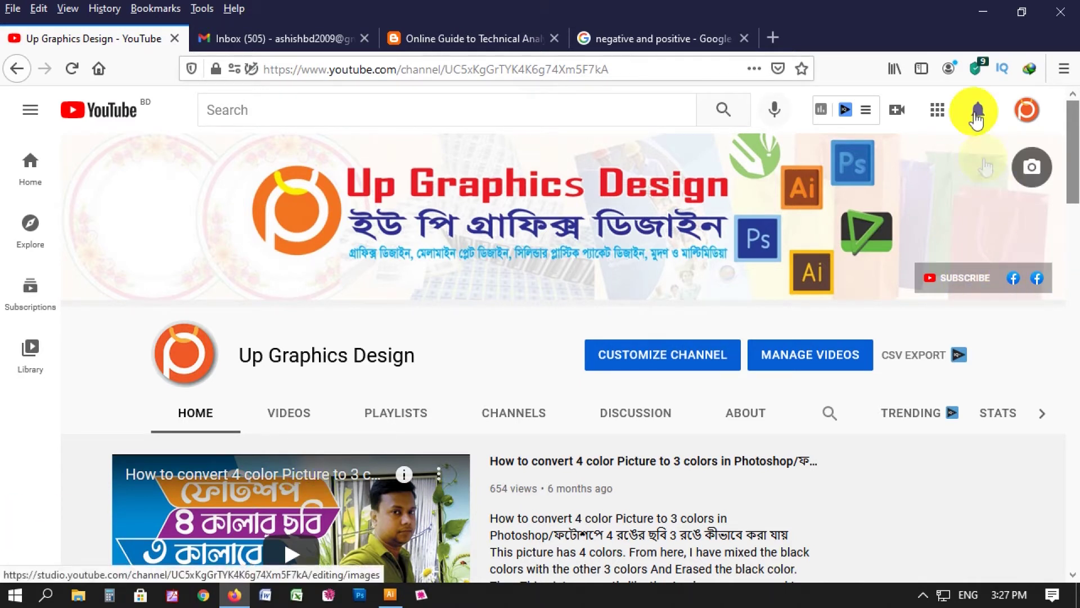
- Minimize Firefox, refresh the desktop, and restore the Coconut.ai window in Illustrator
click(981, 11)
right_click(768, 44)
click(860, 91)
click(409, 514)
click(390, 594)
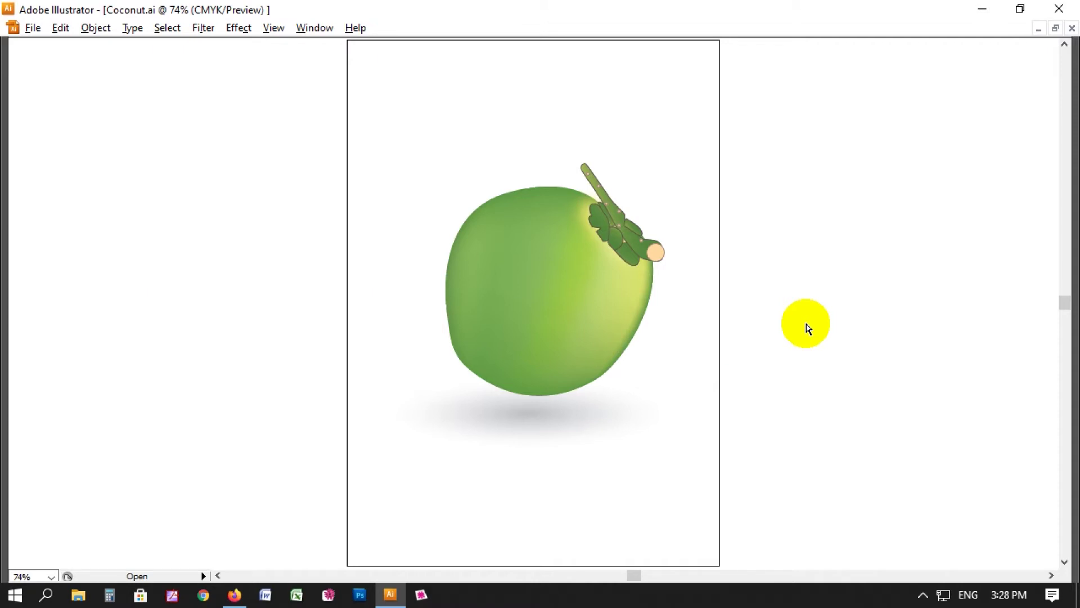
- Zoom to about 108% on the coconut and bring back the hidden tools and panels
drag(306, 169, 762, 507)
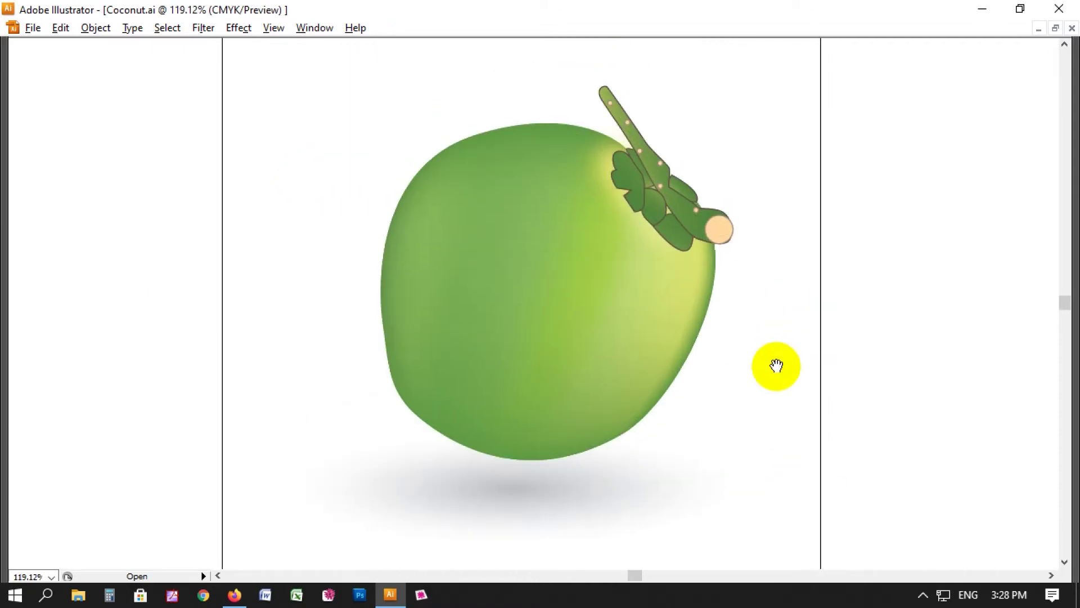
key(ctrl+0)
drag(315, 138, 887, 504)
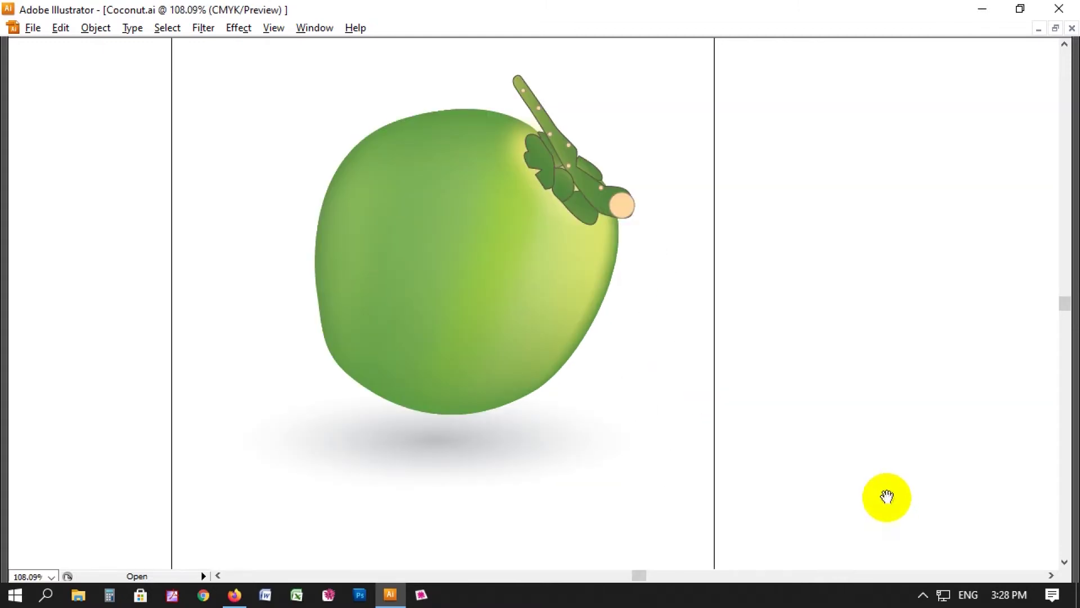
key(Tab)
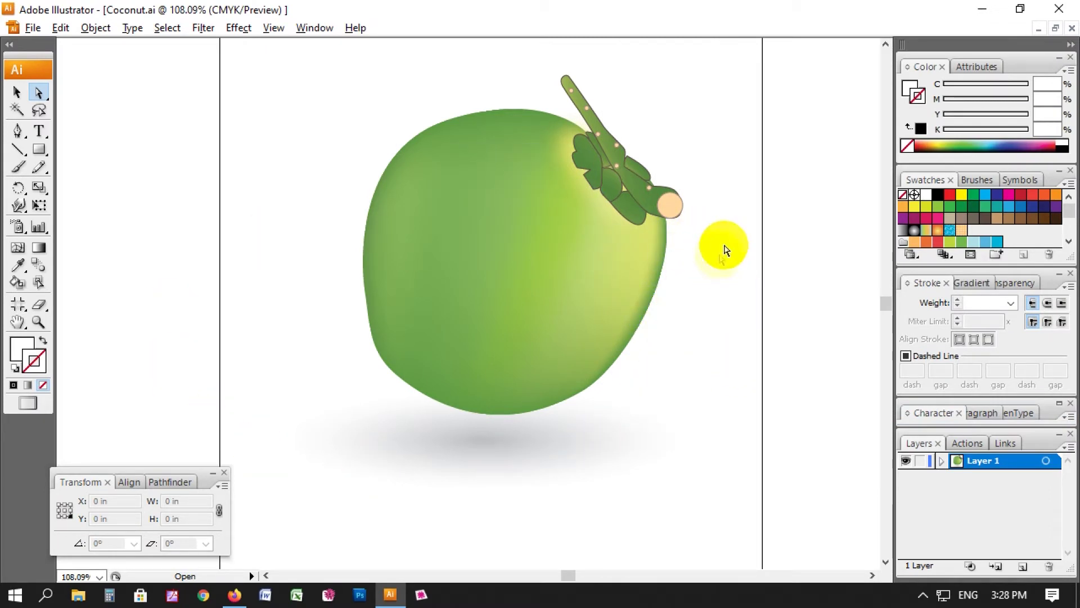
drag(755, 212, 698, 224)
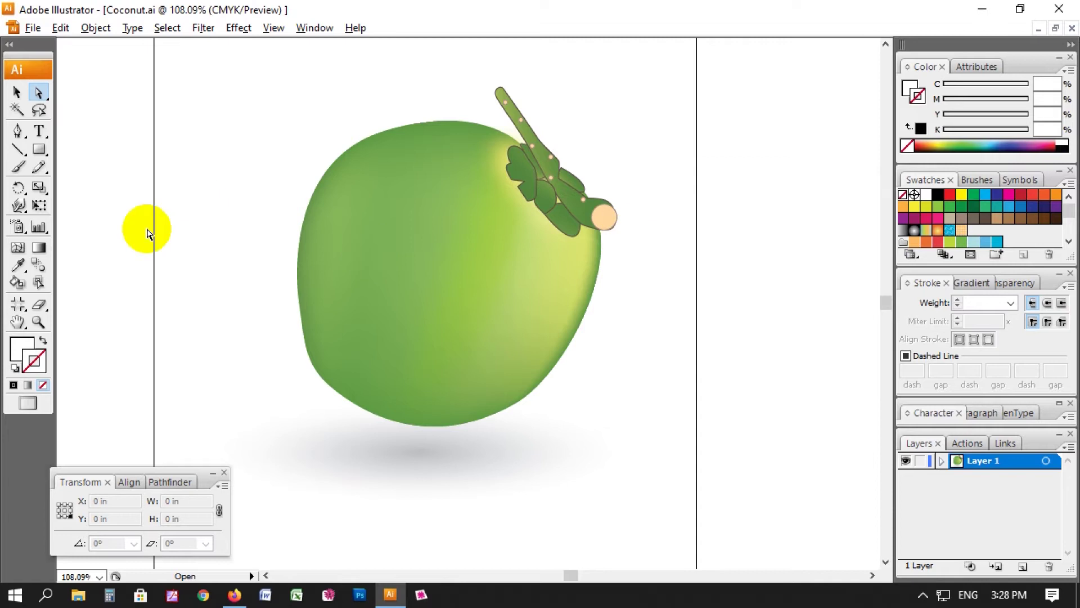
- Pick the Pen tool with fill set to None and a red stroke
click(16, 133)
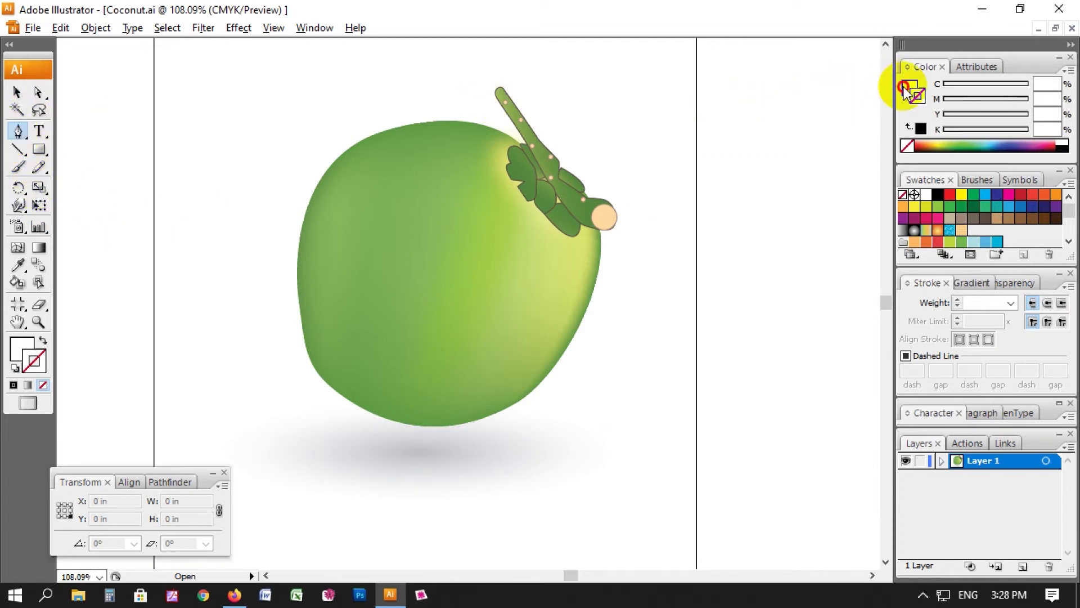
click(907, 145)
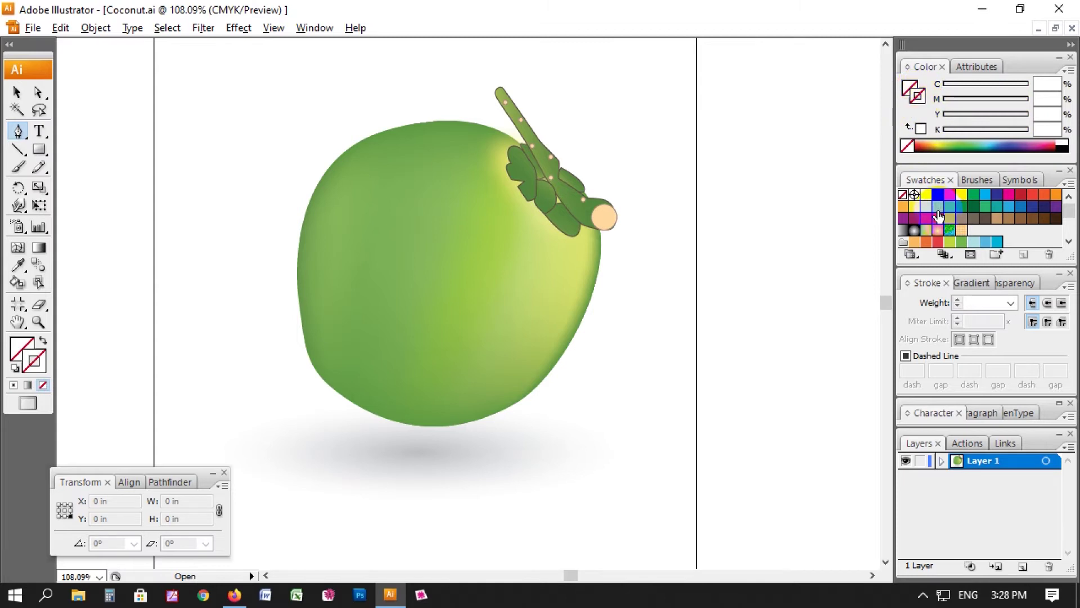
click(949, 194)
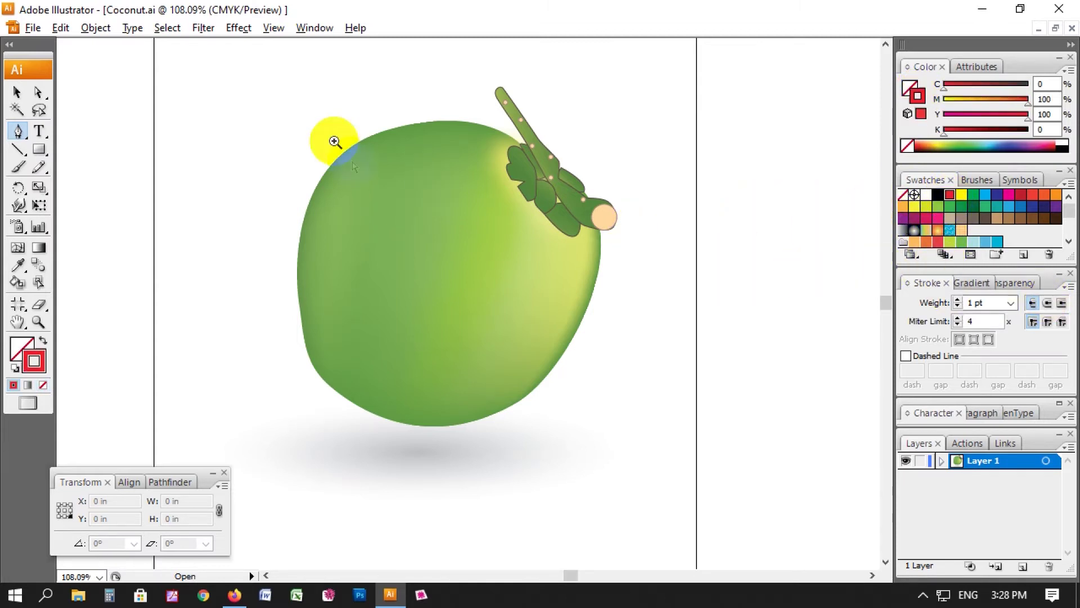
- Start the outline at the leaf junction and trace the coconut's top and upper-left edges
mouse_move(284, 86)
mouse_down()
mouse_move(554, 231)
mouse_move(765, 281)
mouse_up()
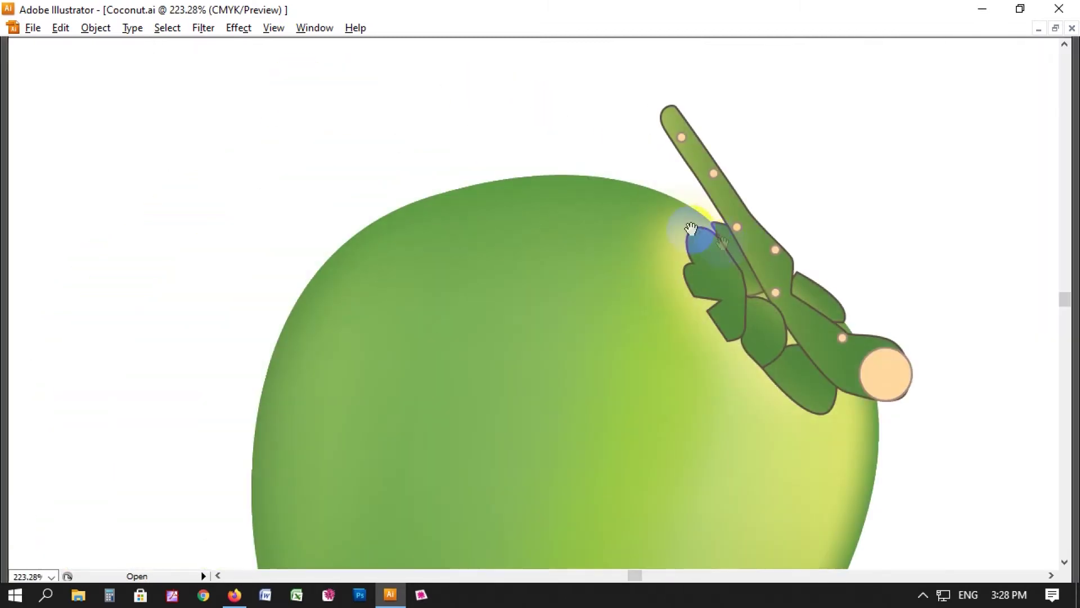
drag(434, 137, 856, 398)
drag(657, 194, 716, 261)
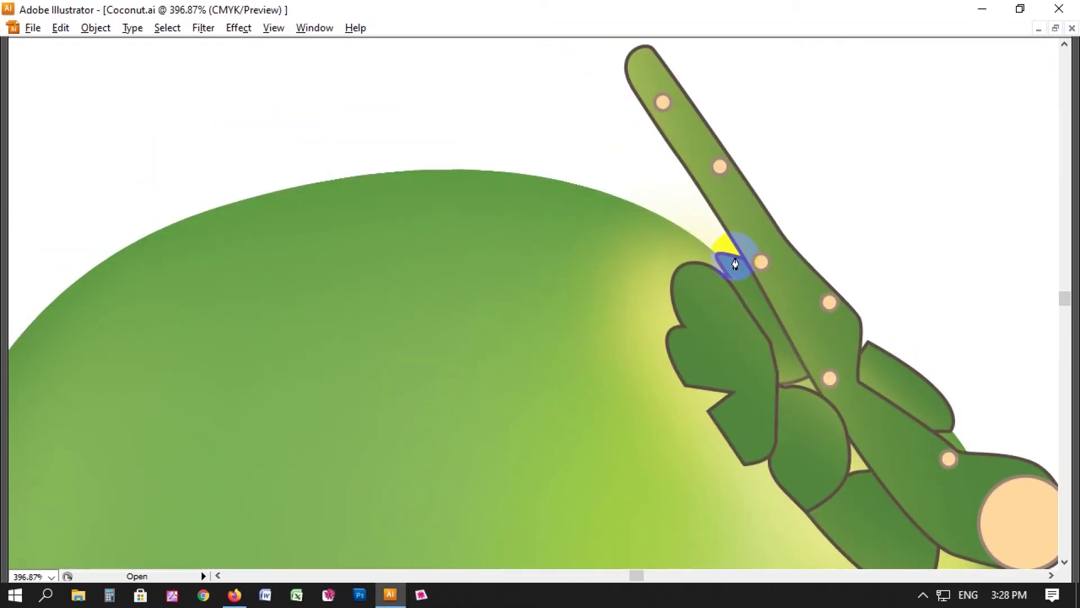
click(715, 256)
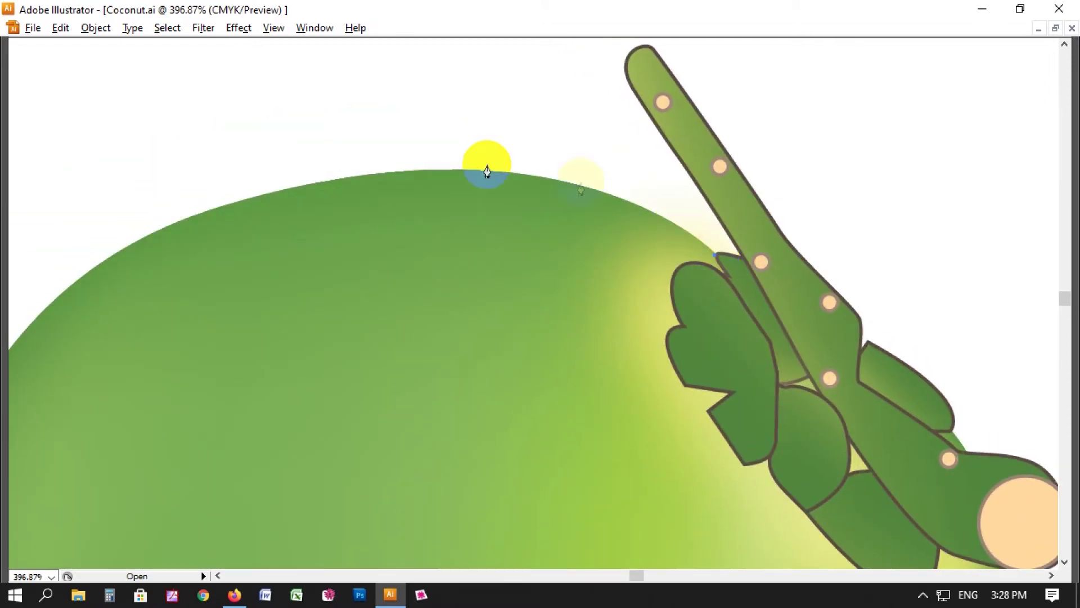
drag(423, 170, 217, 185)
drag(270, 227, 615, 181)
ctrl+alt+click(615, 176)
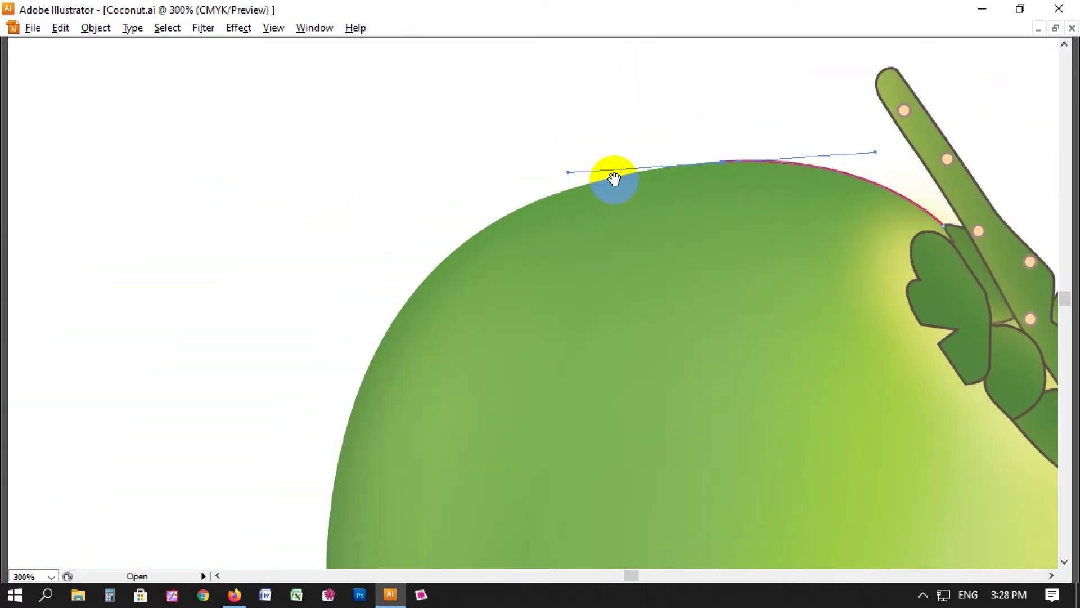
scroll(488, 210, down, 2)
drag(346, 262, 274, 404)
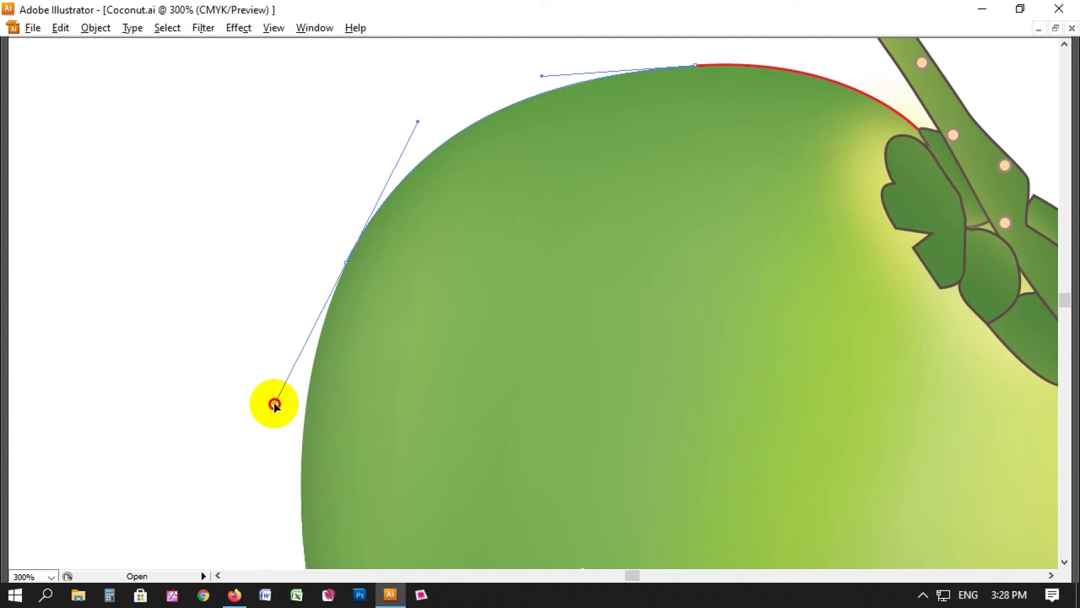
drag(299, 373, 325, 241)
- Continue the outline down the left side, along the bottom, and up the right edge
scroll(290, 306, down, 3)
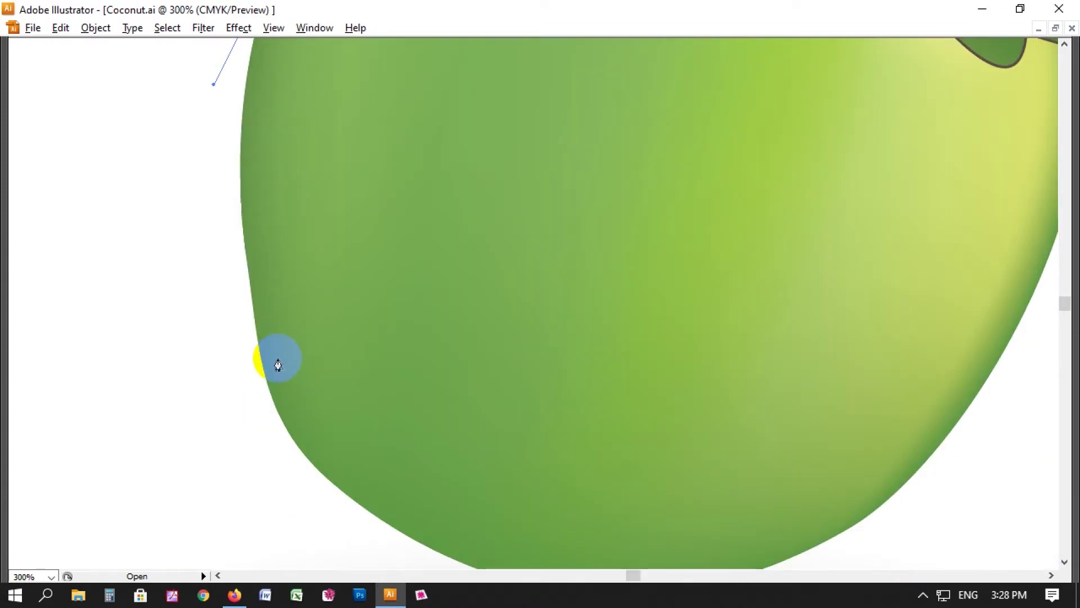
scroll(274, 374, up, 2)
click(281, 453)
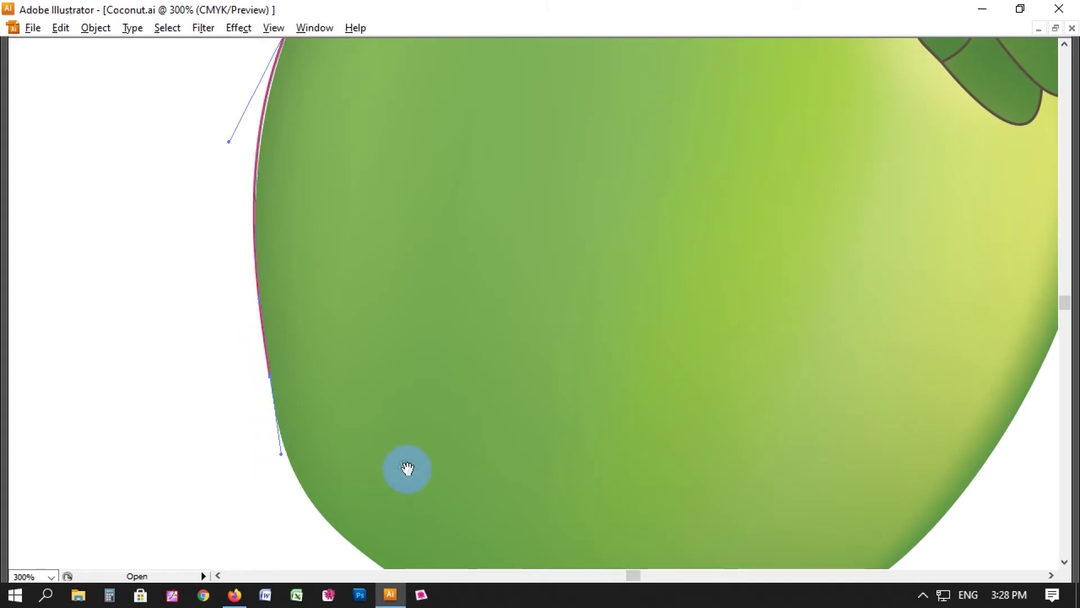
drag(408, 468, 275, 364)
mouse_move(337, 424)
mouse_down()
mouse_move(320, 460)
mouse_move(431, 495)
mouse_move(465, 537)
mouse_move(374, 488)
mouse_up()
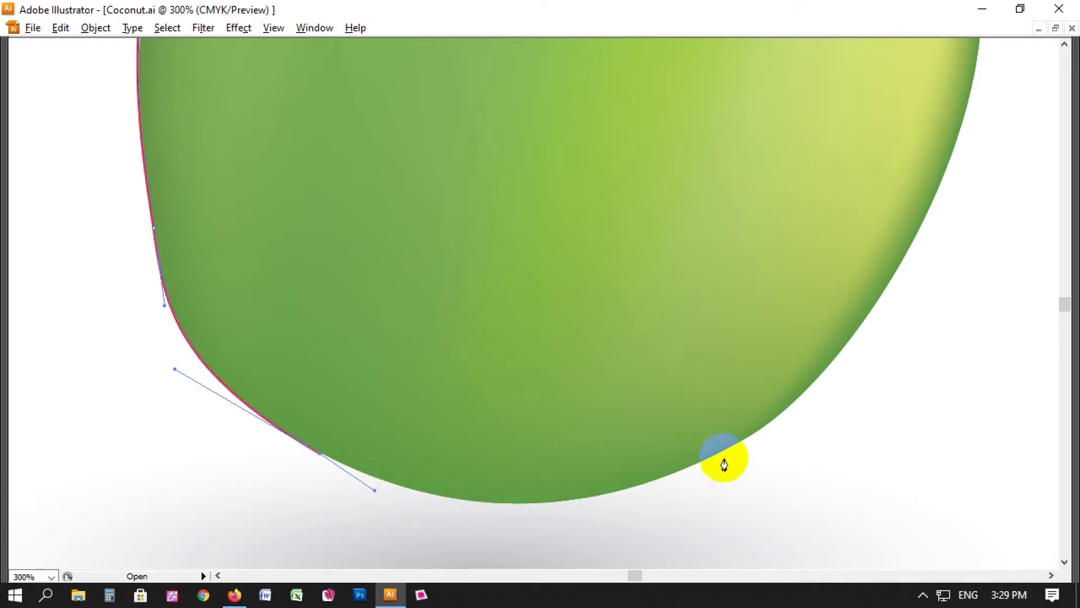
mouse_move(722, 450)
mouse_down()
mouse_move(891, 344)
mouse_move(898, 355)
mouse_up()
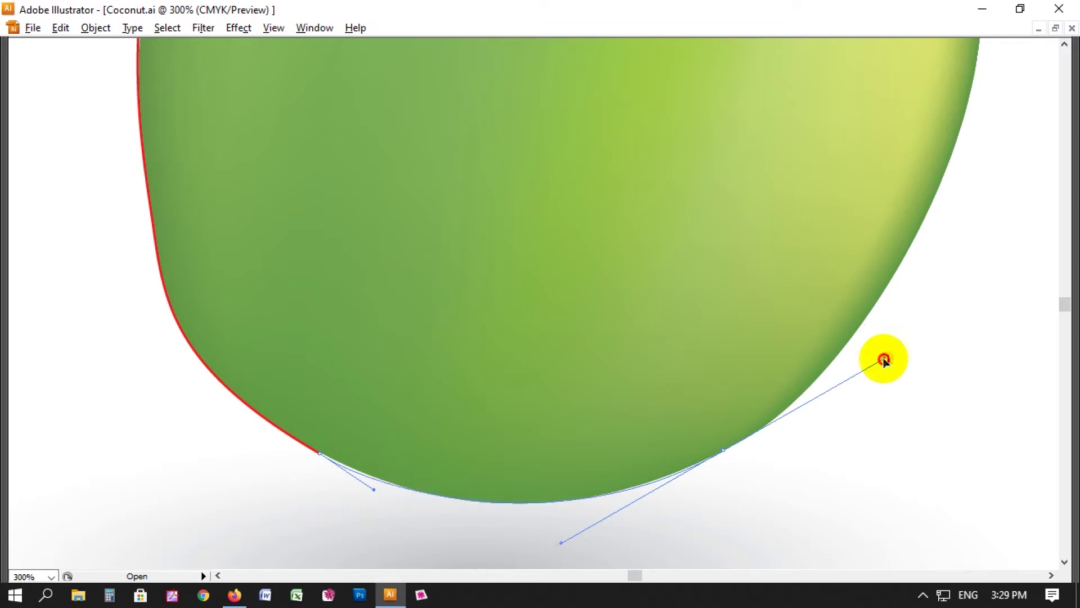
drag(898, 355, 816, 389)
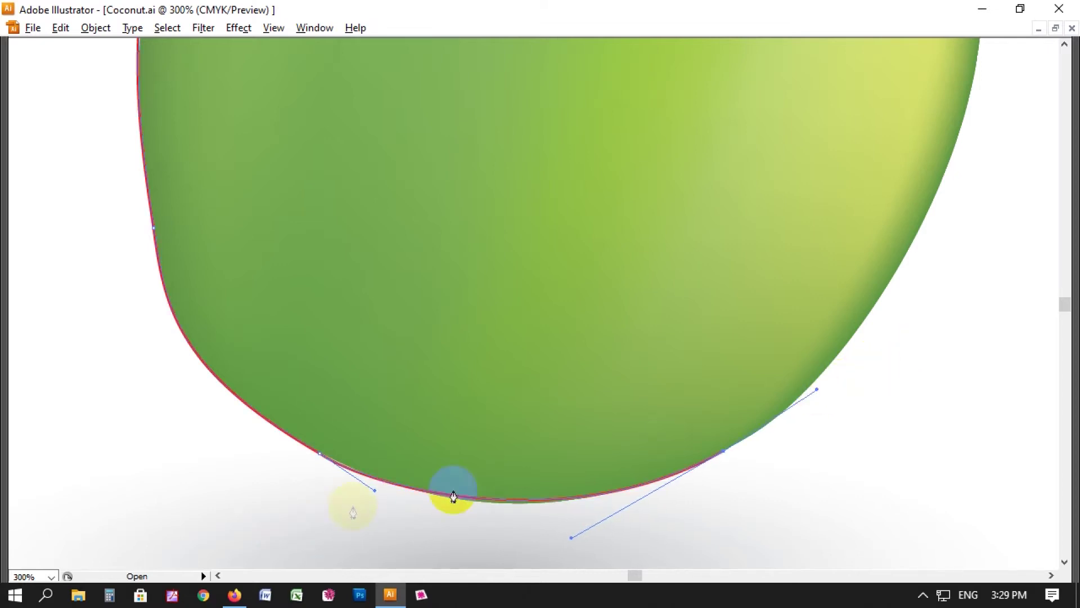
drag(930, 294, 734, 429)
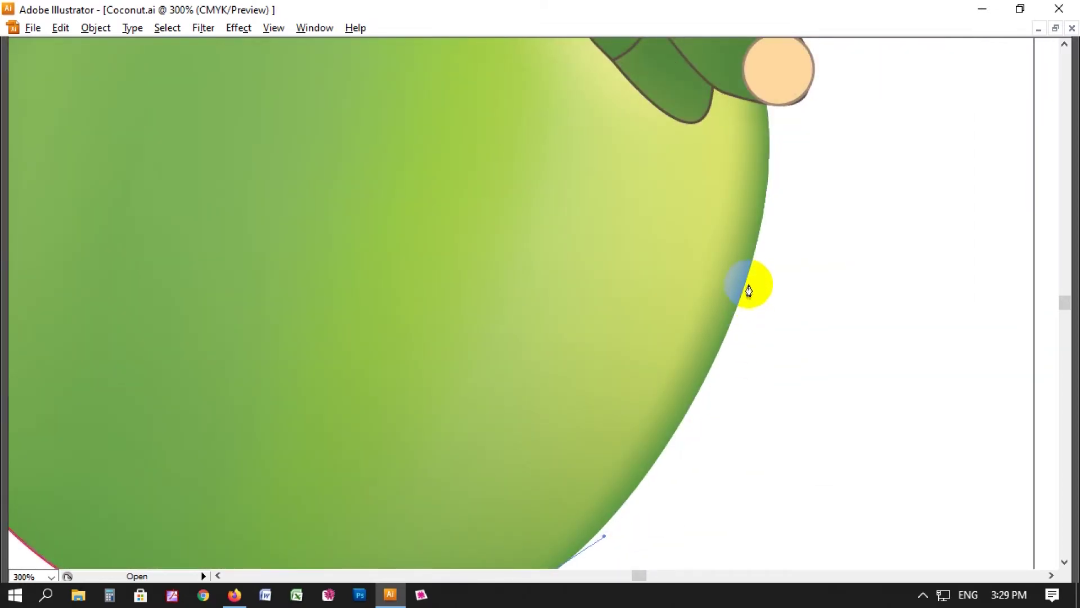
drag(749, 274, 802, 119)
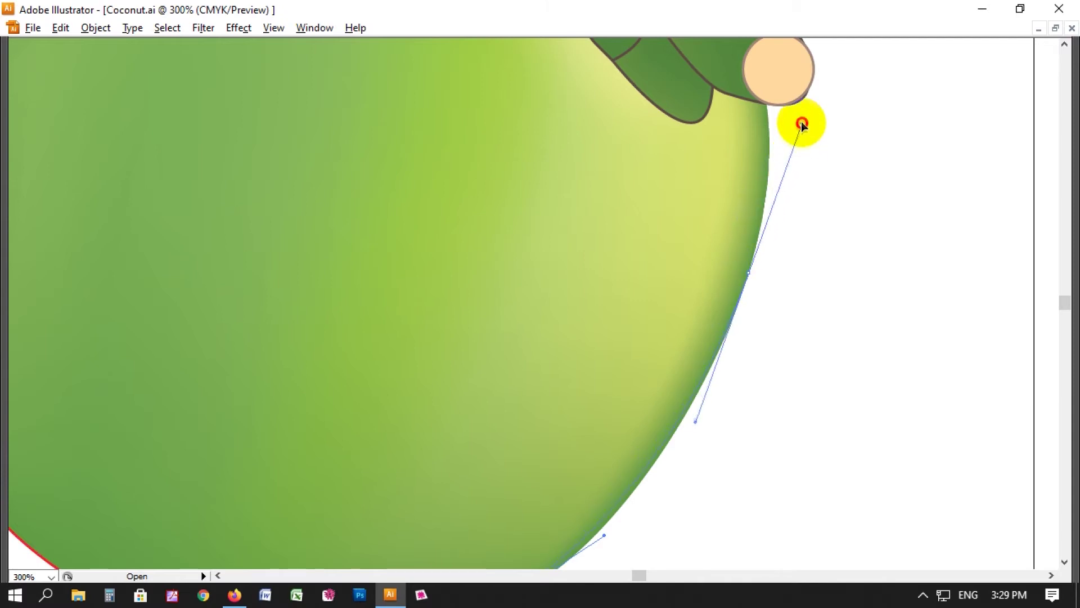
mouse_move(801, 119)
mouse_down()
mouse_move(775, 193)
mouse_move(821, 403)
mouse_up()
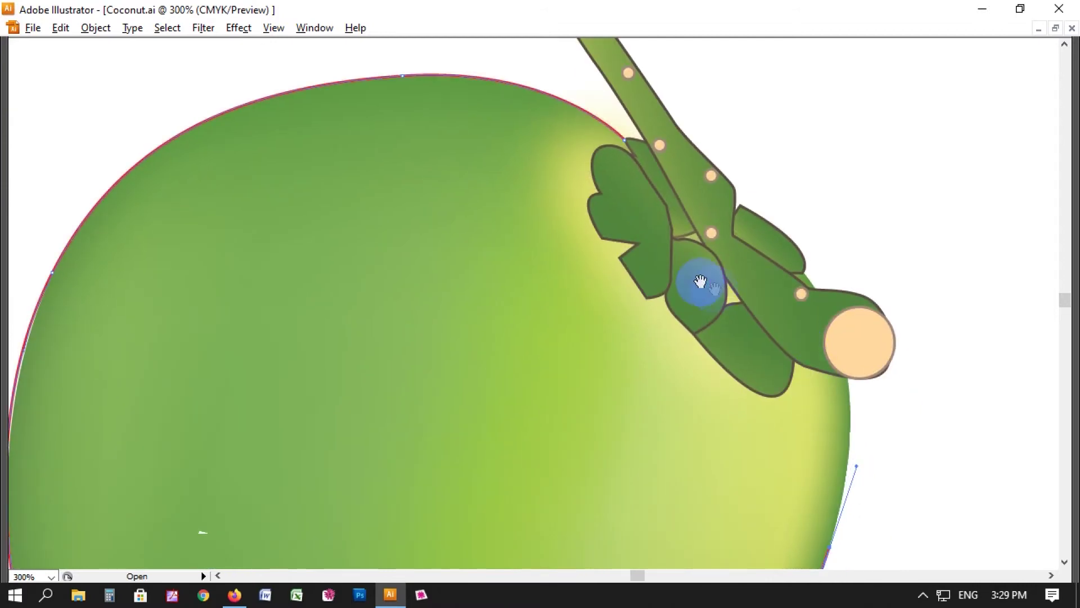
- Curve the path near the stem base and close it at its starting point
click(923, 506)
drag(740, 296, 567, 140)
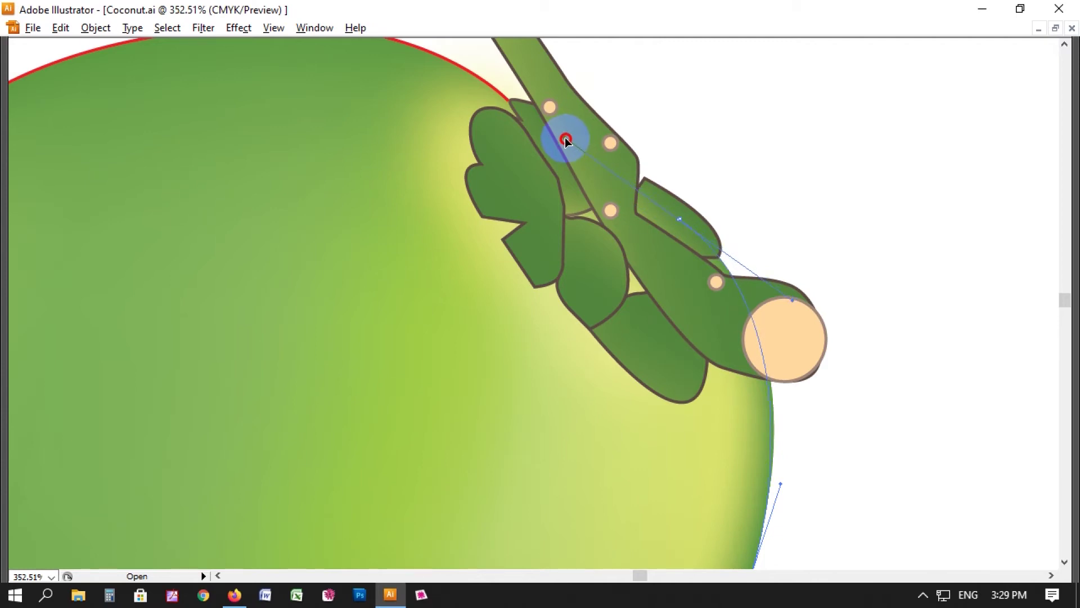
click(792, 301)
drag(793, 303, 794, 314)
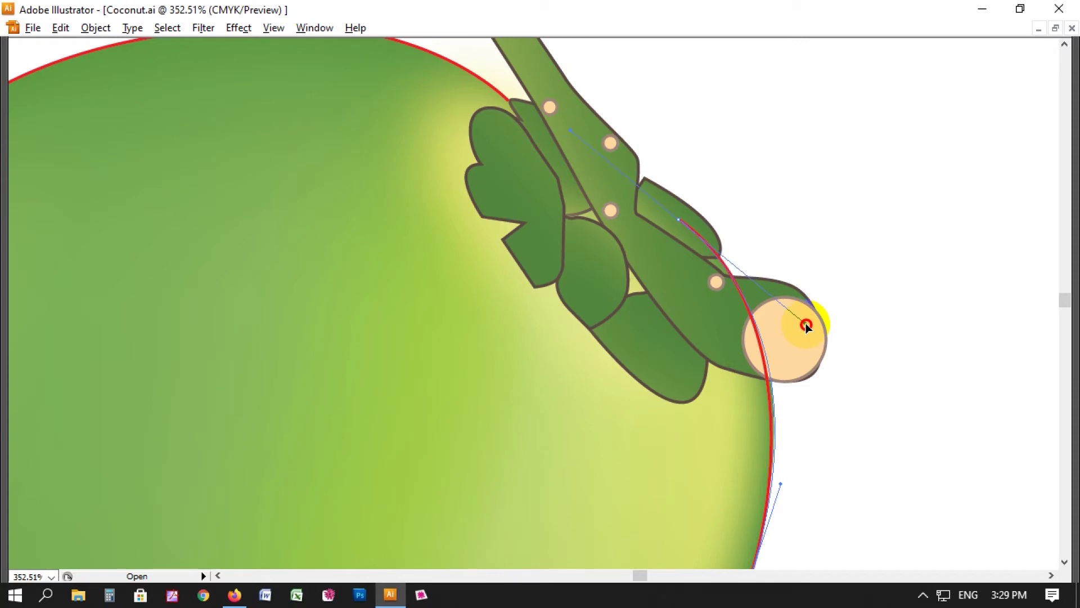
drag(685, 205, 835, 309)
drag(542, 164, 909, 414)
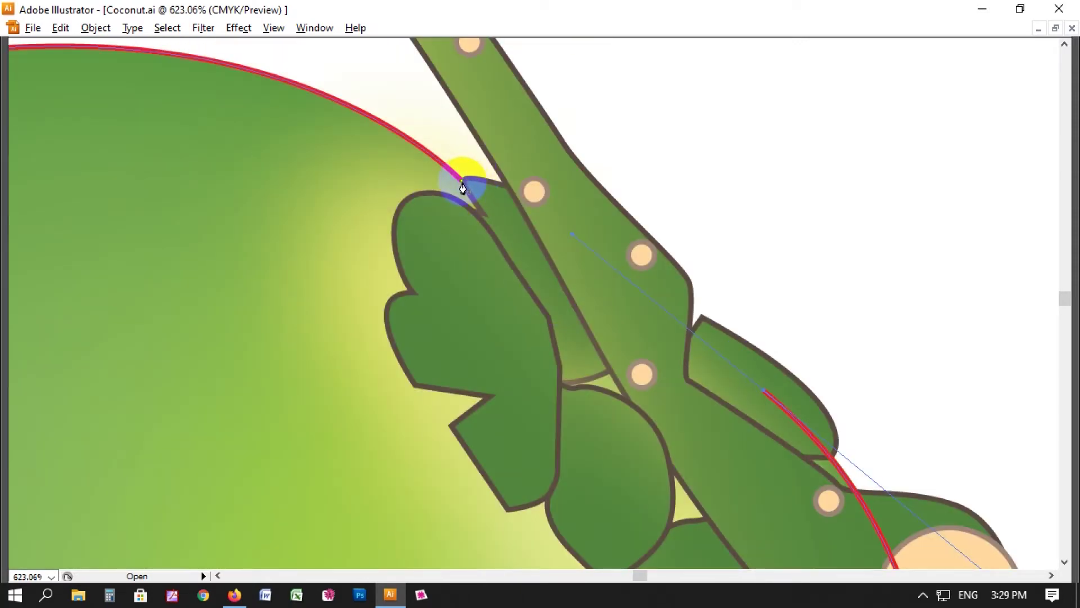
drag(461, 187, 422, 155)
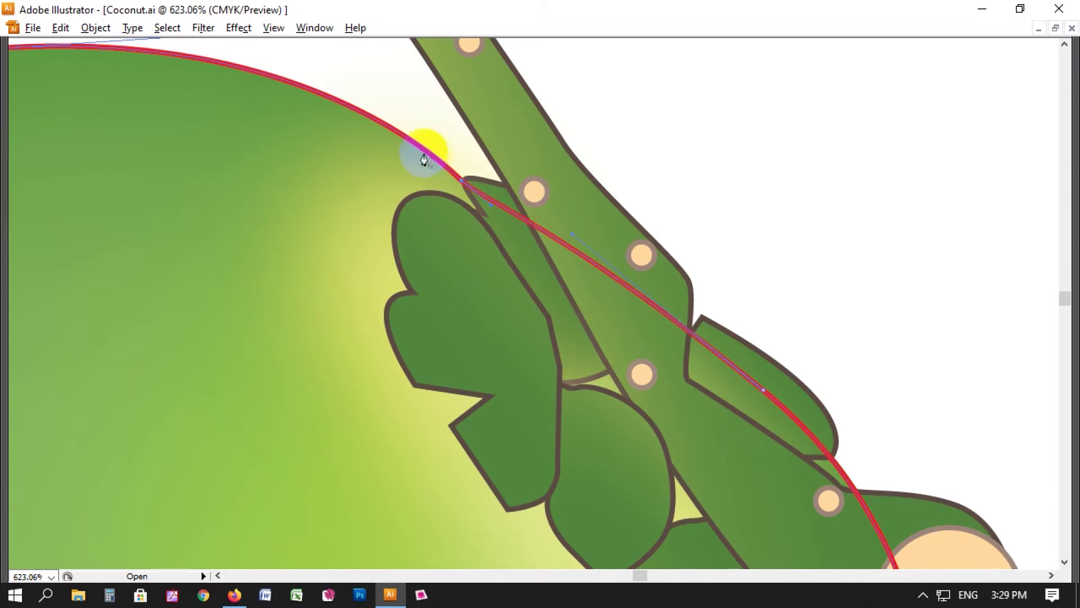
- Adjust the outline's bottom segment so it hugs the coconut's lower curve
key(ctrl+1)
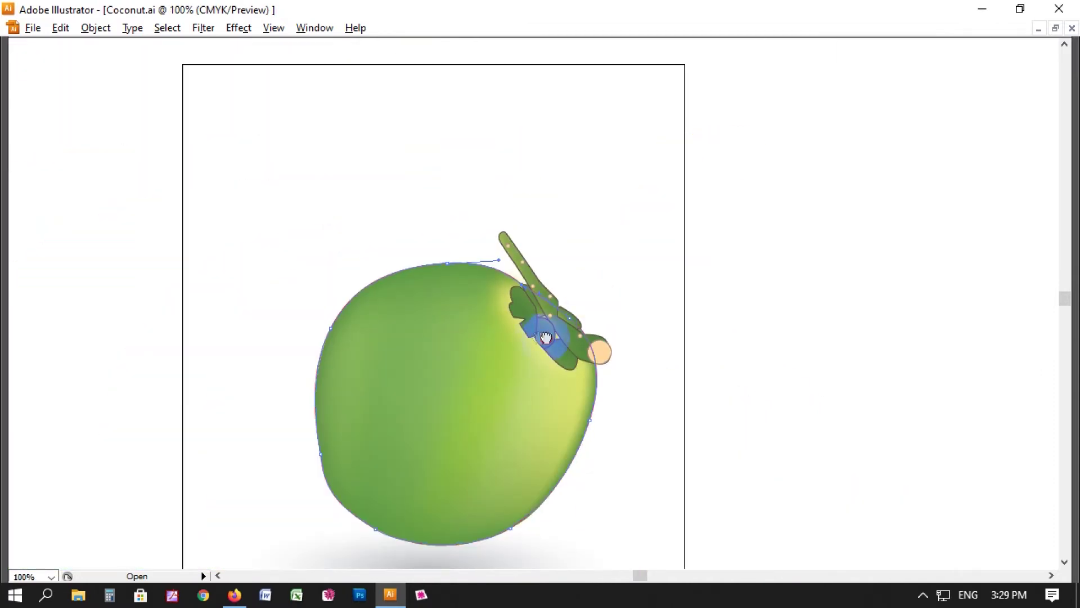
drag(464, 293, 602, 382)
drag(133, 270, 844, 502)
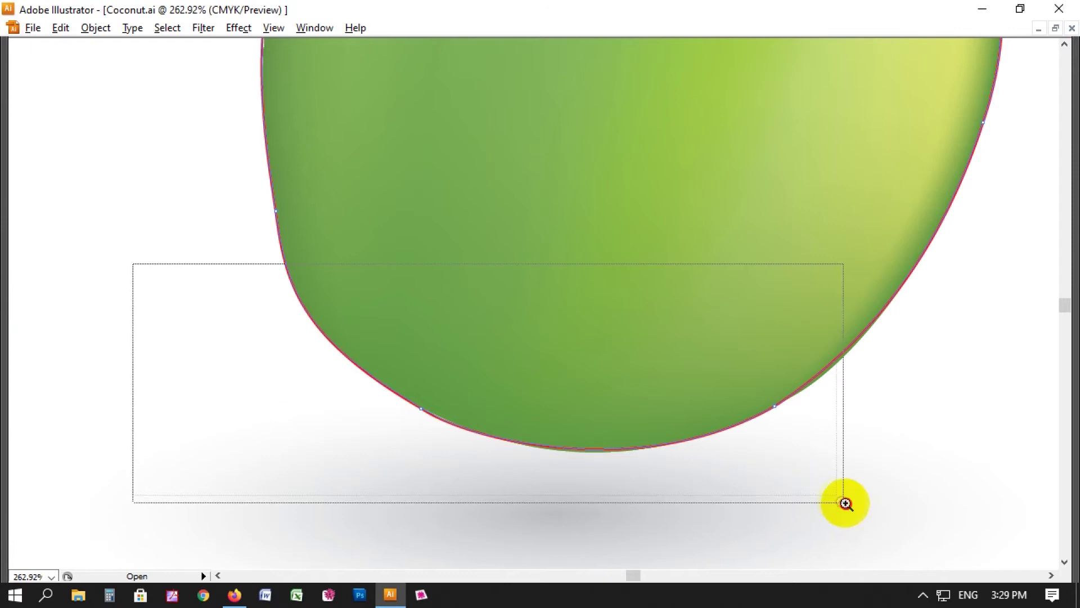
click(645, 366)
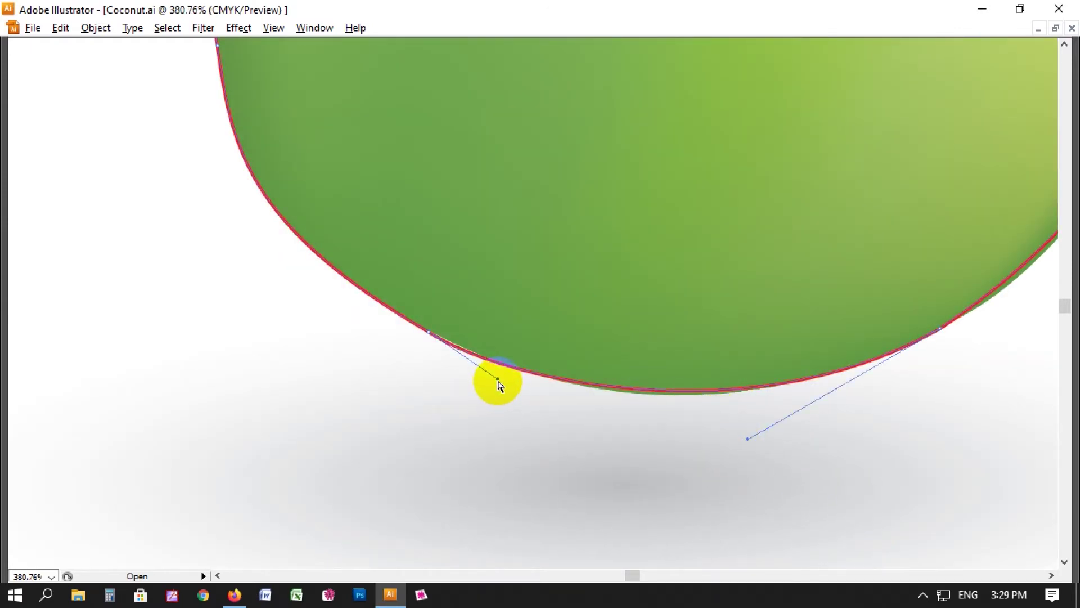
drag(497, 381, 523, 393)
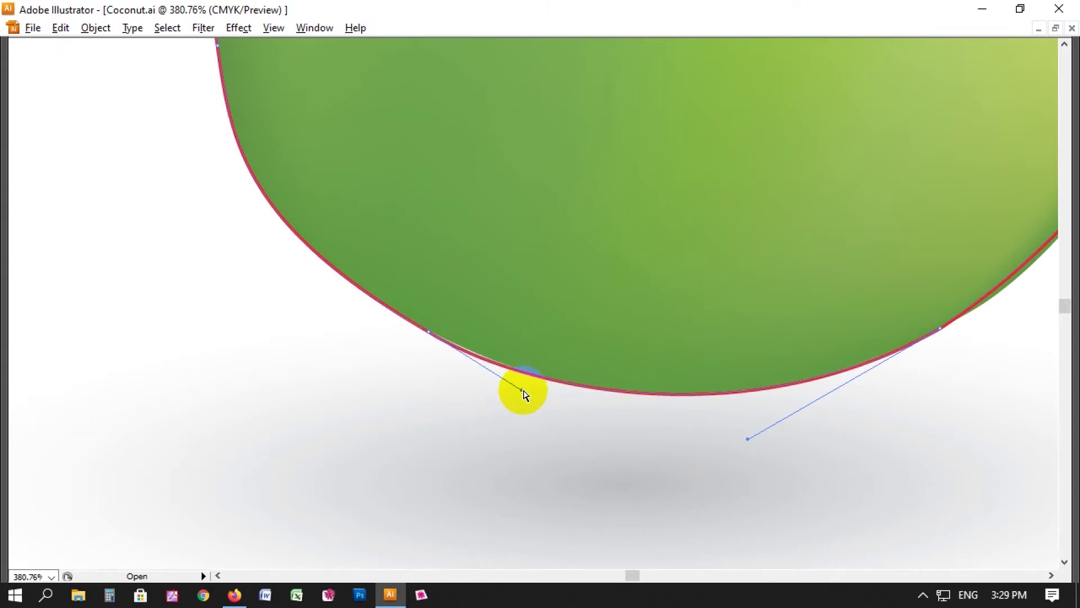
key(ctrl+1)
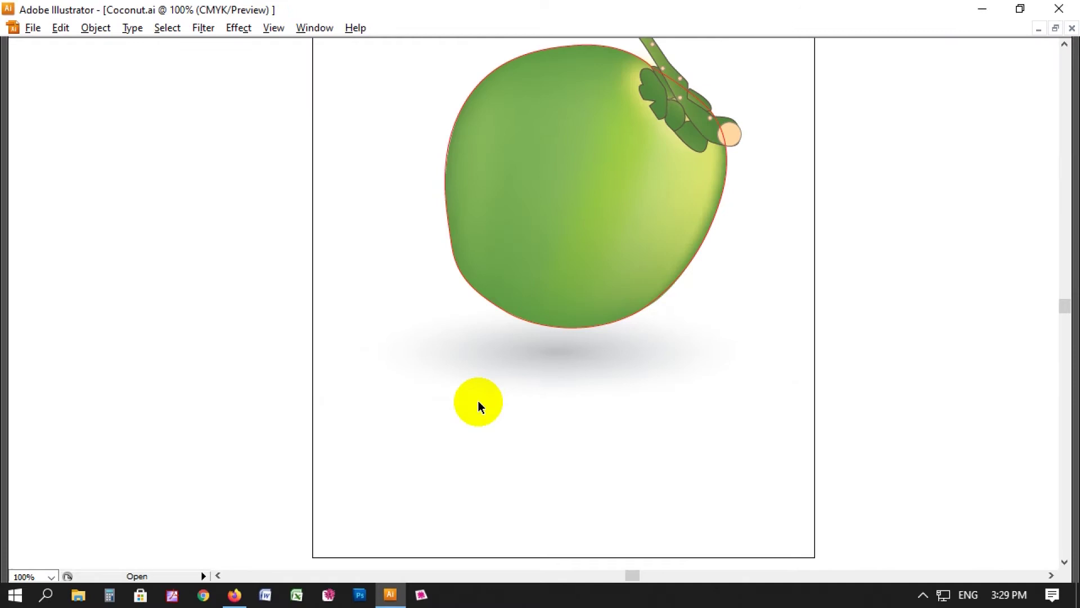
- Zoom onto the lower leaves and trace a closed outline around the first leaf
drag(482, 224, 394, 416)
drag(410, 234, 741, 401)
drag(373, 176, 897, 458)
drag(699, 373, 716, 332)
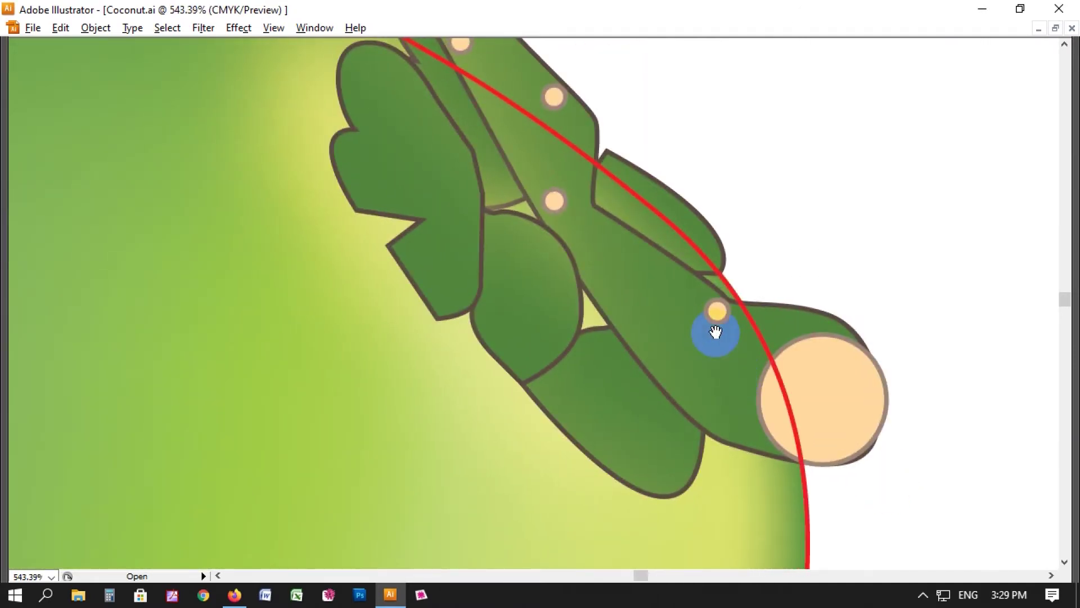
drag(359, 241, 863, 510)
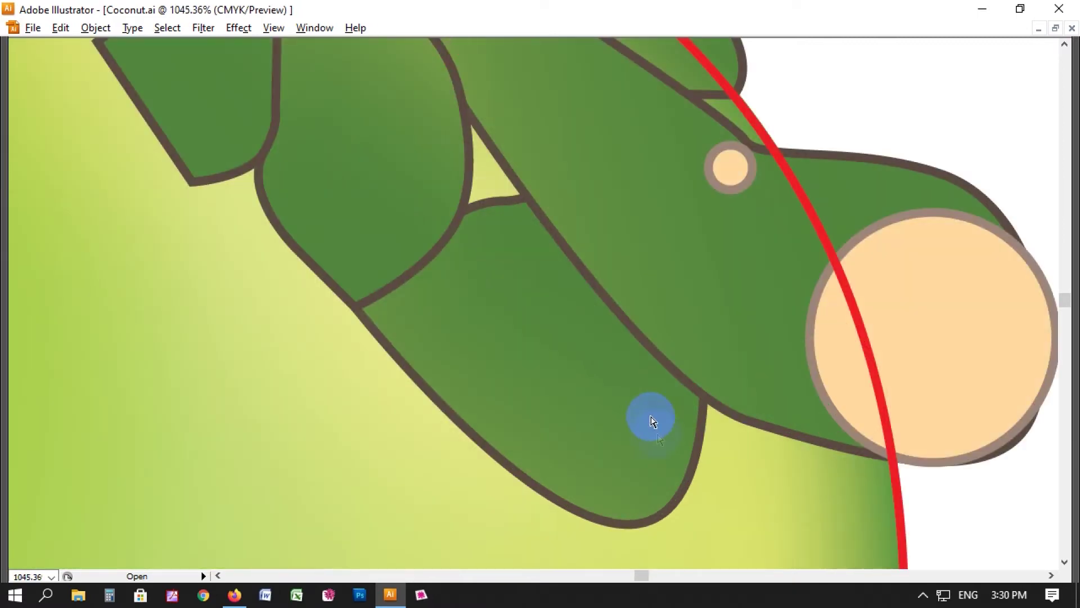
click(394, 327)
click(359, 316)
mouse_move(357, 320)
mouse_down()
mouse_move(601, 516)
mouse_move(696, 538)
mouse_up()
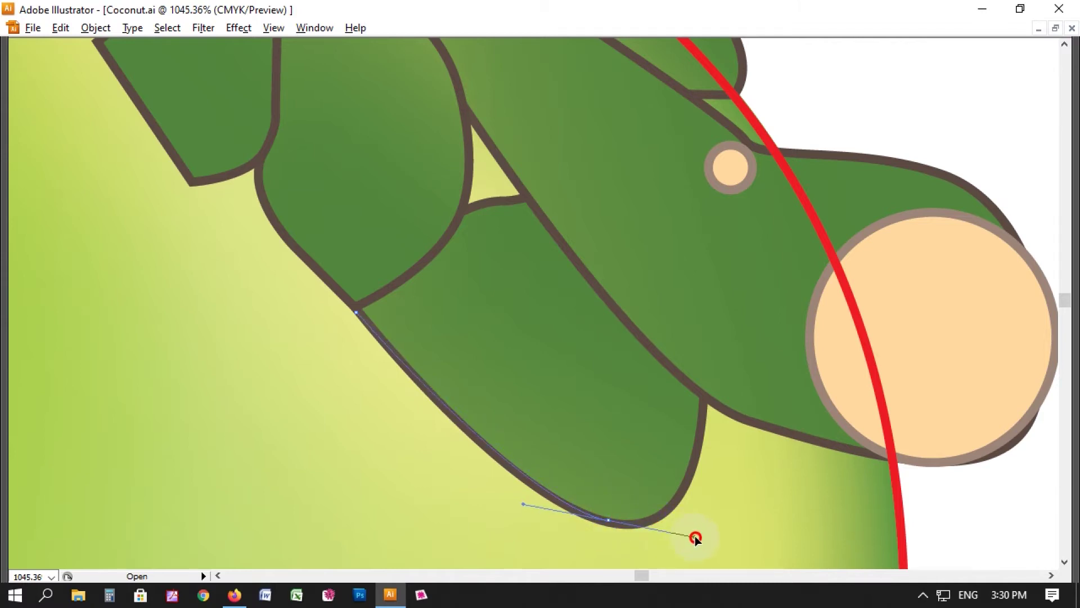
mouse_move(706, 383)
mouse_down()
mouse_move(708, 312)
mouse_move(714, 326)
mouse_up()
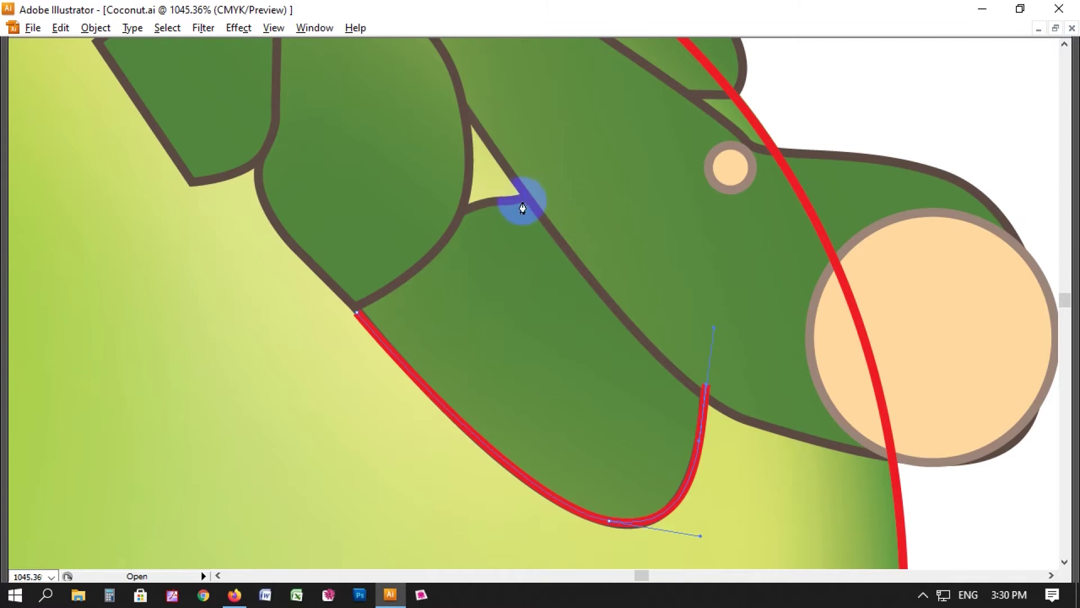
drag(521, 199, 470, 208)
click(468, 206)
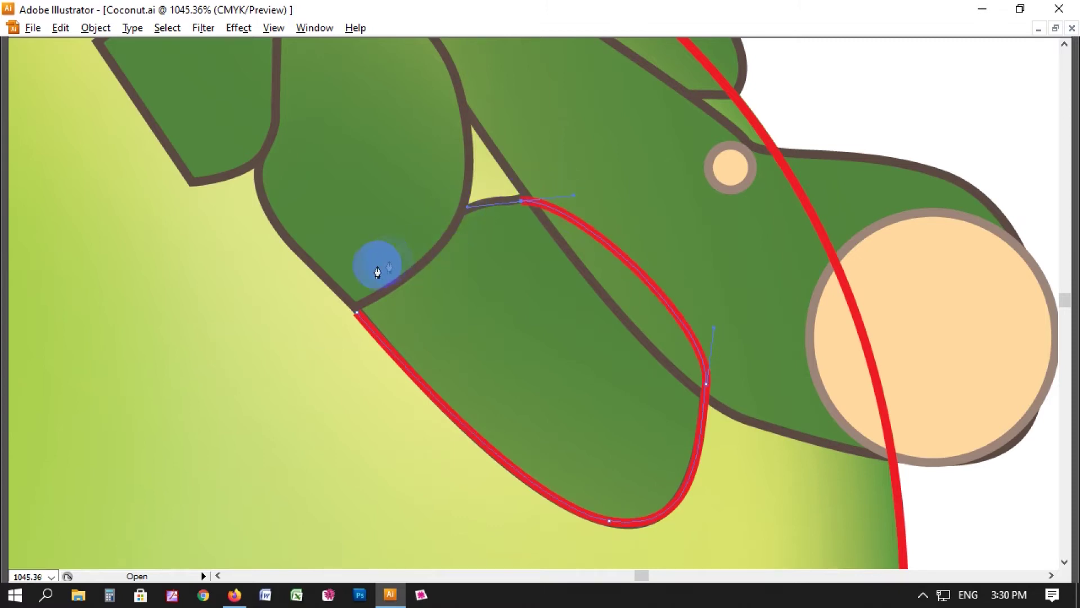
drag(356, 313, 366, 354)
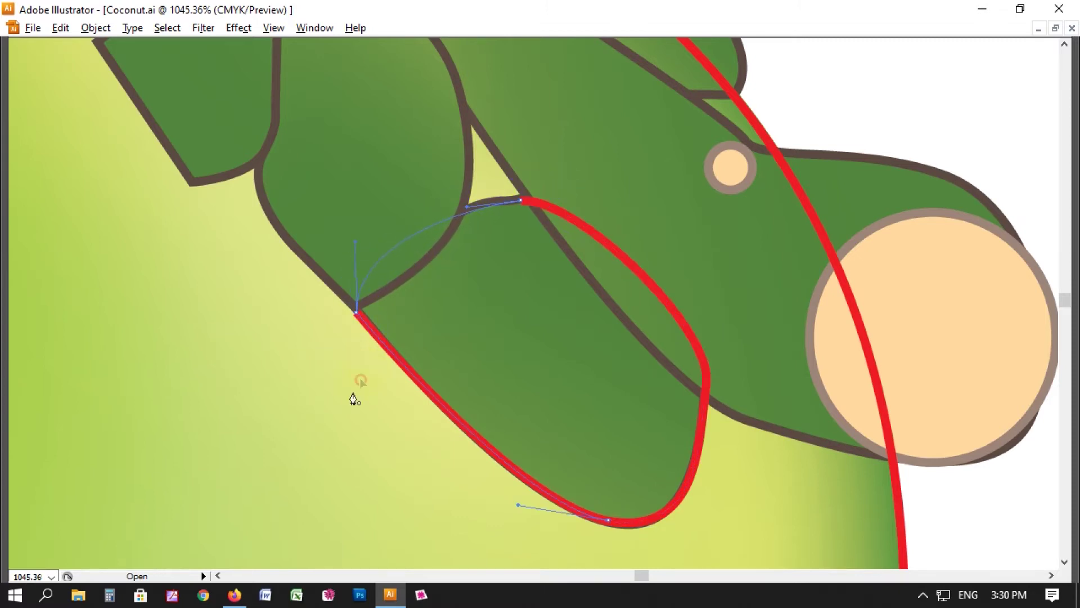
- Trace a closed outline around the next leaf, replacing a misplaced top anchor
drag(432, 345, 589, 426)
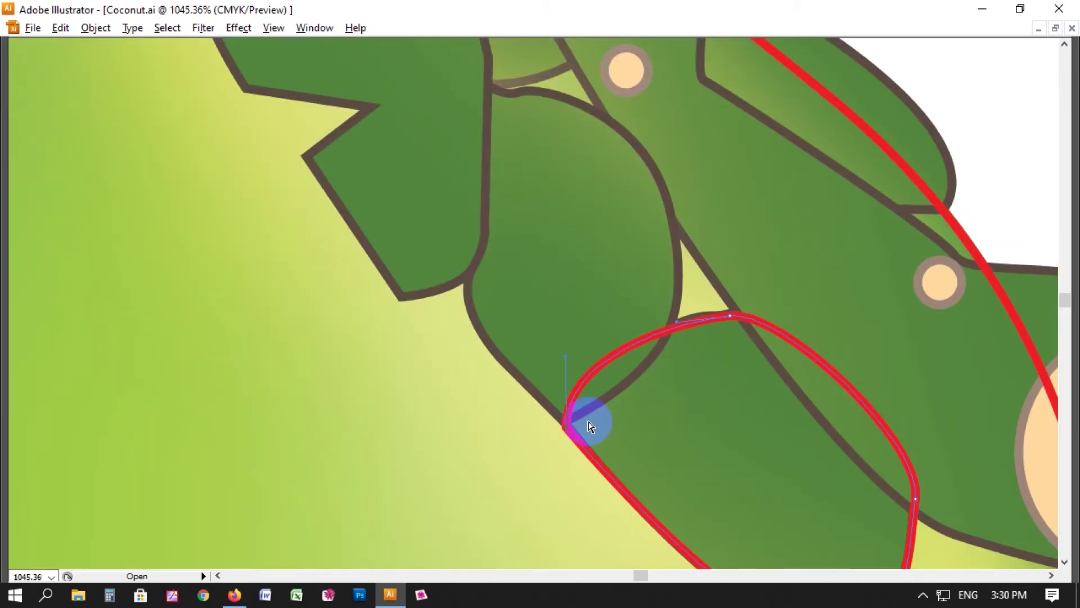
click(563, 427)
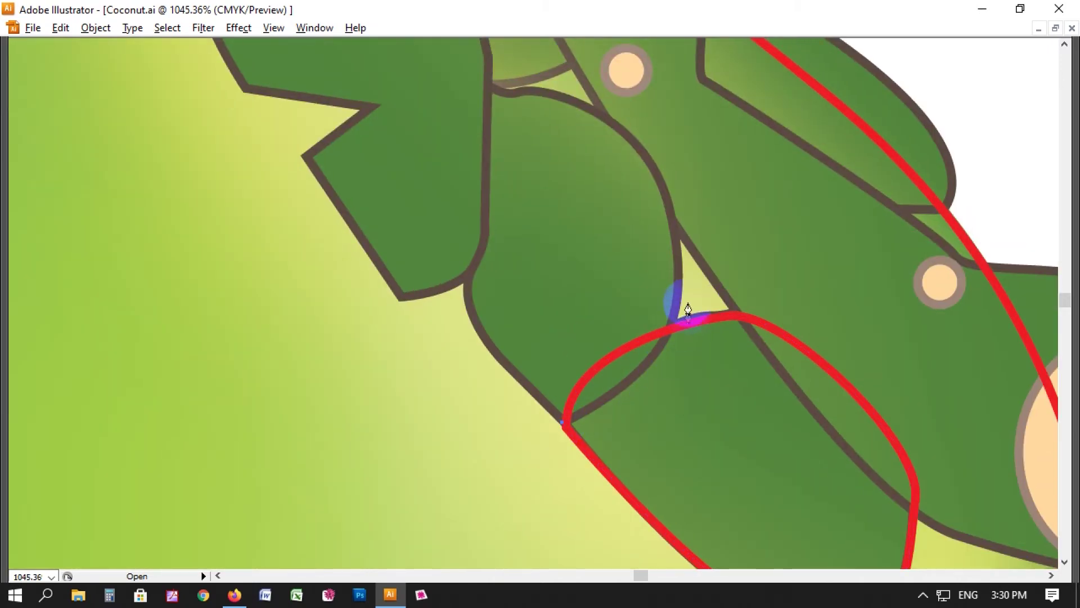
mouse_move(677, 291)
mouse_down()
mouse_move(678, 198)
mouse_move(692, 239)
mouse_up()
mouse_move(618, 151)
mouse_down()
mouse_move(527, 131)
mouse_move(586, 152)
mouse_up()
key(ctrl+z)
click(554, 147)
drag(554, 152, 540, 165)
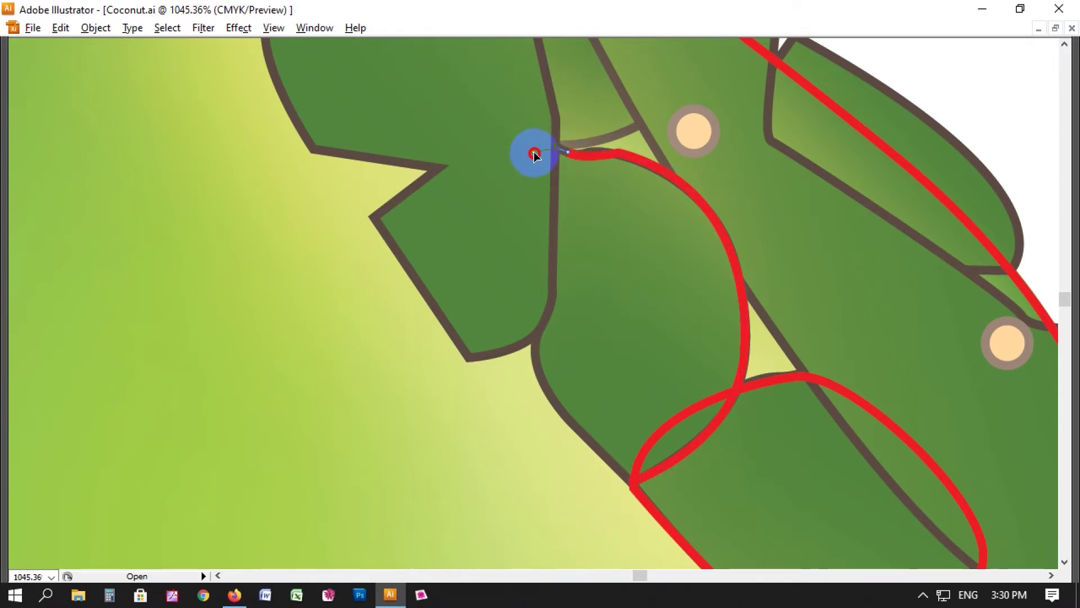
drag(533, 355, 546, 398)
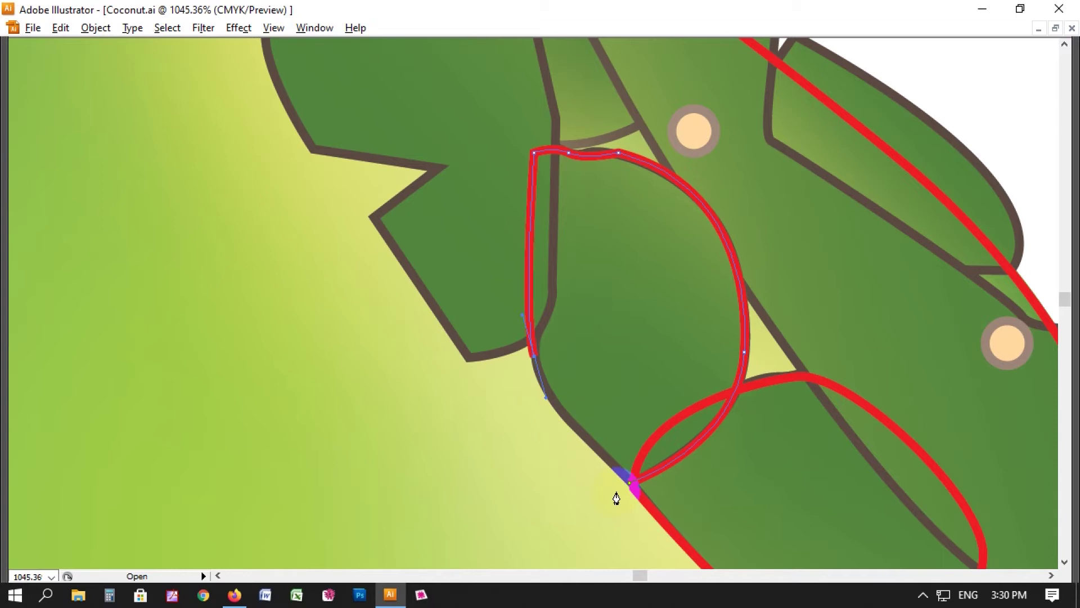
click(630, 482)
ctrl+click(606, 272)
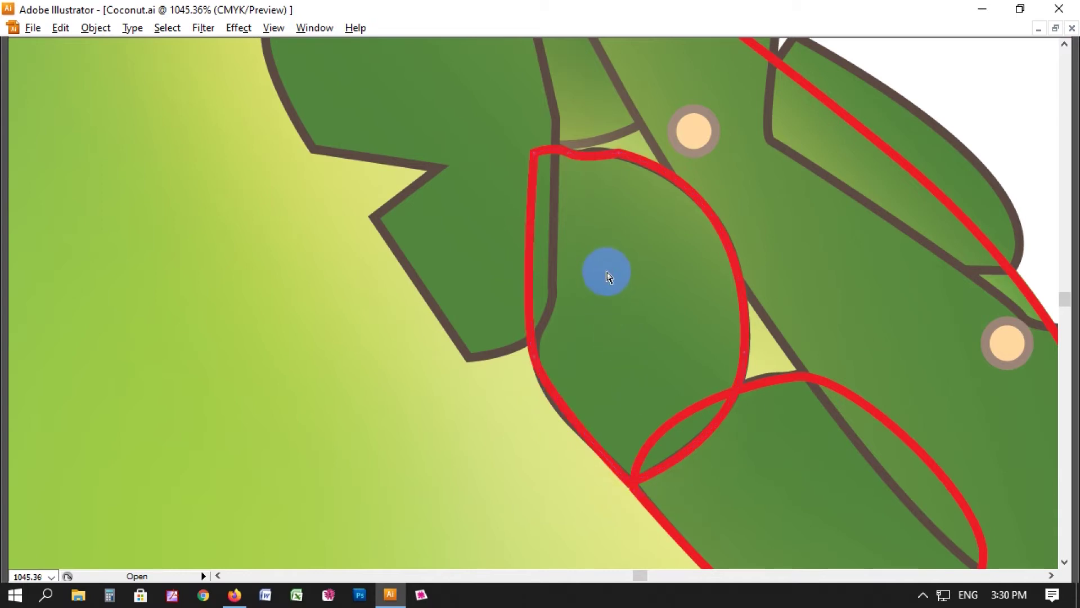
- Outline the upper leaf around its tip, lobes and notched lower edge
drag(606, 273, 731, 352)
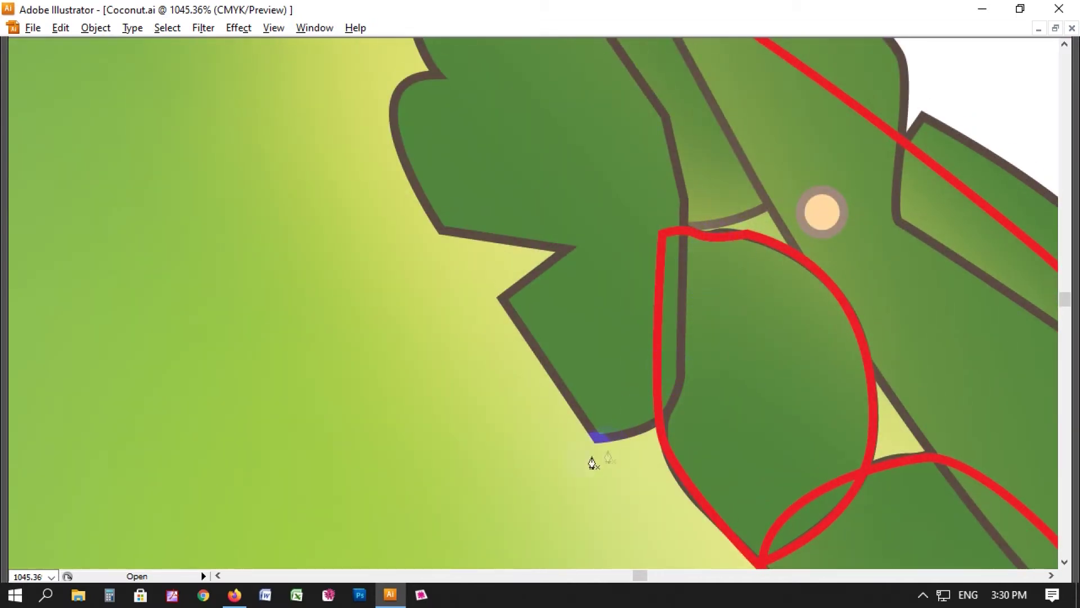
click(596, 438)
drag(680, 366, 687, 284)
mouse_move(678, 163)
mouse_down()
mouse_move(646, 96)
mouse_move(657, 201)
mouse_up()
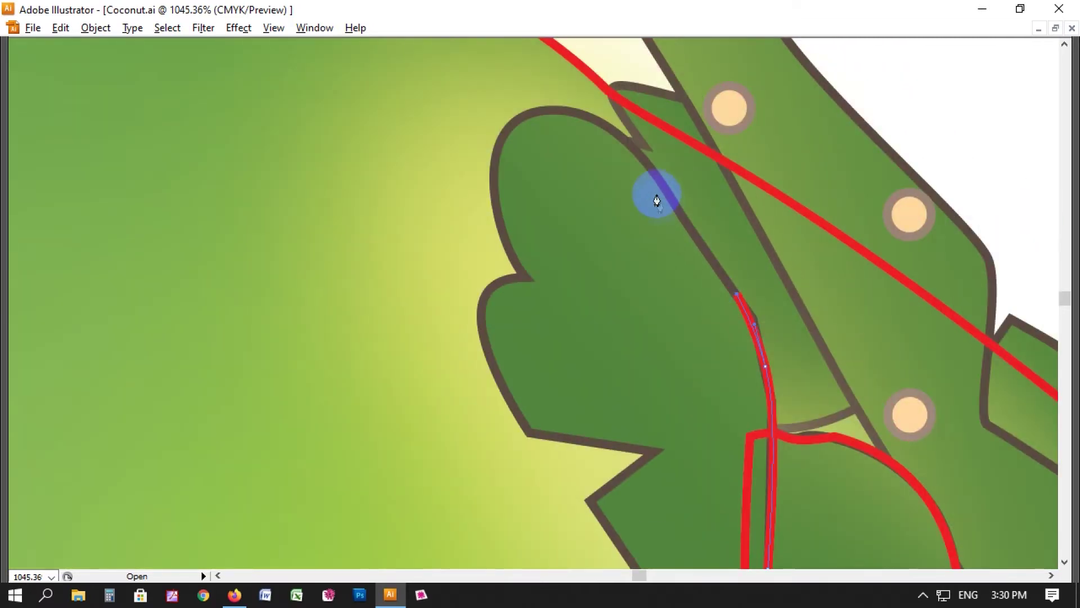
drag(641, 158, 629, 140)
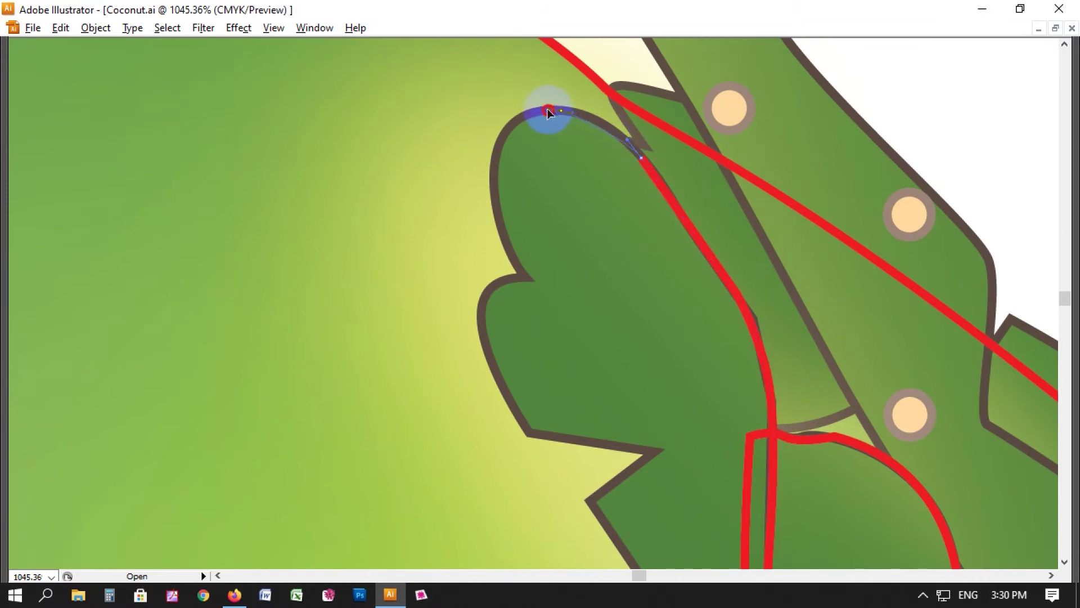
drag(527, 275, 623, 419)
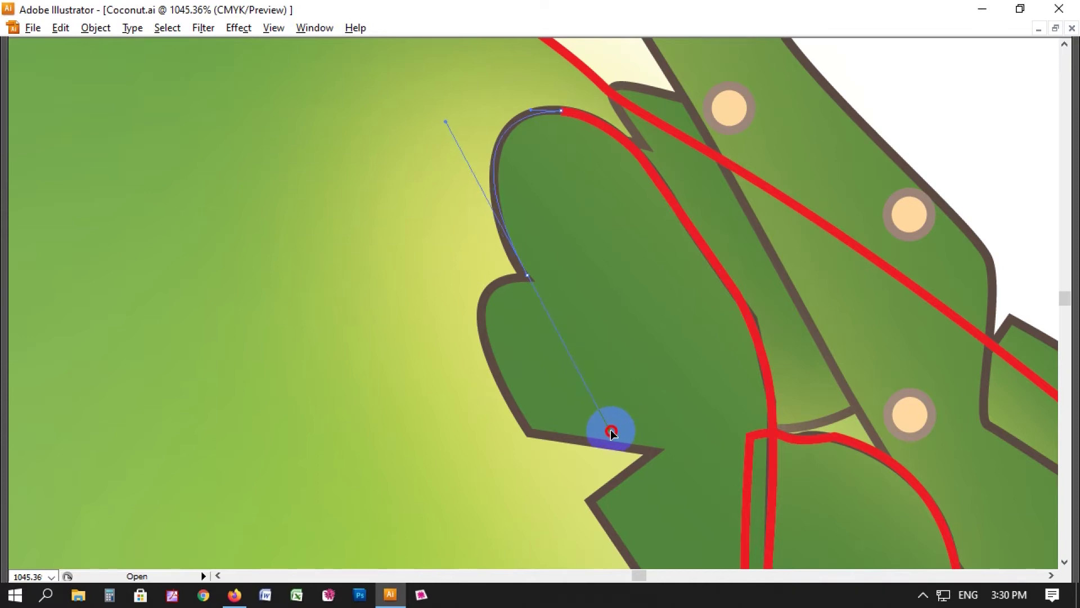
drag(612, 432, 508, 272)
drag(526, 431, 613, 443)
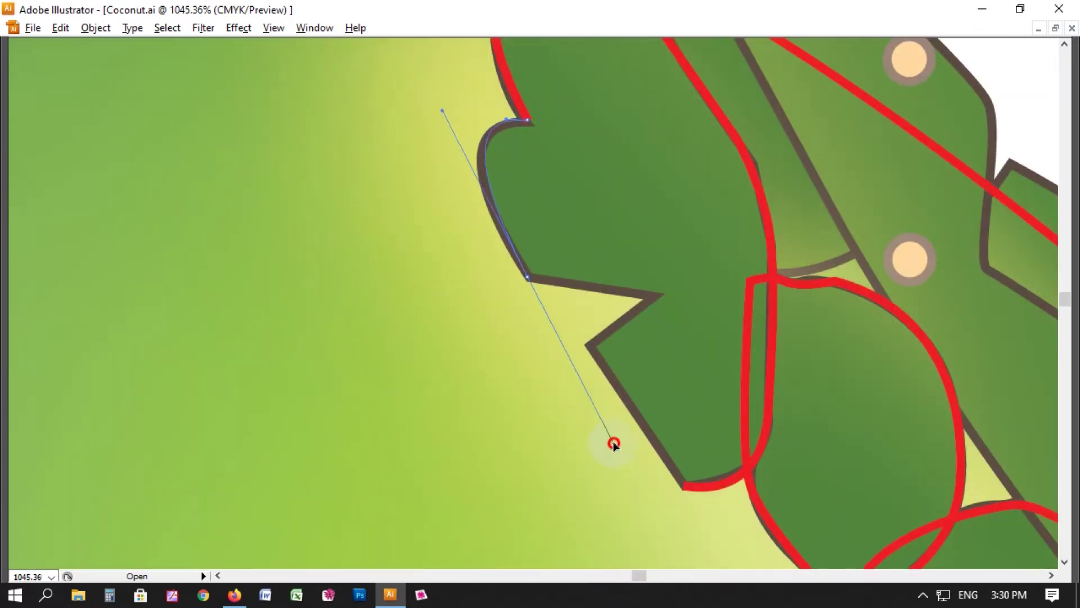
click(653, 292)
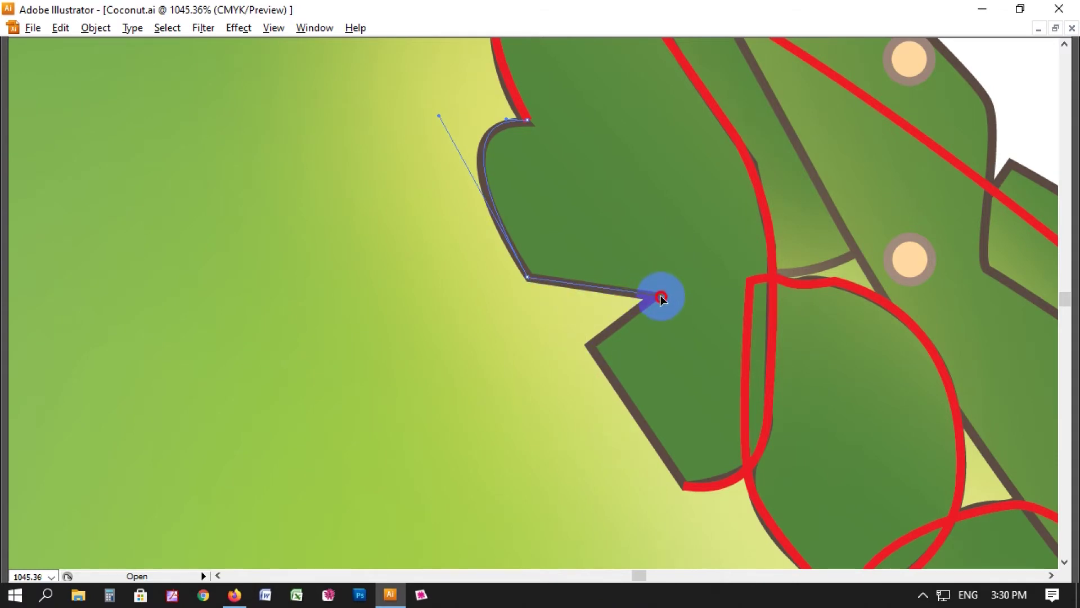
click(608, 367)
click(662, 484)
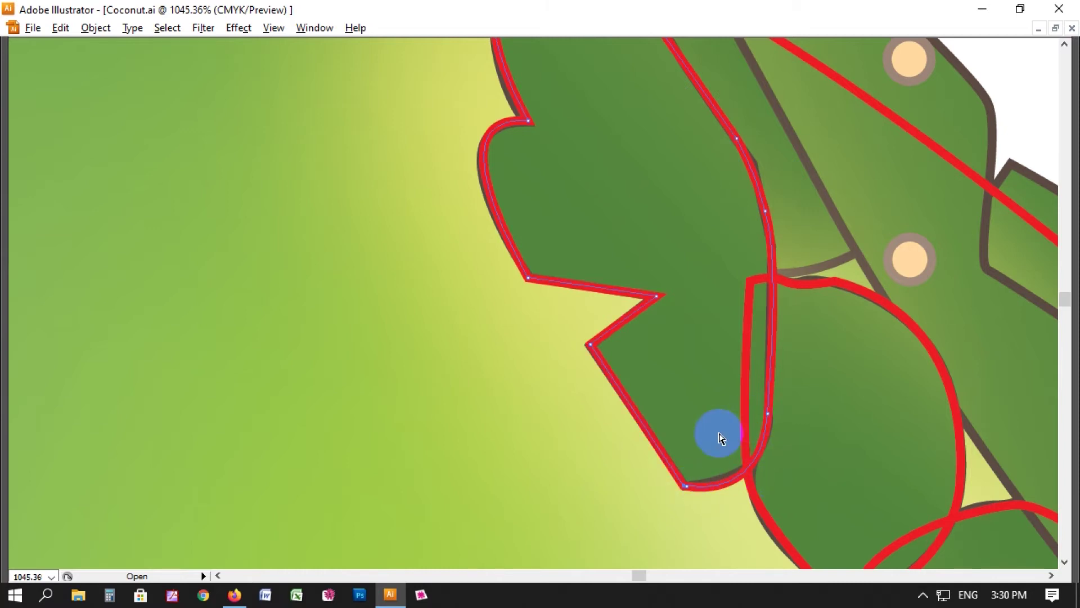
key(ctrl+minus)
key(ctrl+minus)
key(ctrl+minus)
- Check Outline view, then trace a path from the leaf junction around the inner leaf and along the stem
drag(477, 149, 782, 266)
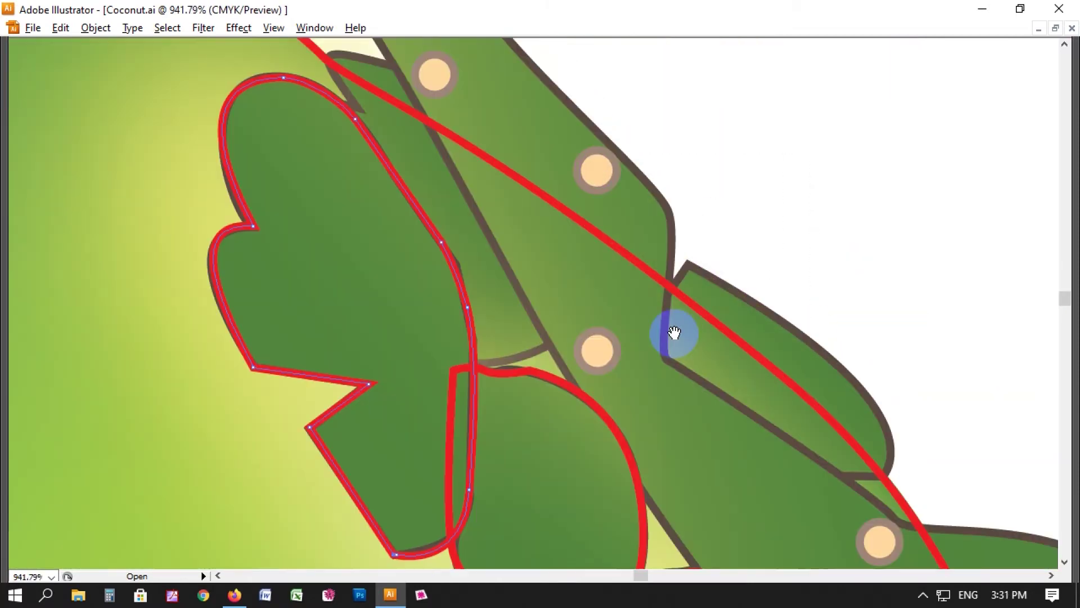
key(ctrl+y)
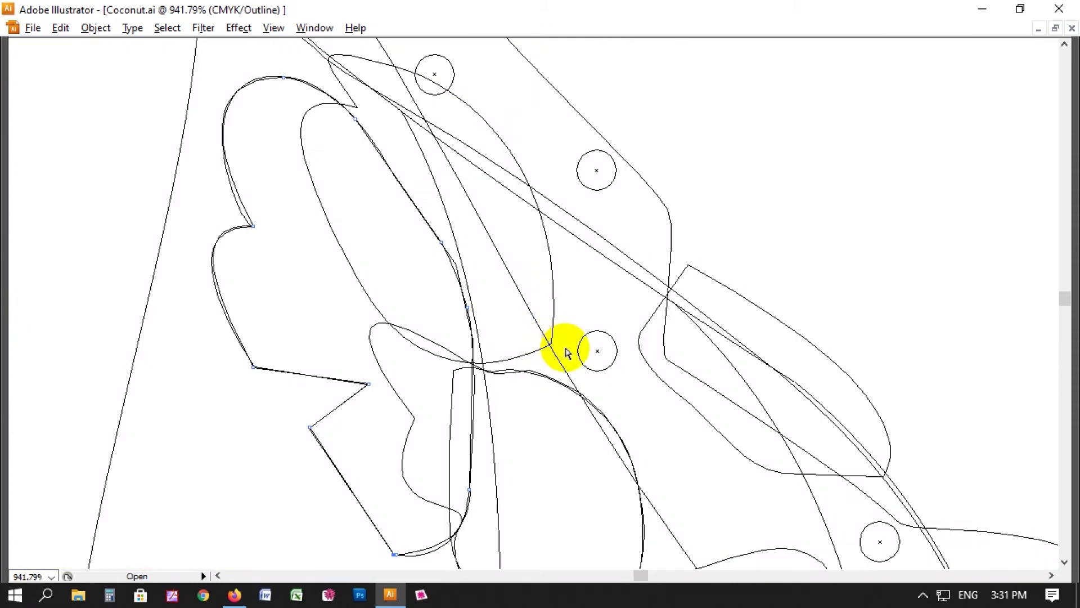
key(ctrl+y)
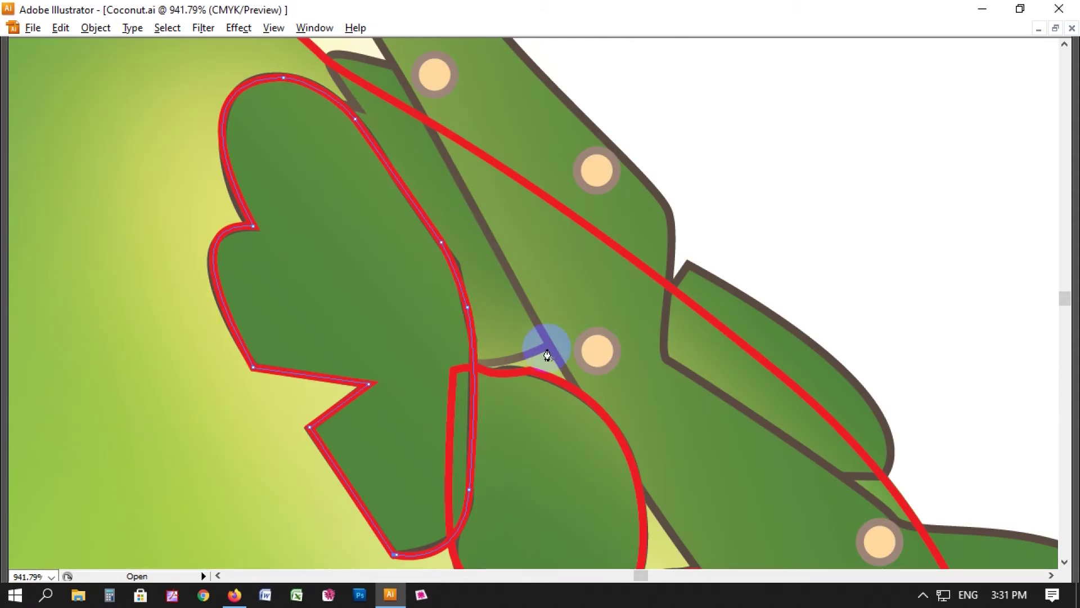
drag(546, 353, 366, 324)
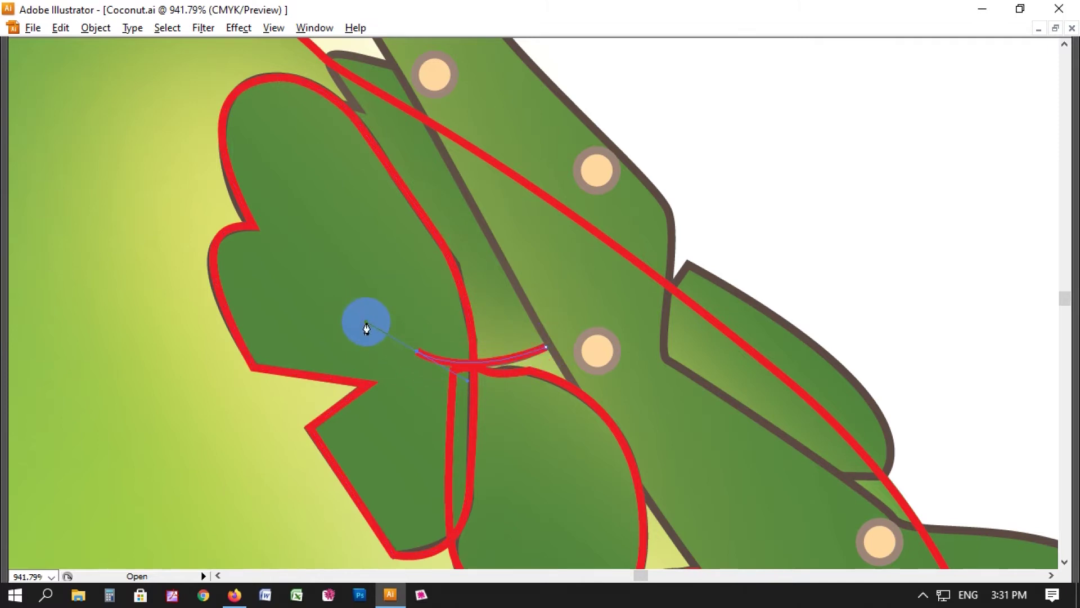
drag(359, 205, 412, 309)
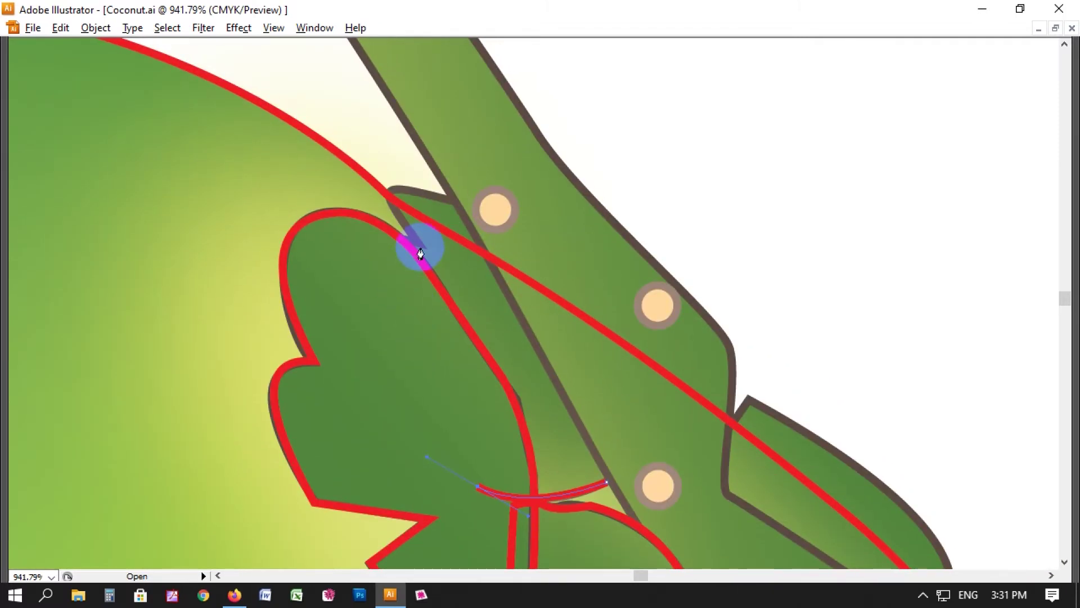
drag(421, 247, 611, 313)
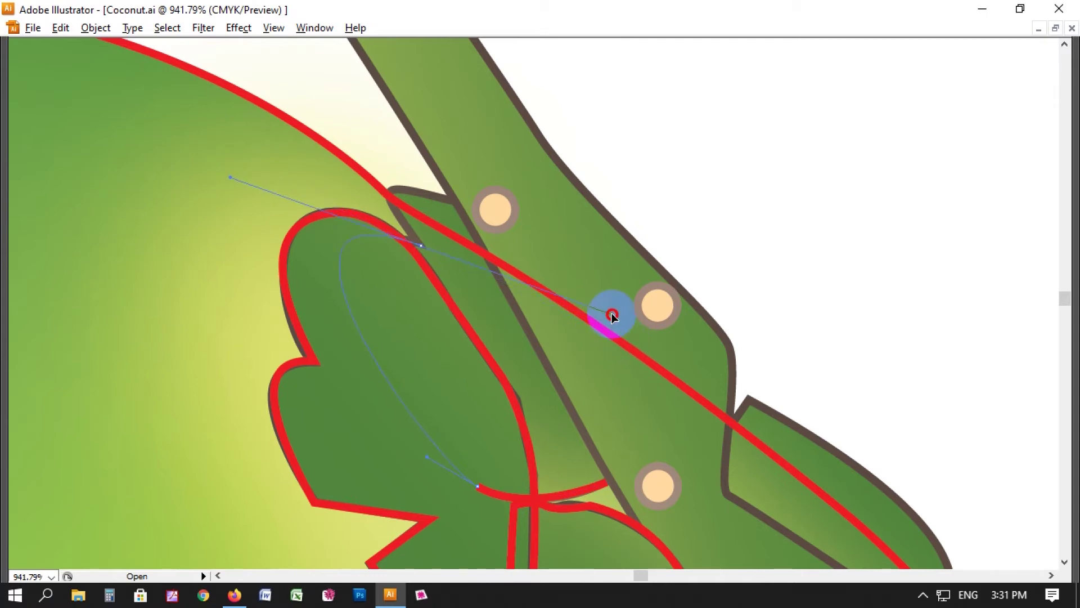
click(404, 200)
click(456, 209)
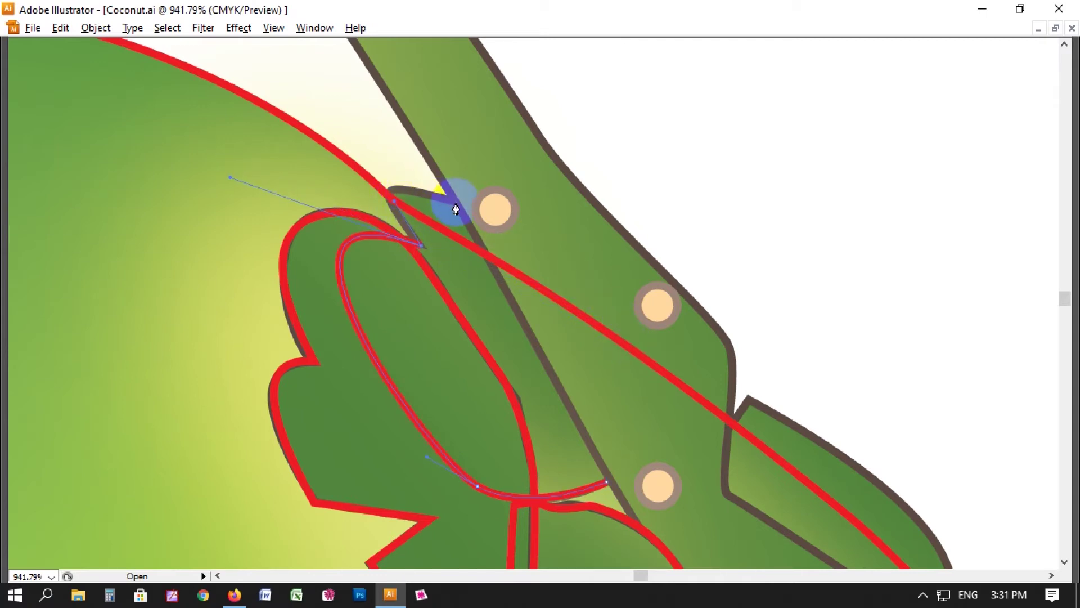
drag(464, 210, 589, 231)
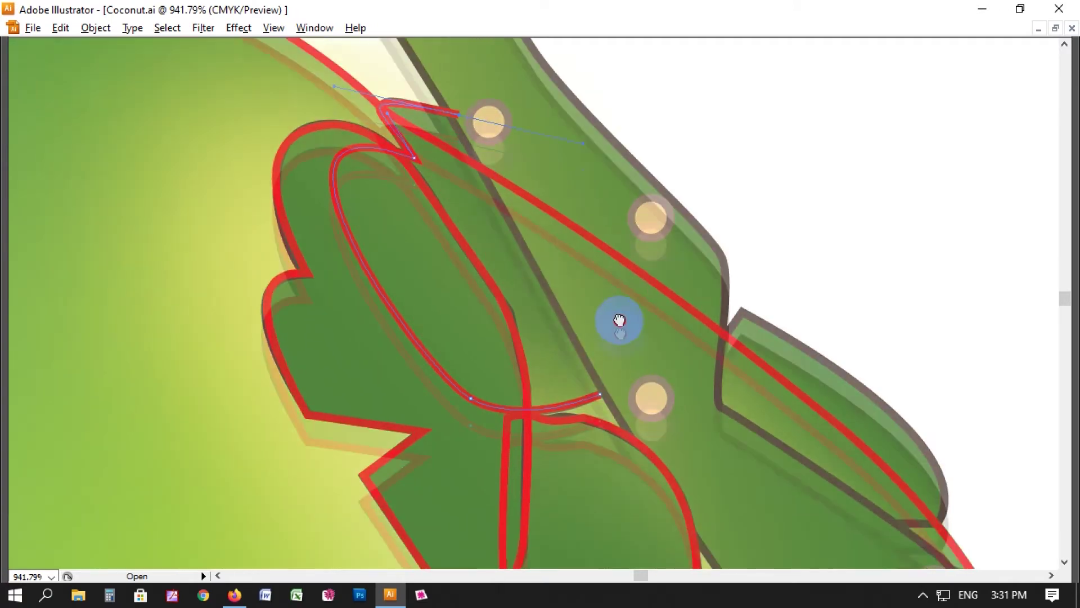
scroll(620, 321, down, 3)
drag(599, 388, 569, 410)
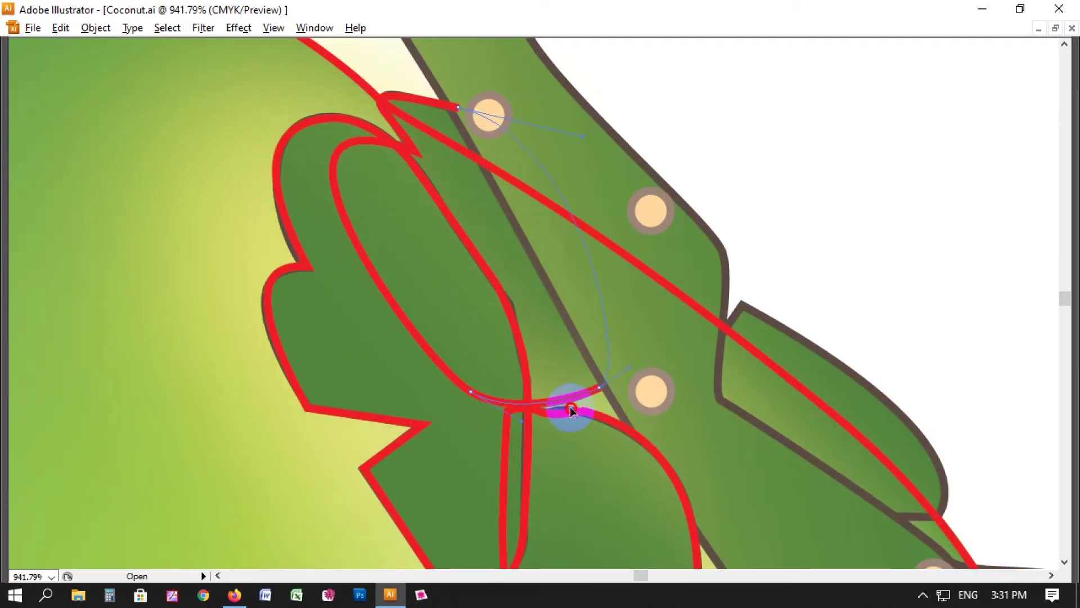
key(ctrl+minus)
key(ctrl+minus)
key(ctrl+minus)
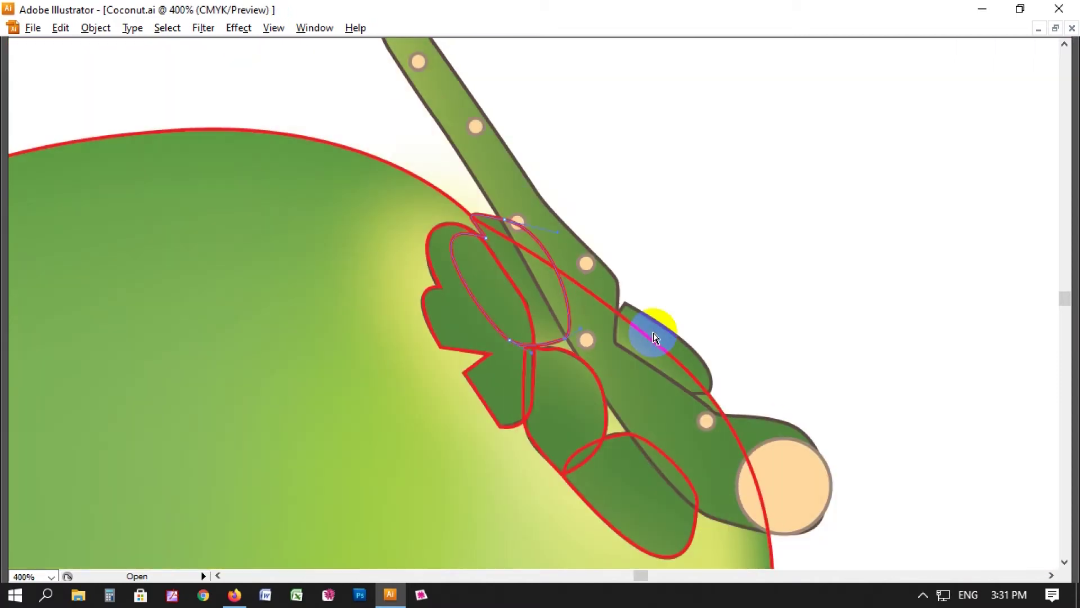
- Outline the small right-side leaf from its notch along its lower edge and close the path
drag(551, 247, 796, 494)
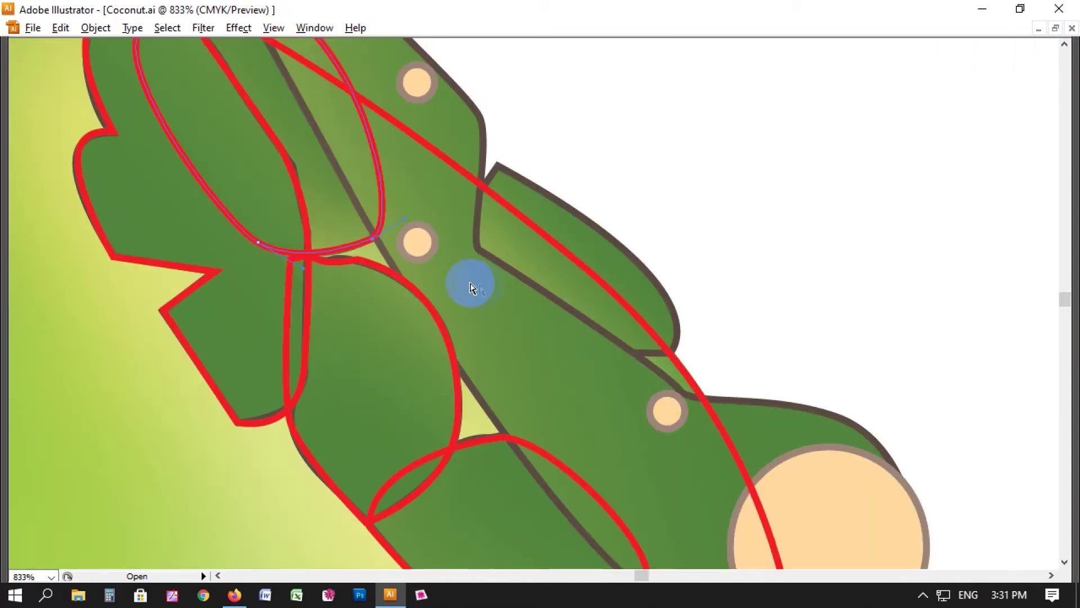
click(487, 167)
mouse_move(495, 171)
mouse_down()
mouse_move(536, 144)
mouse_move(522, 173)
mouse_up()
click(519, 170)
mouse_move(669, 357)
mouse_down()
mouse_move(621, 427)
mouse_move(582, 360)
mouse_up()
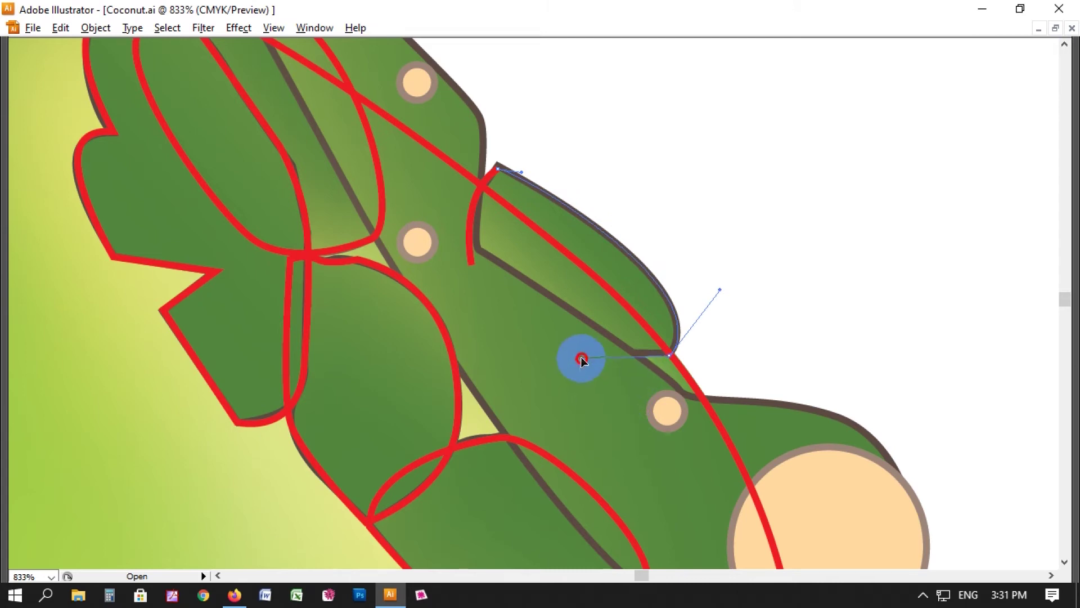
click(478, 270)
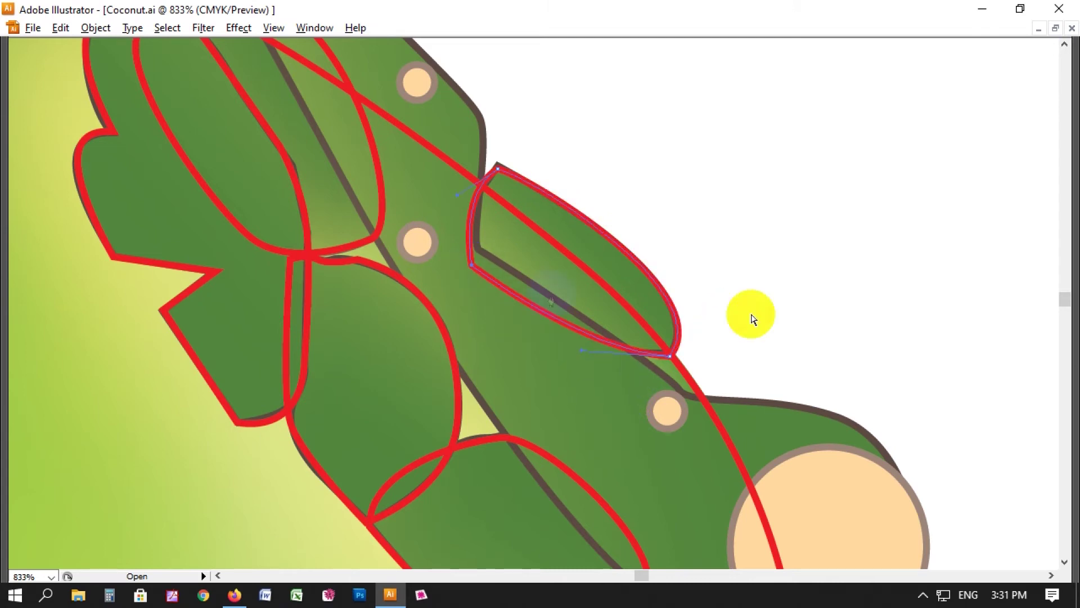
key(ctrl+minus)
key(ctrl+minus)
key(ctrl+minus)
drag(354, 188, 800, 499)
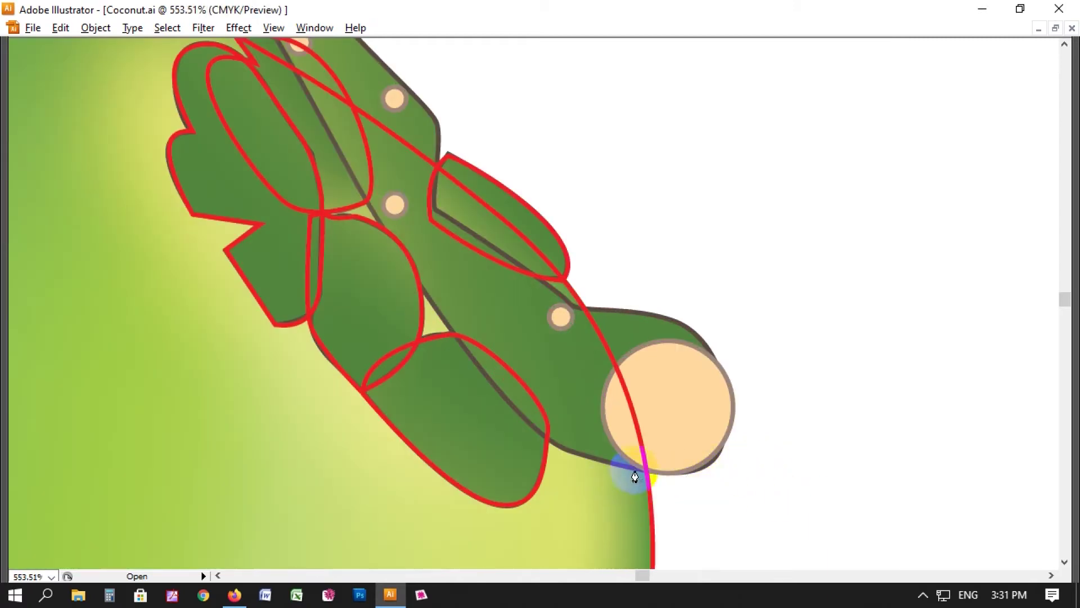
- Trace a path from near the end cap up the stem's left edge and around its tip
mouse_move(507, 403)
mouse_down()
mouse_move(461, 337)
mouse_move(609, 519)
mouse_up()
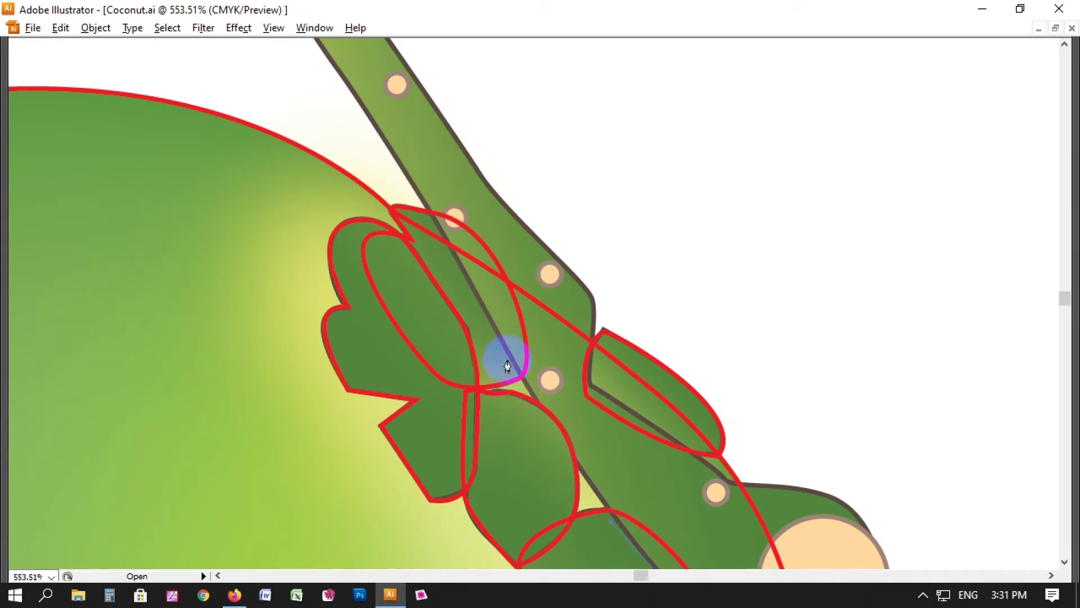
drag(359, 110, 453, 337)
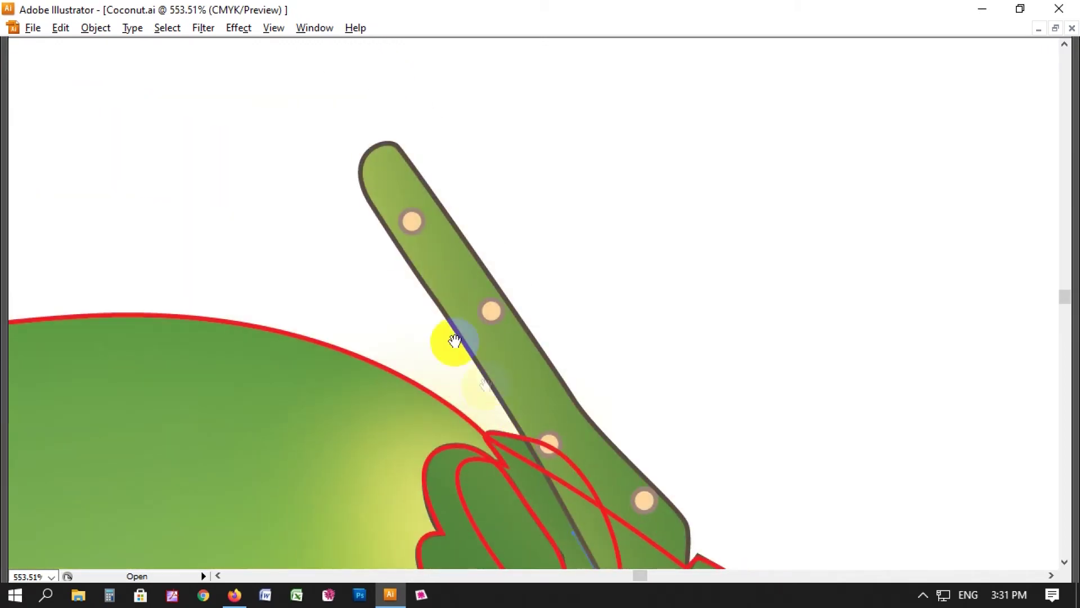
drag(434, 302, 359, 199)
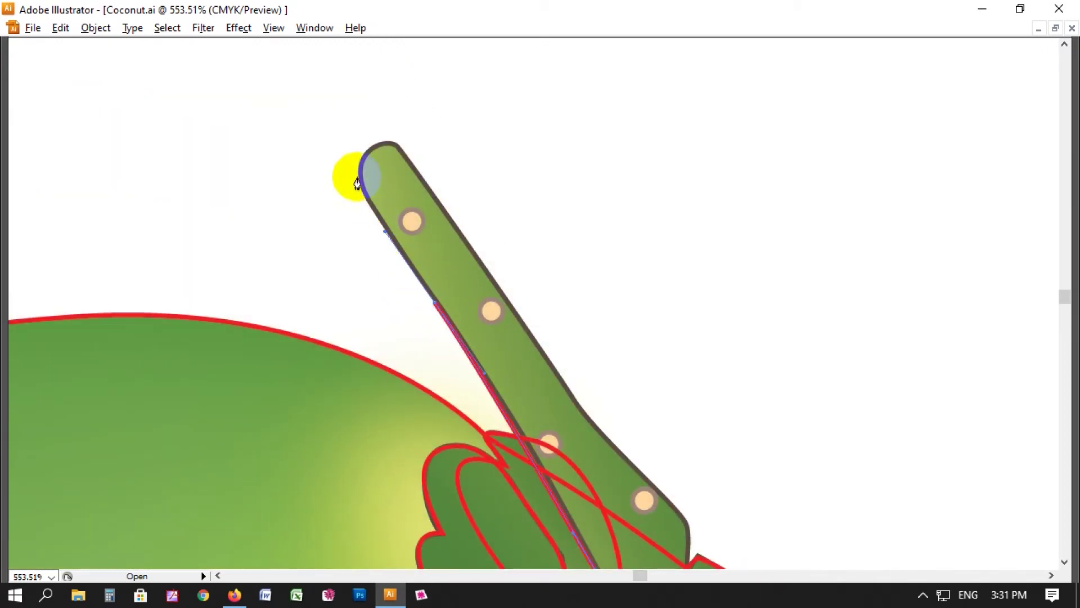
drag(426, 183, 449, 214)
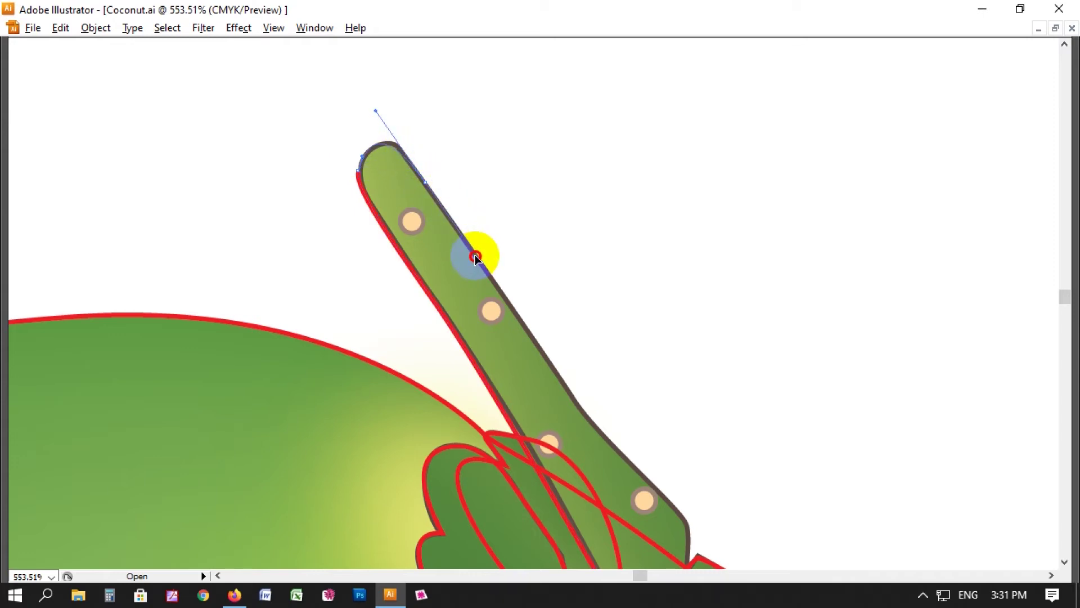
mouse_move(579, 408)
mouse_down()
mouse_move(638, 450)
mouse_move(304, 140)
mouse_up()
- Continue the path down the stem's right edge toward the leaf edge
drag(193, 108, 737, 482)
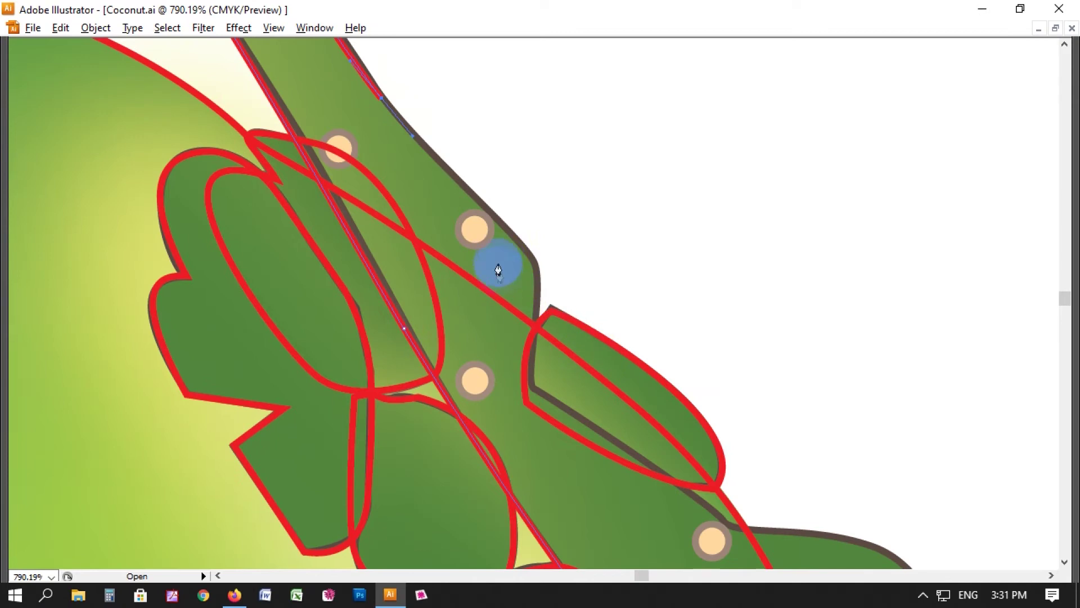
drag(509, 242, 538, 269)
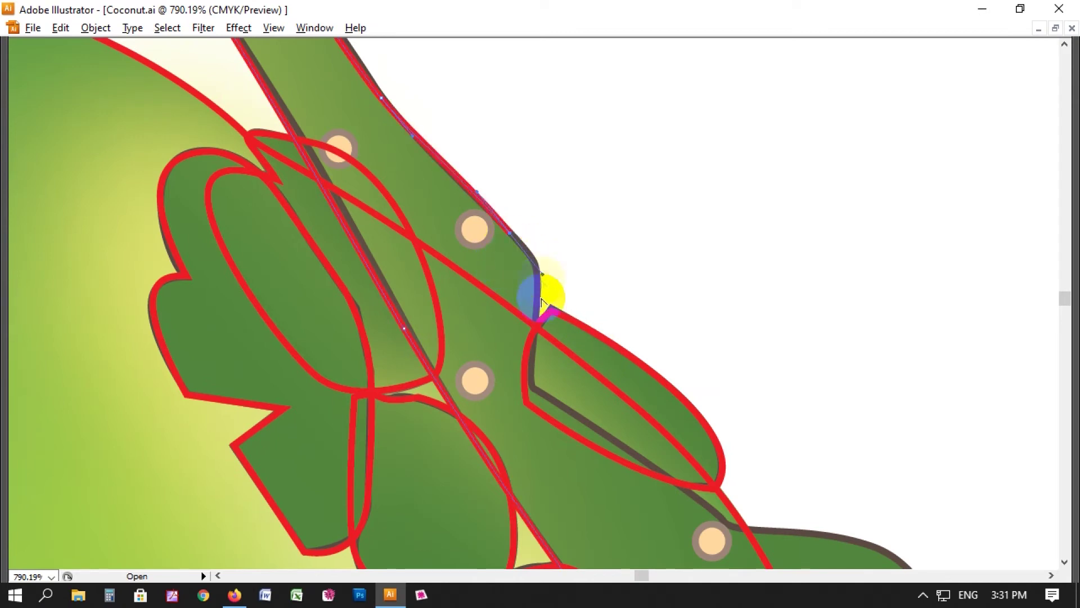
drag(528, 396, 523, 439)
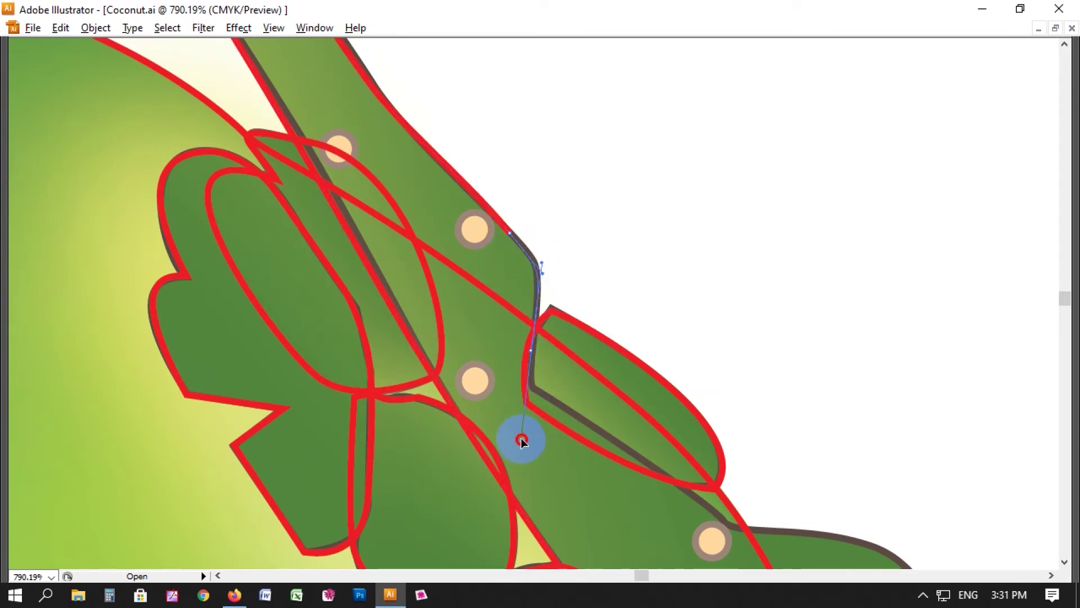
click(531, 389)
click(647, 473)
click(731, 518)
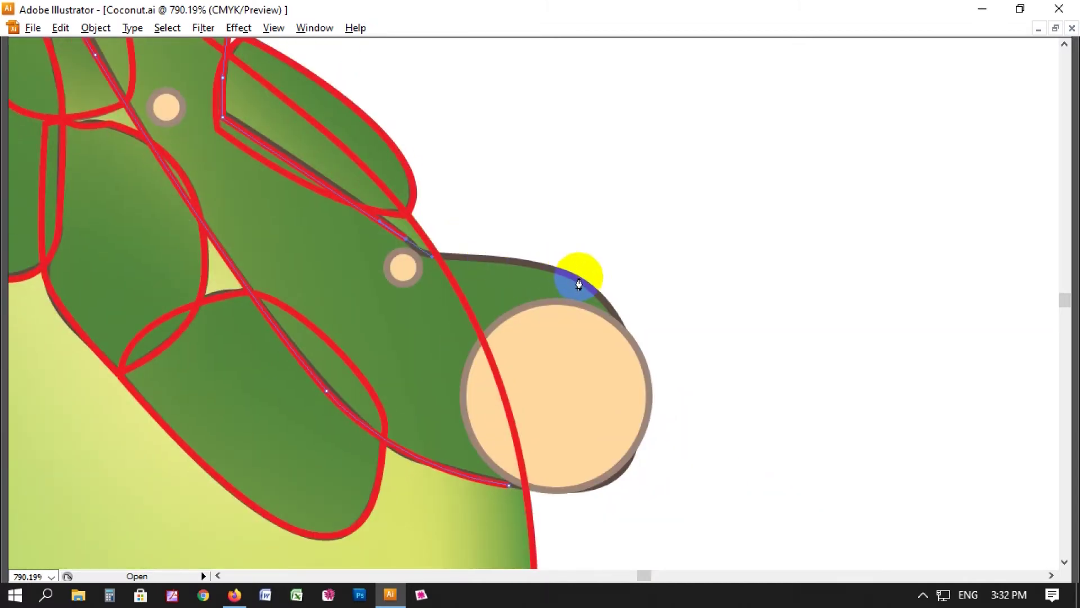
- Close the stem outline at its start and select its curve near the end cap
drag(580, 278, 626, 316)
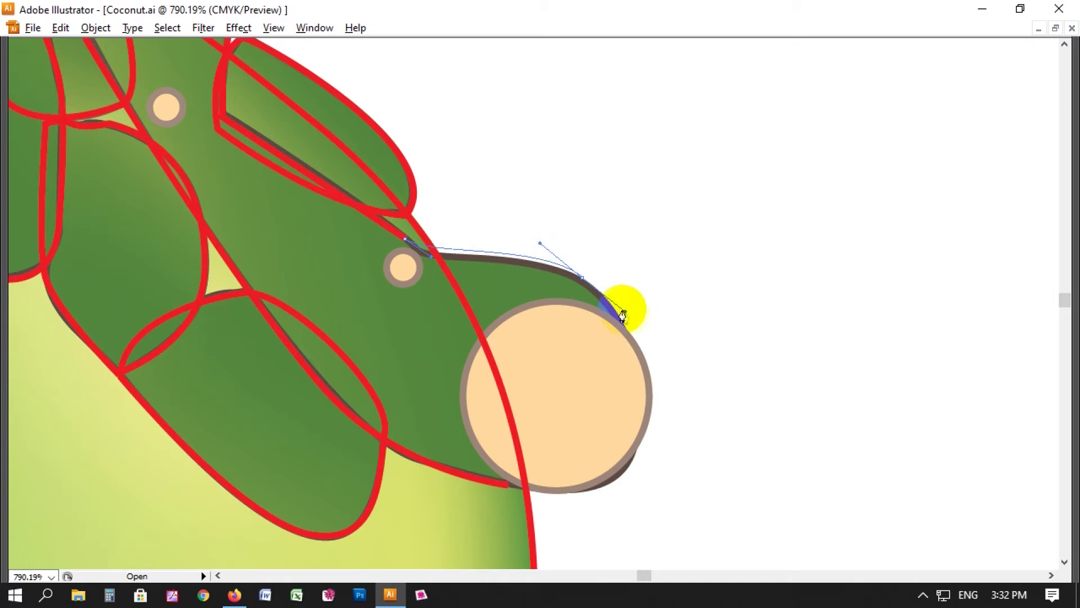
click(446, 263)
click(487, 255)
click(579, 284)
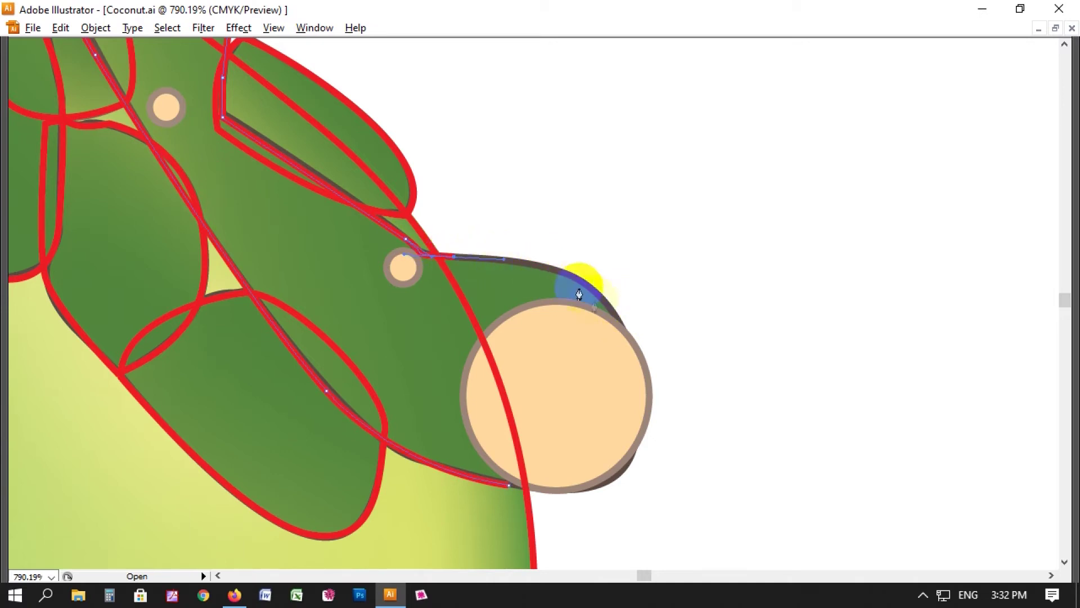
click(654, 380)
click(517, 494)
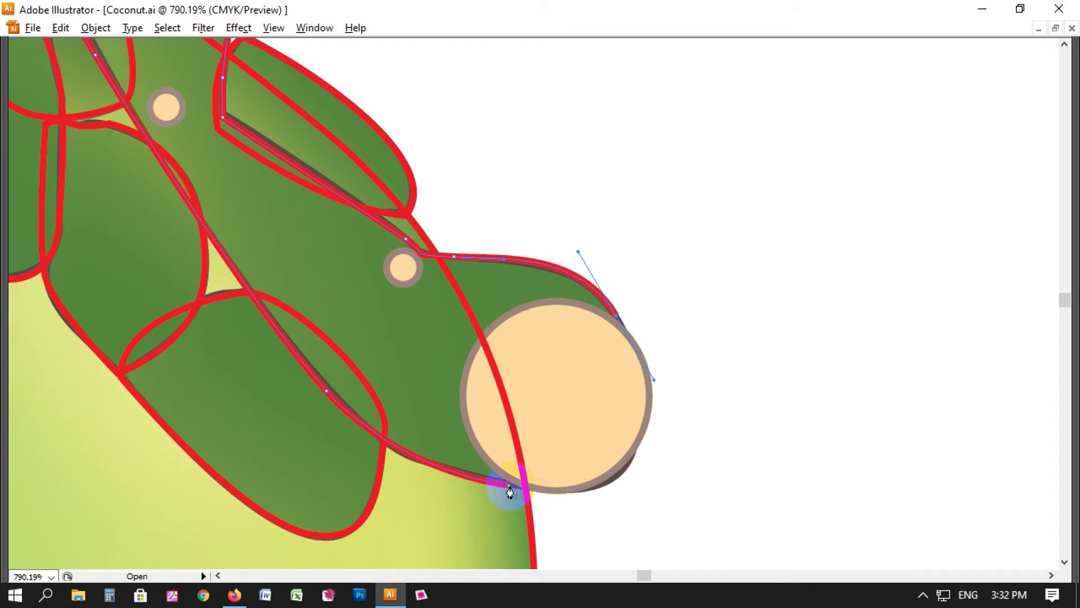
- Reshape the outline curve to follow the round end cap, then deselect it
click(343, 460)
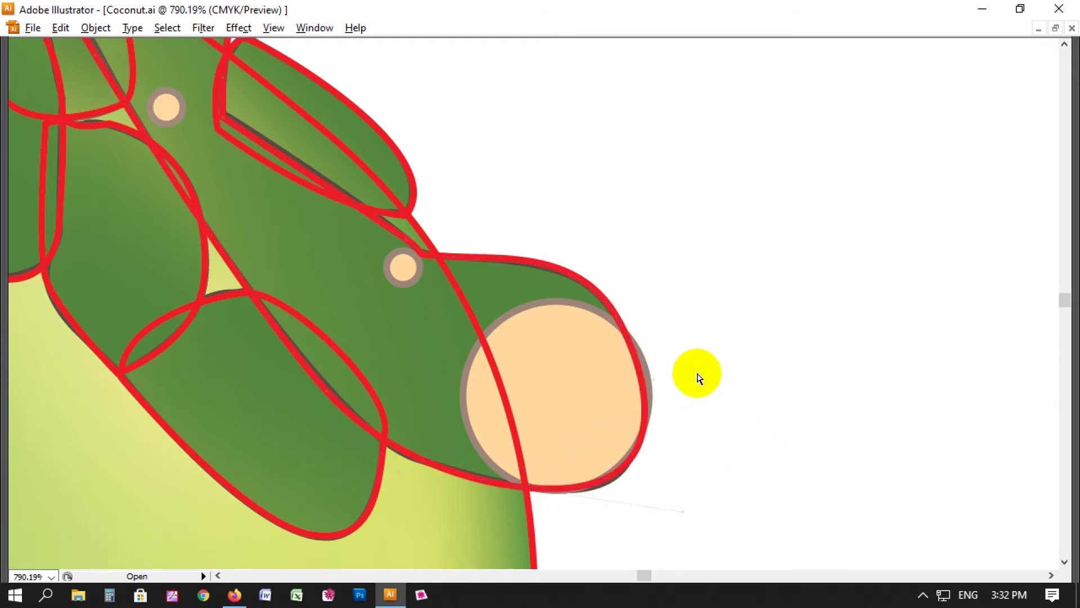
click(634, 461)
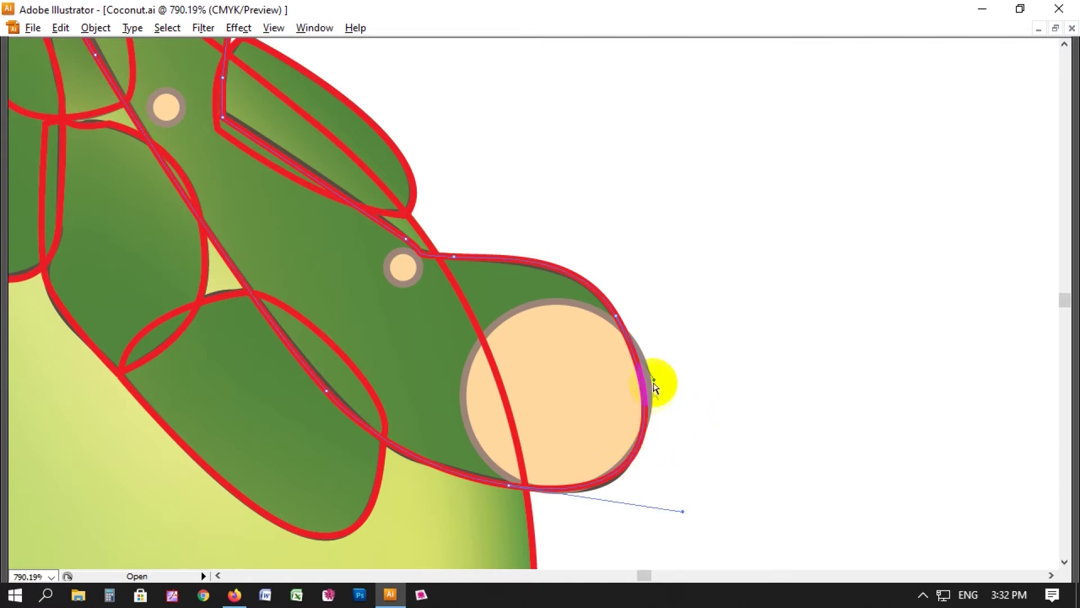
drag(654, 381, 654, 367)
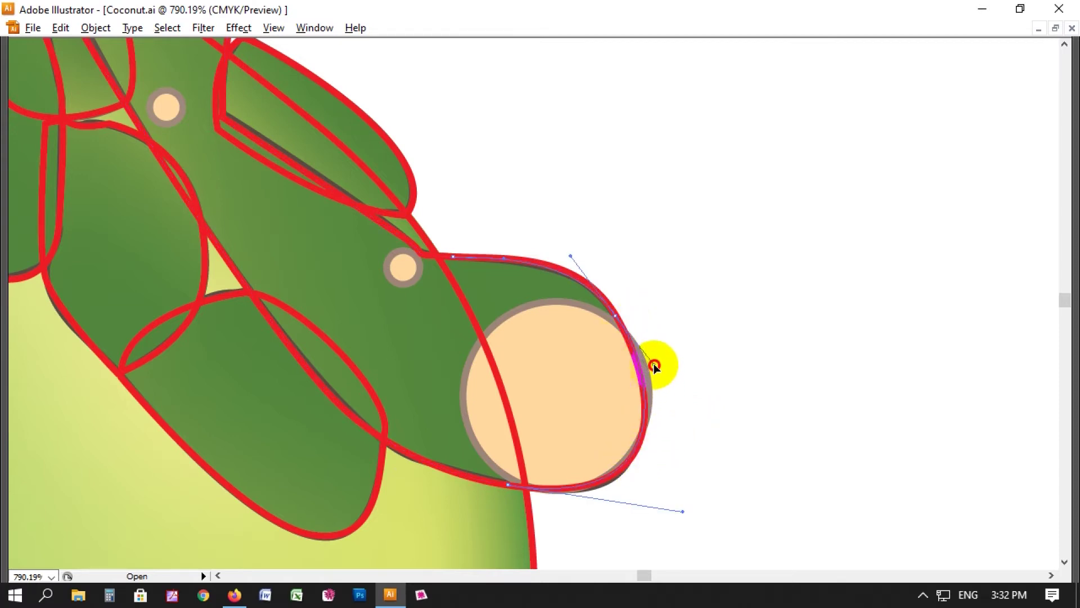
click(696, 423)
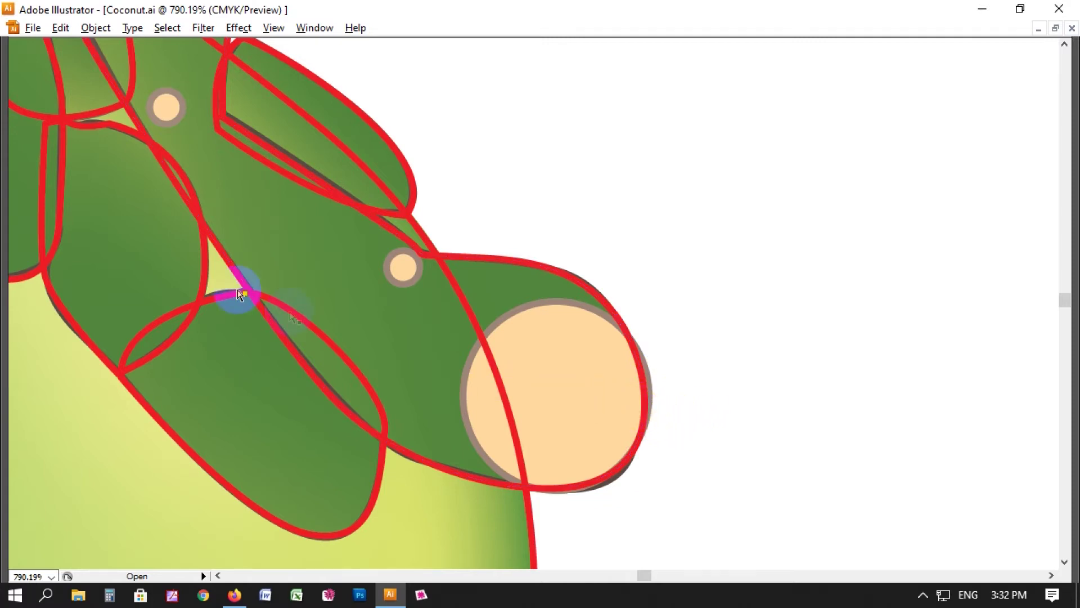
key(Tab)
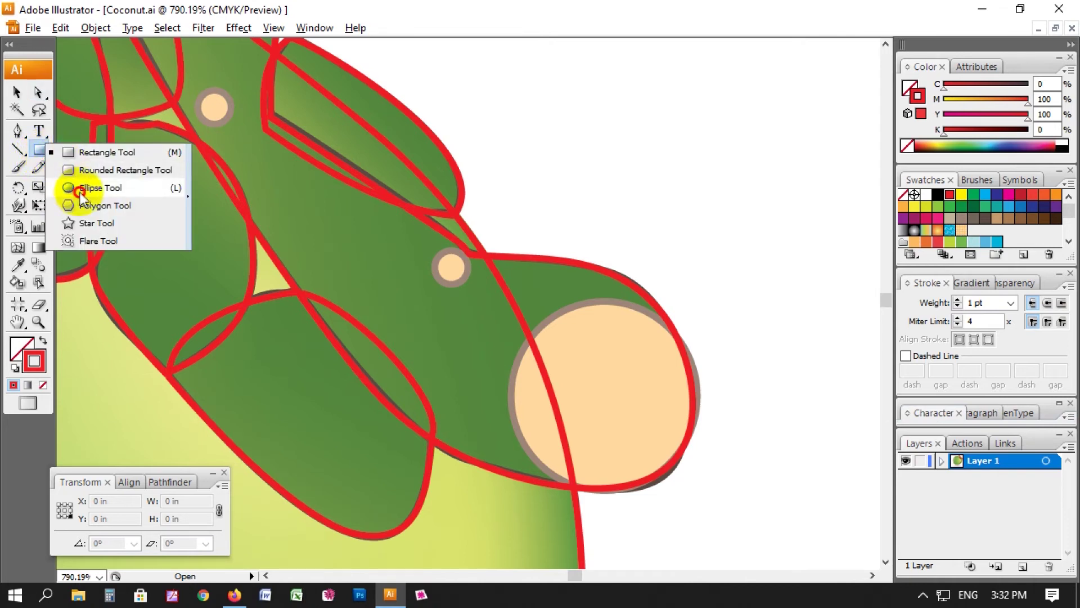
- Draw an ellipse over the stem's round end cap
drag(45, 160, 93, 188)
key(Tab)
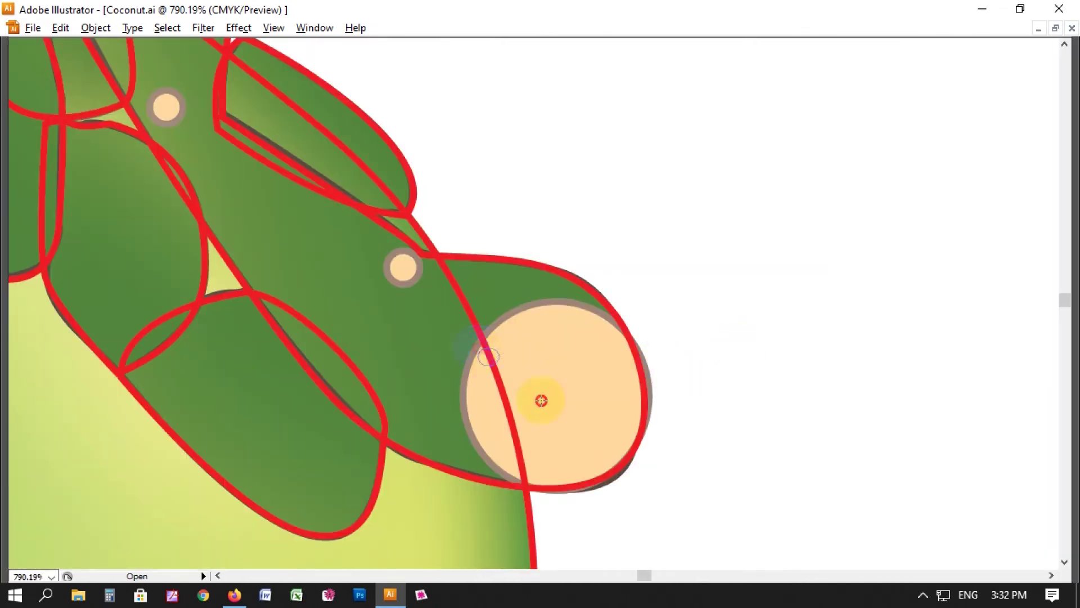
drag(541, 400, 643, 493)
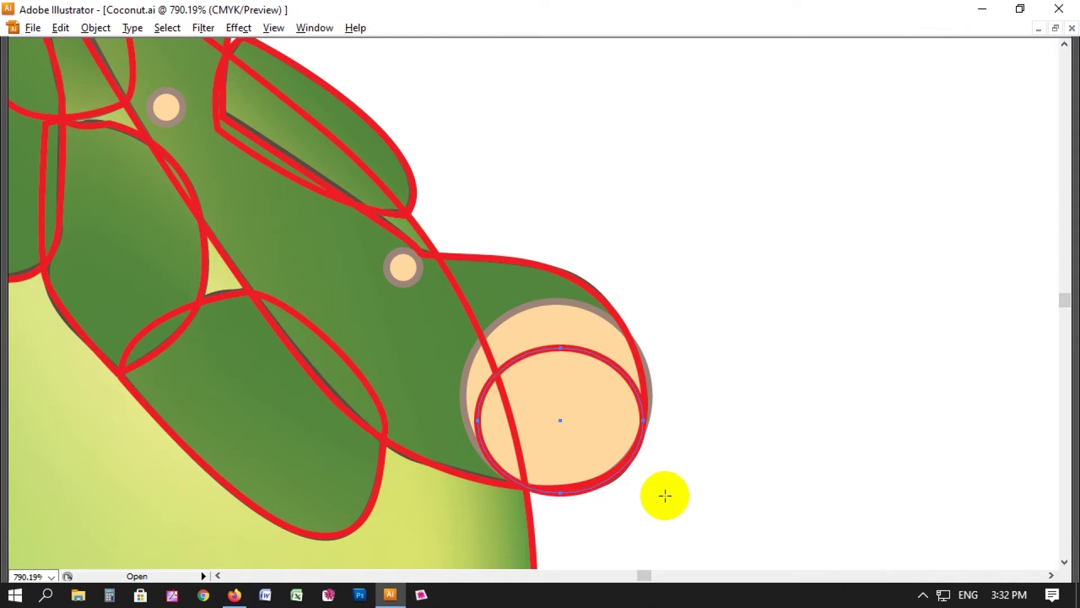
- Resize the ellipse into a circle that covers the peach end cap
key(v)
click(596, 376)
drag(560, 347, 560, 304)
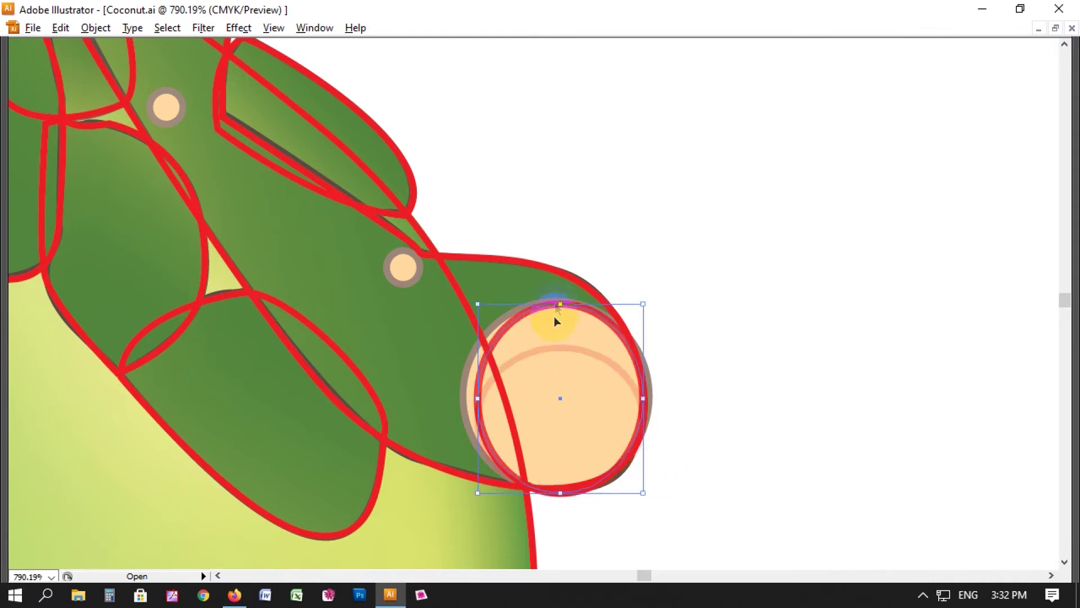
drag(464, 401, 463, 400)
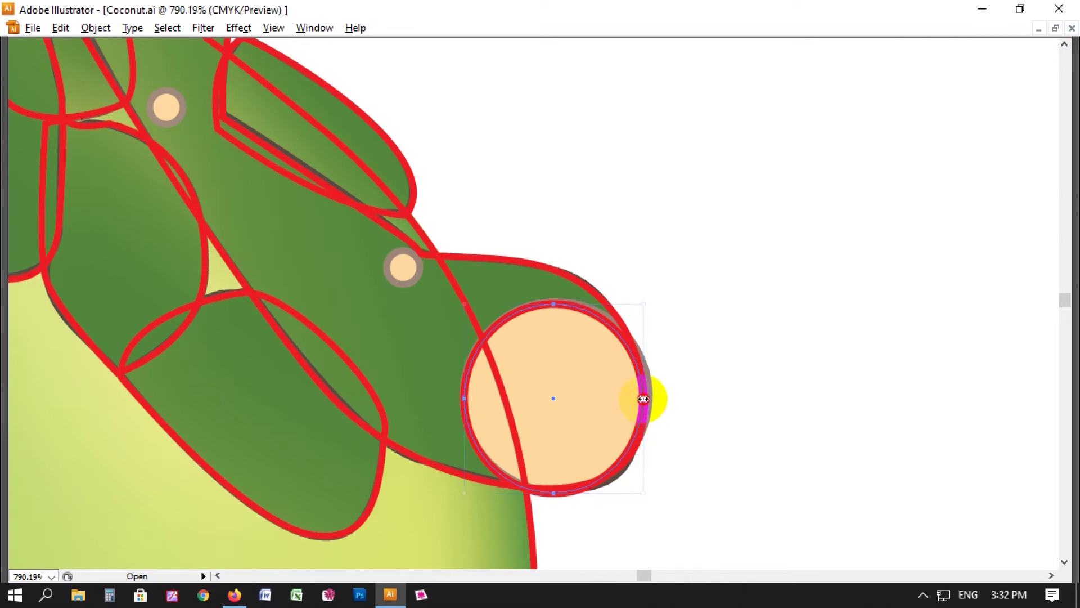
drag(643, 399, 647, 399)
drag(645, 493, 649, 495)
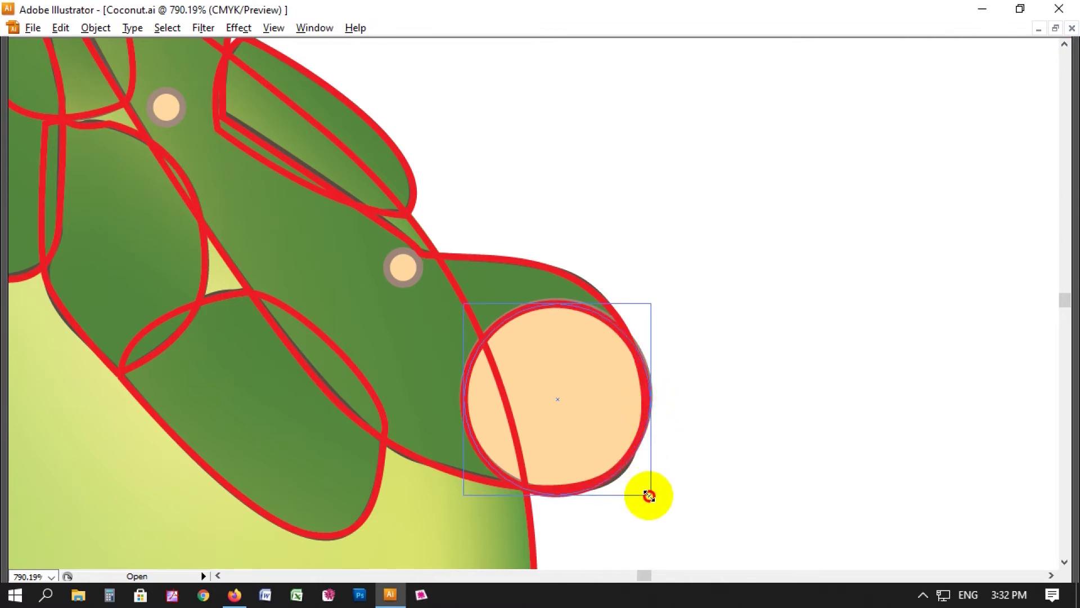
key(ctrl+minus)
key(ctrl+minus)
key(ctrl+minus)
drag(378, 221, 634, 380)
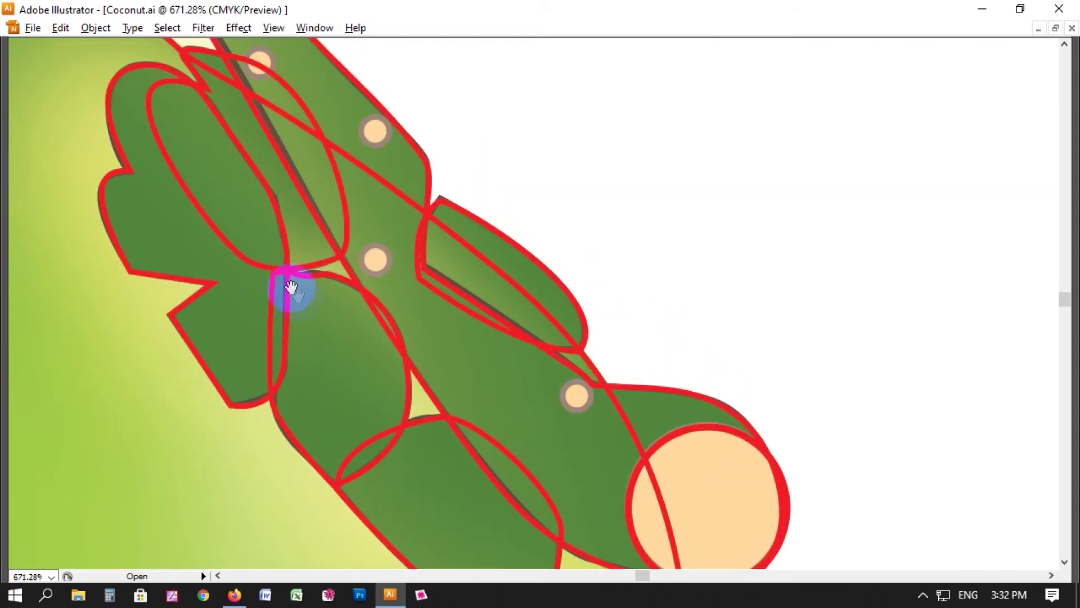
- Draw a small circle over a stem dot and give it the peach fill with brown outline
key(Tab)
click(39, 149)
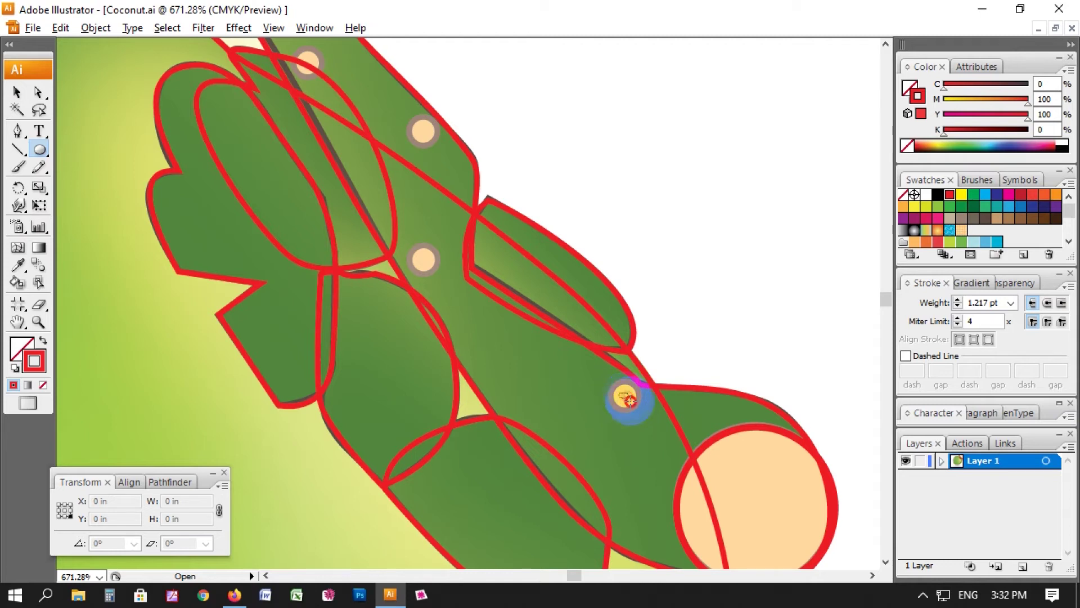
drag(637, 412, 623, 395)
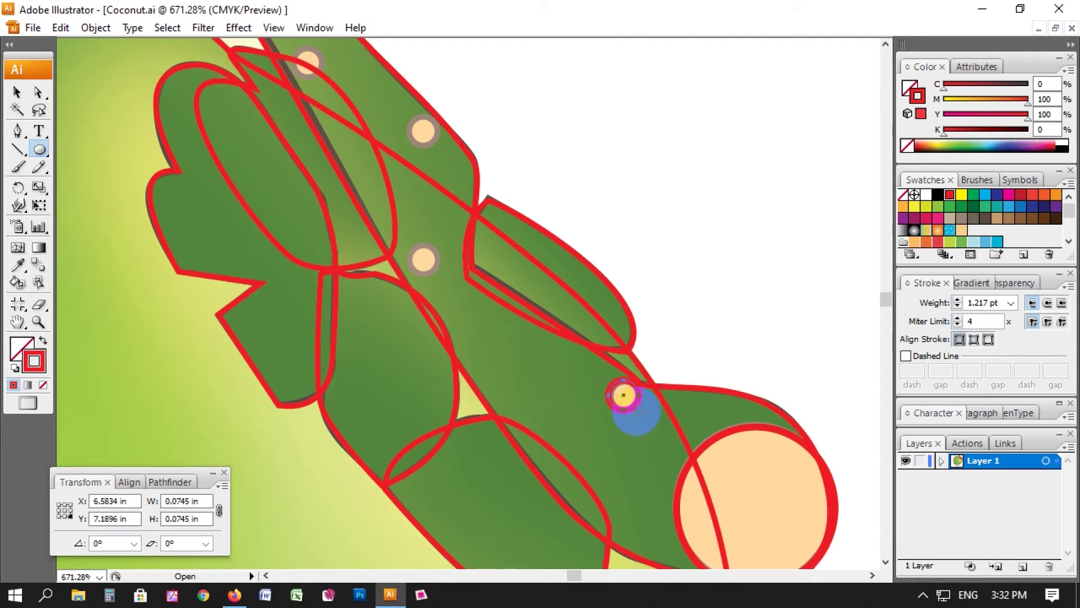
key(i)
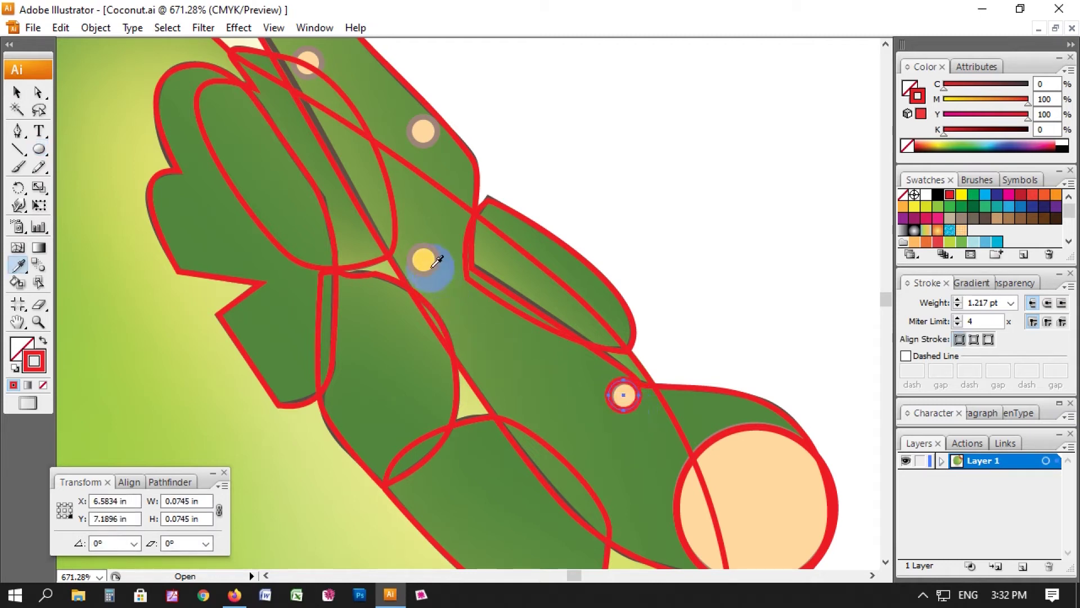
click(428, 260)
- Alt-drag a copy of the peach dot onto the upper stem dot
key(v)
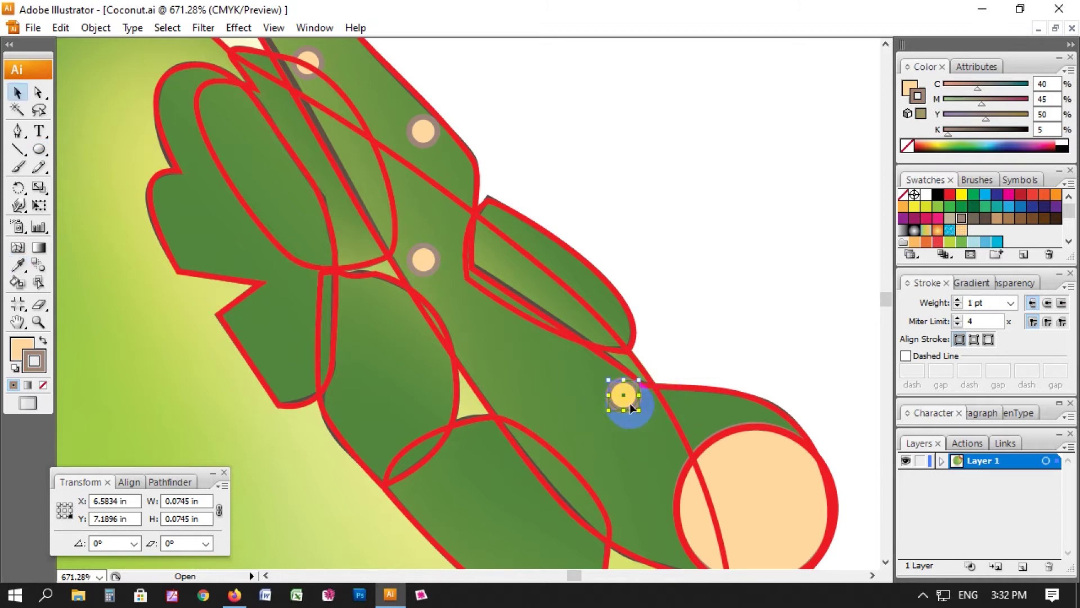
key(alt+shift)
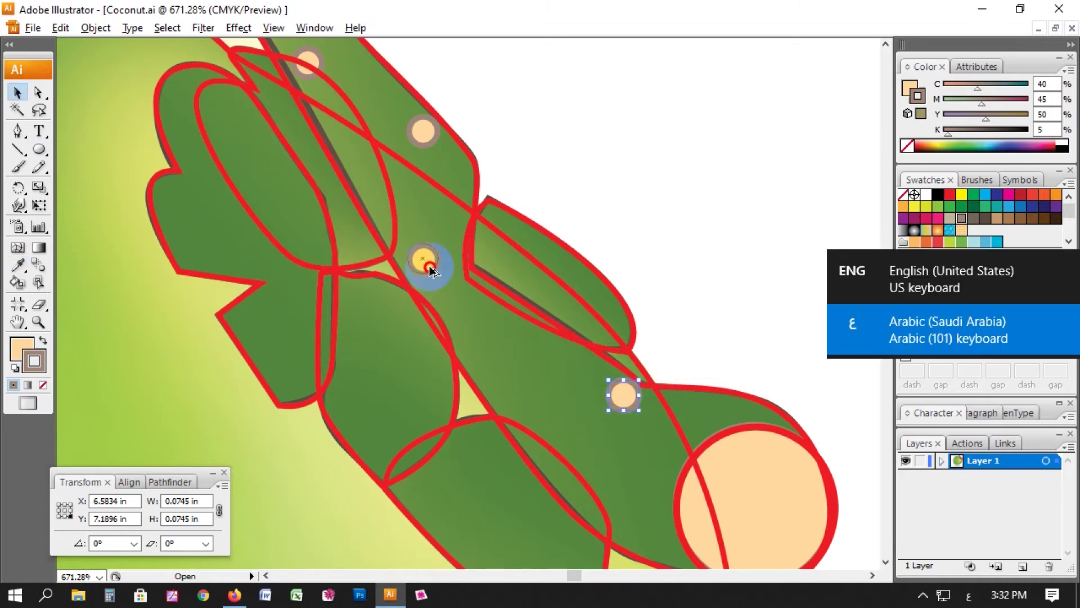
click(433, 271)
mouse_move(431, 271)
mouse_down()
mouse_move(433, 147)
mouse_move(746, 397)
mouse_move(612, 303)
mouse_move(687, 423)
mouse_move(606, 259)
mouse_move(517, 161)
mouse_up()
key(ctrl+minus)
key(ctrl+minus)
key(ctrl+minus)
key(ctrl+minus)
key(ctrl+minus)
key(ctrl+minus)
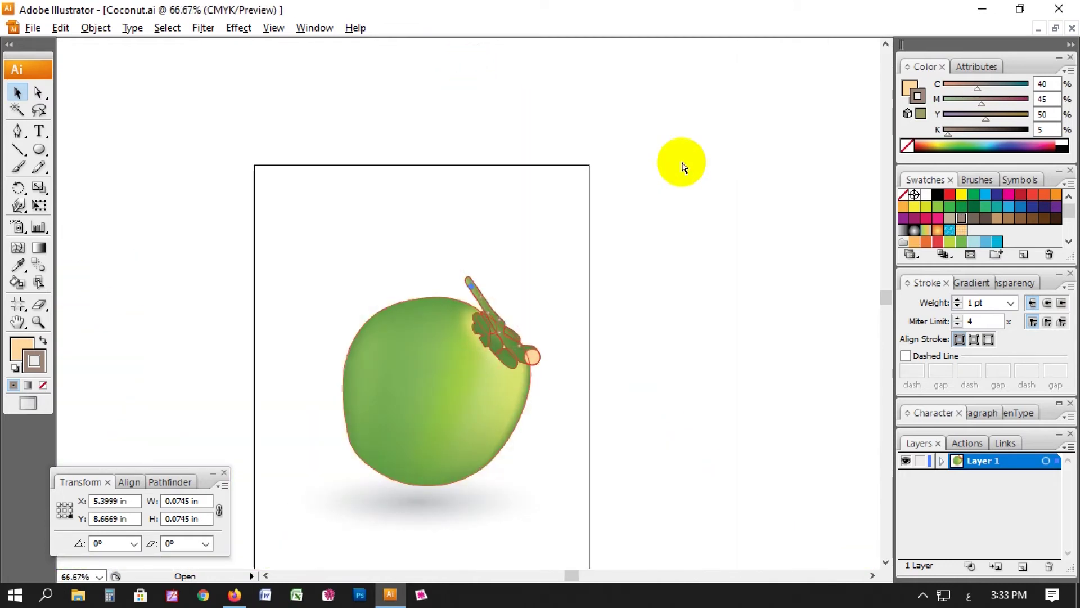
- Marquee-select the whole 4.8783 × 5.1612 in coconut and Alt-drag a copy rightward
drag(294, 250, 663, 518)
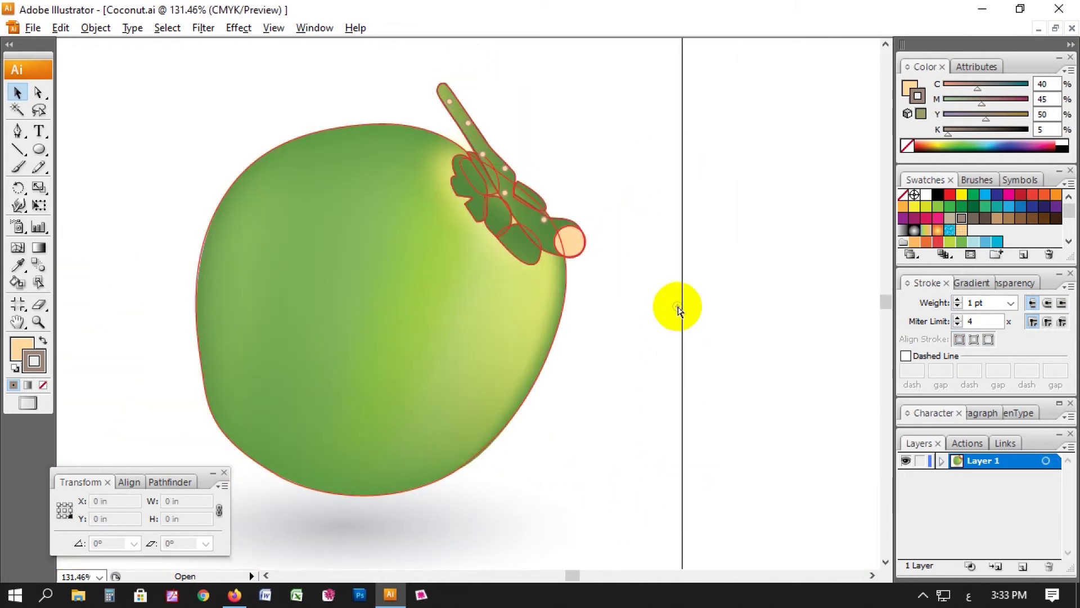
key(ctrl+minus)
key(ctrl+minus)
key(ctrl+minus)
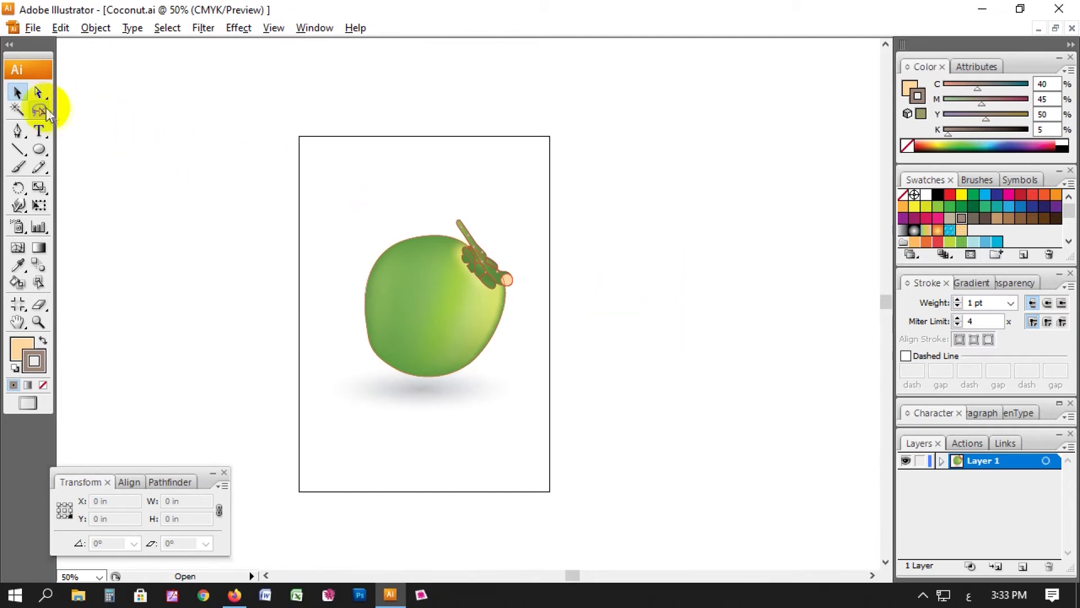
drag(260, 157, 655, 474)
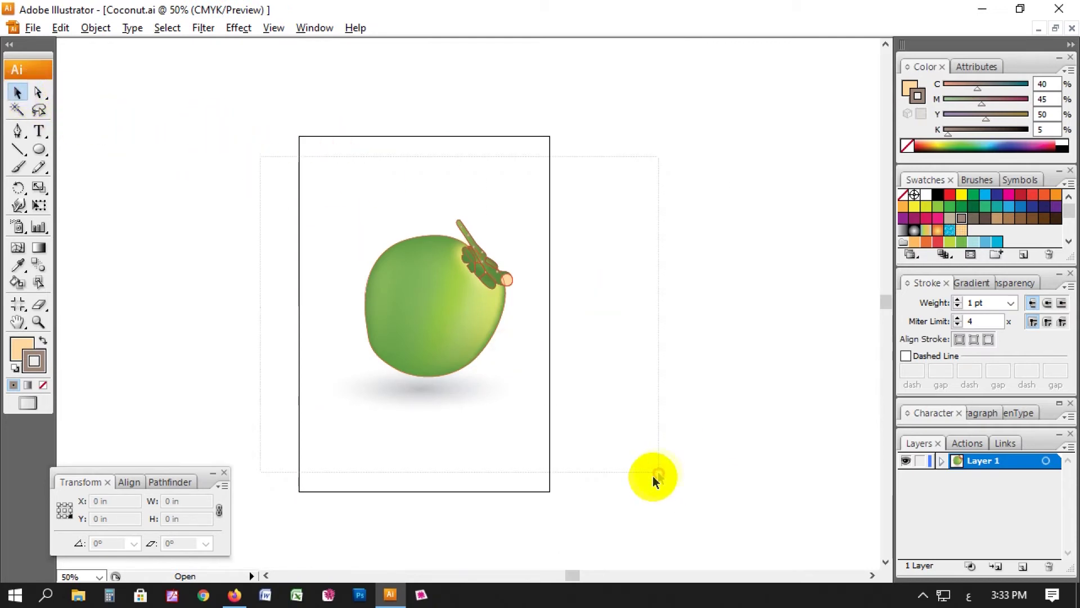
drag(602, 404, 409, 392)
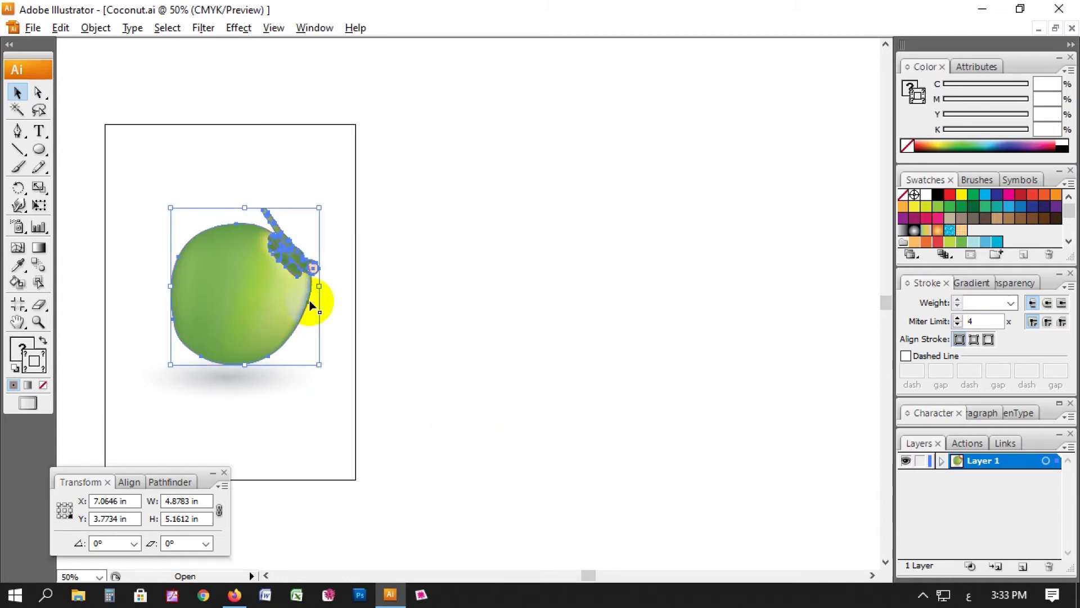
drag(308, 305, 659, 366)
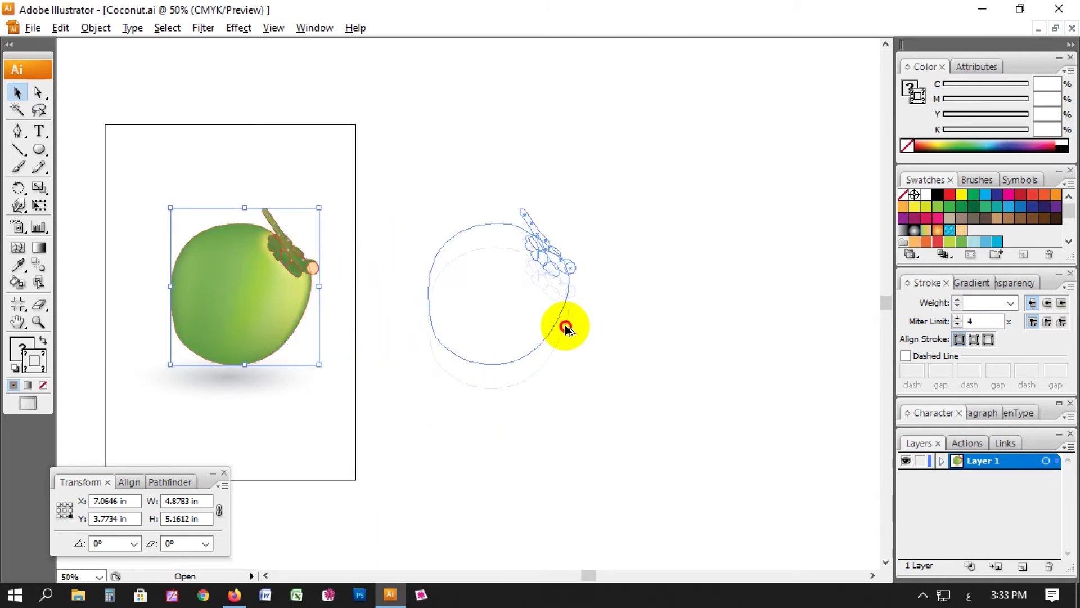
- Show the copy in Outline view and select its 4.6369 × 4.6519 in body outline
click(723, 364)
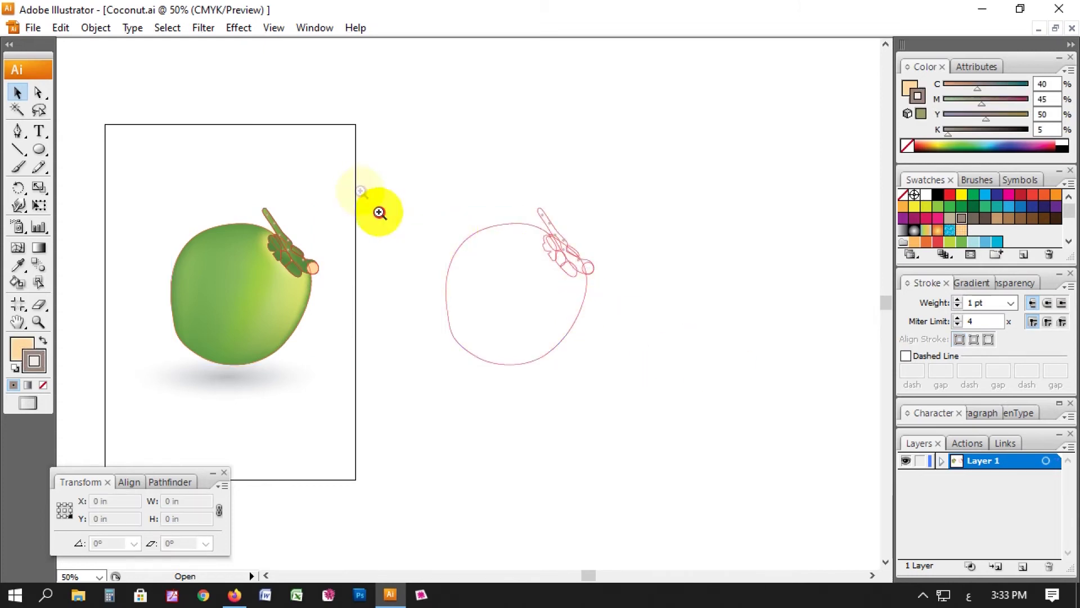
drag(378, 212, 692, 439)
drag(297, 145, 704, 400)
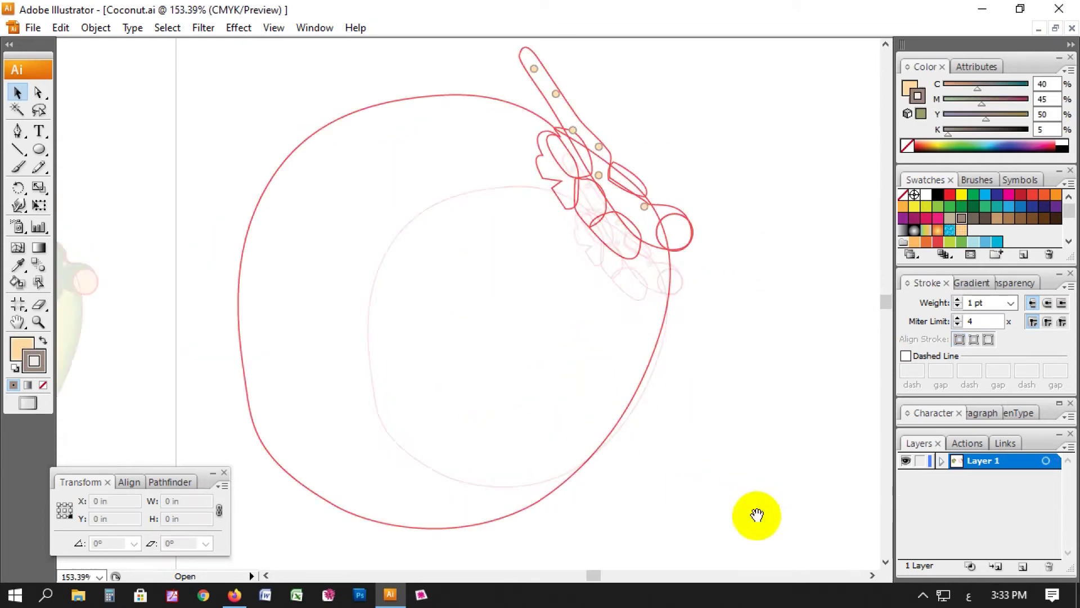
key(ctrl+y)
key(ctrl+y)
key(ctrl+y)
key(ctrl+y)
key(ctrl+y)
key(ctrl+minus)
key(ctrl+minus)
key(ctrl+minus)
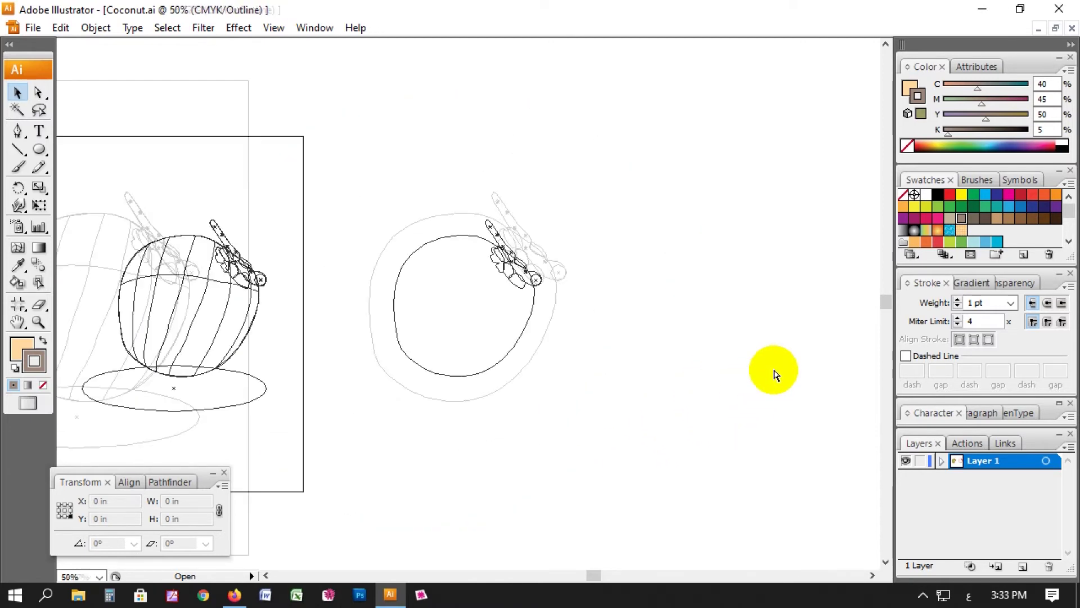
scroll(375, 372, up, 1)
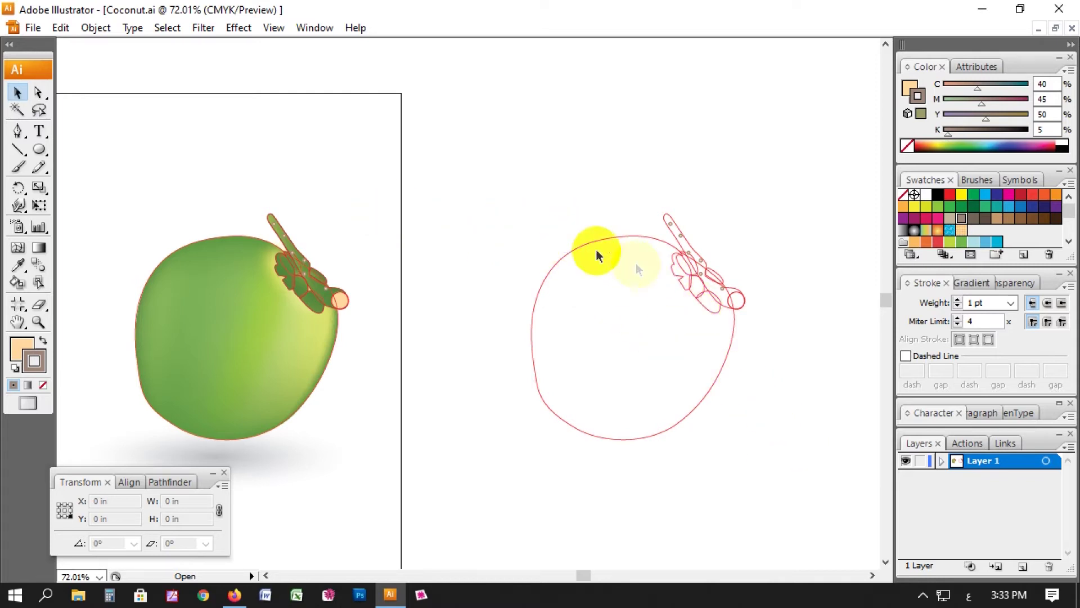
drag(753, 435, 593, 394)
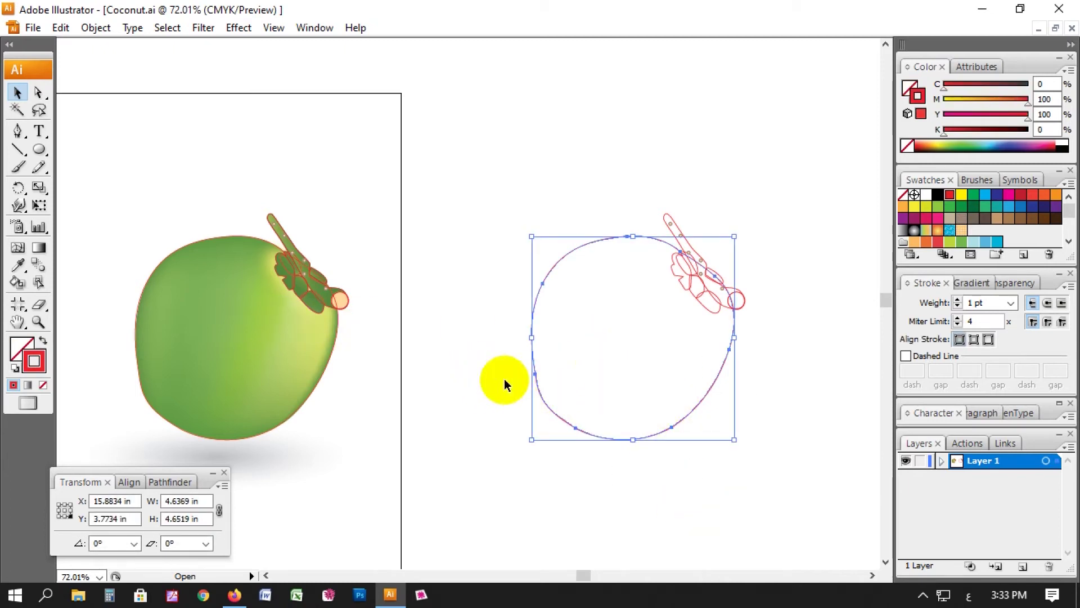
click(17, 266)
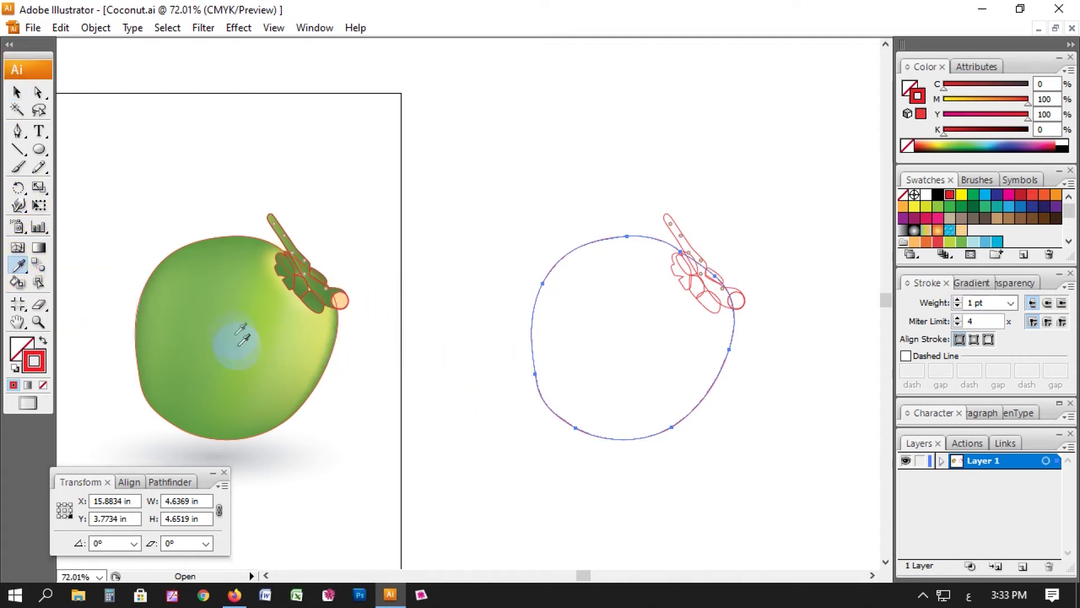
click(203, 259)
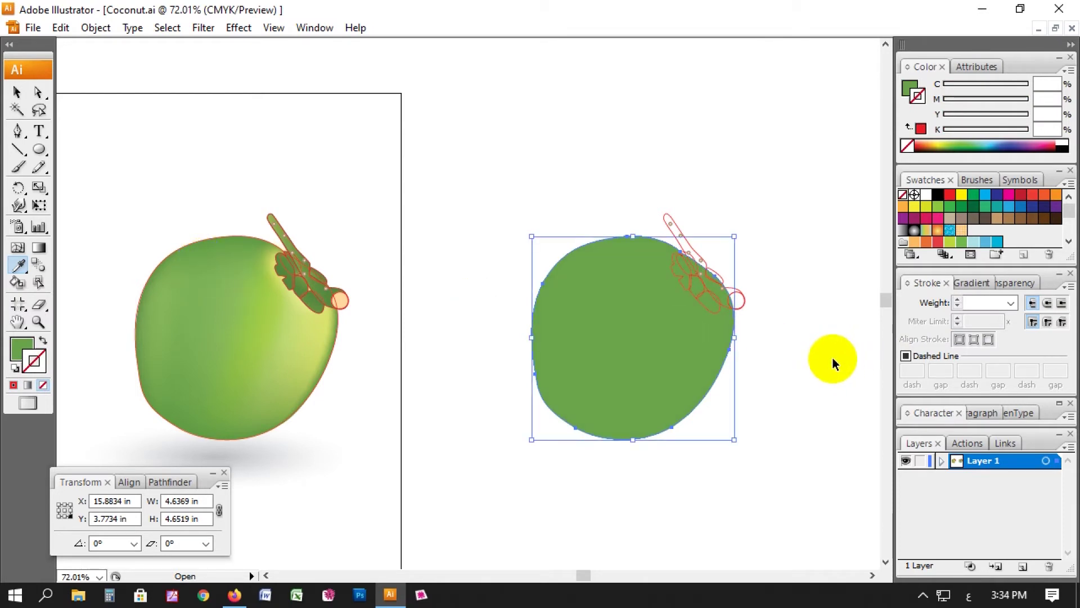
ctrl+click(787, 344)
click(649, 353)
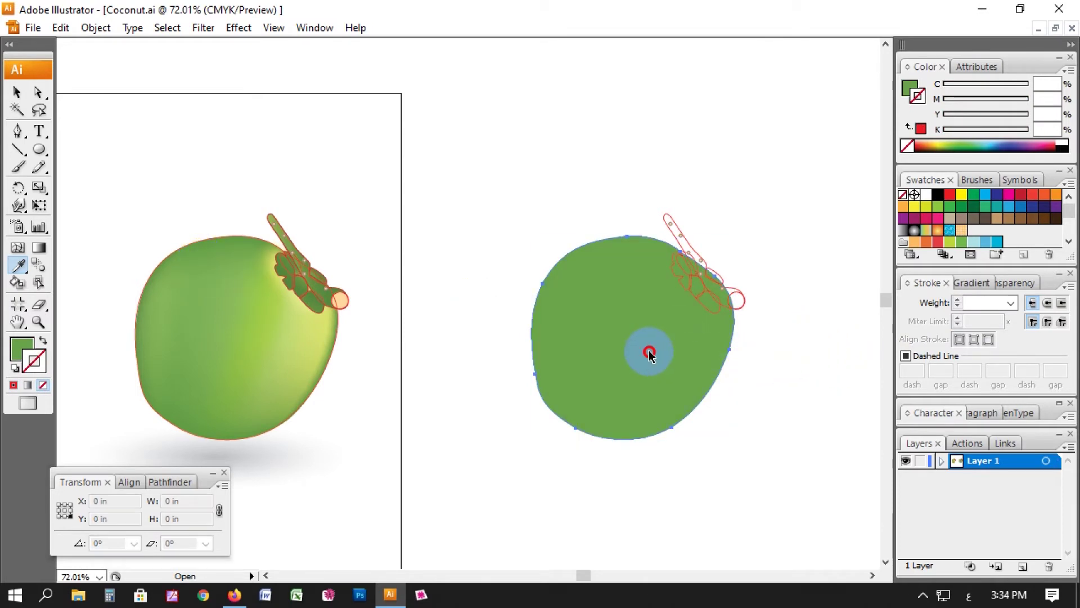
ctrl+click(721, 355)
click(735, 364)
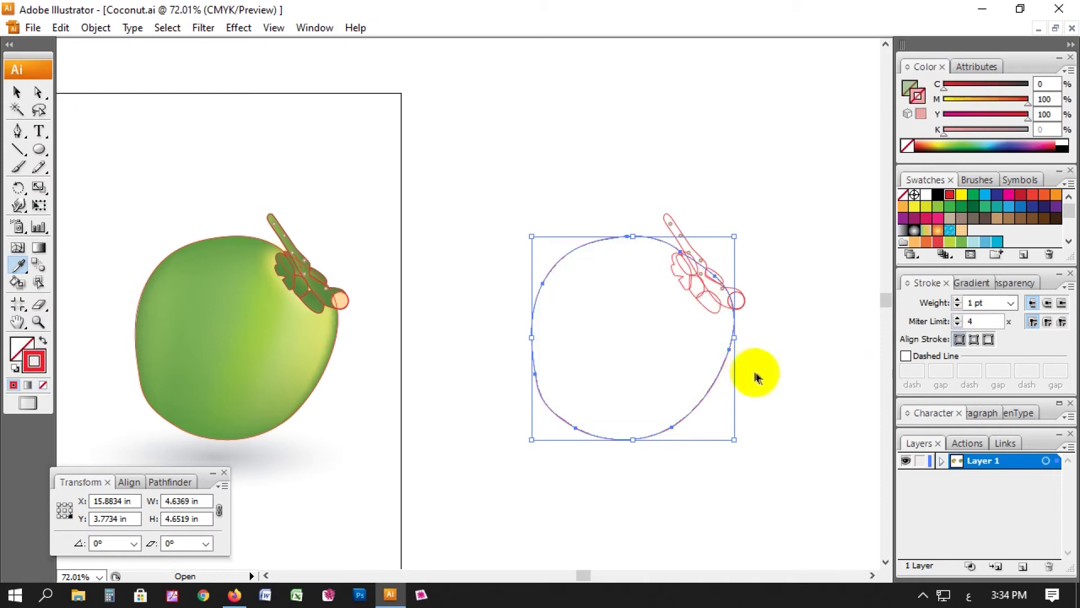
mouse_move(112, 181)
mouse_down()
mouse_move(822, 462)
mouse_move(825, 478)
mouse_up()
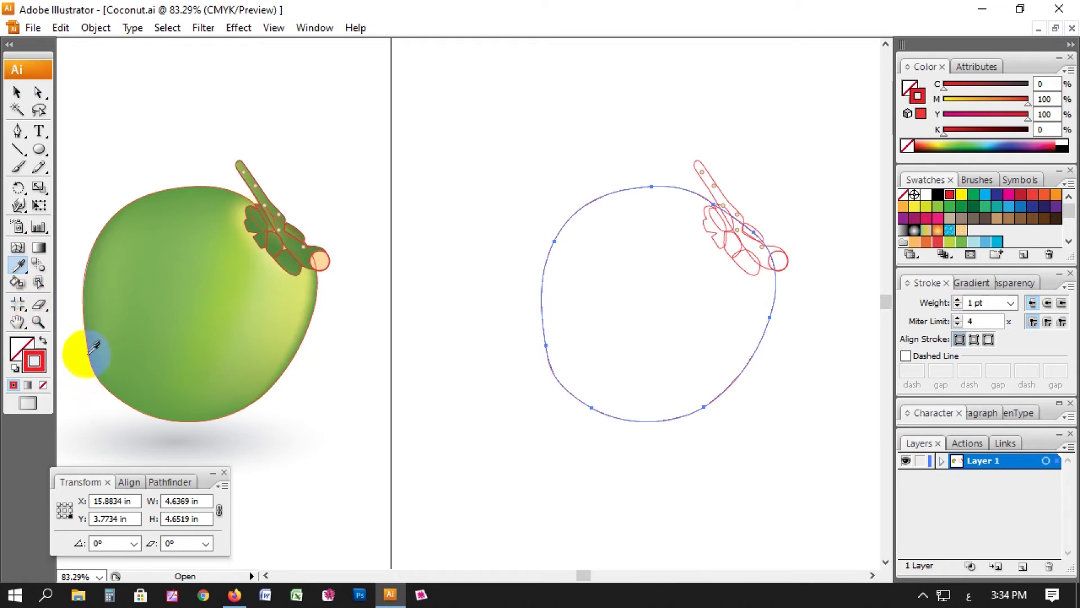
- Eyedrop the original coconut's green fill, with no stroke, onto the copy's body path
click(19, 247)
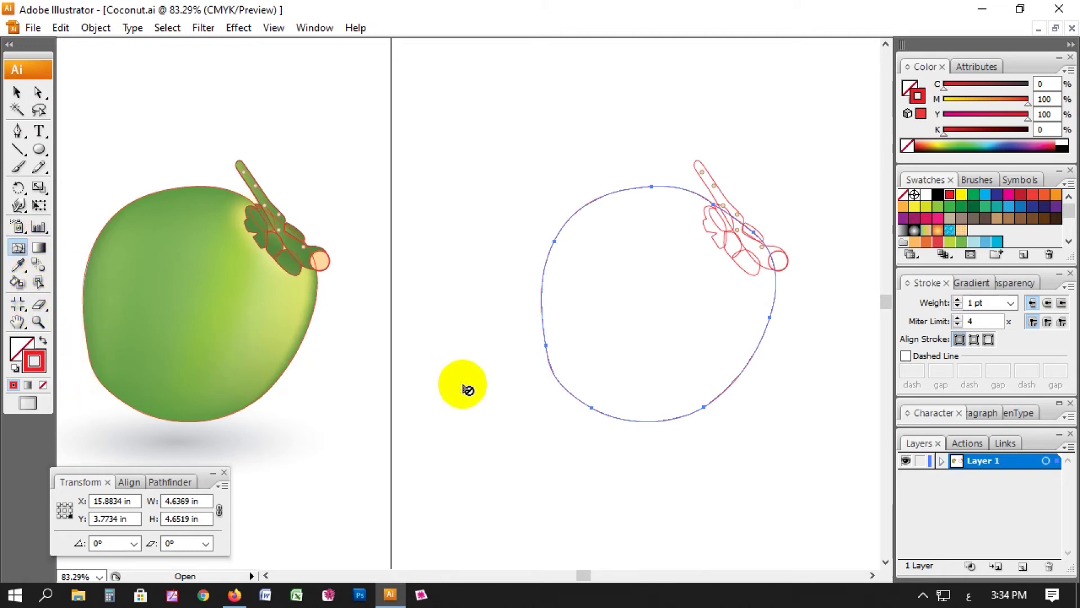
key(ctrl+y)
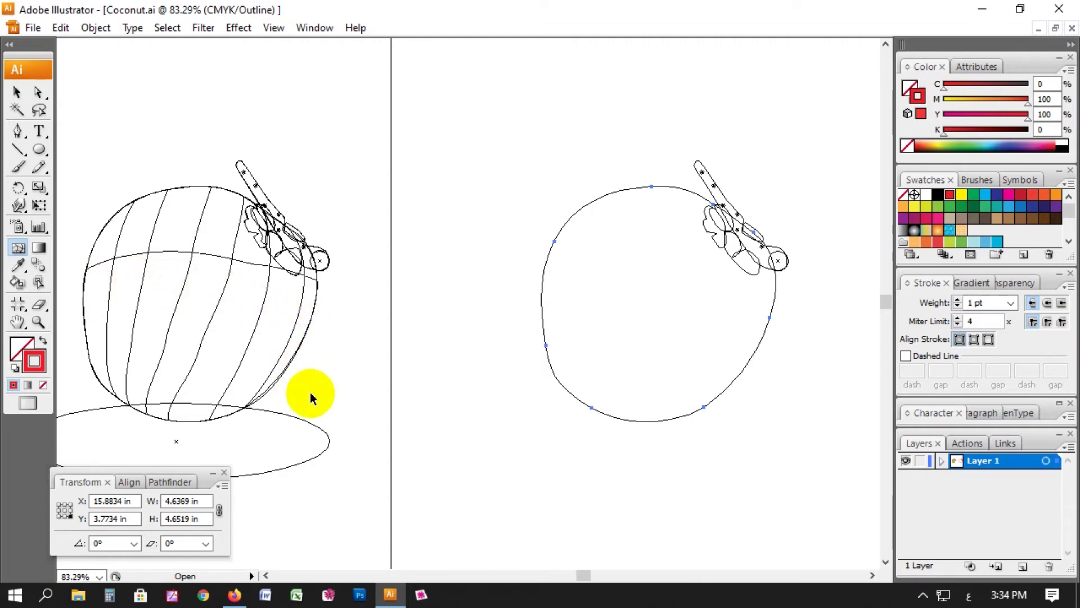
drag(191, 253, 413, 454)
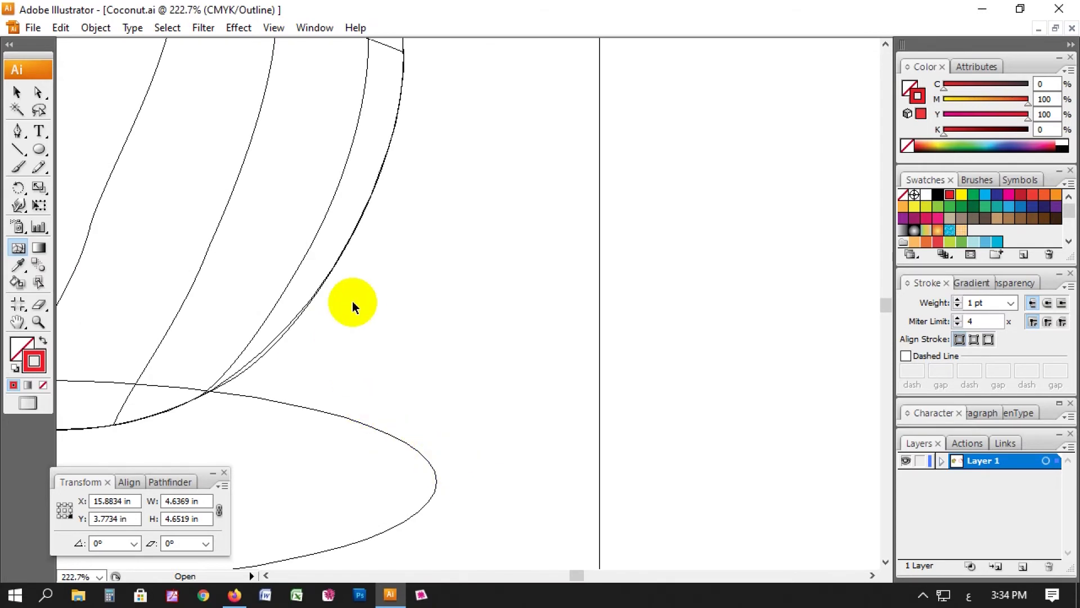
key(ctrl+minus)
key(ctrl+minus)
key(ctrl+minus)
key(ctrl+minus)
key(ctrl+minus)
key(ctrl+y)
key(ctrl+y)
drag(289, 173, 868, 410)
mouse_move(555, 414)
mouse_down()
mouse_move(639, 403)
mouse_move(656, 415)
mouse_up()
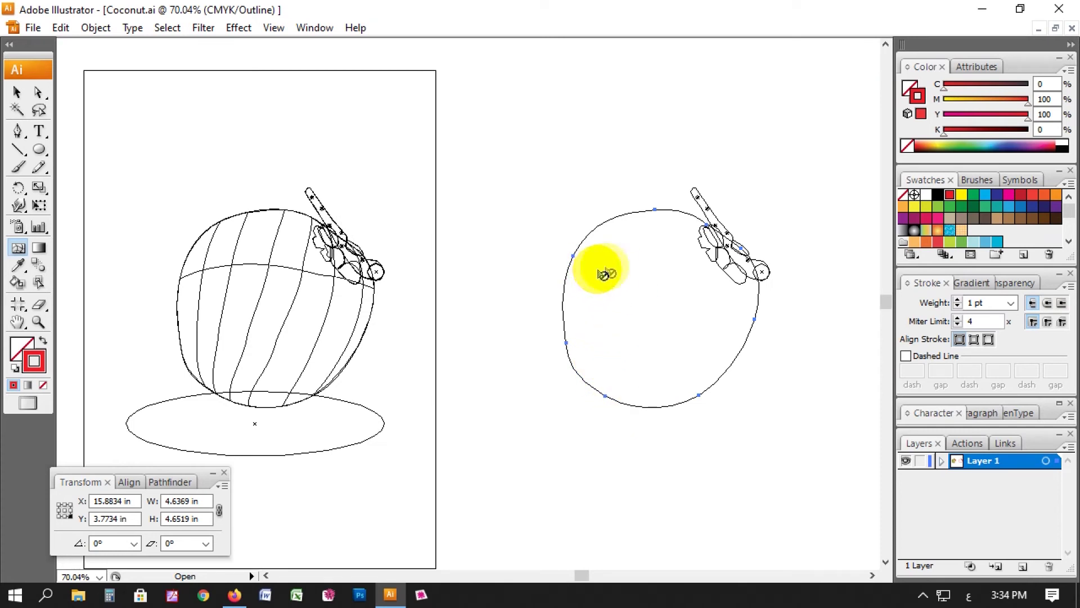
key(ctrl+y)
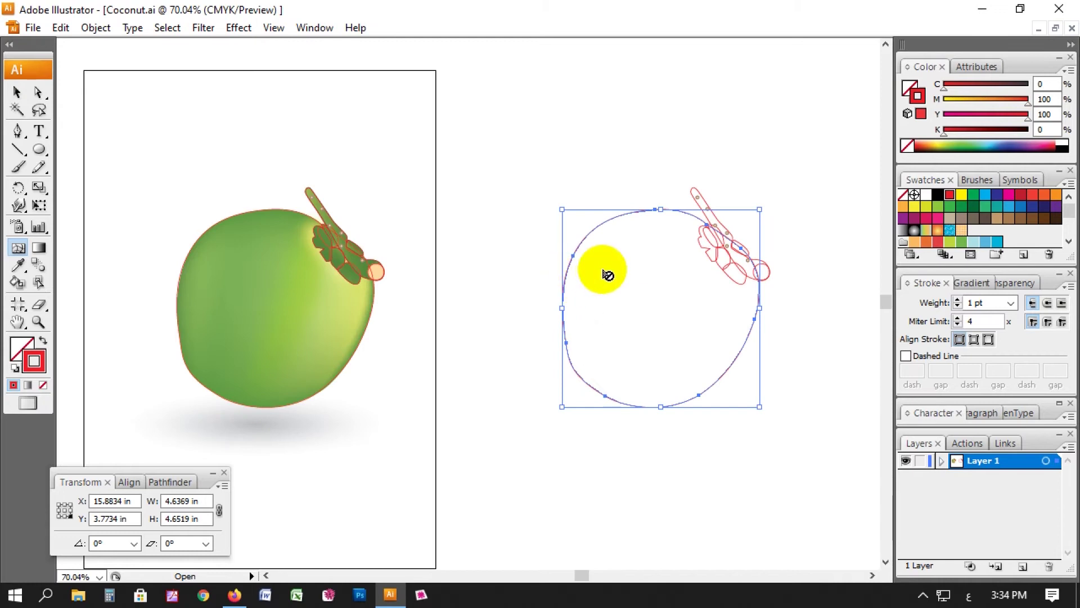
key(i)
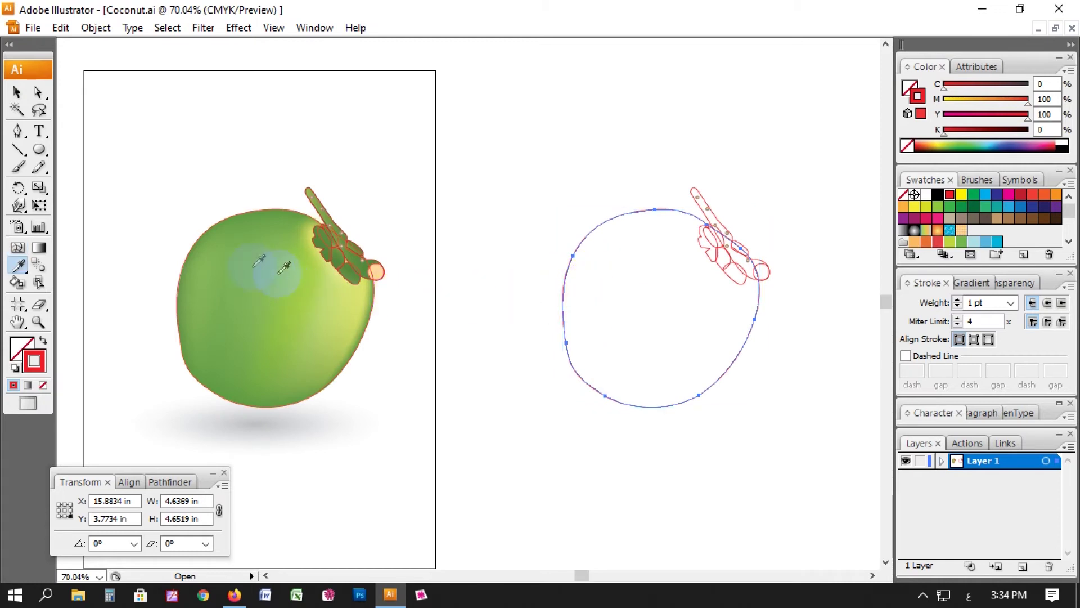
click(232, 247)
key(ctrl+y)
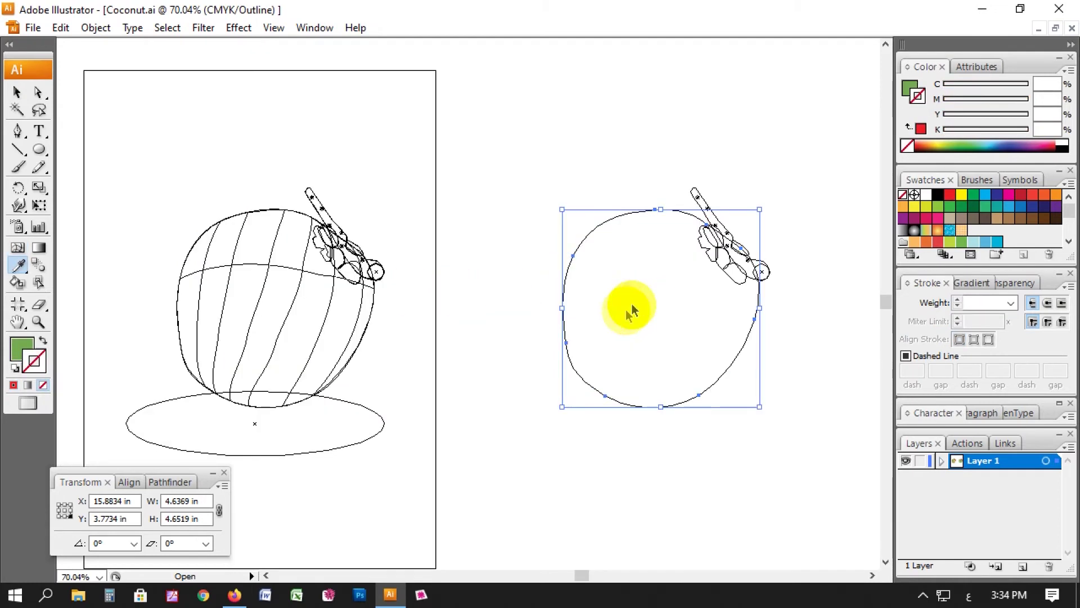
click(18, 247)
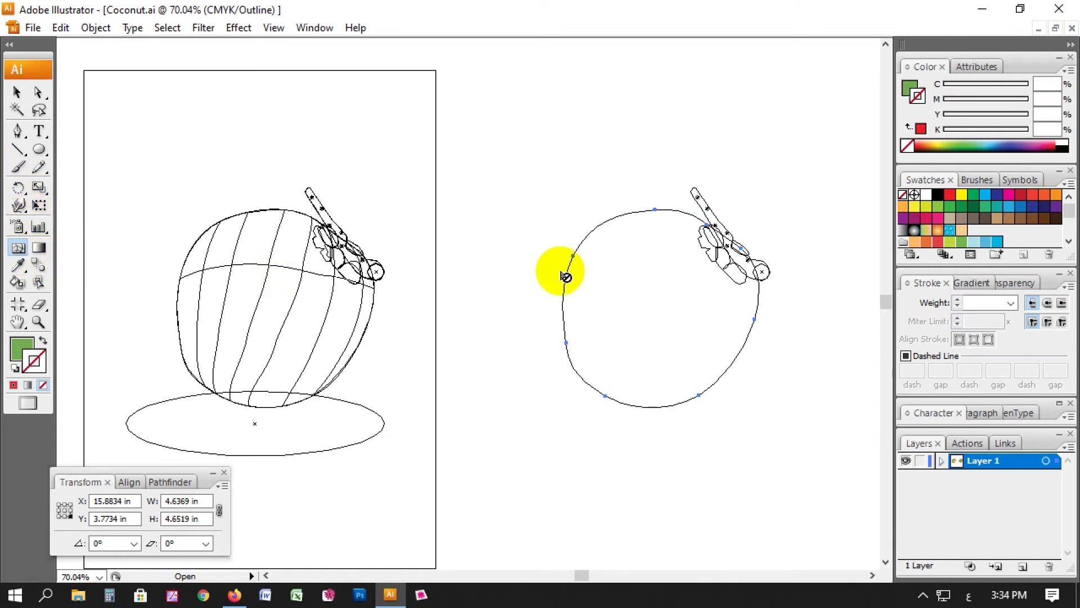
- Add mesh points across the copy's body, creating vertical and horizontal mesh lines
click(596, 297)
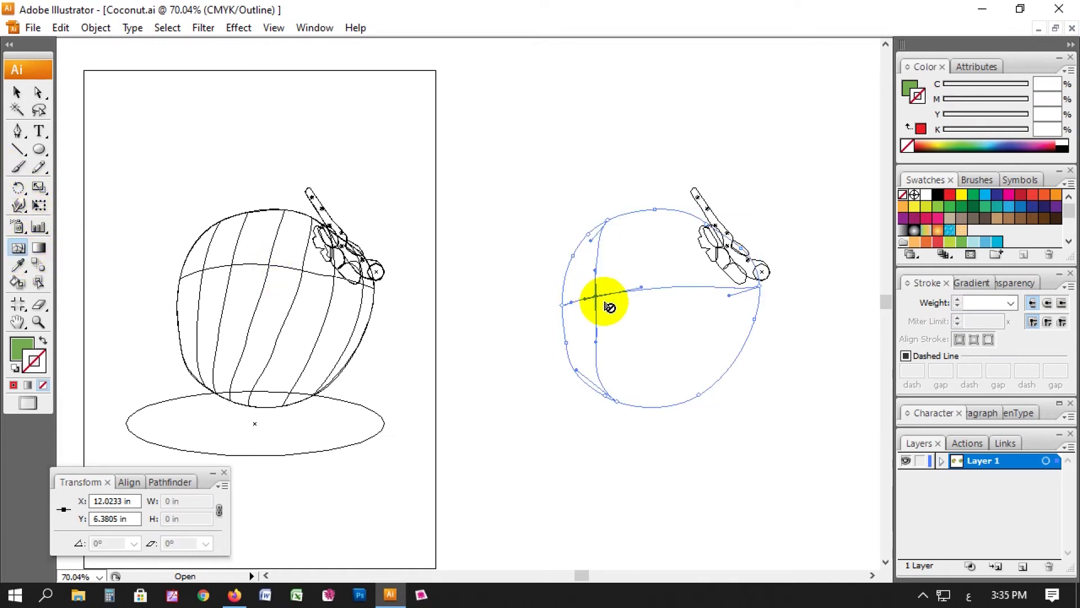
click(586, 308)
key(ctrl+z)
key(ctrl+y)
click(583, 304)
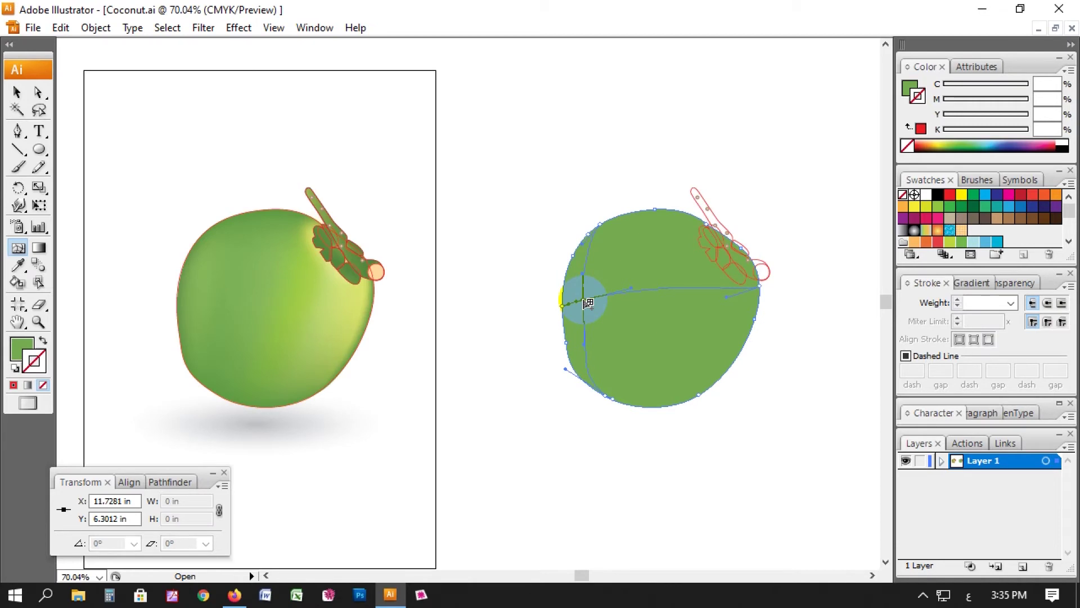
key(ctrl+y)
key(ctrl+y)
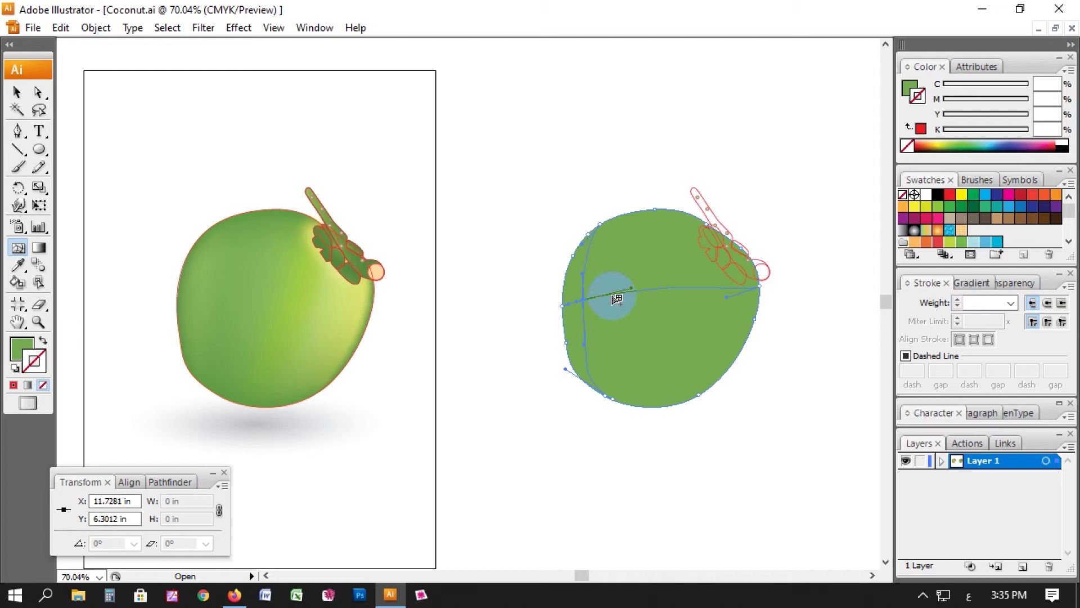
drag(617, 299, 727, 295)
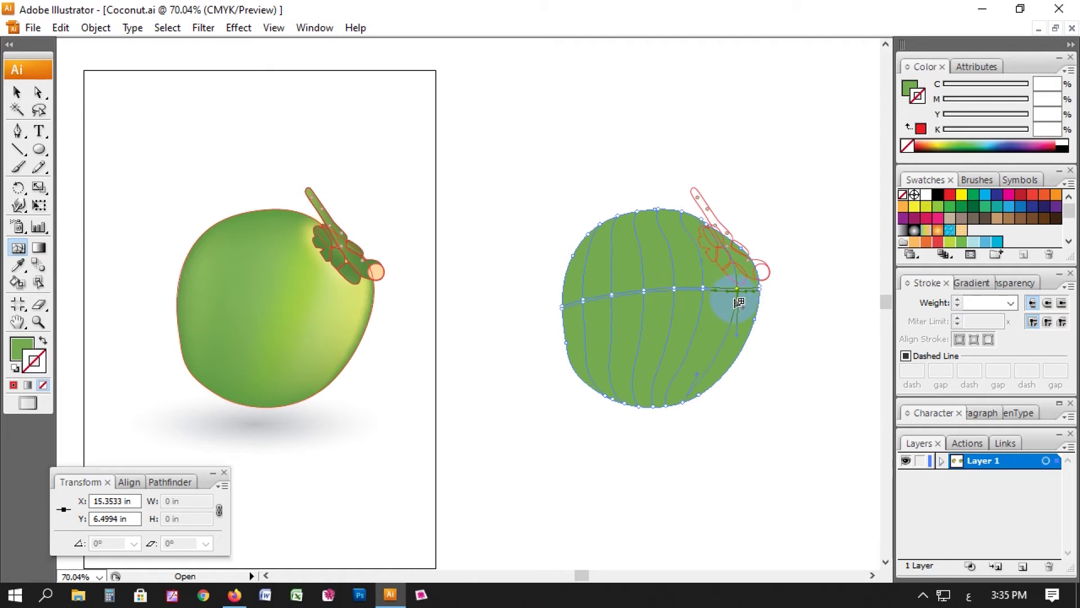
- Try shifting a right-edge mesh point further right, then undo the moves
drag(536, 164, 827, 410)
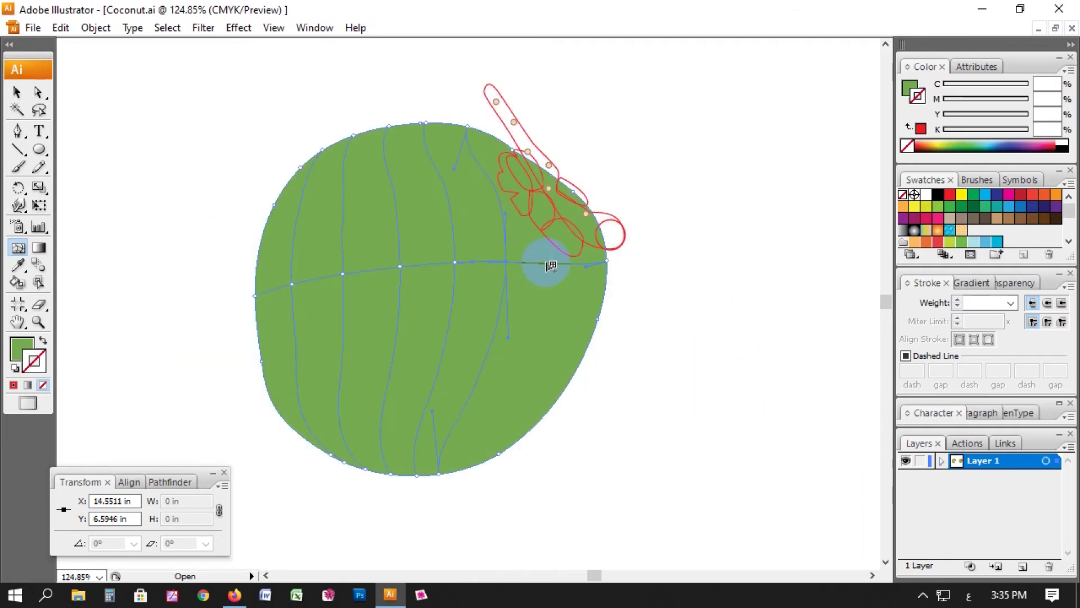
drag(559, 269, 598, 280)
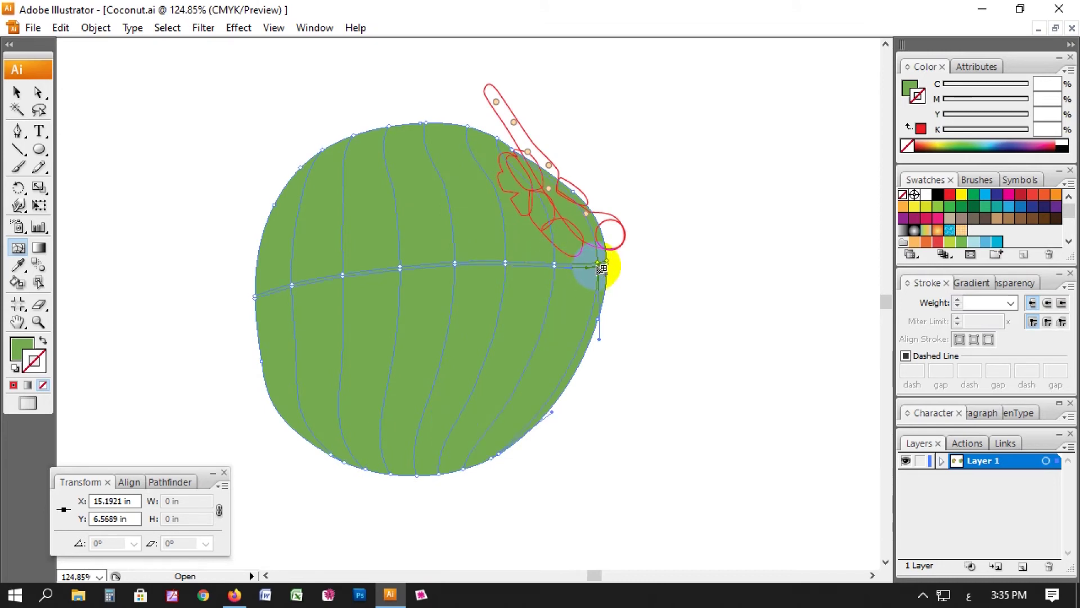
key(ctrl+z)
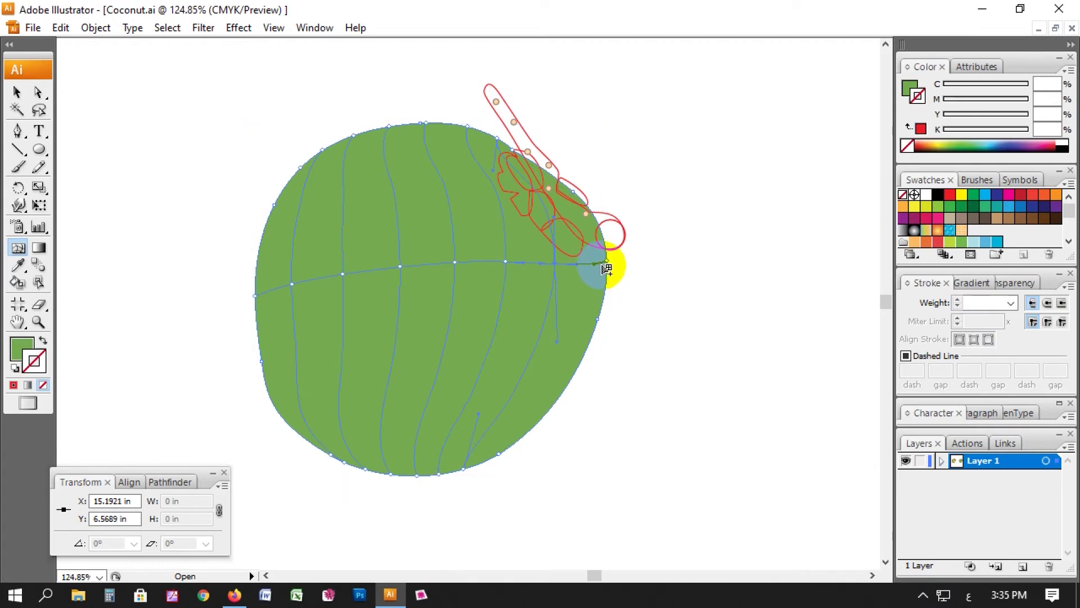
key(ctrl+z)
key(ctrl+minus)
key(ctrl+minus)
key(ctrl+minus)
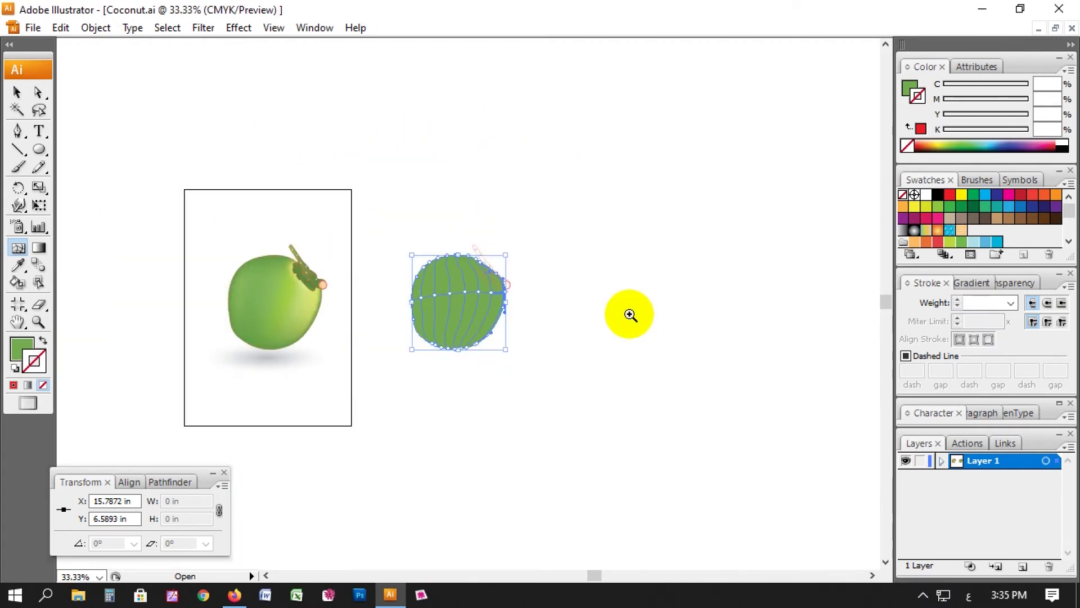
- Sample the original's light yellow-green onto a mesh point near the copy's right edge
drag(349, 244, 561, 360)
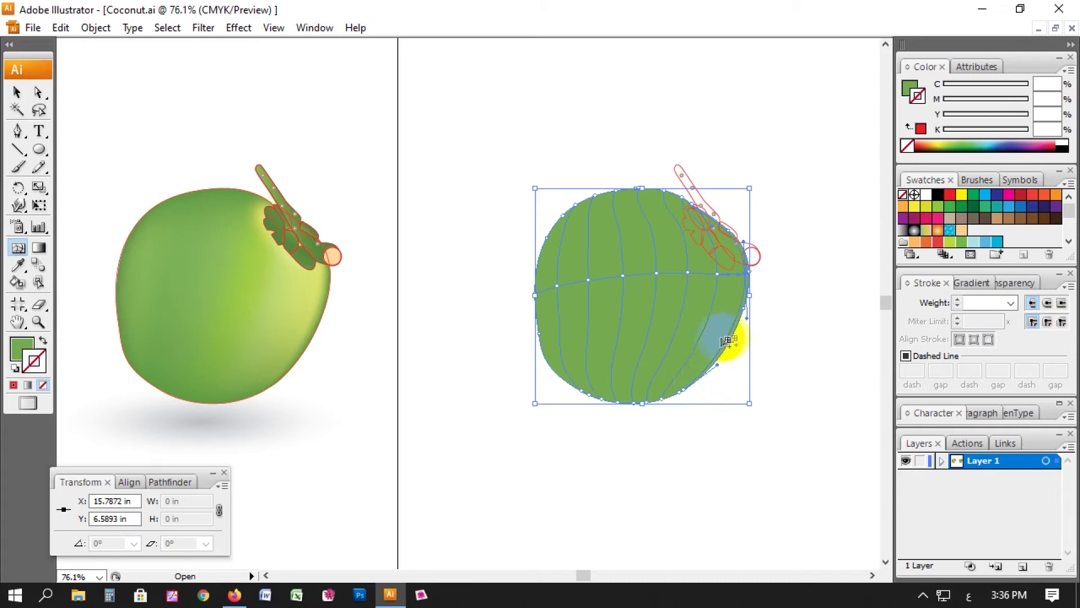
key(a)
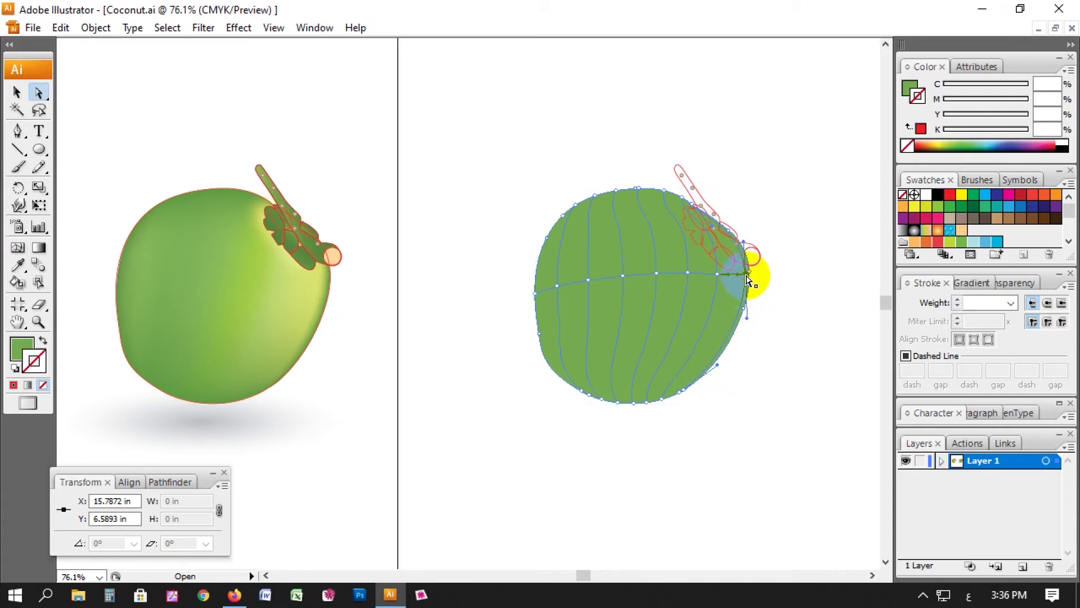
key(i)
click(322, 267)
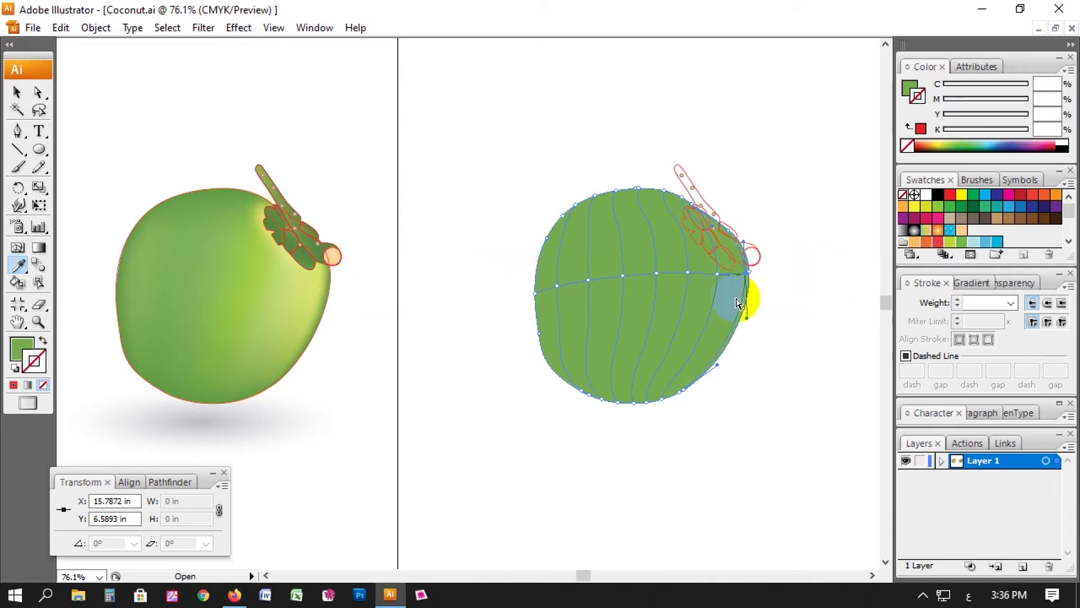
- Select the duplicate coconut's whole stem group
key(a)
scroll(768, 297, up, 1)
click(769, 297)
alt+click(773, 303)
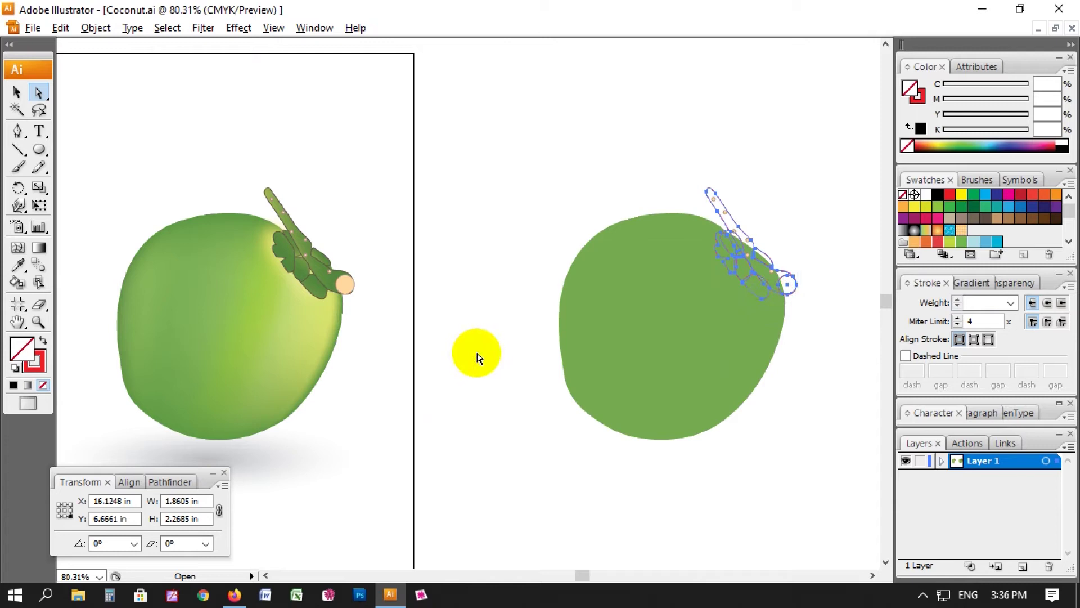
- Eyedrop the original stem's green gradient fills onto the duplicate's stem
key(i)
click(343, 286)
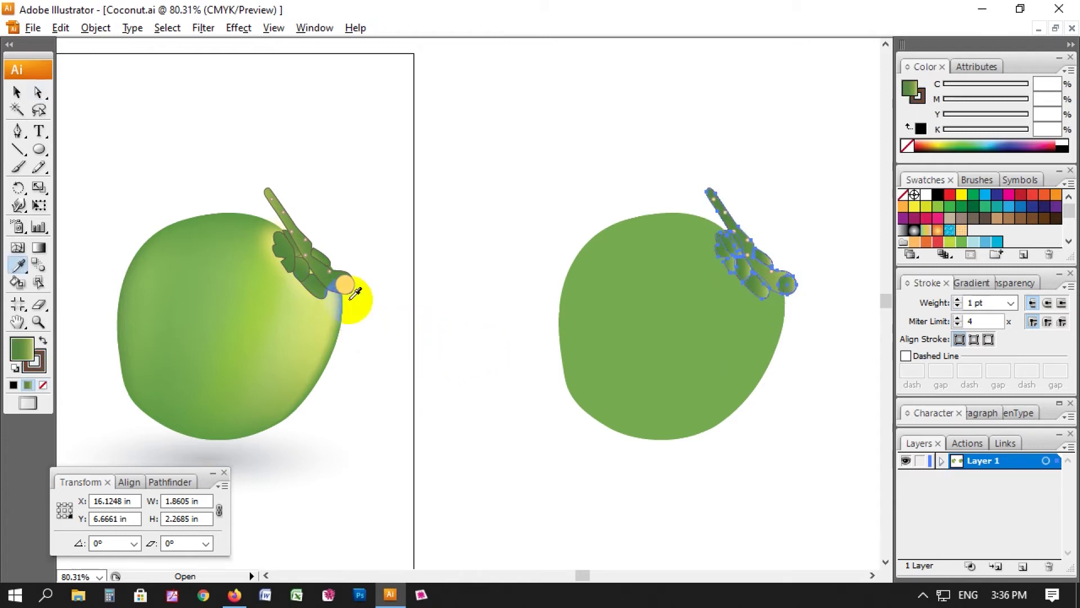
drag(225, 164, 706, 479)
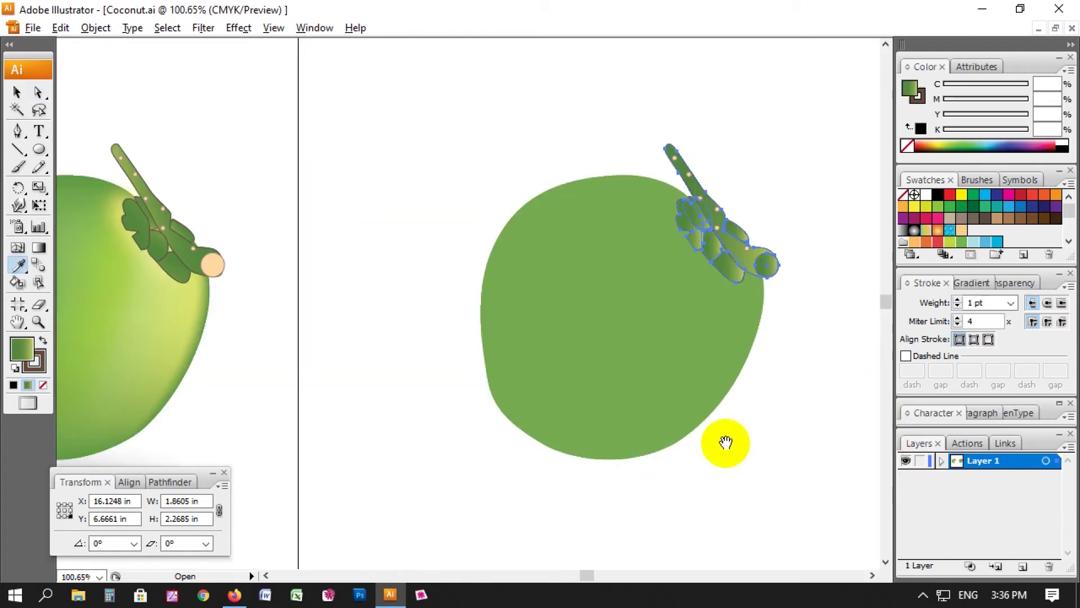
key(ctrl+shift+a)
mouse_move(763, 398)
mouse_down()
mouse_move(839, 445)
mouse_move(860, 445)
mouse_up()
key(Tab)
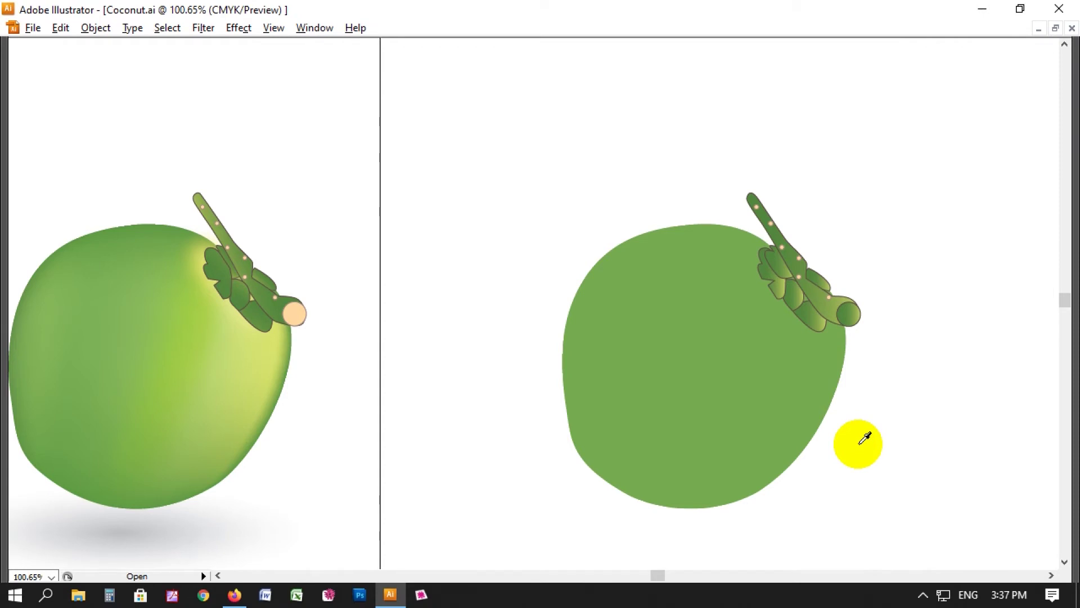
key(ctrl+z)
key(Tab)
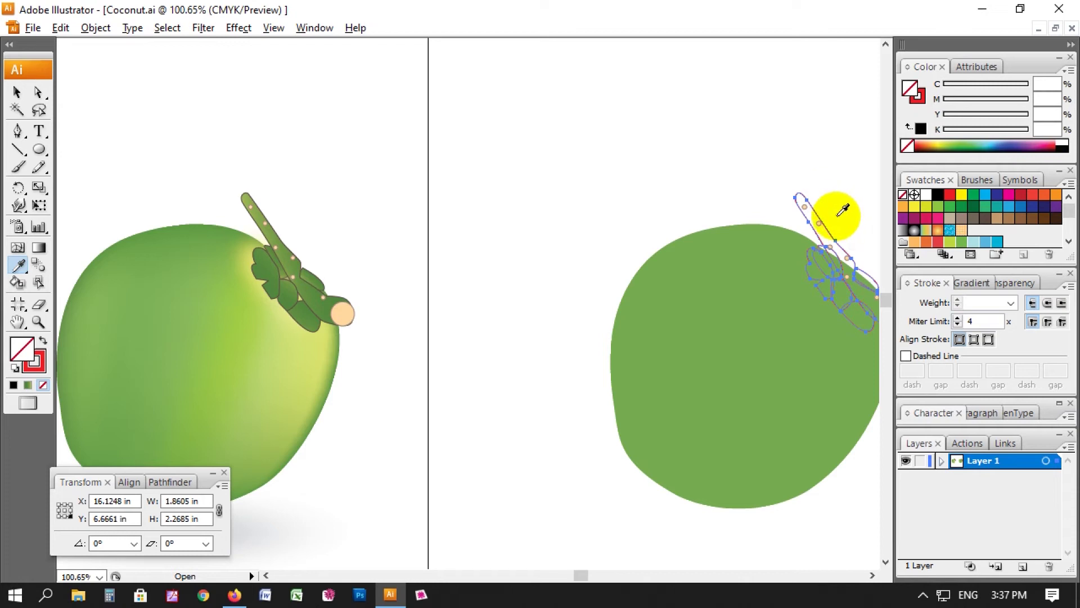
drag(837, 207, 757, 193)
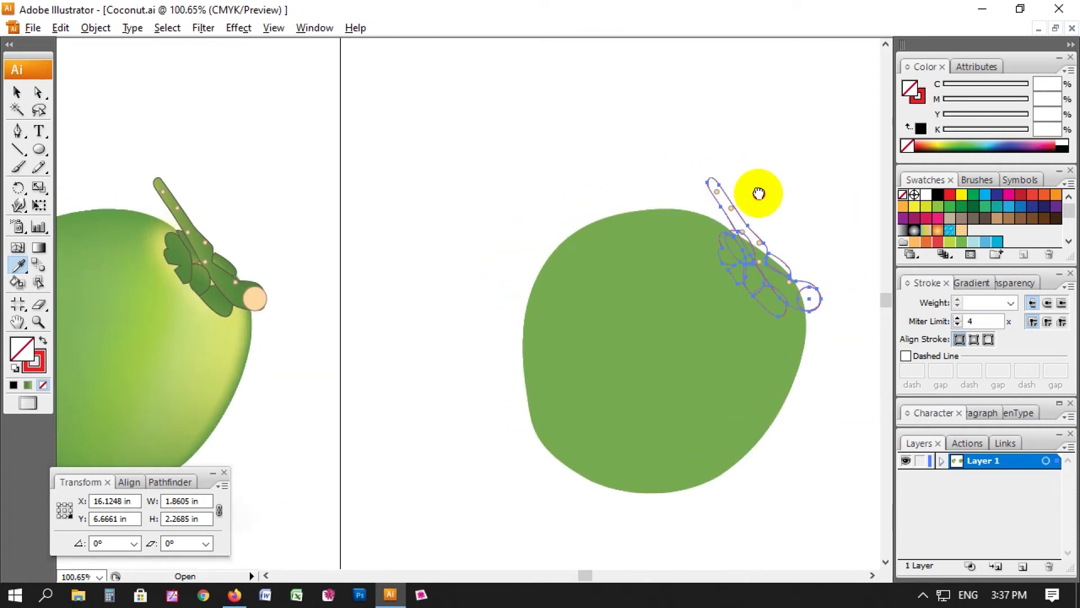
- Copy the original leaf's gradient onto the duplicate's leaves, then select the duplicate's stem
click(919, 97)
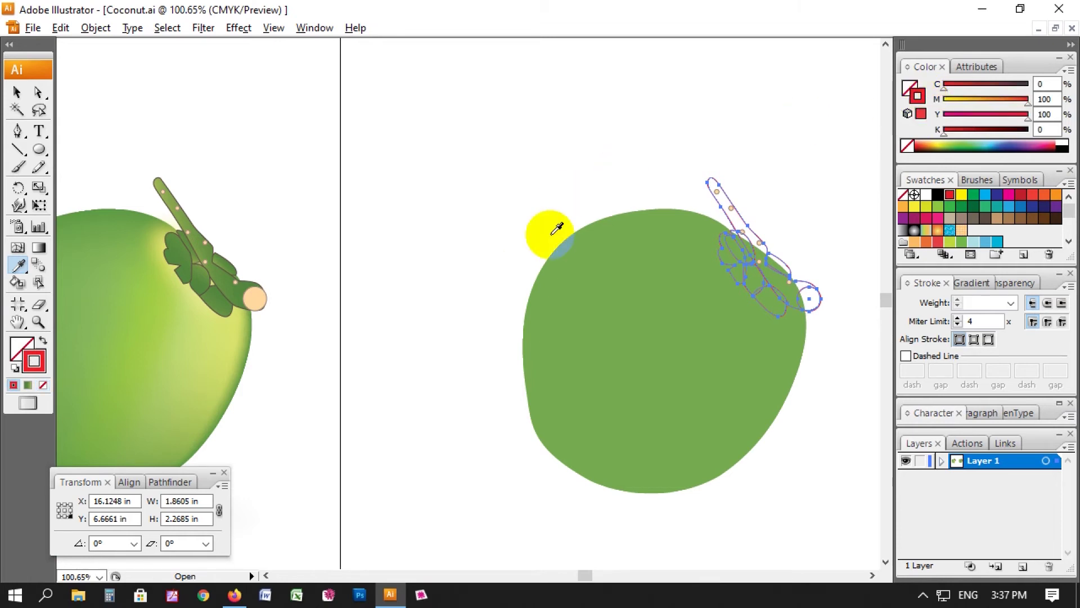
click(230, 290)
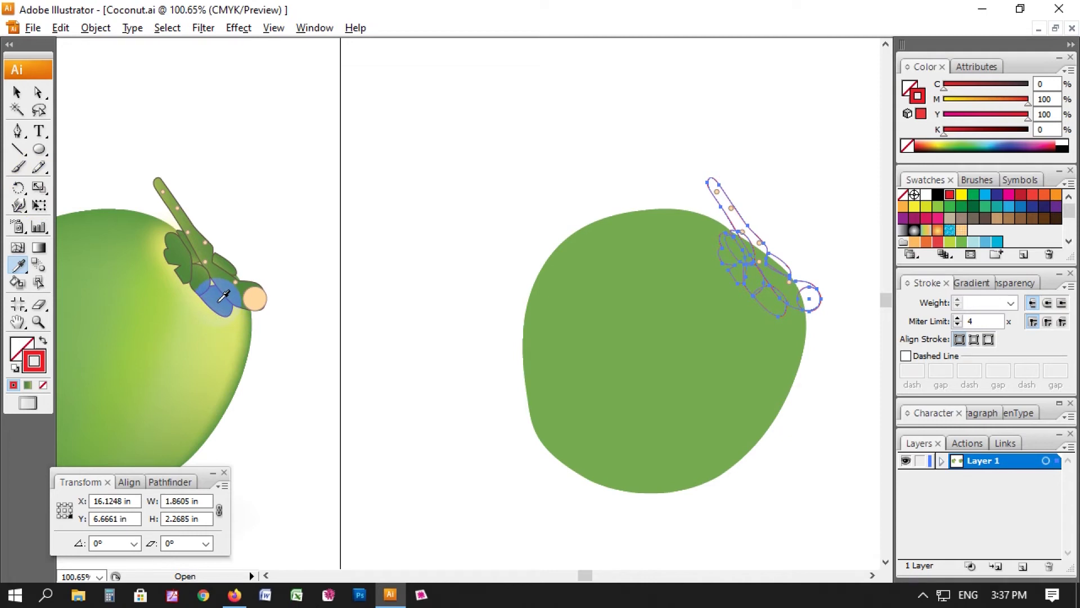
click(219, 299)
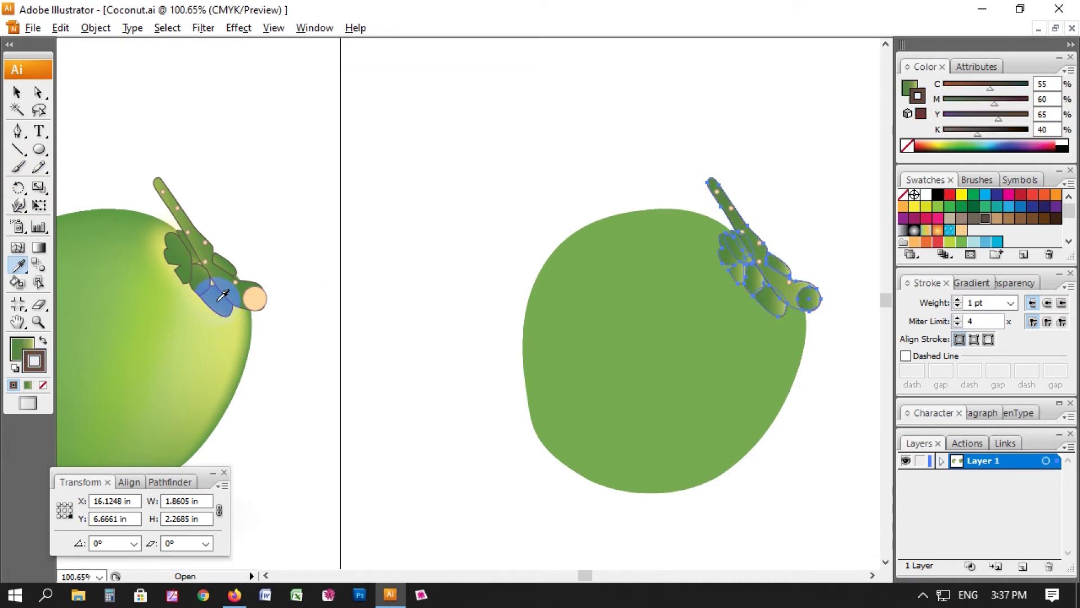
key(ctrl+shift+a)
mouse_move(407, 118)
mouse_down()
mouse_move(861, 463)
mouse_move(900, 476)
mouse_up()
key(ctrl+minus)
key(ctrl+minus)
key(ctrl+minus)
mouse_move(225, 228)
mouse_down()
mouse_move(666, 413)
mouse_move(725, 381)
mouse_up()
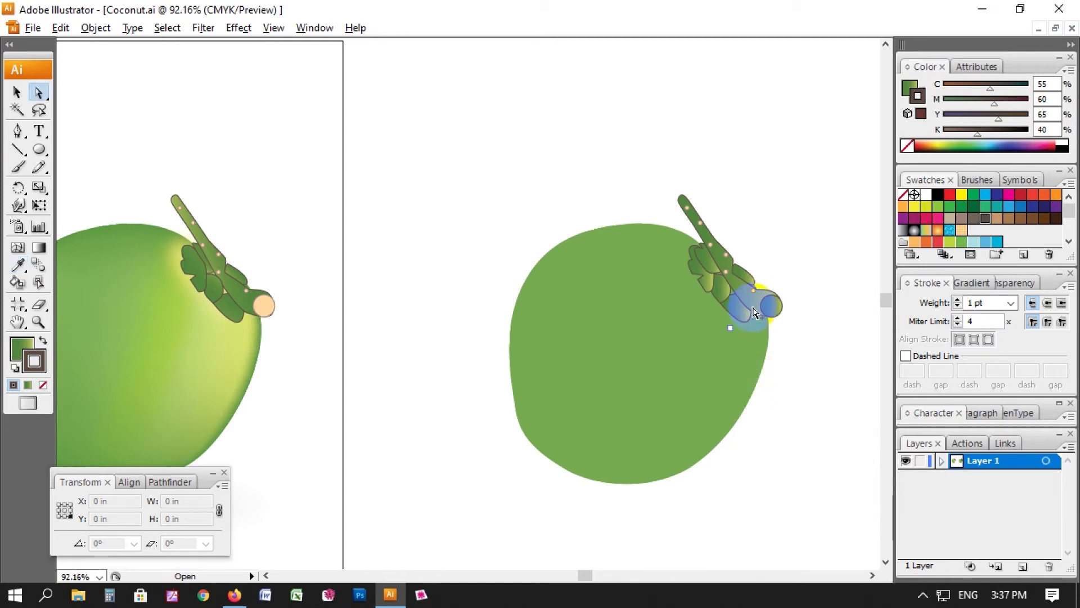
click(751, 307)
drag(622, 161, 844, 419)
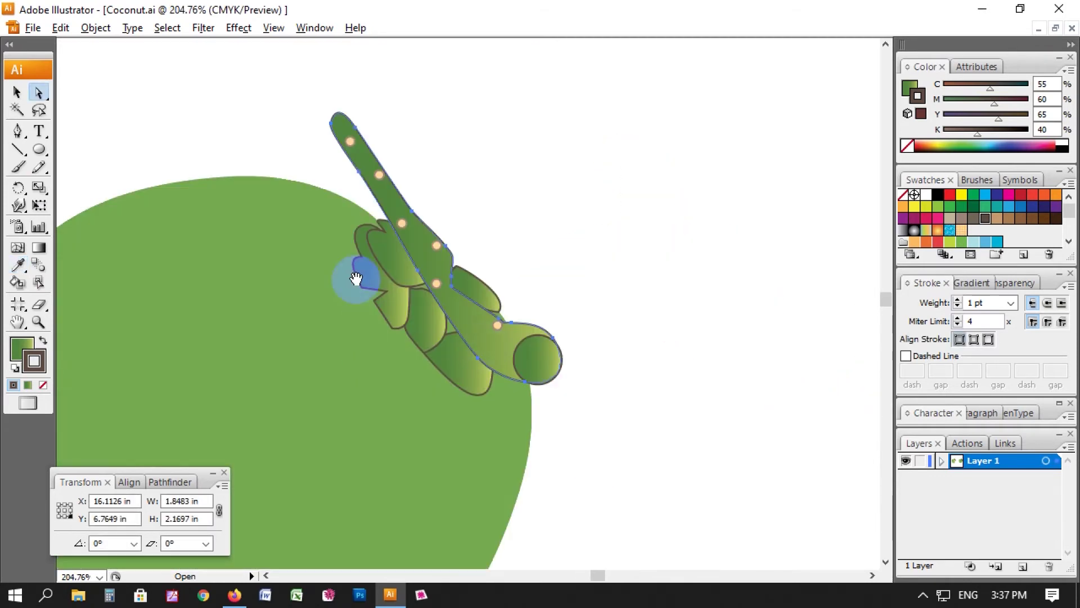
drag(357, 277, 557, 253)
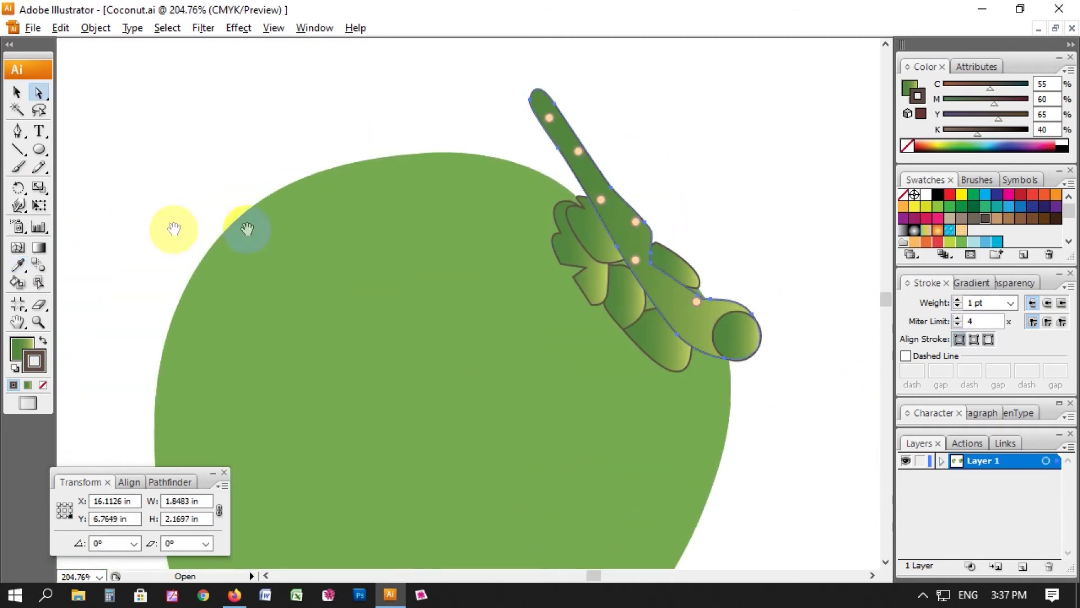
- Run the copy's stem gradient lengthwise from the lower stem to a light-green tip
click(39, 249)
drag(529, 97, 753, 377)
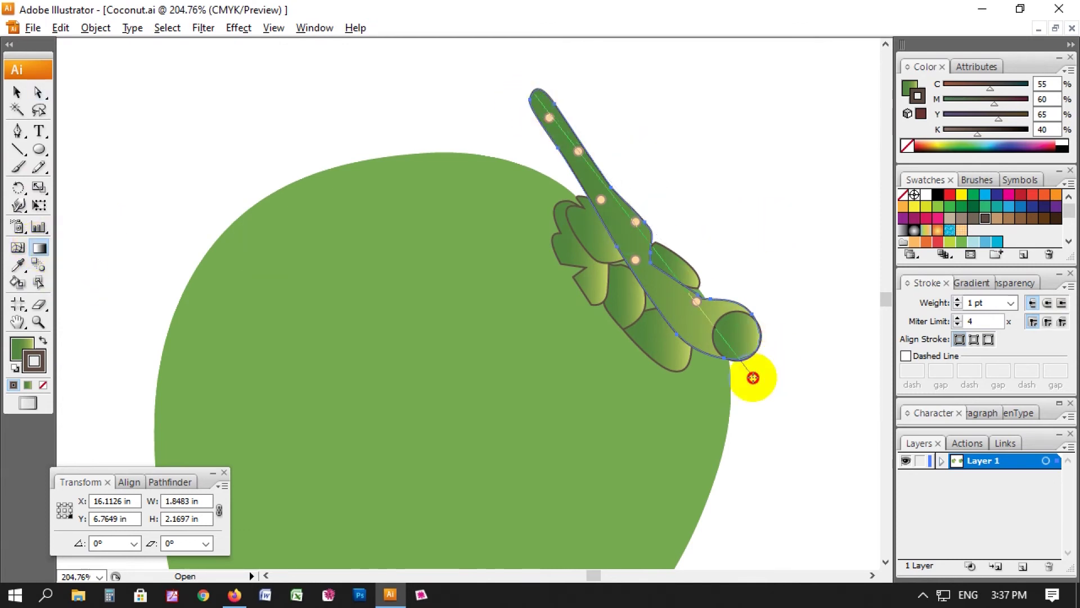
drag(711, 328, 511, 89)
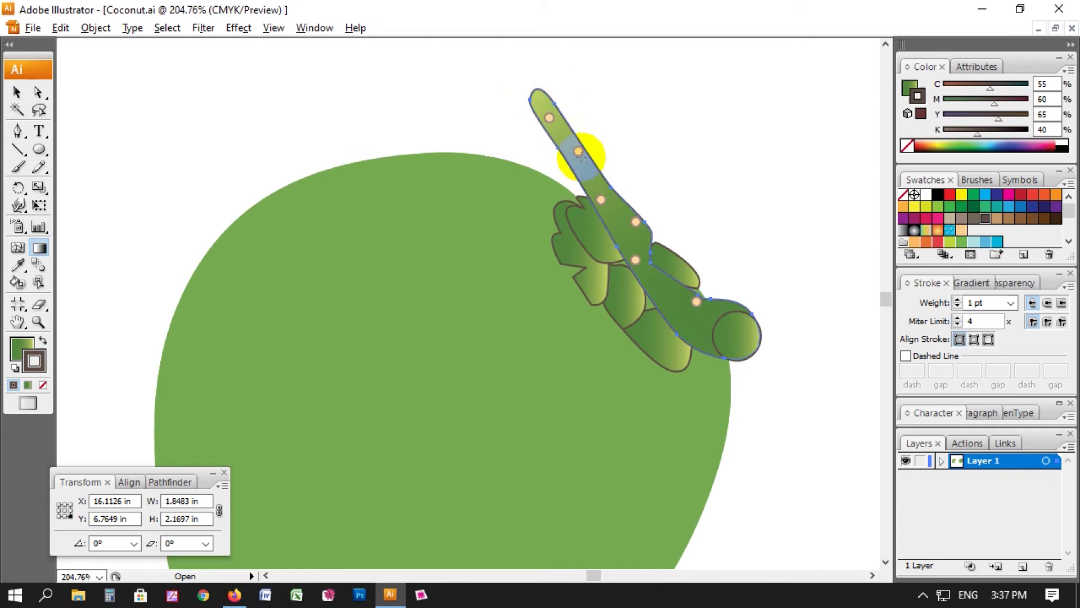
drag(701, 331, 530, 101)
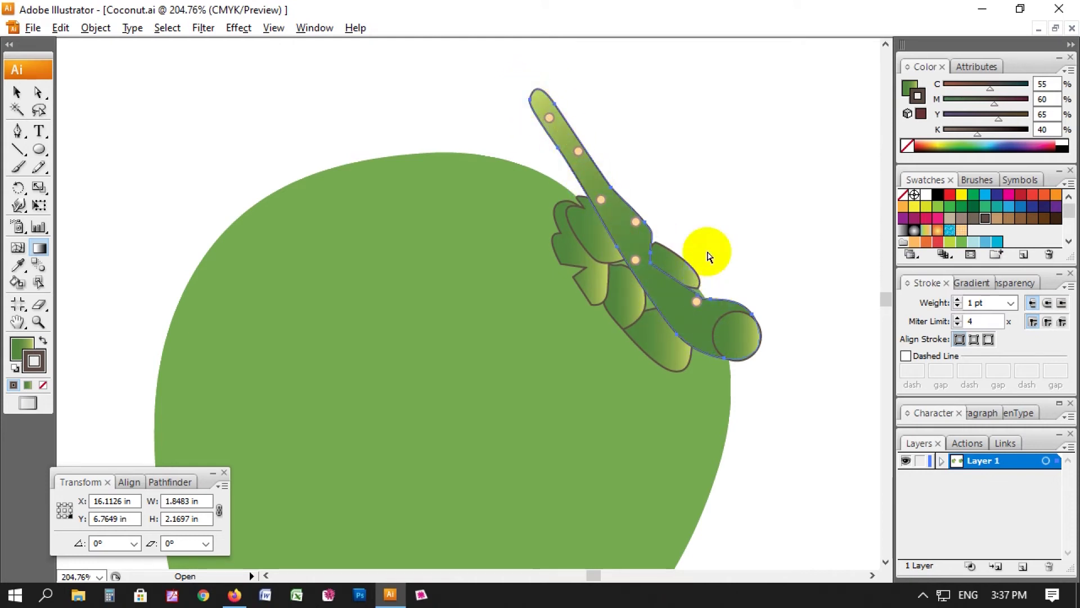
click(716, 208)
key(ctrl+minus)
key(ctrl+minus)
key(ctrl+minus)
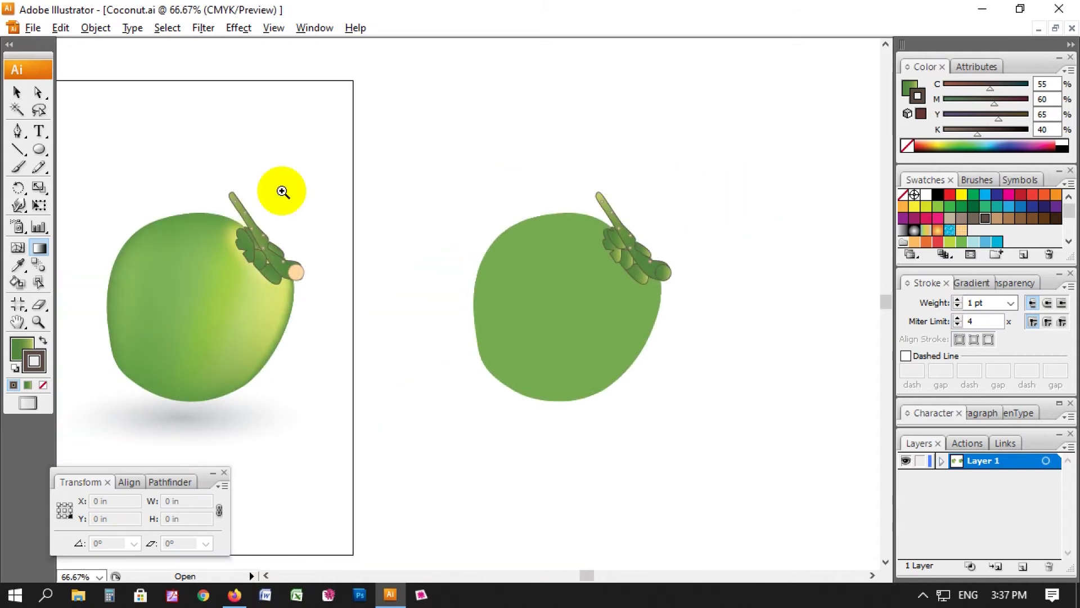
drag(133, 193, 776, 435)
key(a)
click(740, 264)
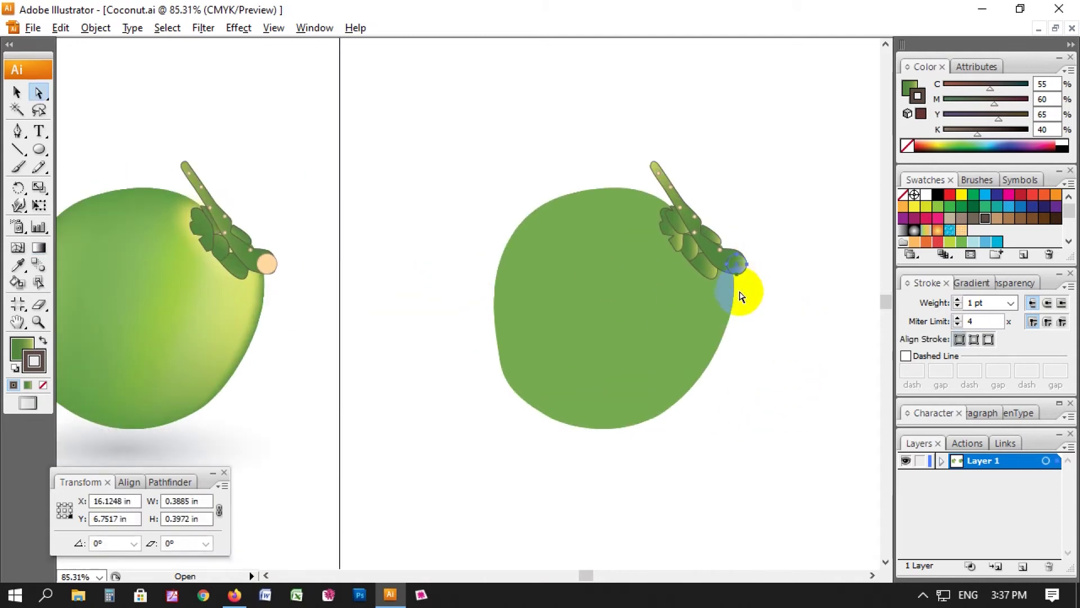
key(i)
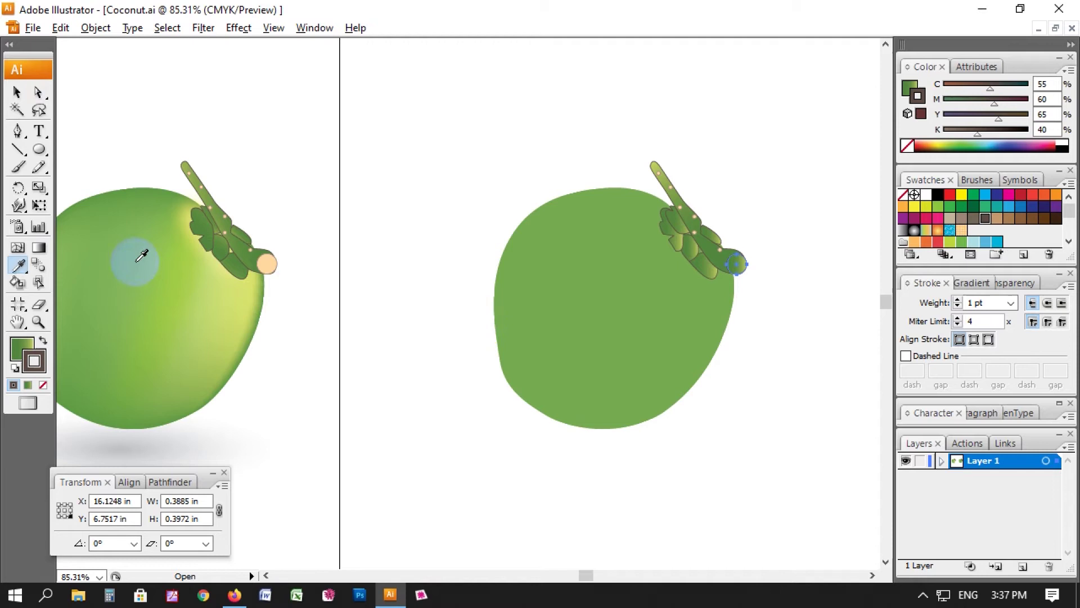
click(270, 267)
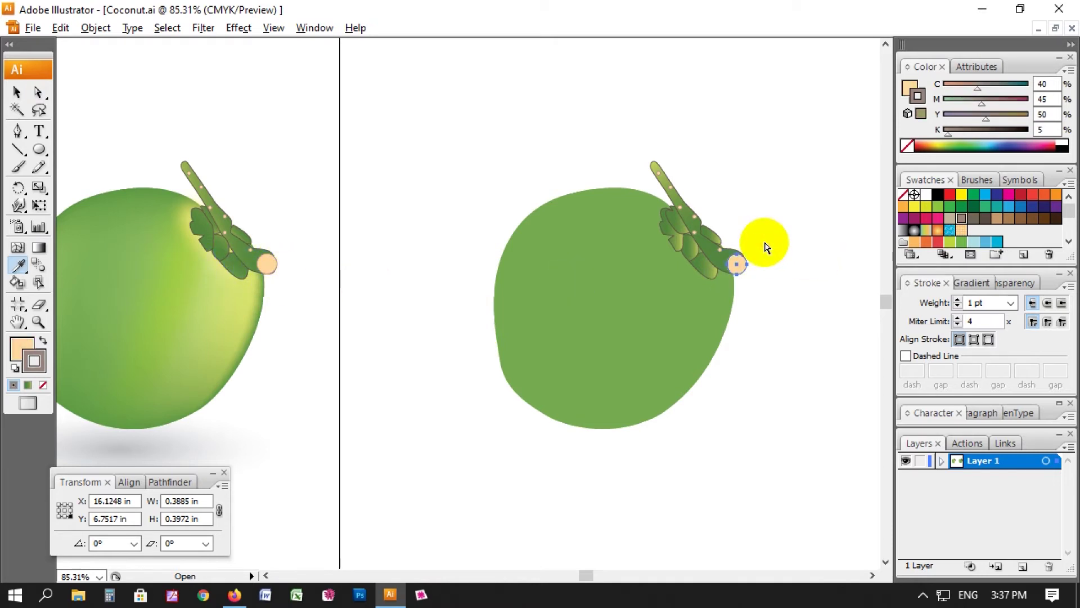
drag(419, 140, 853, 355)
key(a)
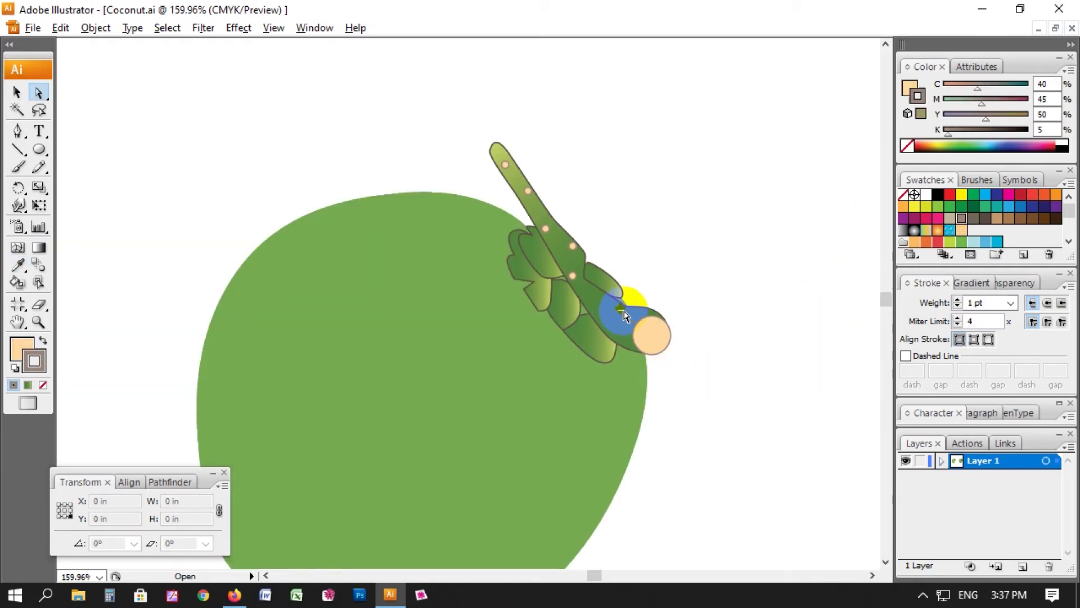
click(623, 313)
ctrl+alt+click(619, 308)
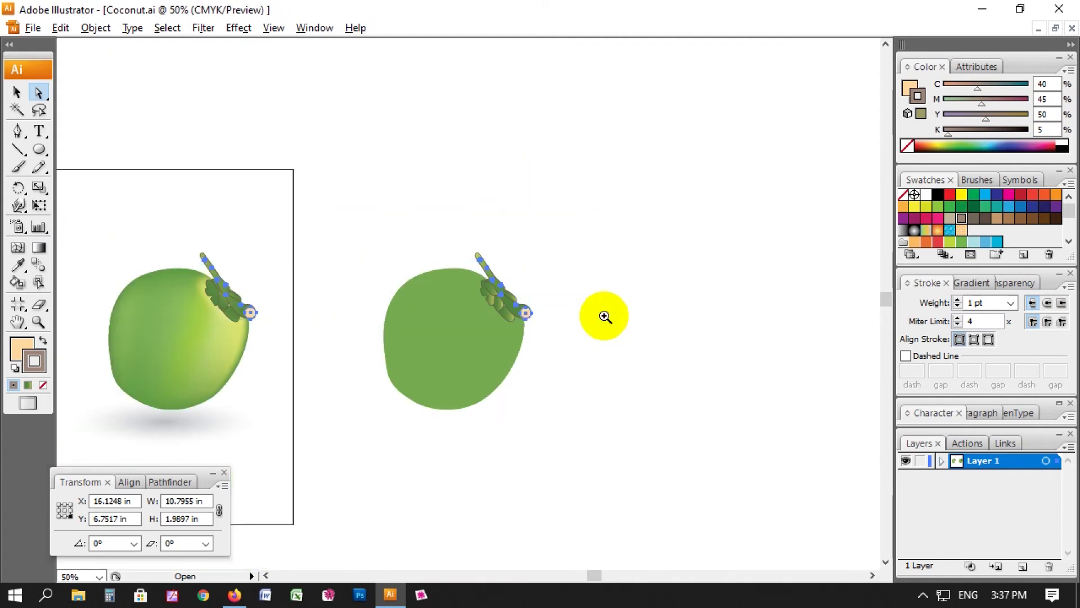
drag(197, 247, 286, 316)
key(i)
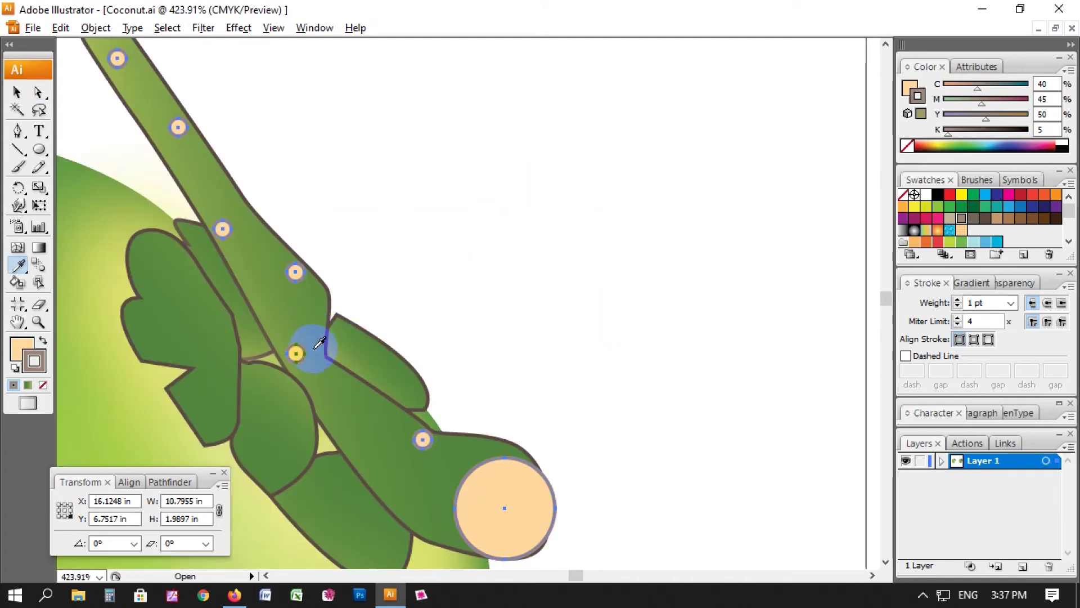
click(298, 351)
key(ctrl+z)
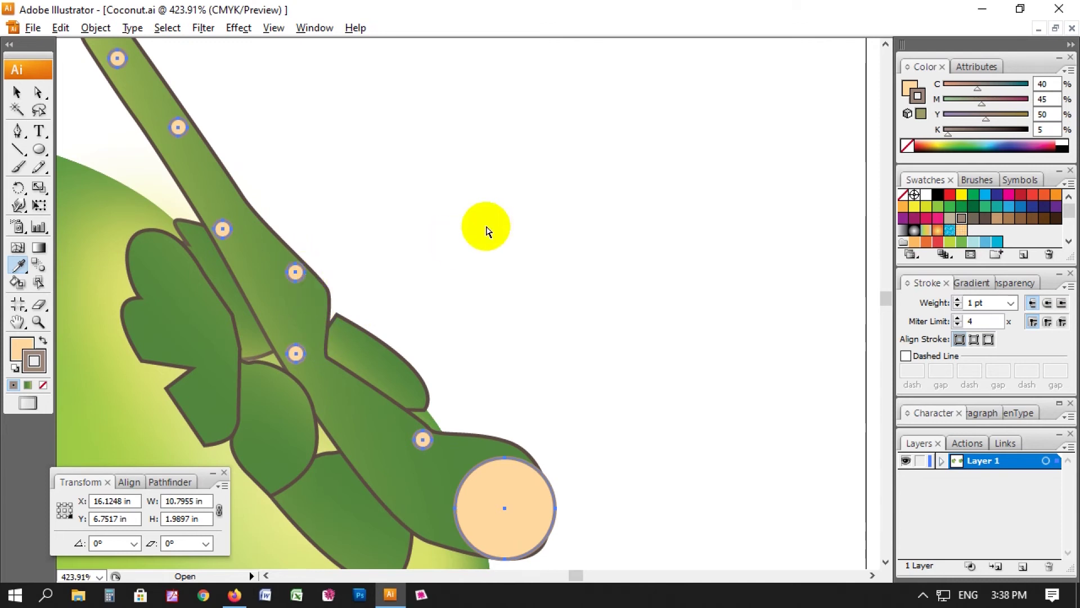
key(ctrl+1)
key(Tab)
key(z)
drag(728, 180, 1006, 530)
- Add a gradient mesh to the right coconut's flat green body
key(ctrl+minus)
key(ctrl+minus)
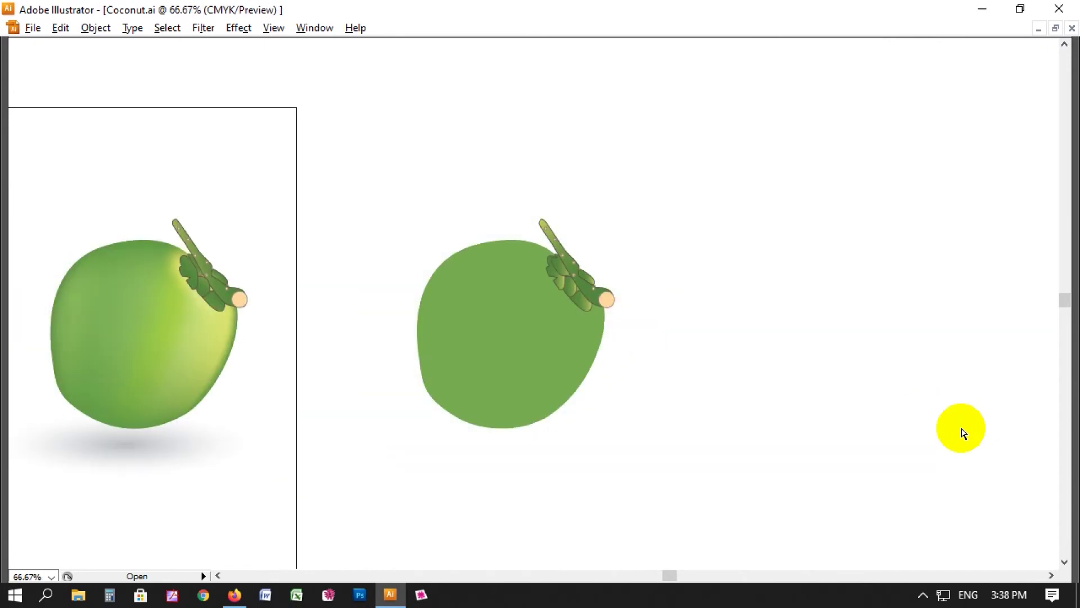
drag(240, 189, 909, 468)
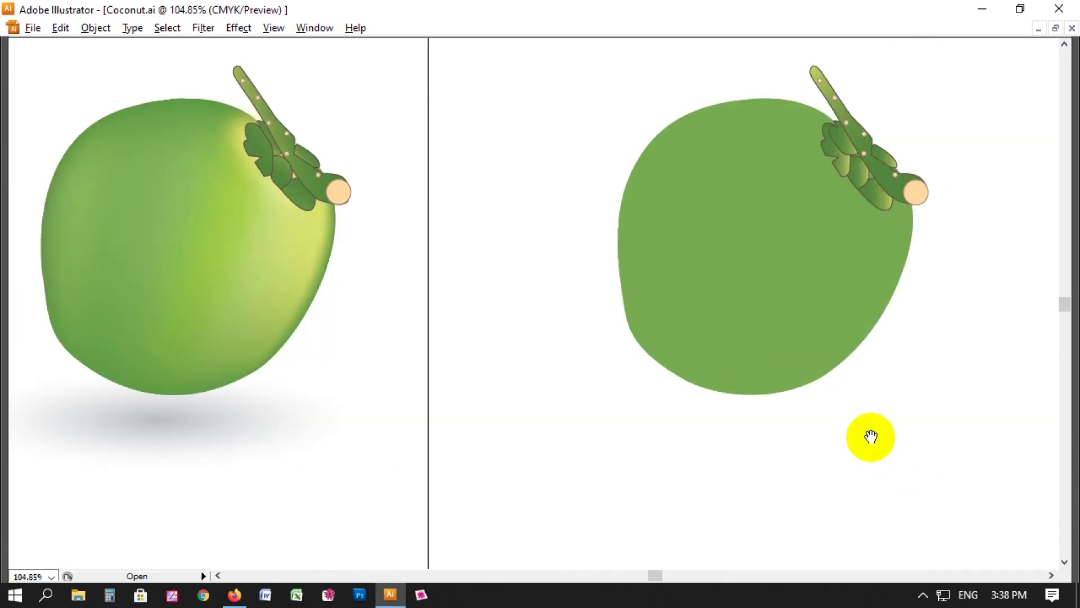
key(u)
click(810, 366)
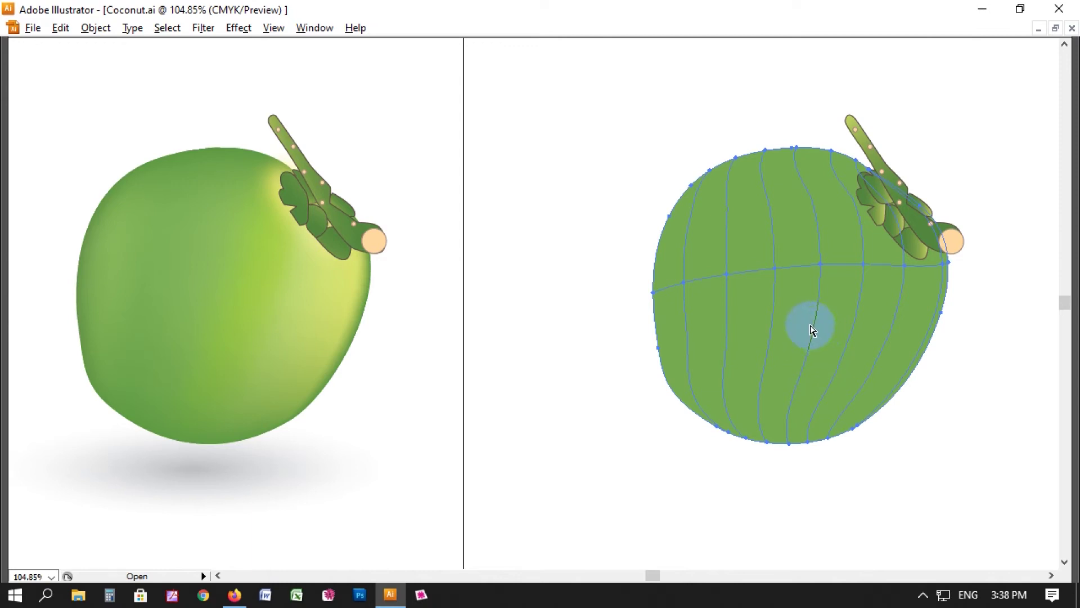
- Select mesh points on the right coconut, including one on its right edge
key(Tab)
click(45, 93)
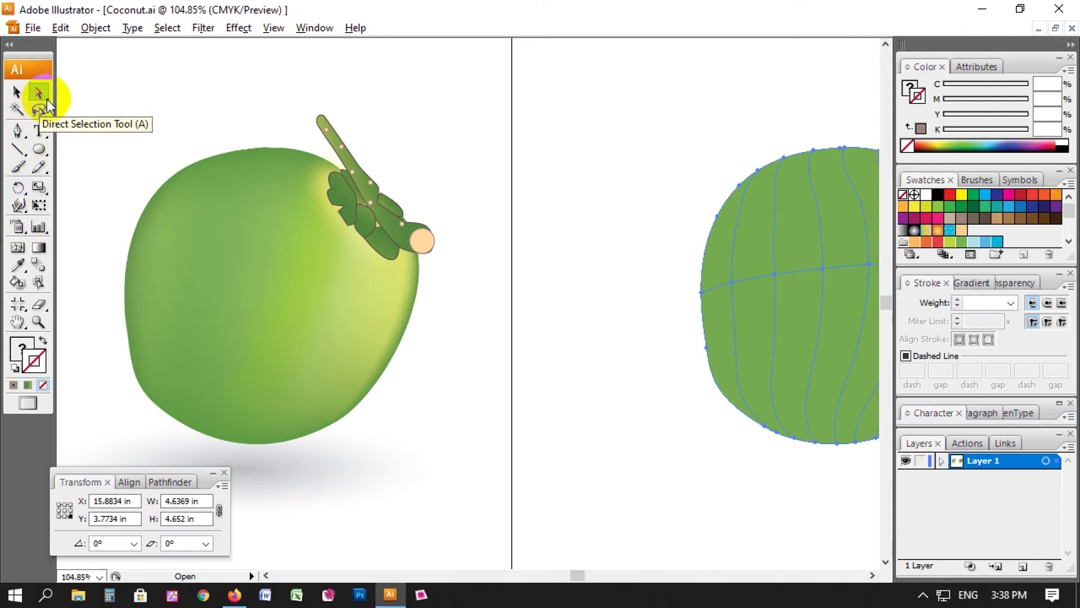
key(Tab)
click(722, 289)
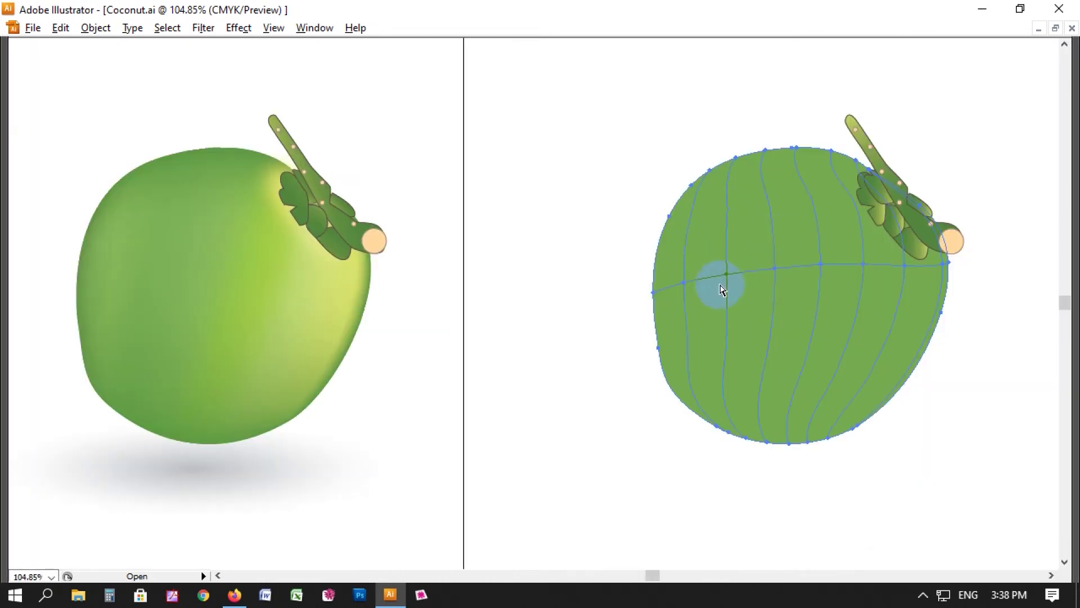
click(937, 264)
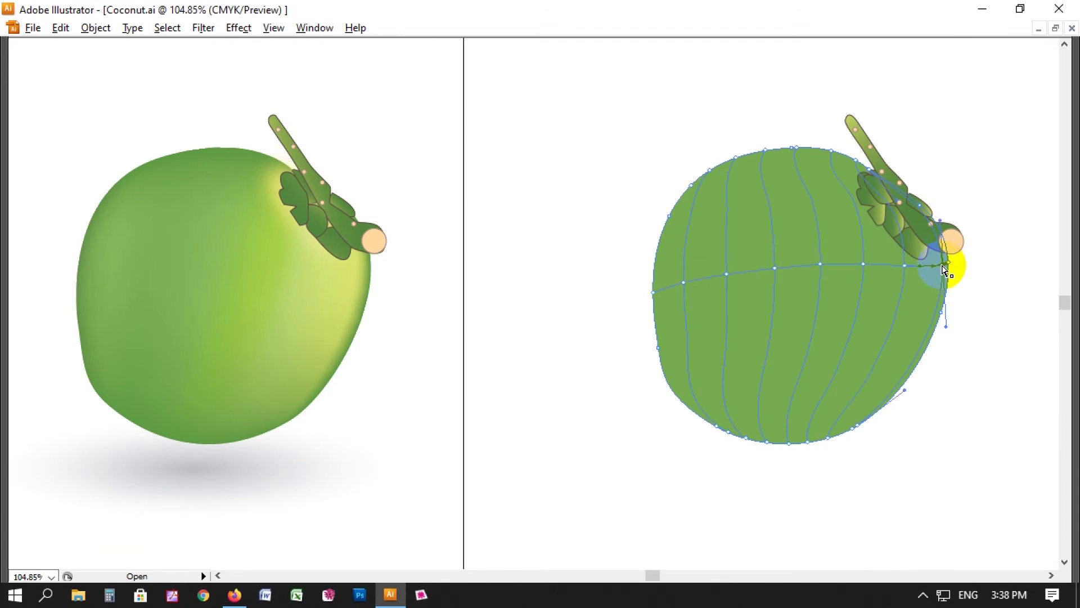
- Apply the original's light green and edge highlight to two right-side mesh points
key(Tab)
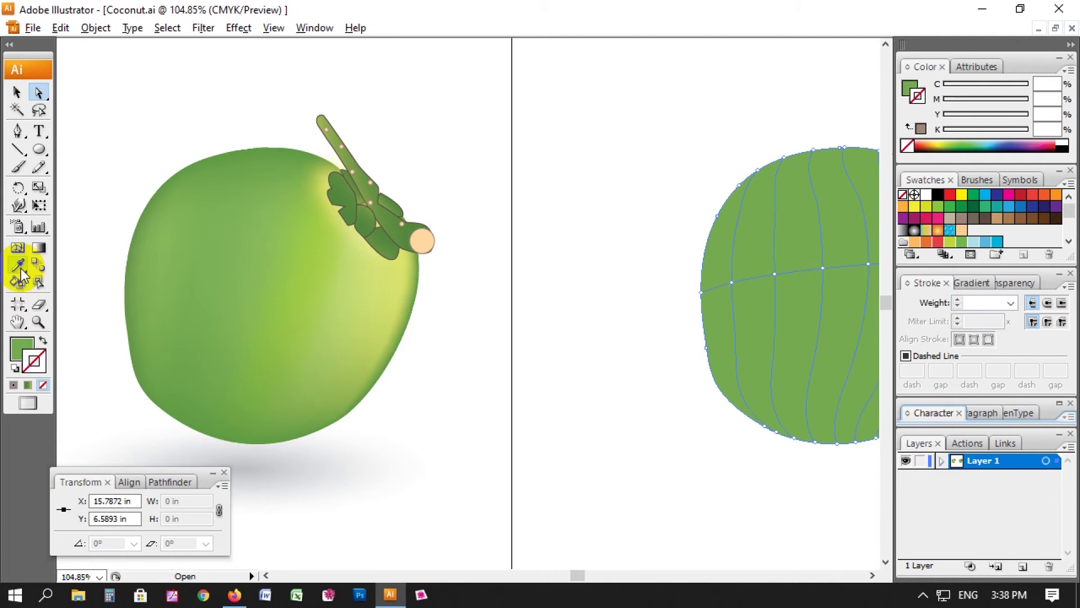
key(Tab)
click(350, 276)
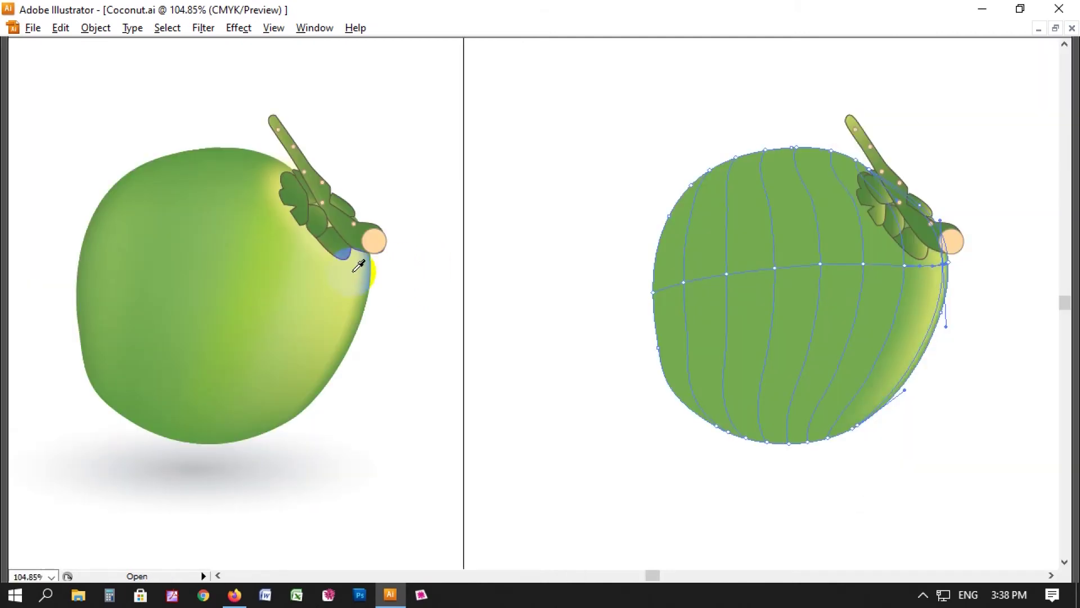
click(906, 266)
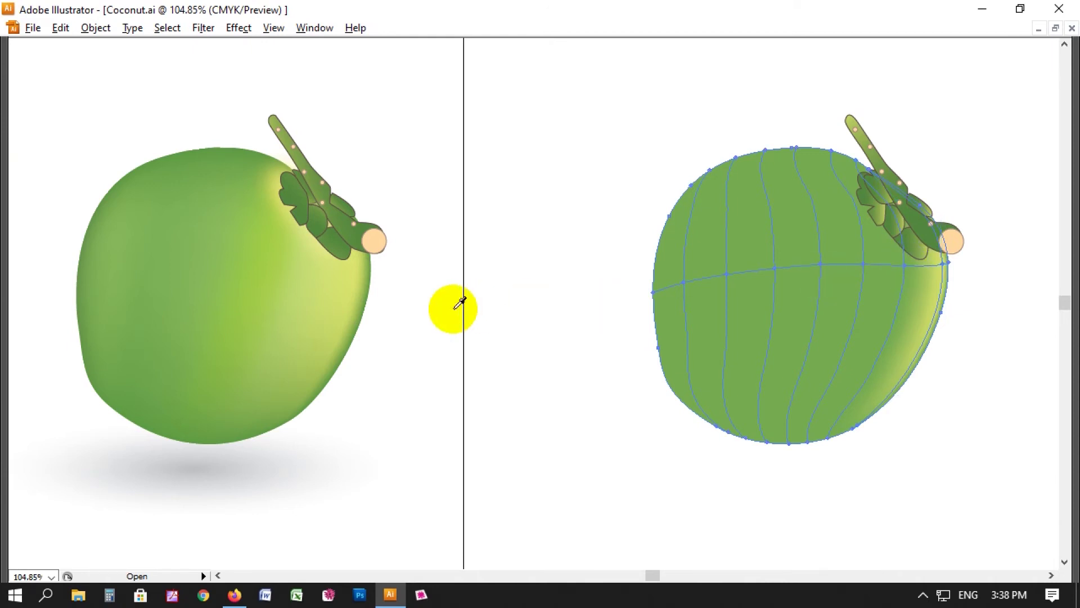
click(339, 281)
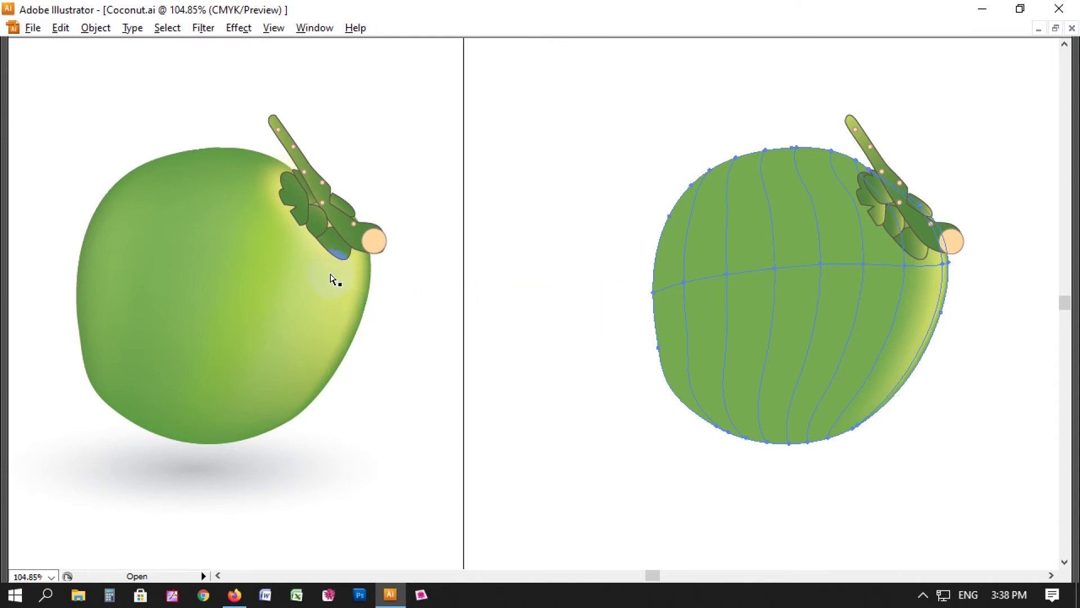
- Reselect the right coconut's mesh and check its structure in Outline view
key(ctrl+y)
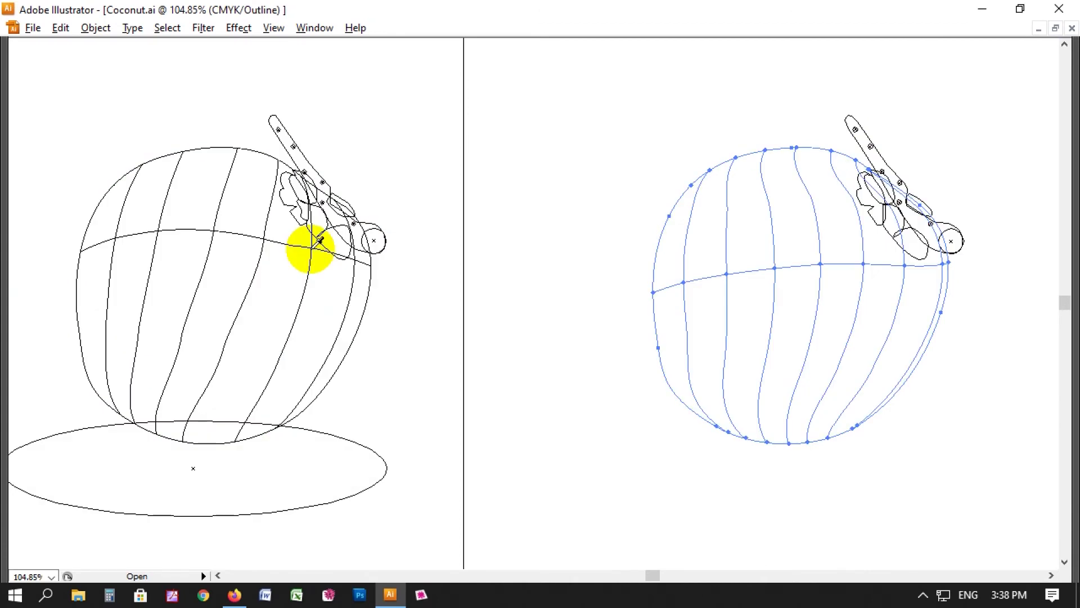
key(ctrl+y)
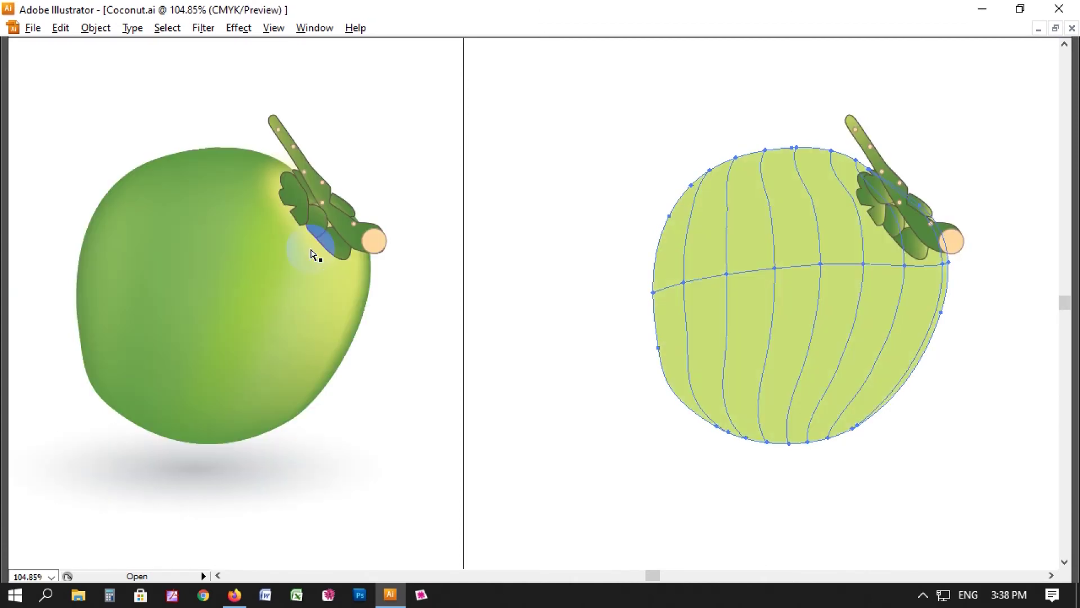
click(1020, 306)
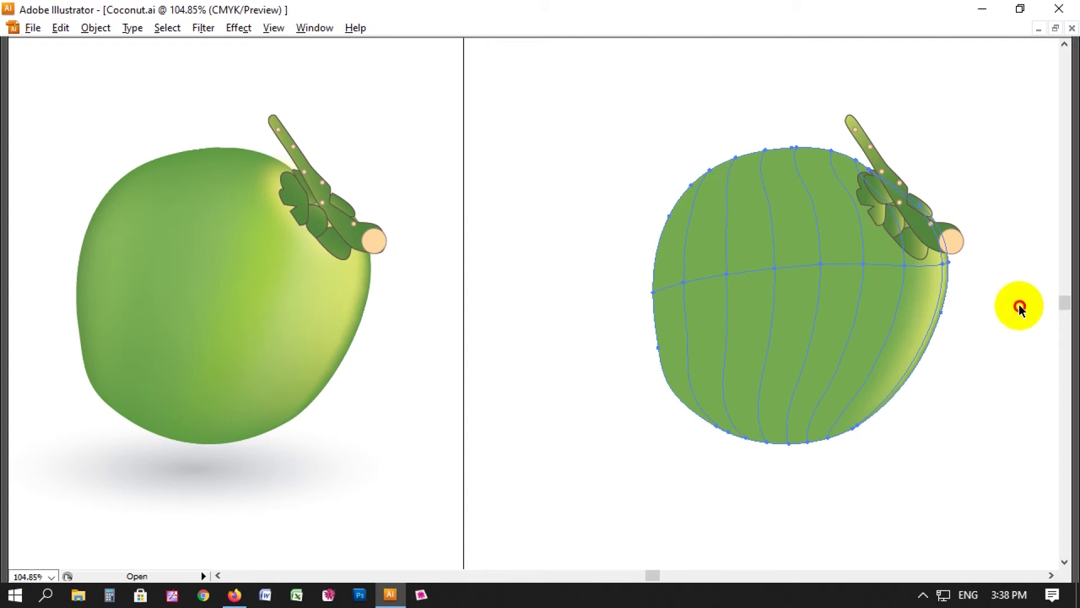
click(907, 276)
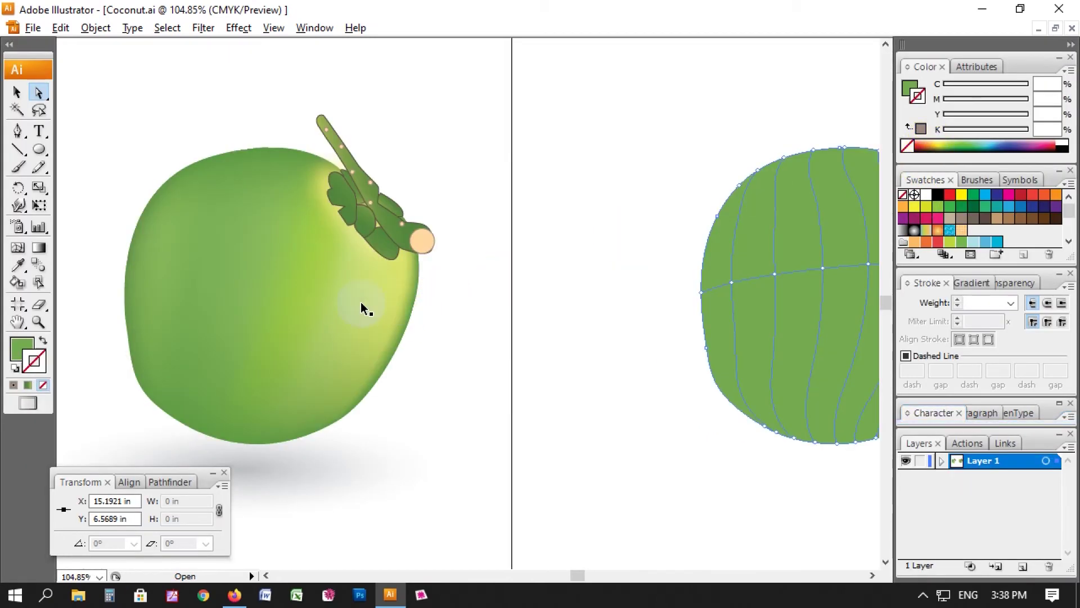
key(ctrl+y)
key(i)
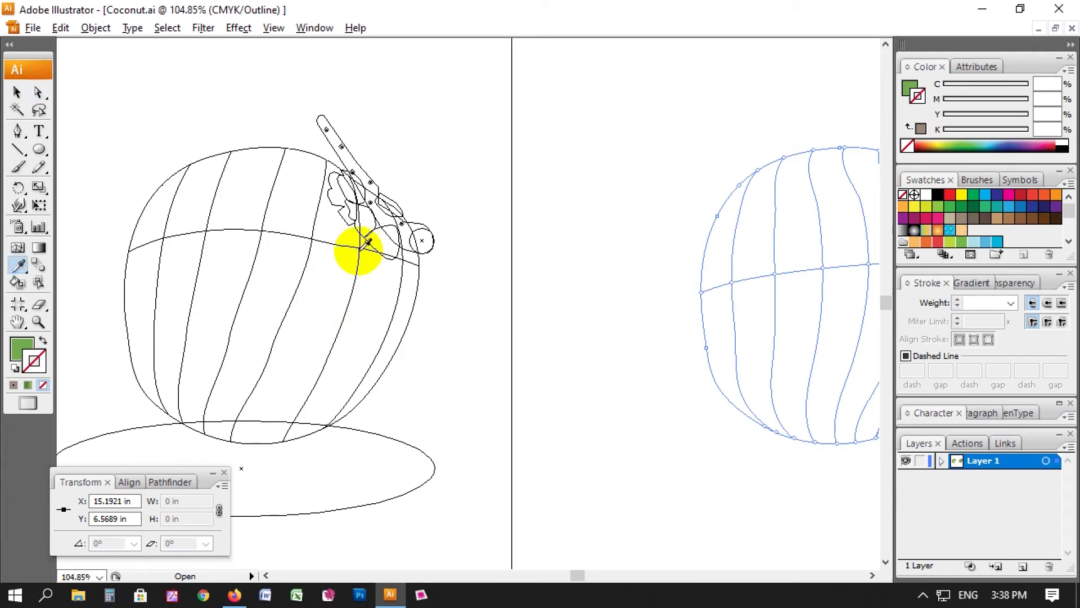
key(ctrl+y)
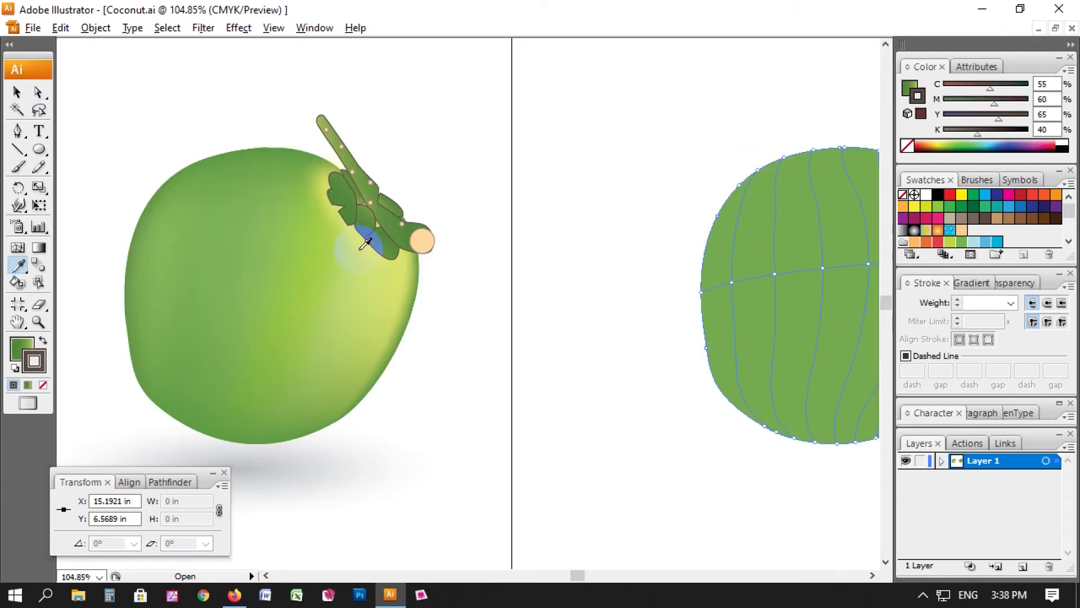
key(Tab)
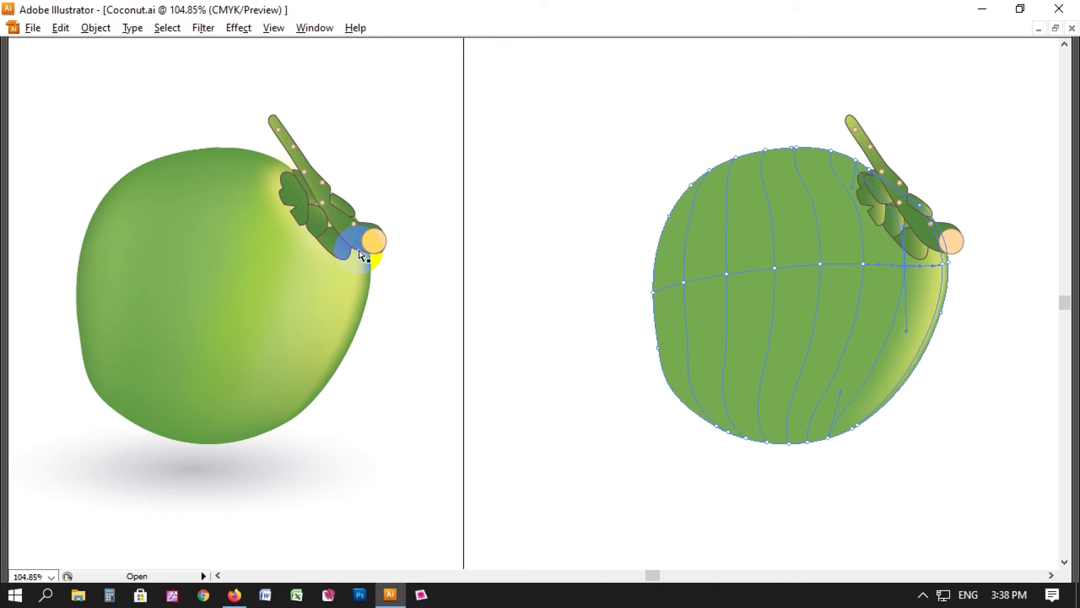
key(ctrl+y)
key(ctrl+y)
key(ctrl+y)
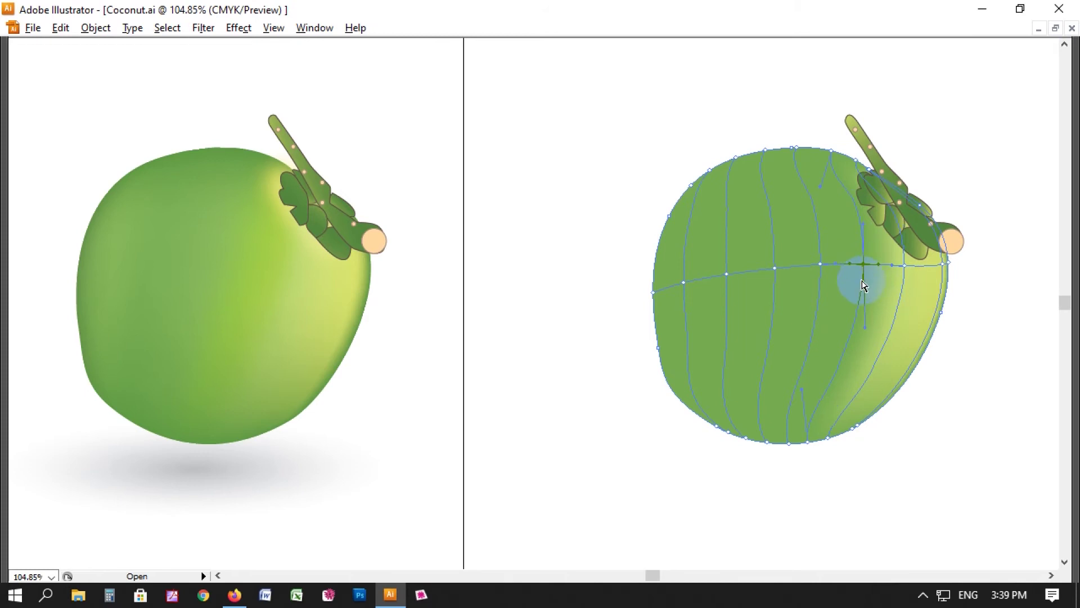
key(Tab)
- Sample a lighter green from the original onto the duplicate's selected mesh stripe
drag(638, 278, 521, 291)
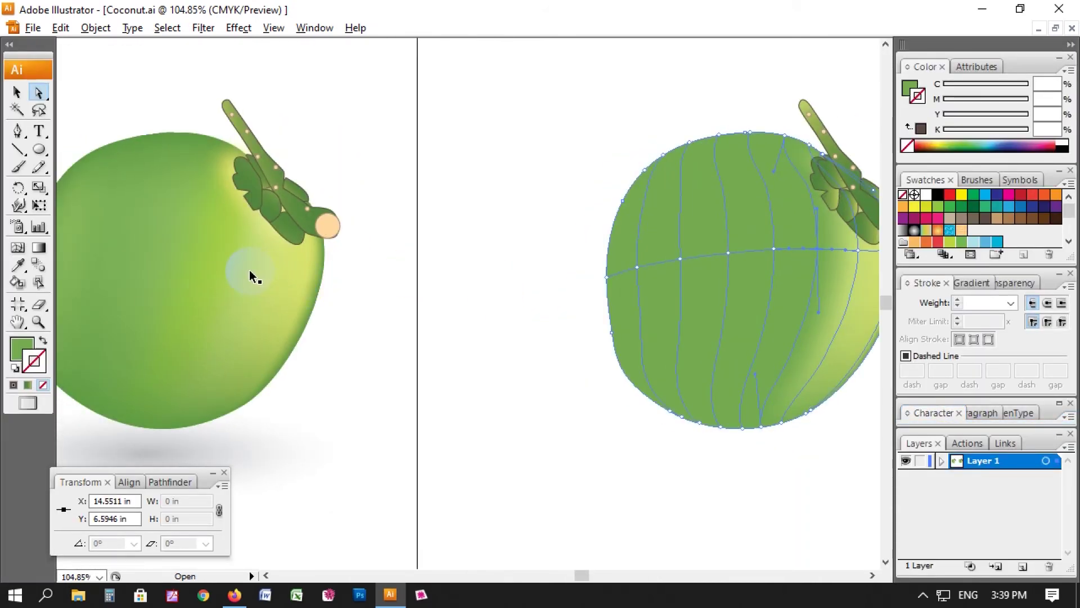
key(ctrl+y)
key(ctrl+y)
key(ctrl+y)
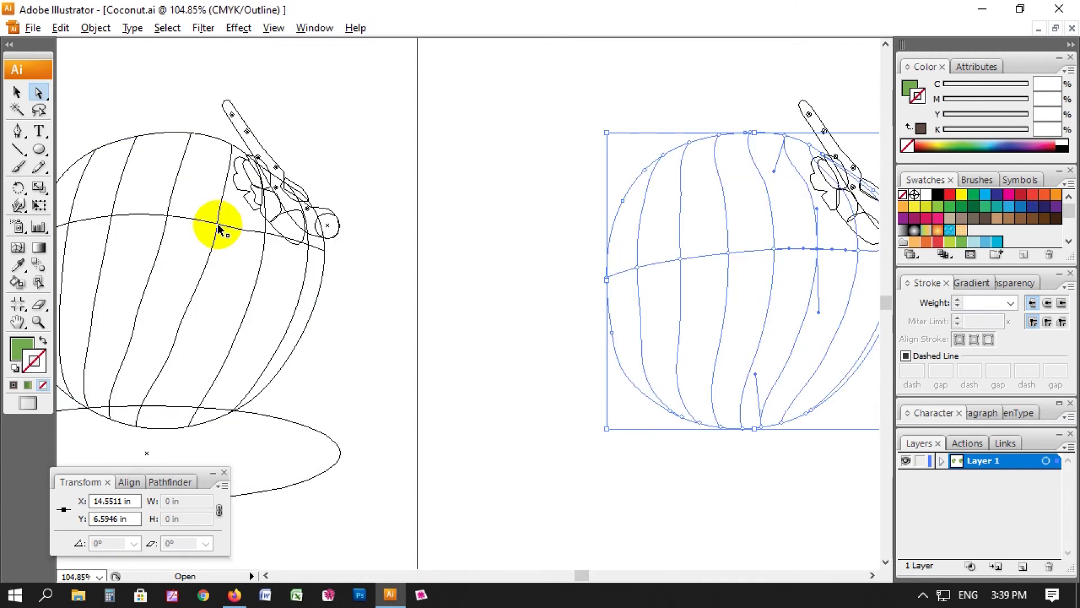
key(ctrl+y)
key(i)
click(222, 222)
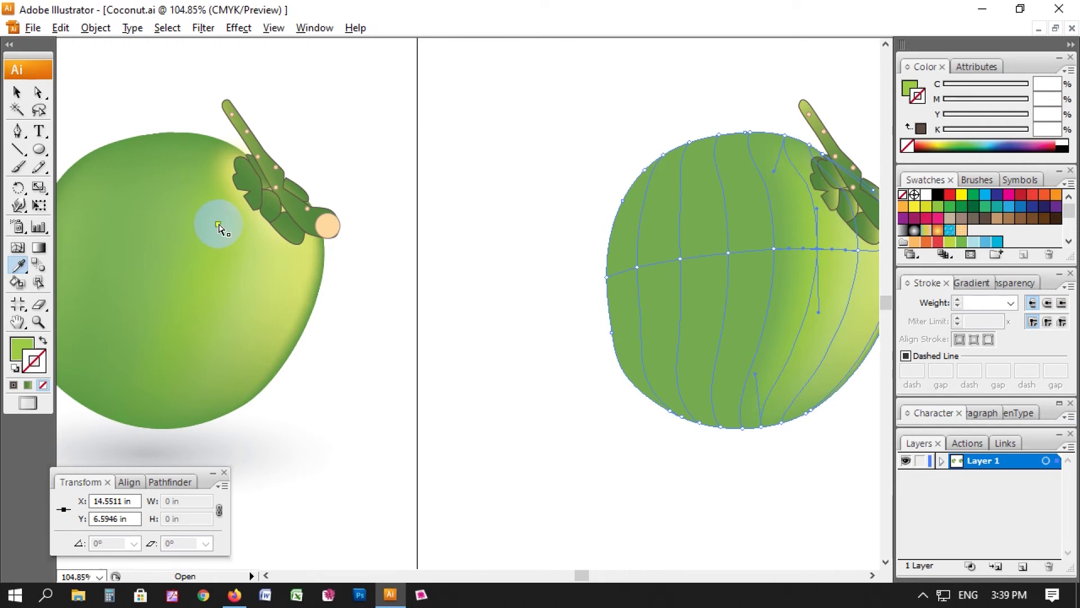
key(ctrl+y)
key(ctrl+y)
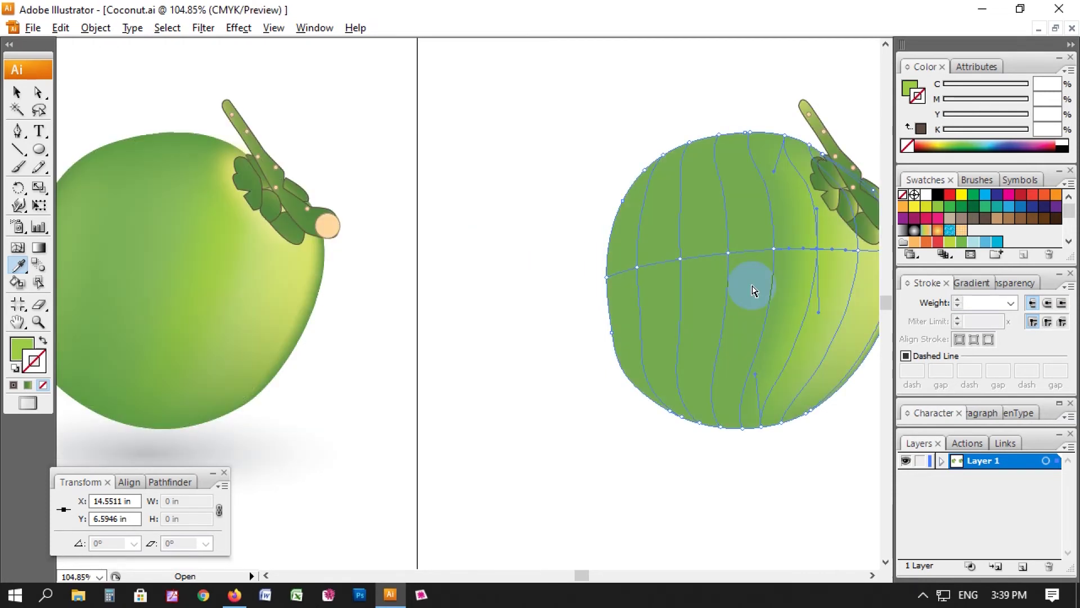
- Select a mesh point on the right coconut and copy the original's green onto it
key(ctrl+y)
key(a)
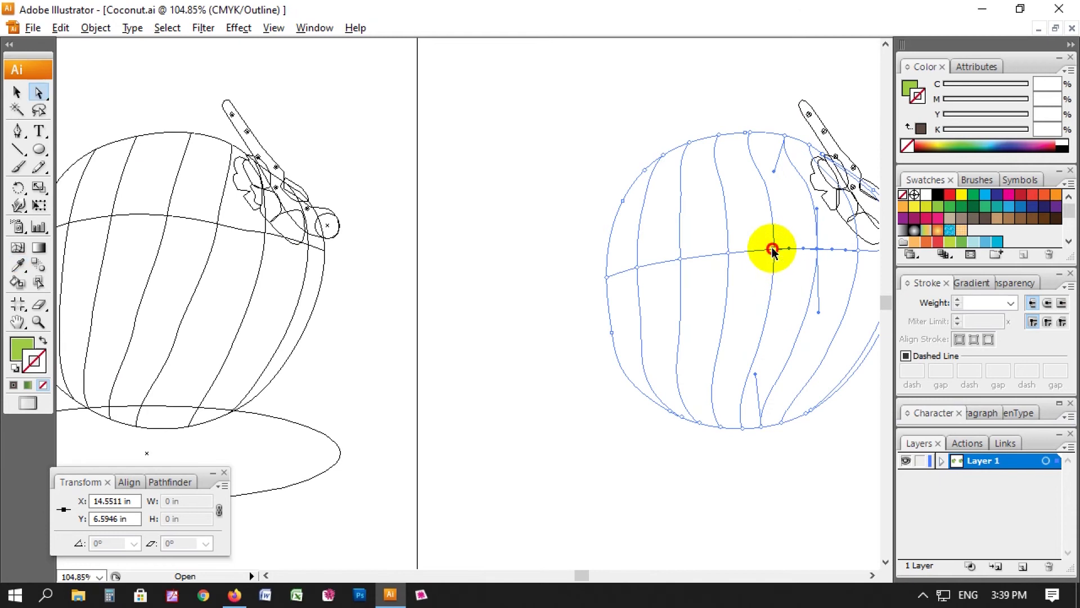
click(742, 275)
key(ctrl+y)
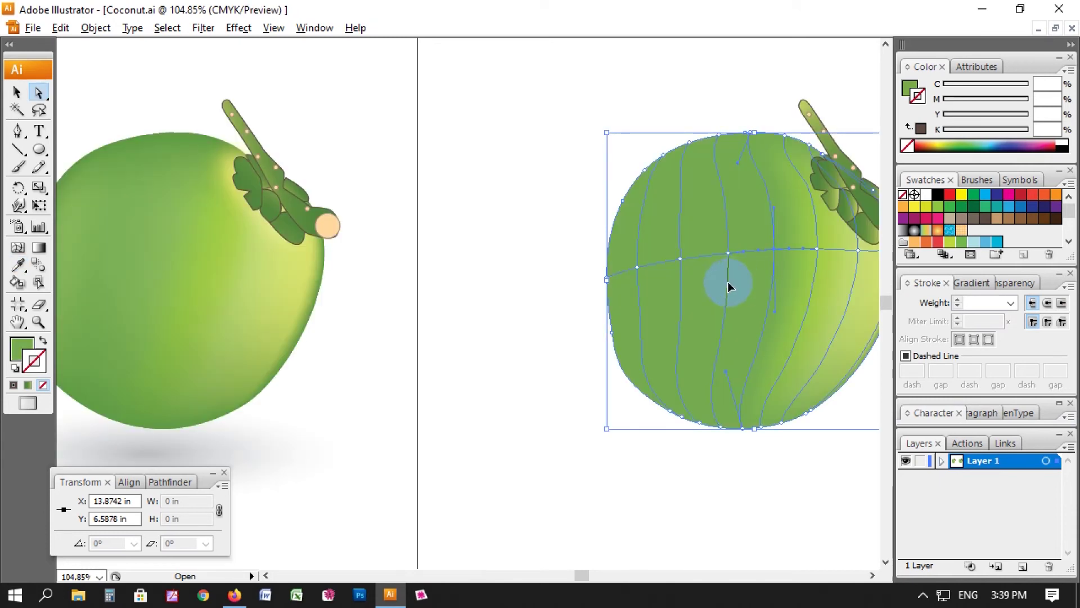
key(ctrl+y)
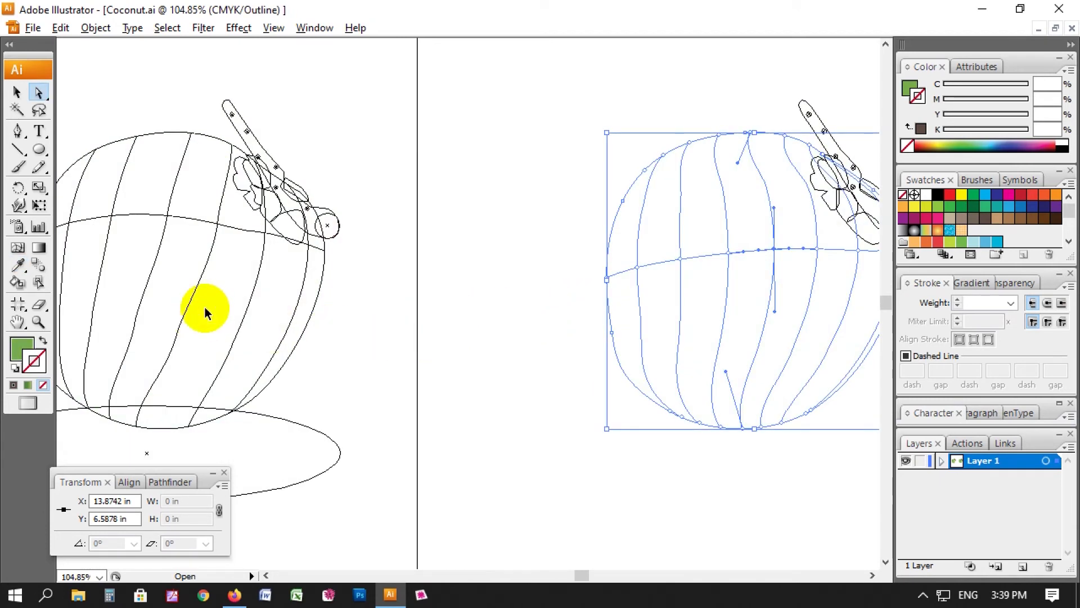
key(i)
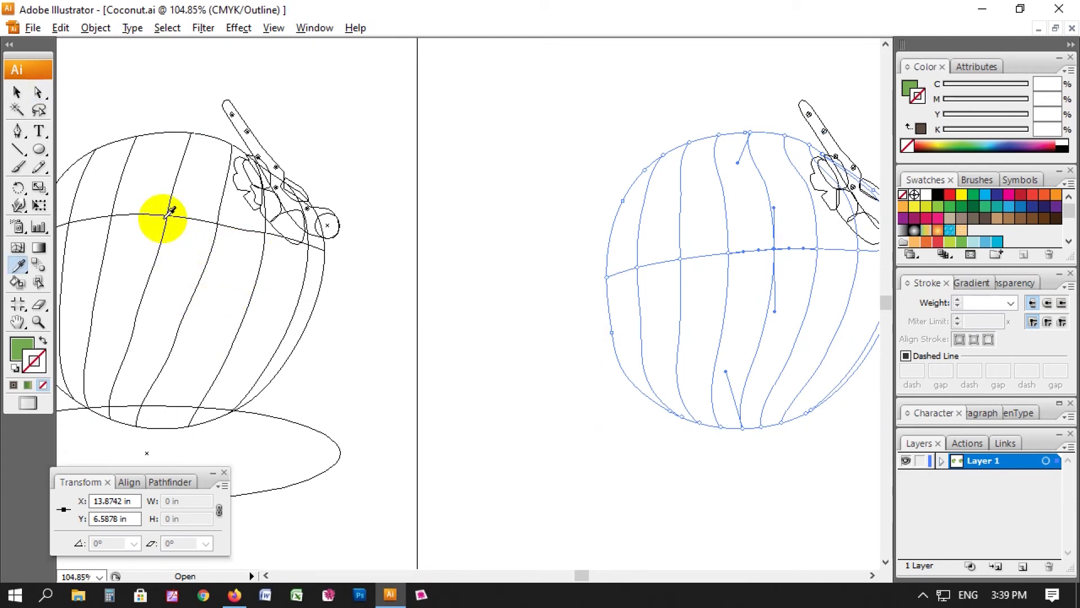
key(ctrl+y)
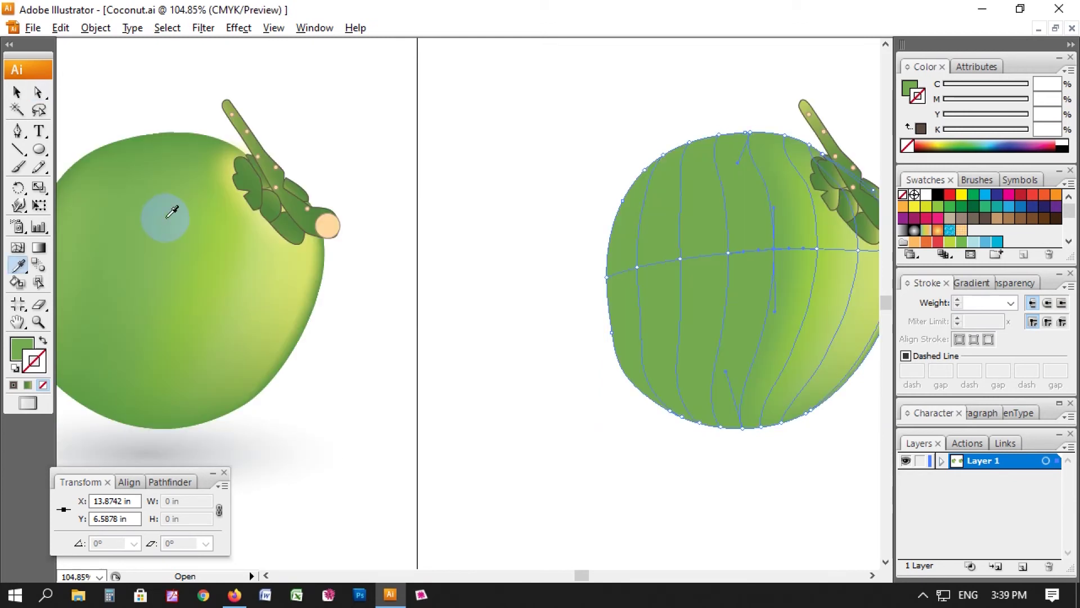
click(166, 217)
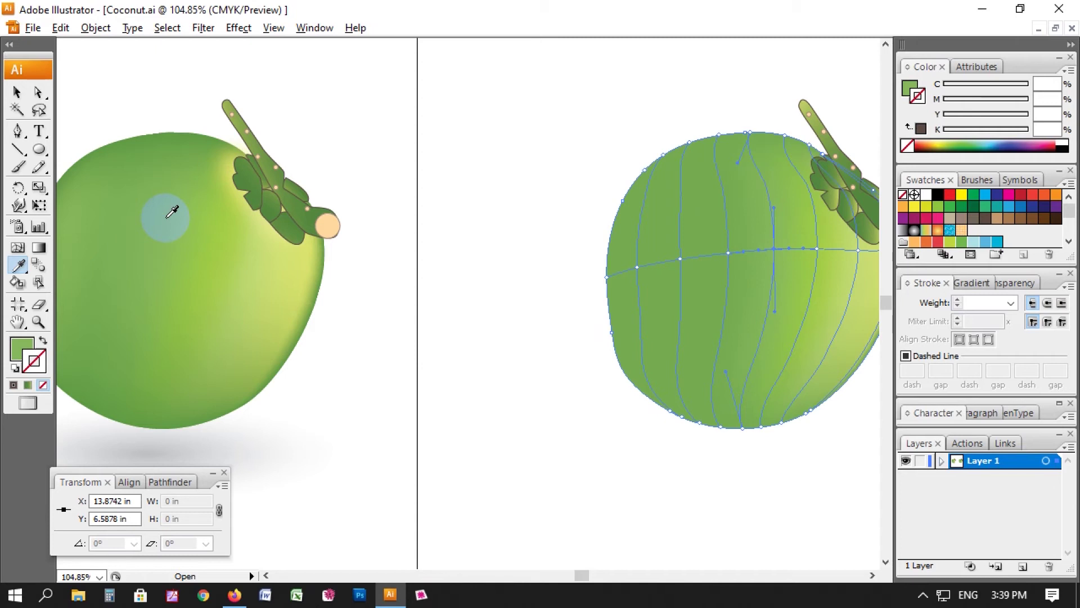
key(ctrl+y)
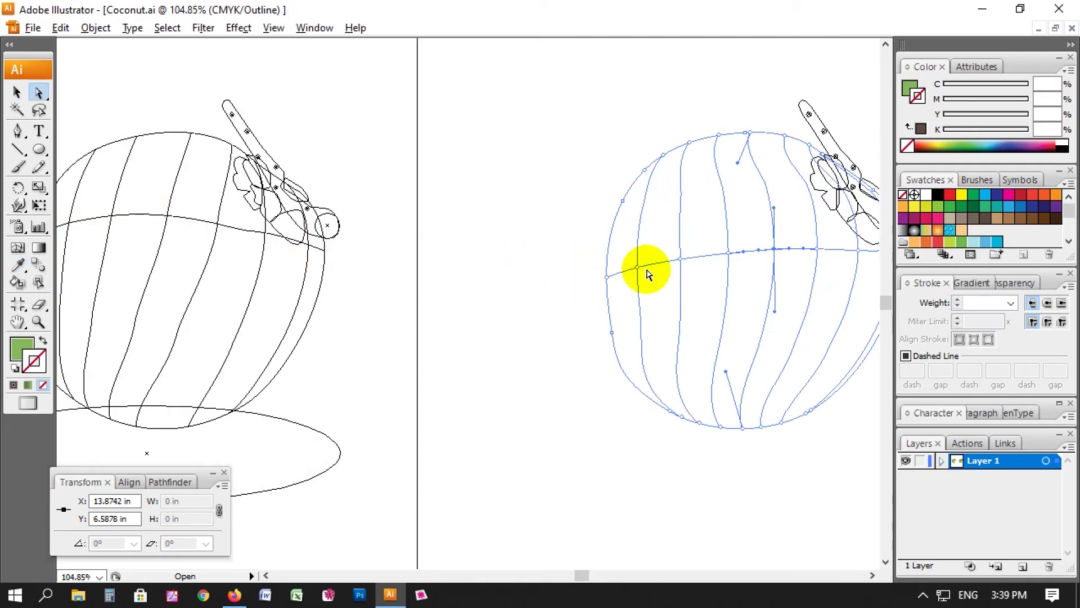
- Select the duplicate's central mesh point and bring the original coconut into view for sampling
key(a)
click(728, 253)
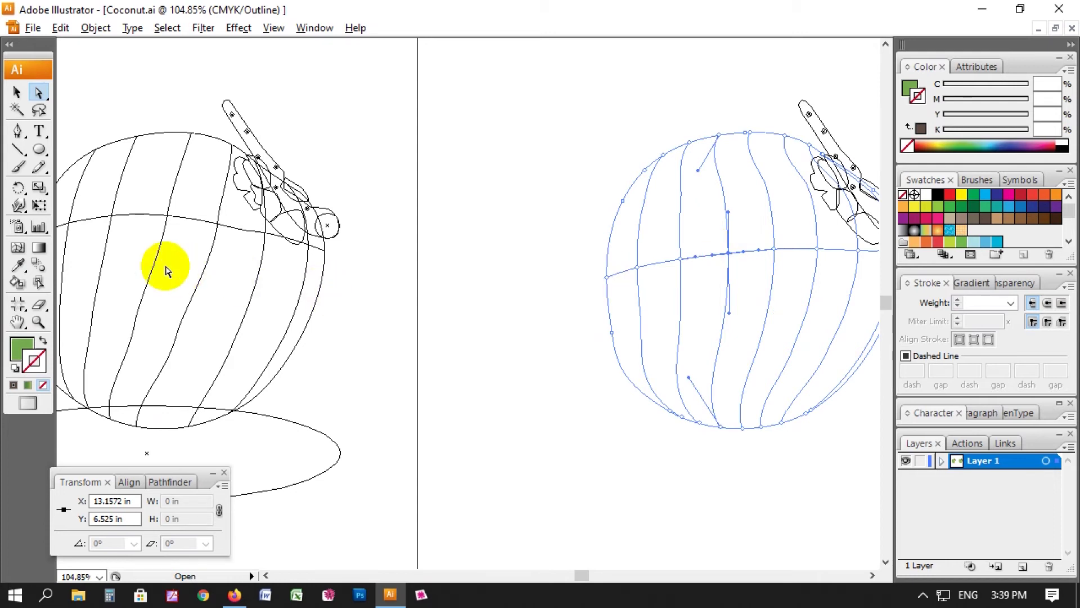
click(19, 265)
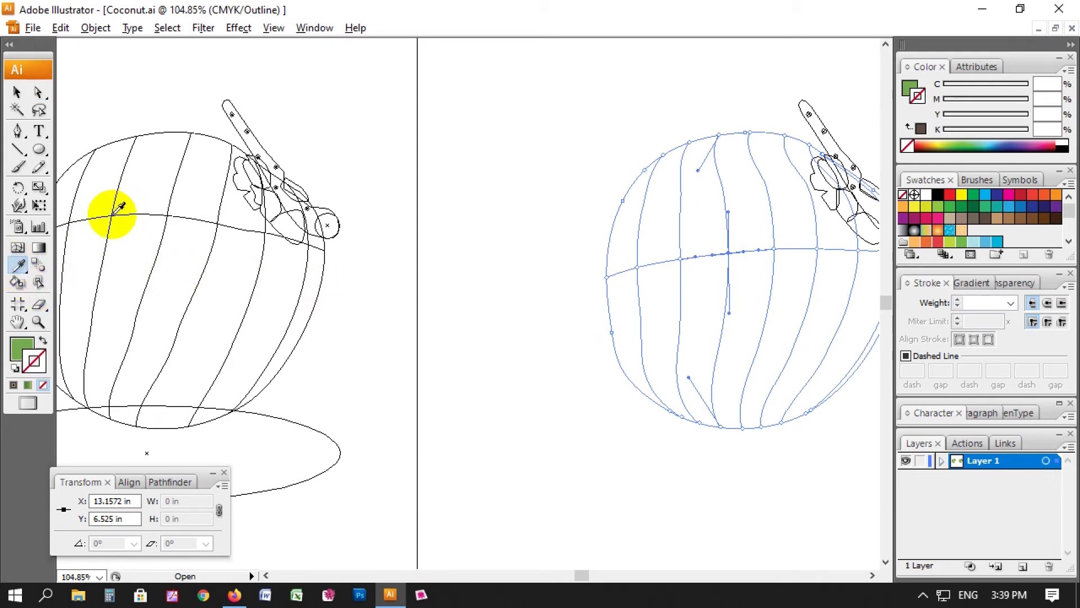
key(ctrl+y)
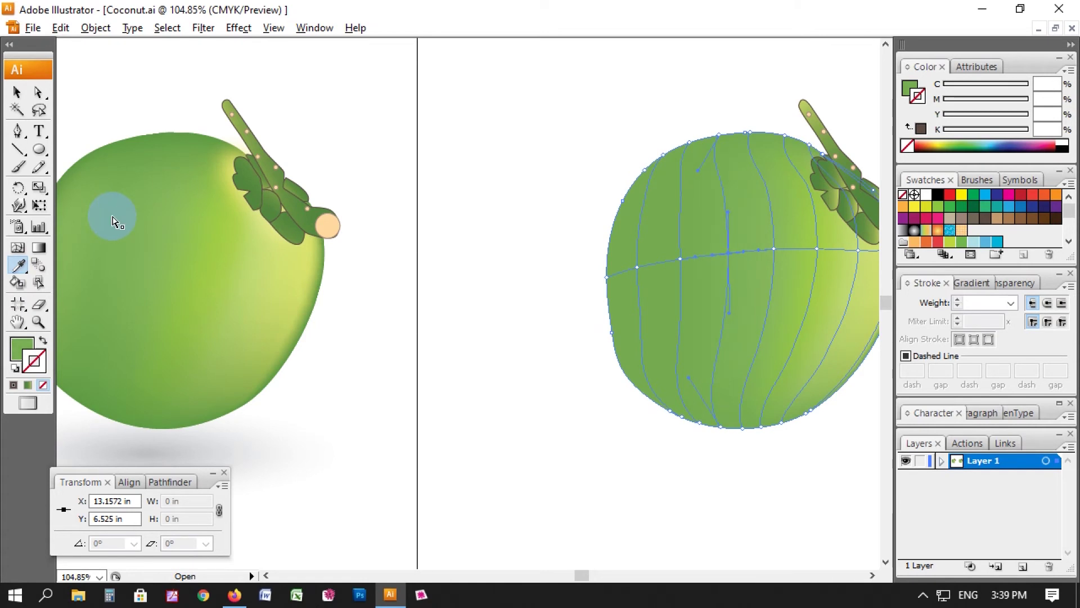
key(ctrl+y)
drag(112, 216, 187, 215)
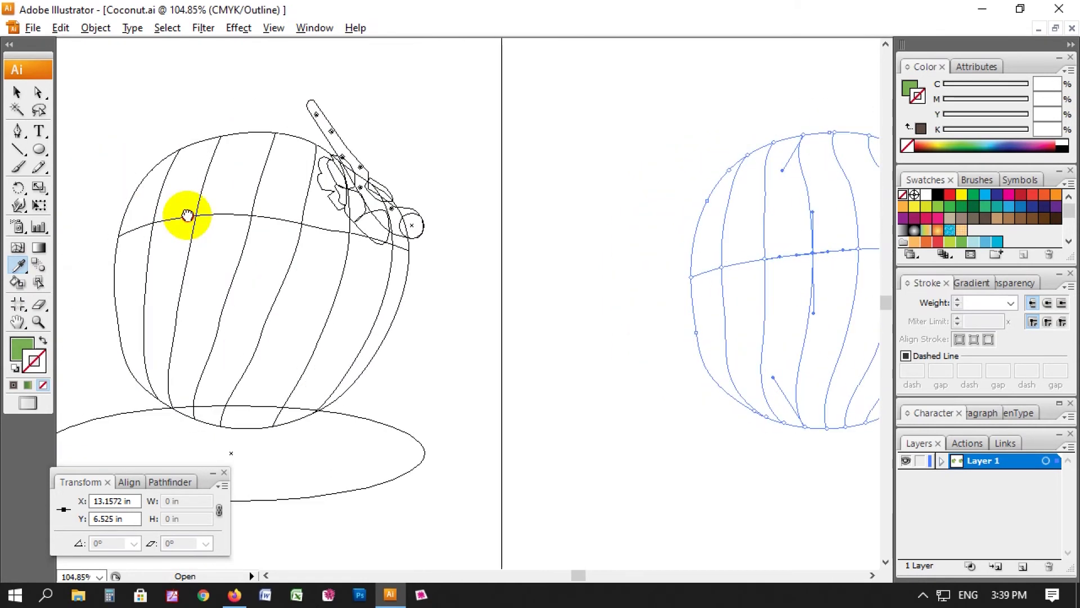
- Copy the original's green onto a mesh point left of the duplicate's centre
key(a)
drag(813, 252, 752, 260)
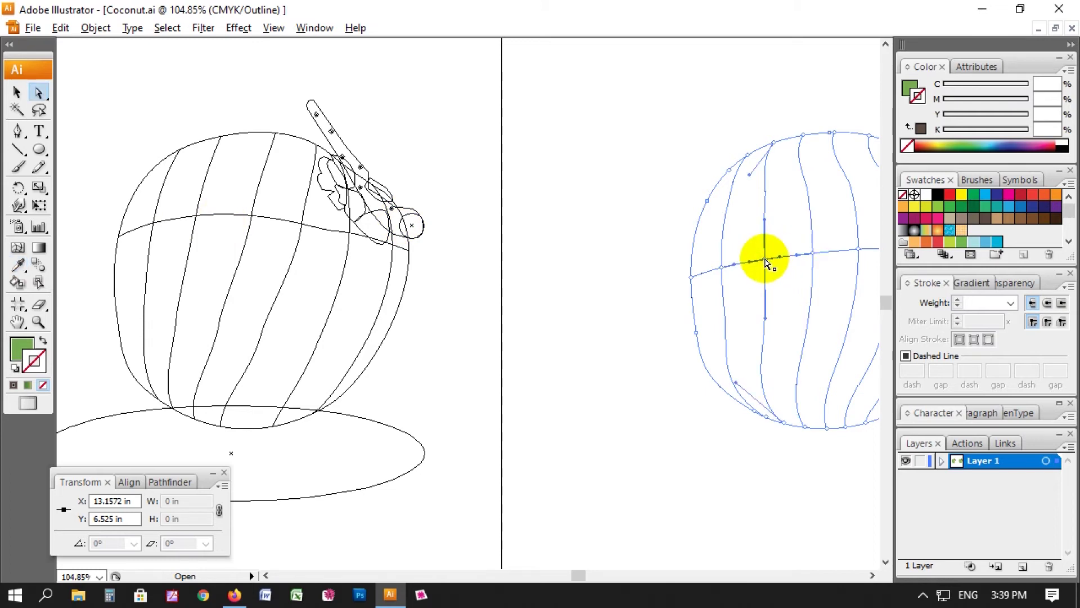
click(698, 272)
click(19, 264)
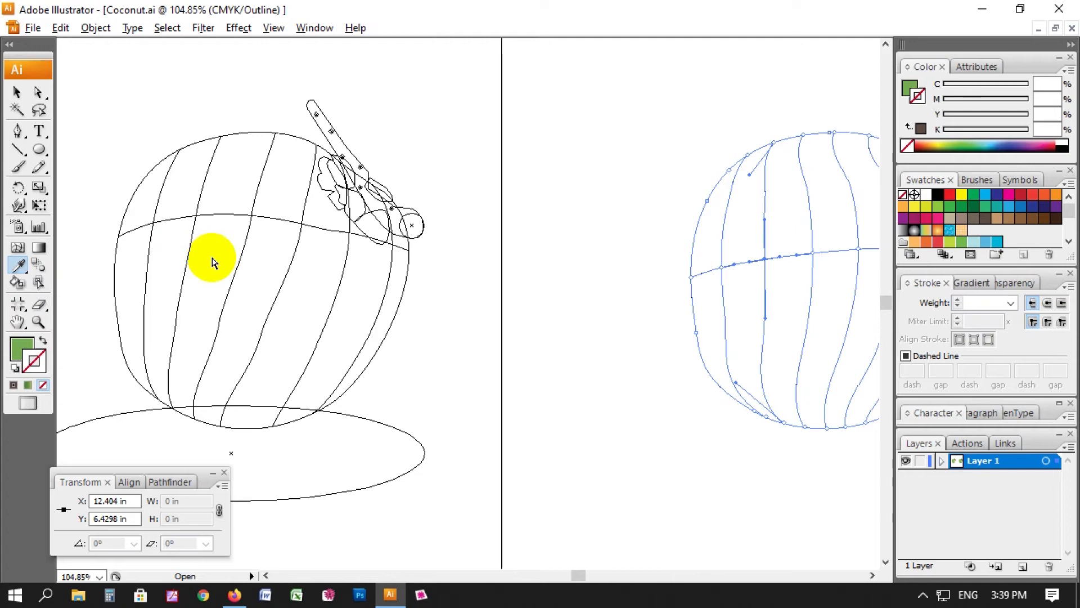
key(ctrl+y)
key(ctrl+y)
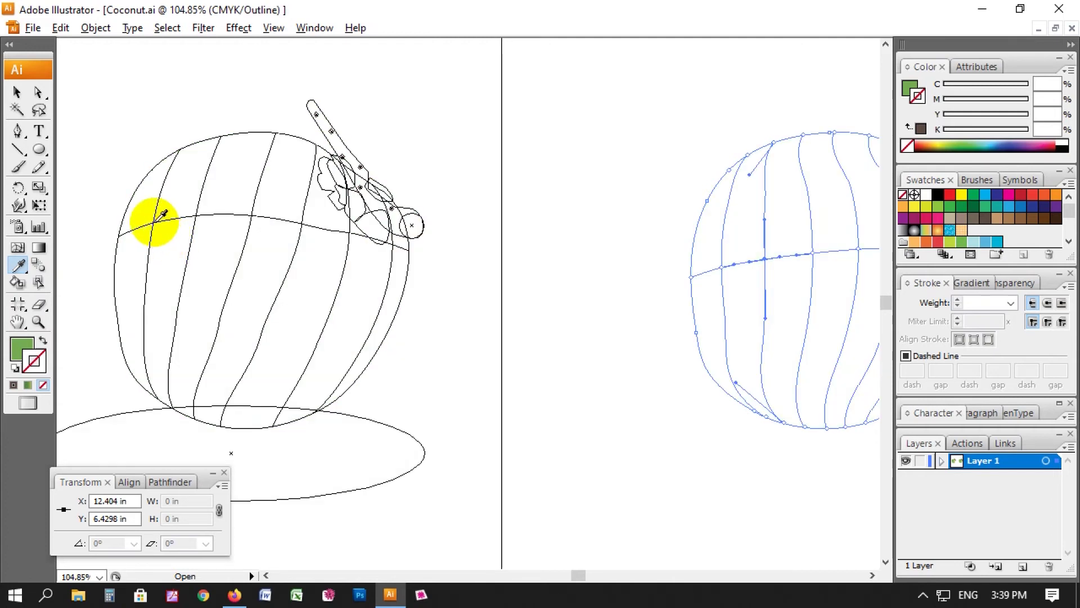
key(ctrl+y)
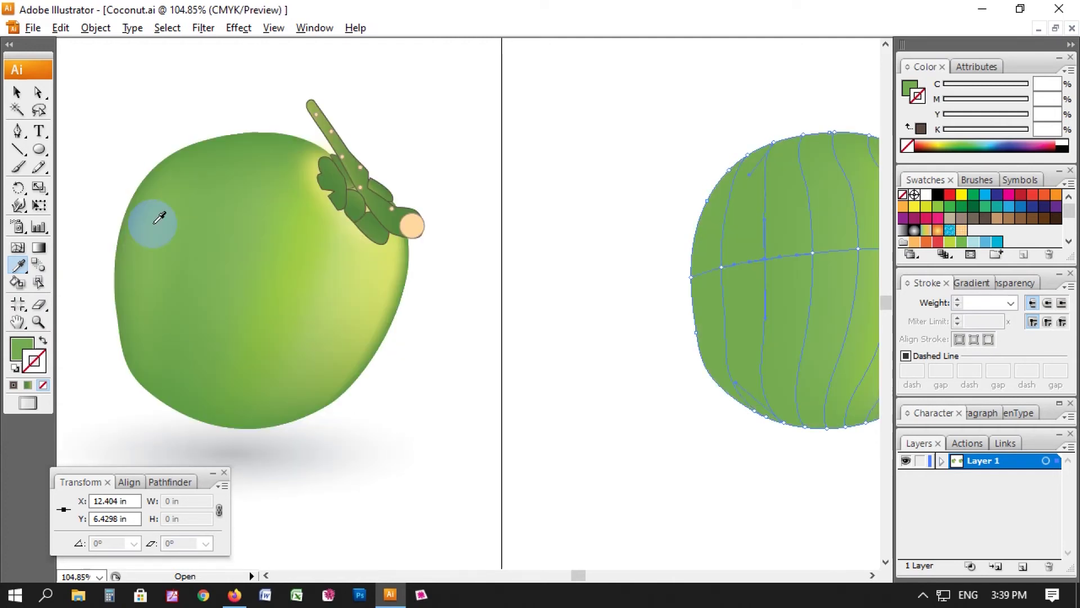
click(153, 224)
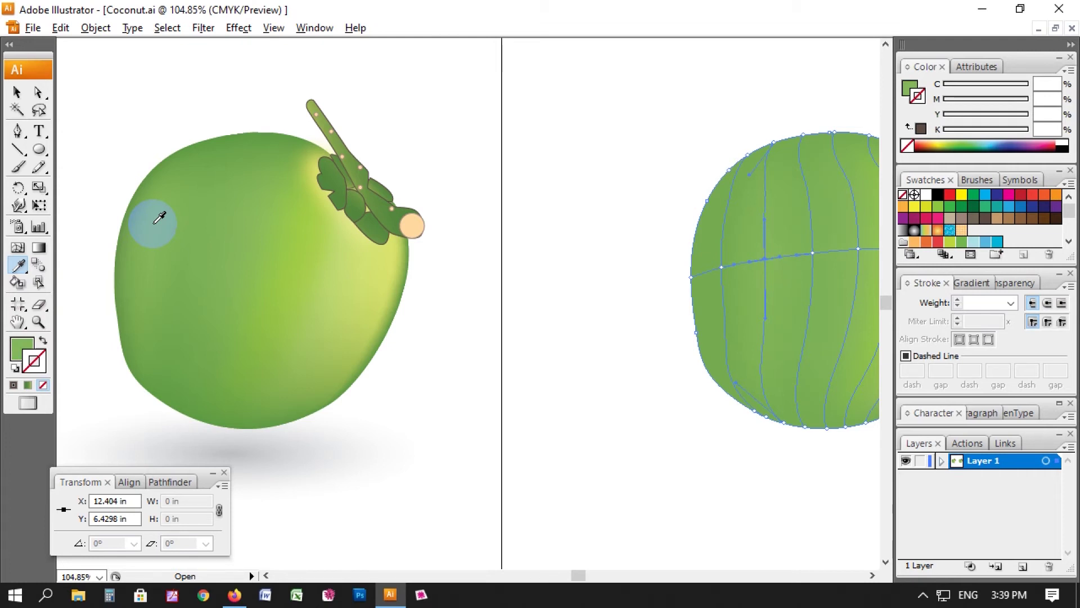
- Give the duplicate's left-edge mesh point the green from the original's left edge
key(a)
click(720, 270)
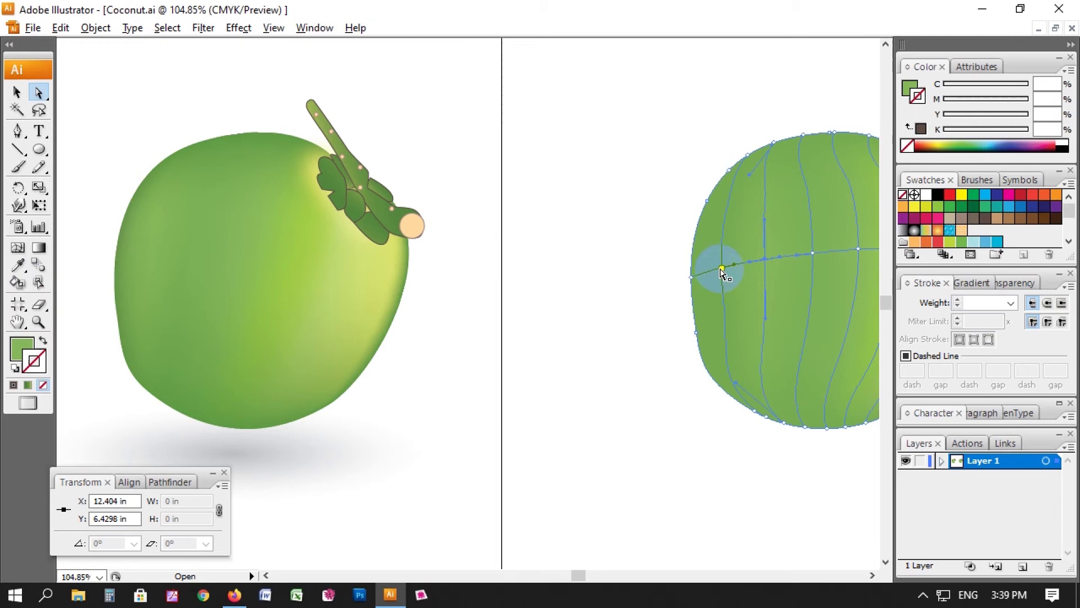
mouse_move(724, 274)
mouse_down()
mouse_move(354, 272)
mouse_move(643, 255)
mouse_up()
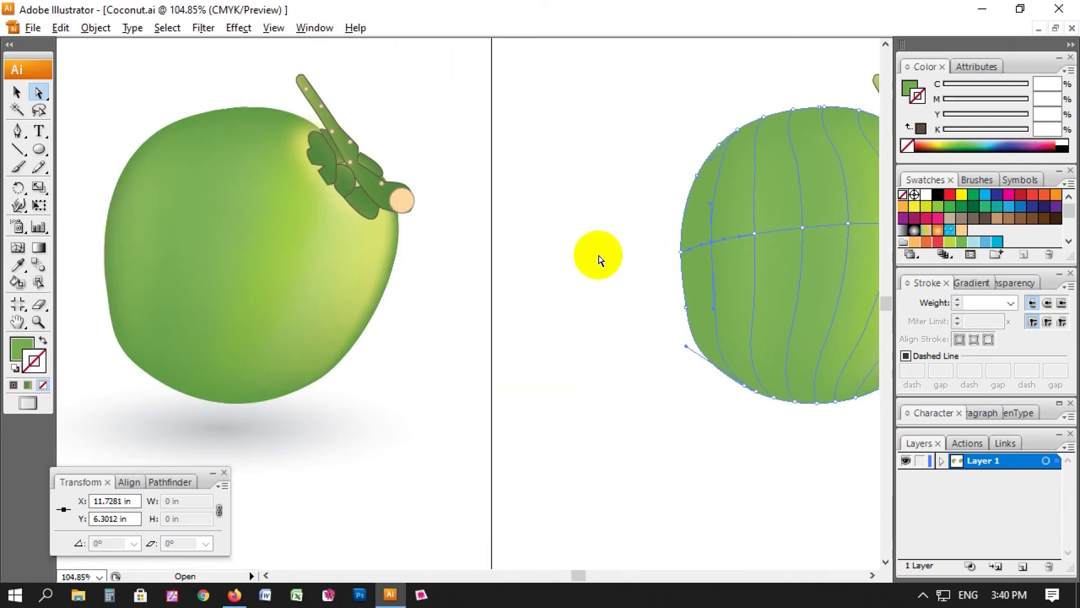
click(709, 241)
click(225, 284)
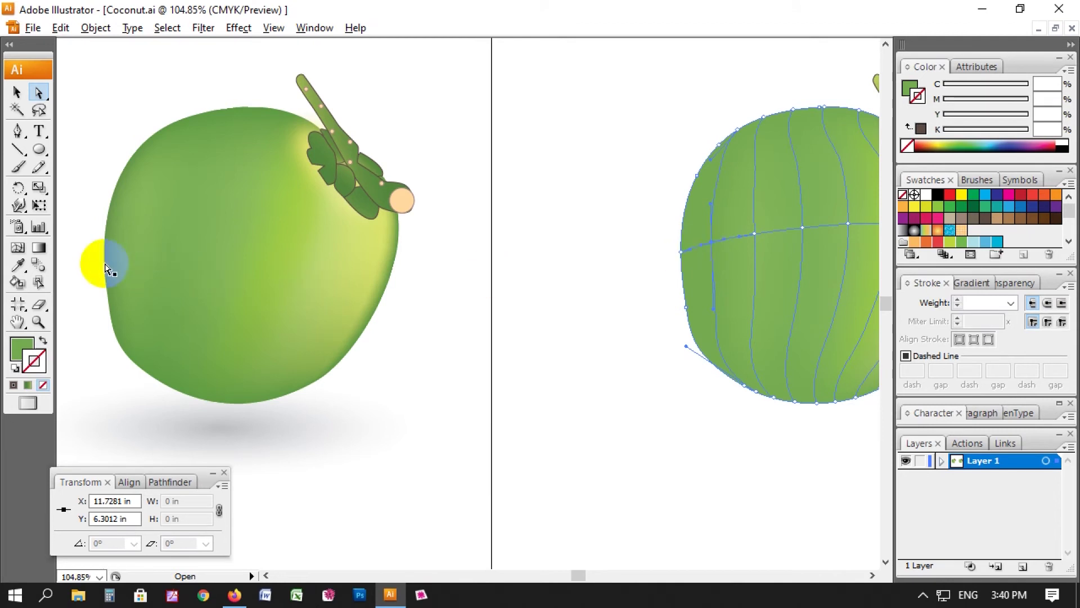
click(18, 265)
click(127, 242)
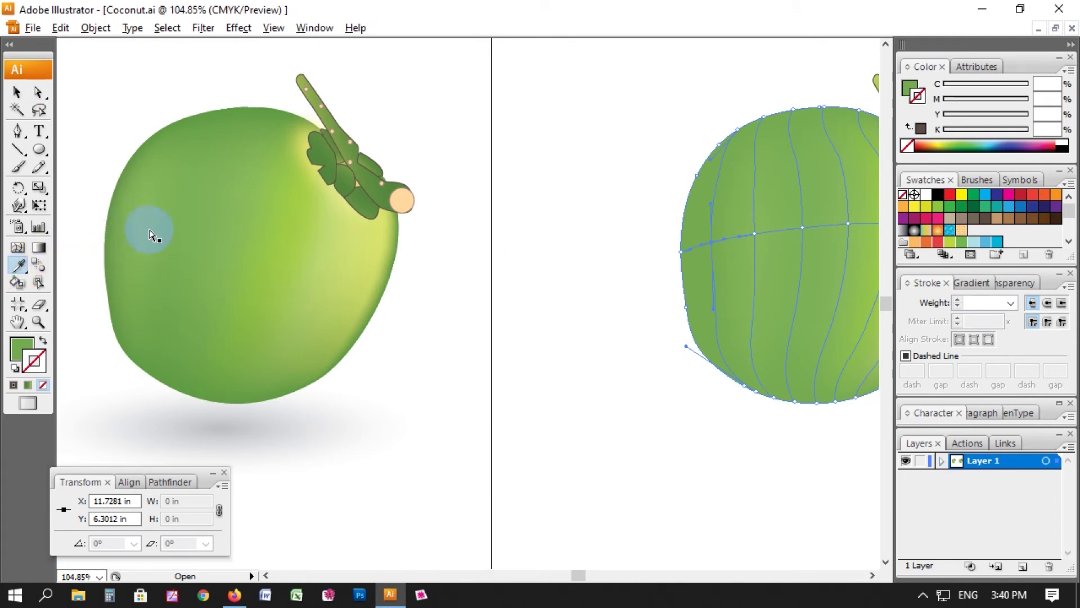
key(ctrl+y)
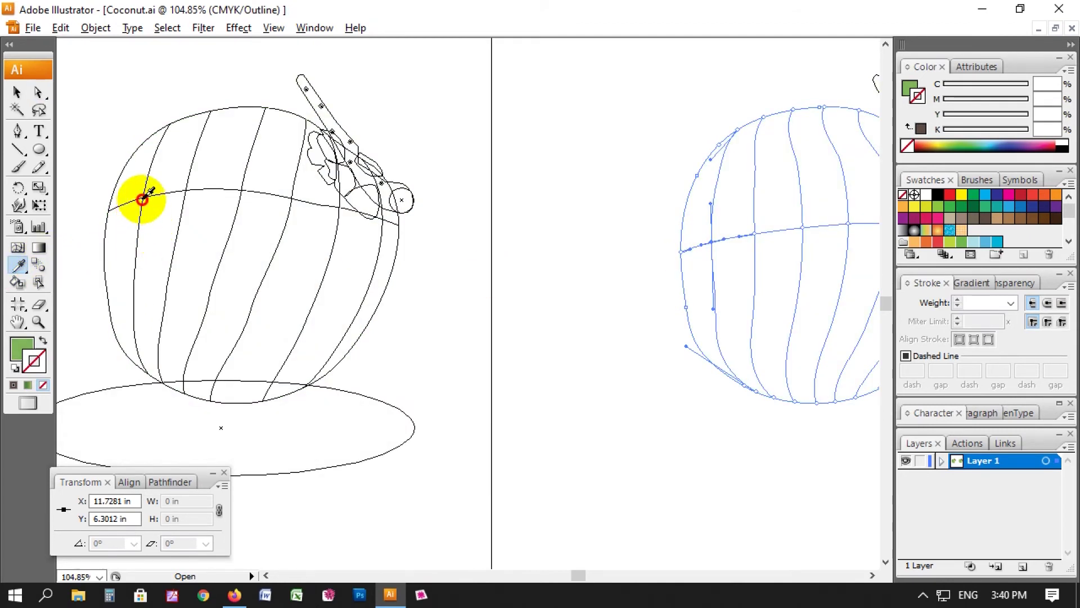
key(ctrl+y)
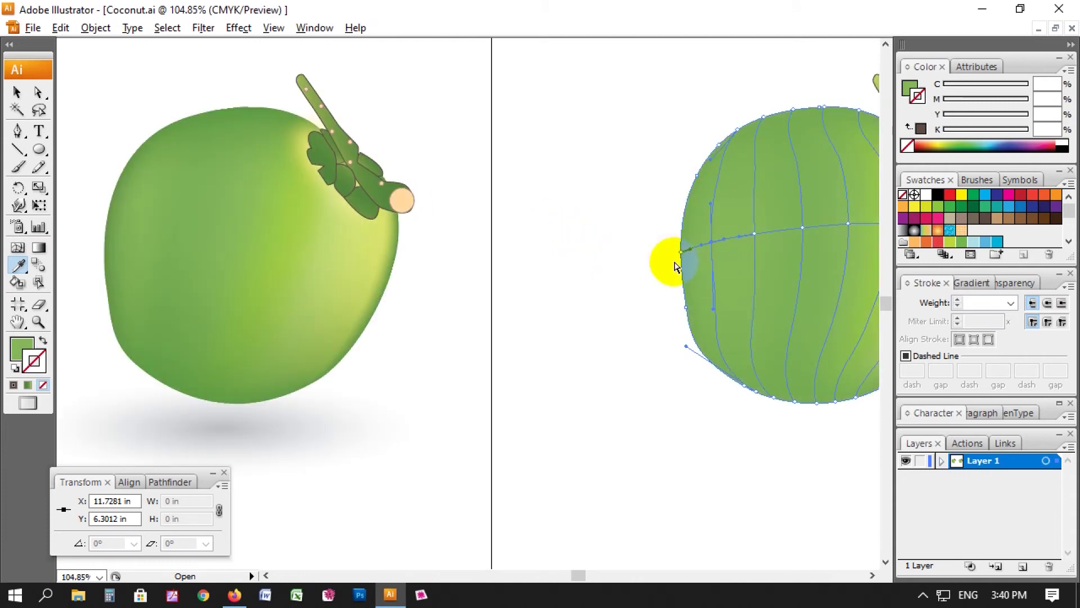
- Apply the original's darker left-edge green, then deselect and fit the clean artboard in view
key(a)
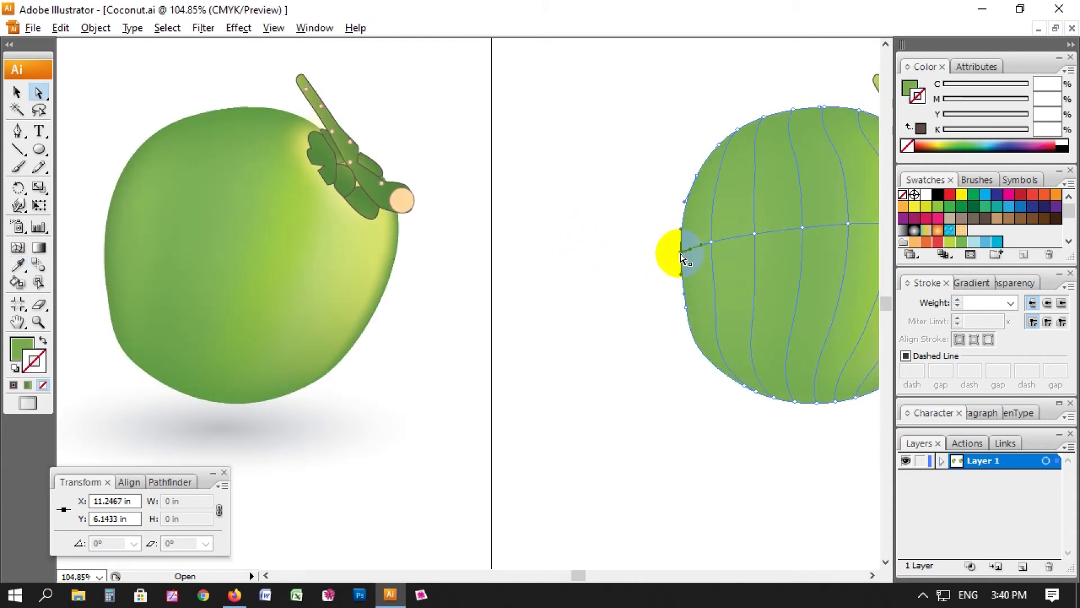
click(908, 90)
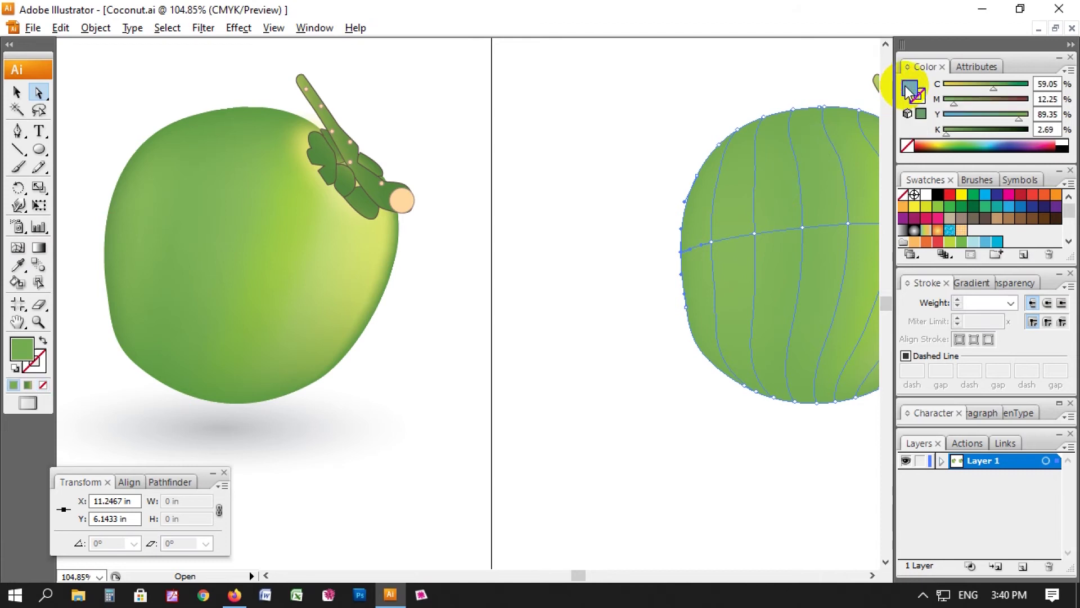
click(18, 264)
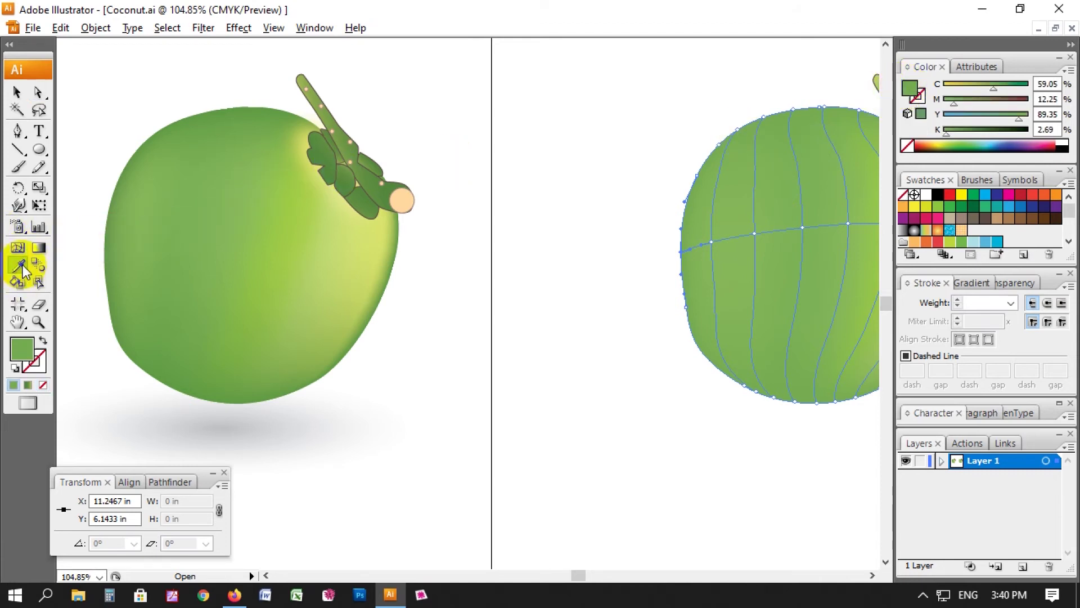
key(ctrl+y)
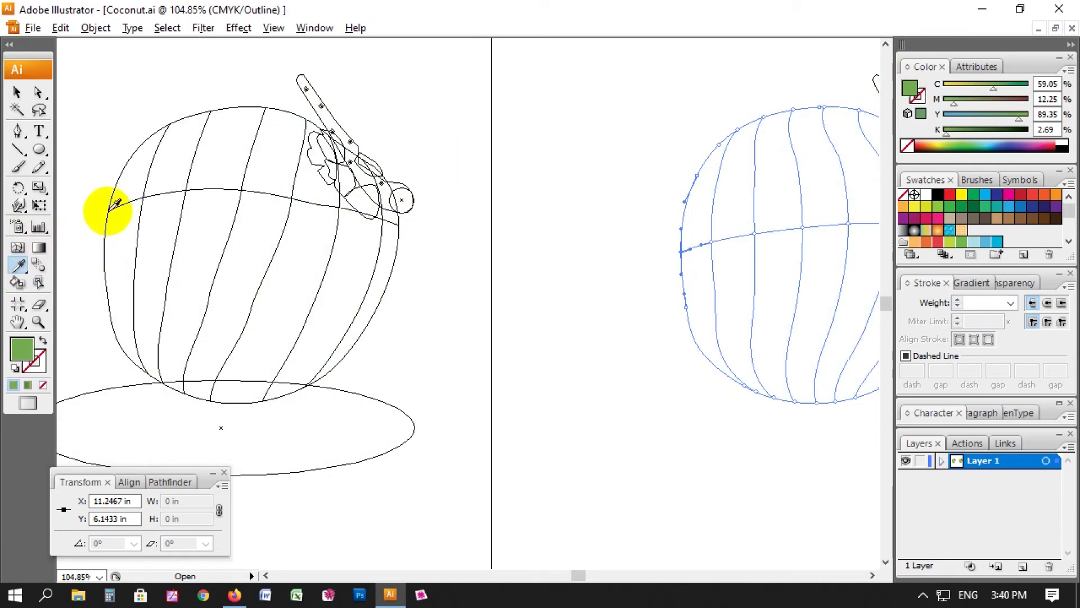
click(111, 209)
key(ctrl+y)
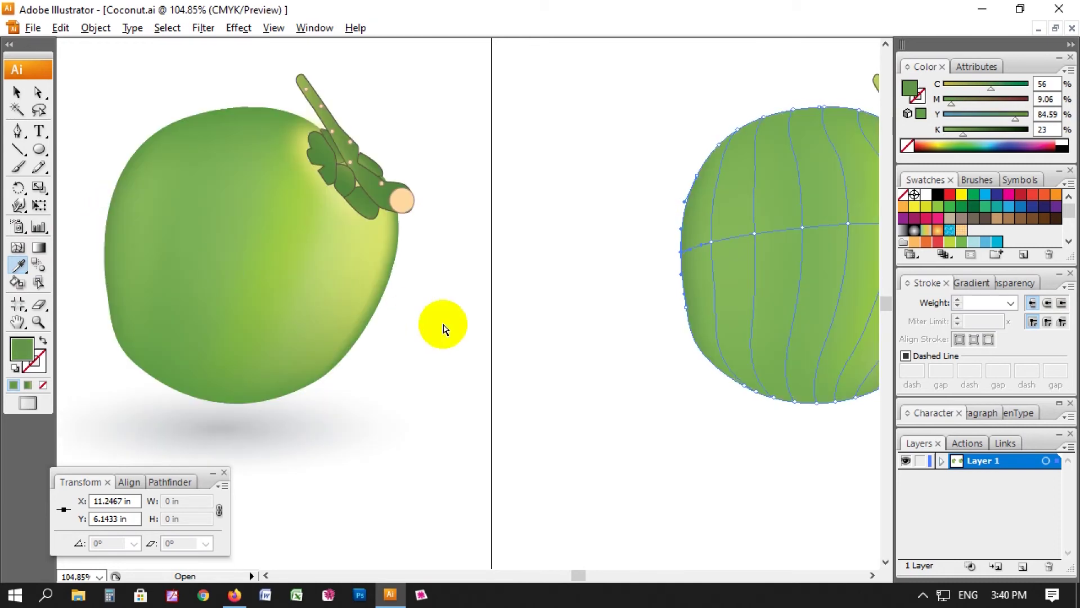
key(Tab)
key(ctrl+1)
key(ctrl+0)
- Zoom in on both coconuts' bodies and leaves, zoom back out, and restore the panels
drag(145, 144, 860, 506)
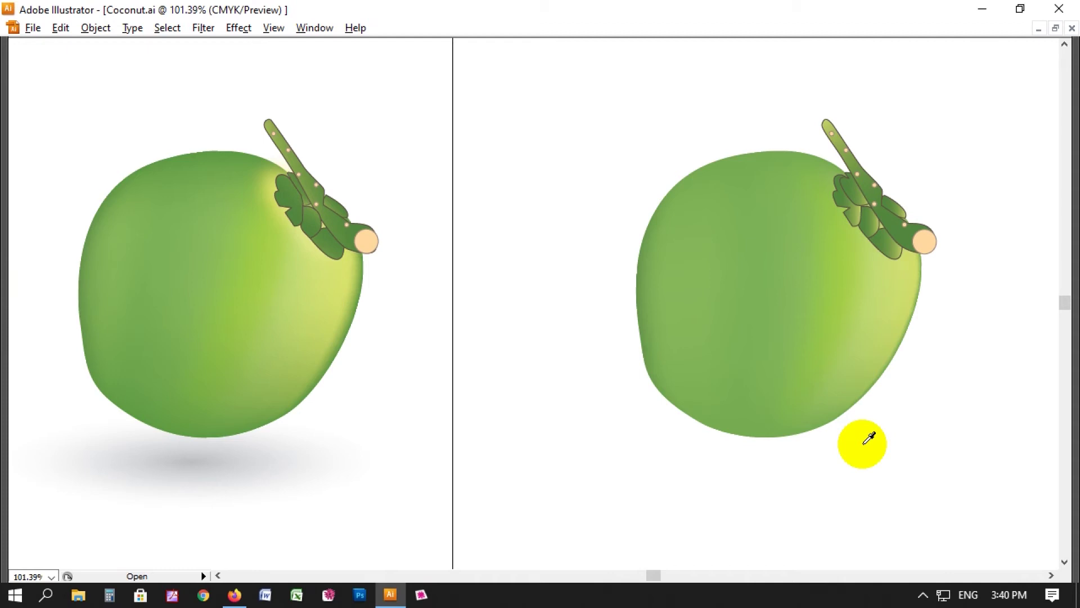
drag(56, 134, 640, 479)
click(556, 148)
drag(432, 190, 556, 304)
click(424, 164)
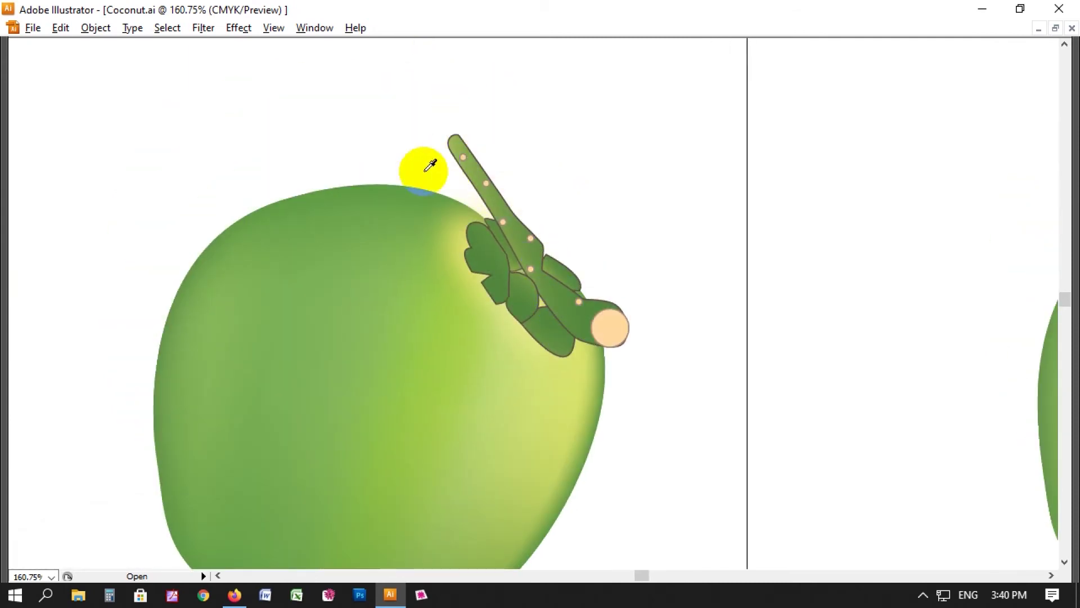
click(663, 304)
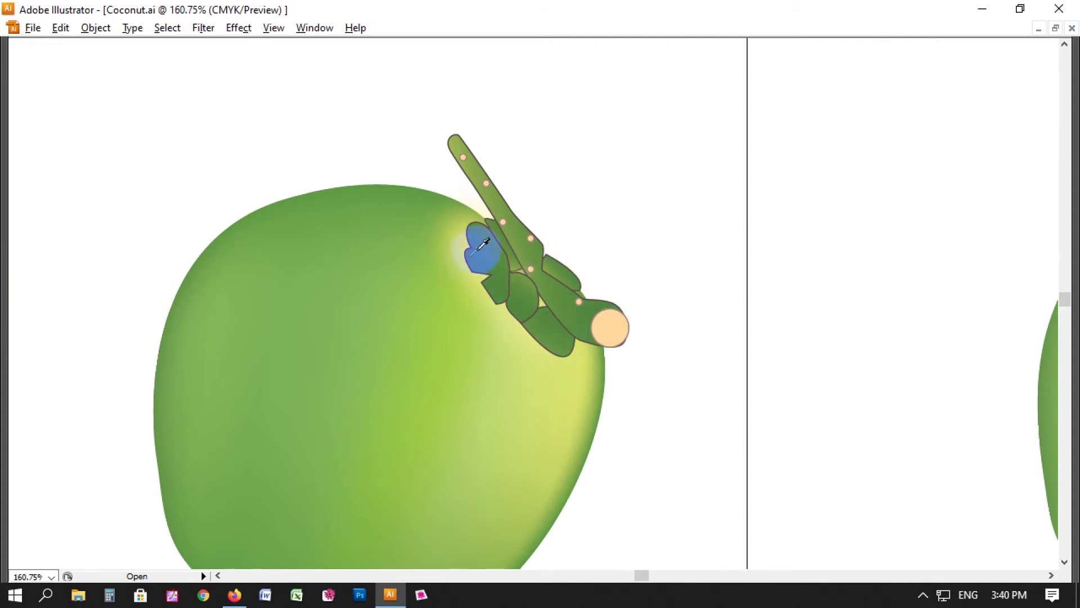
click(459, 181)
click(561, 225)
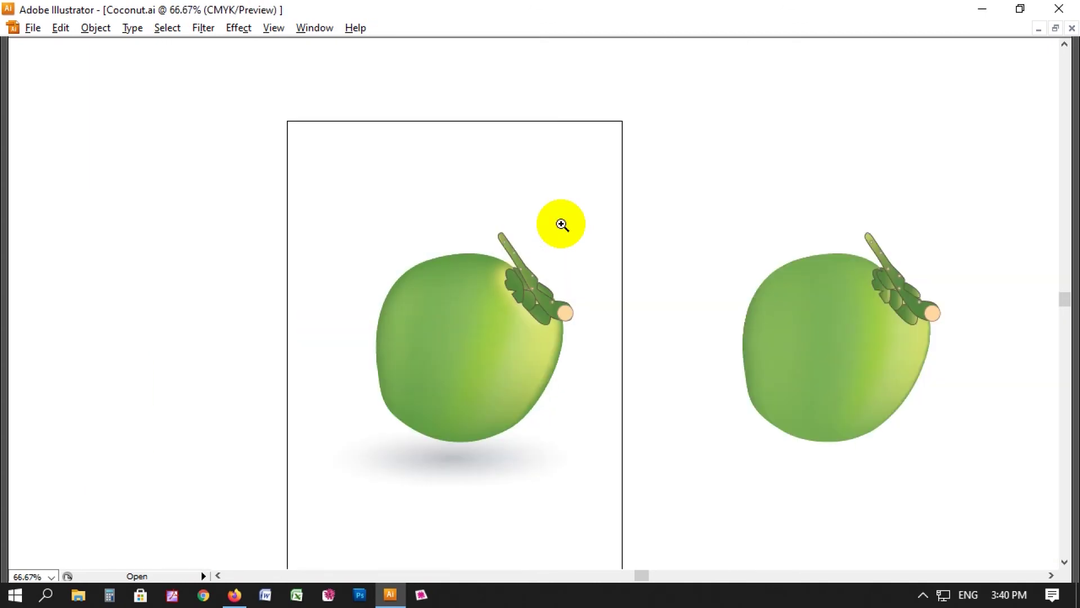
drag(335, 169, 994, 493)
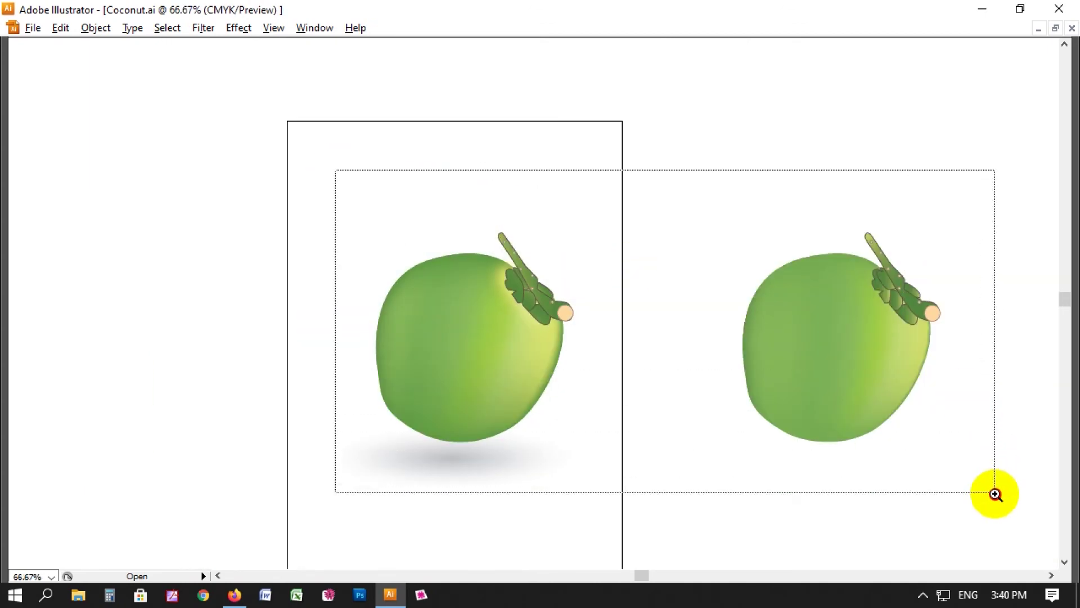
mouse_move(983, 410)
mouse_down()
mouse_move(926, 427)
mouse_move(960, 441)
mouse_up()
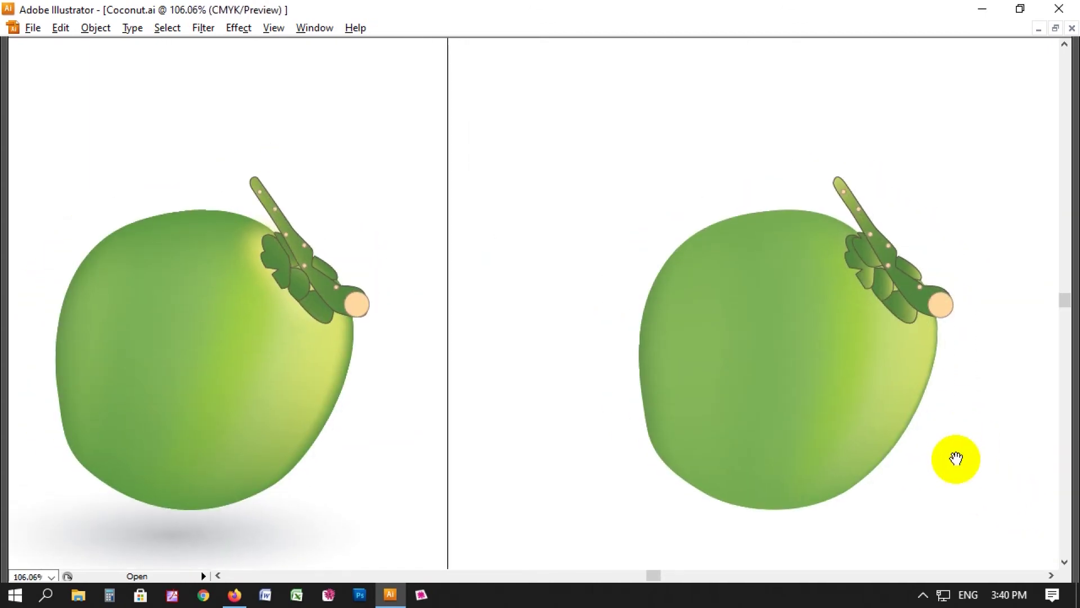
key(Tab)
- Select all the right coconut's leaves with the Group Selection tool
click(20, 95)
drag(38, 93, 79, 111)
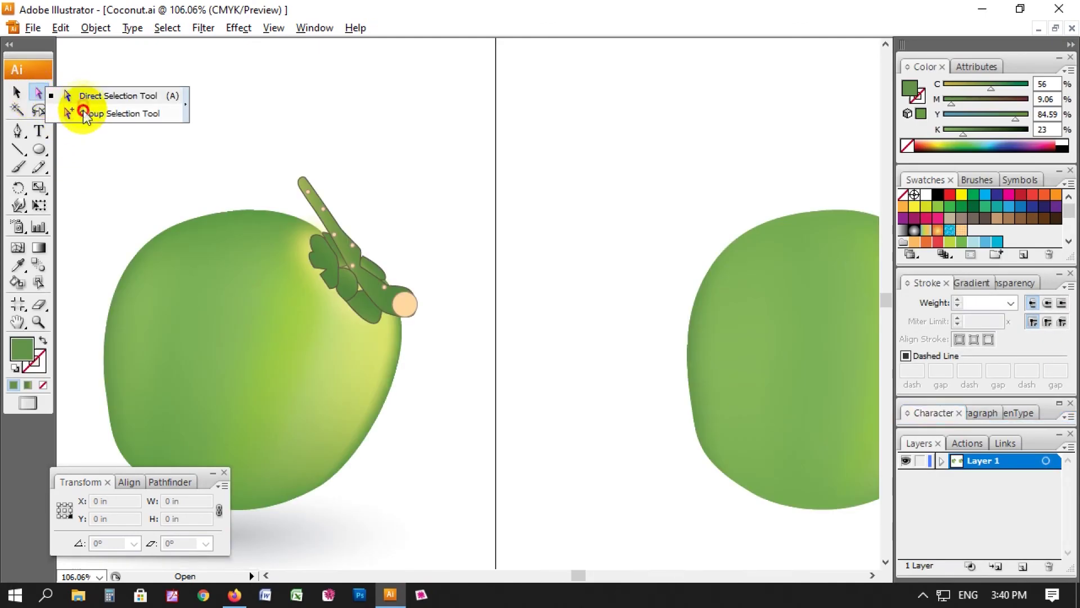
key(Tab)
key(ctrl+space)
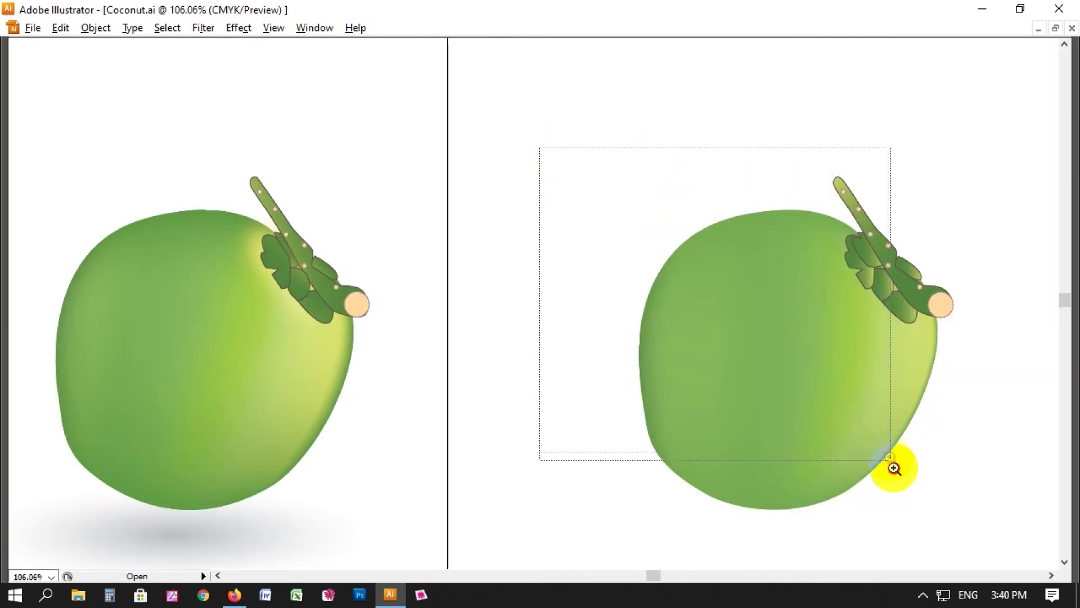
drag(538, 146, 897, 472)
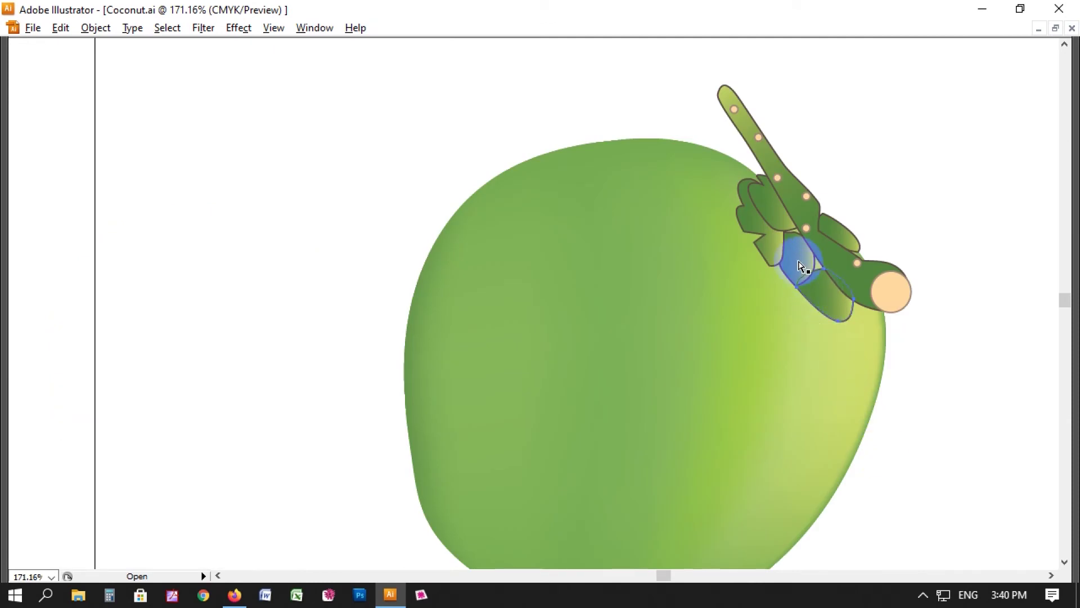
click(775, 235)
click(844, 265)
click(796, 241)
- Reframe the right coconut and open Effect > Stylize to reach Drop Shadow
key(ctrl+1)
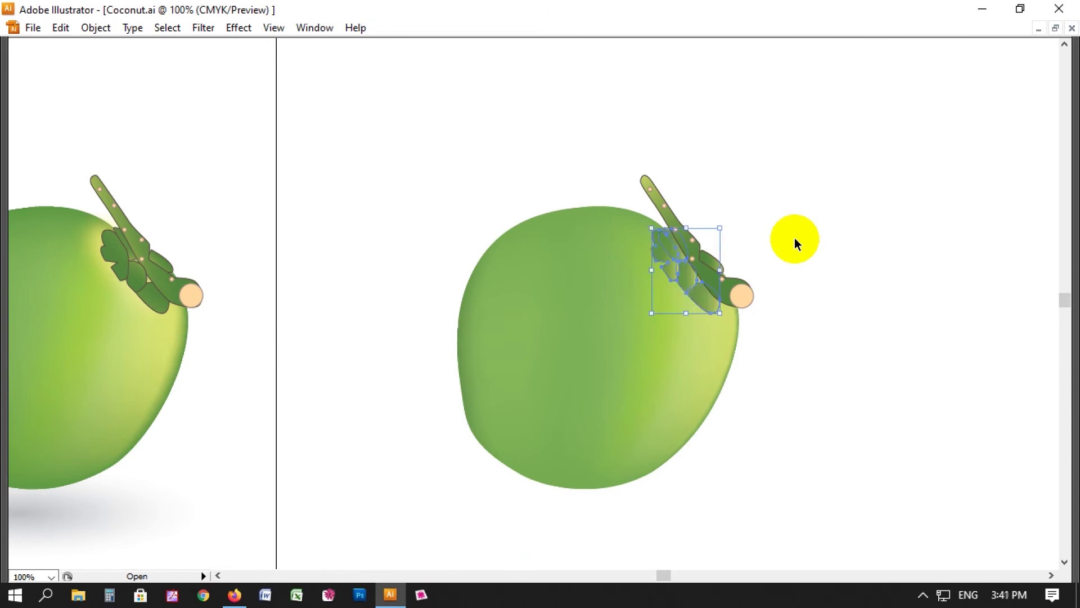
key(ctrl+minus)
drag(466, 220, 712, 430)
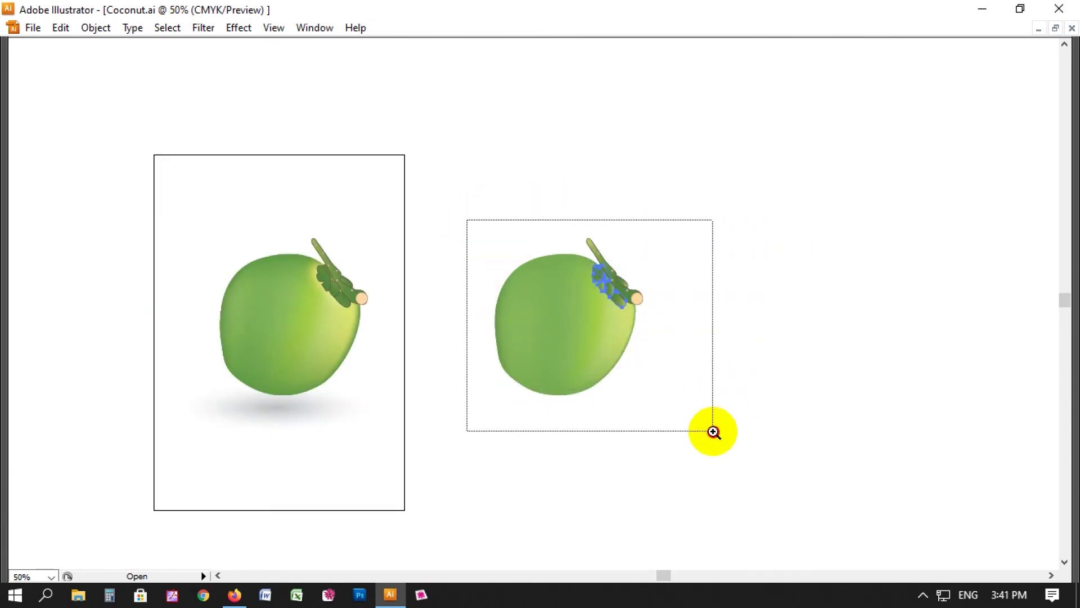
click(238, 27)
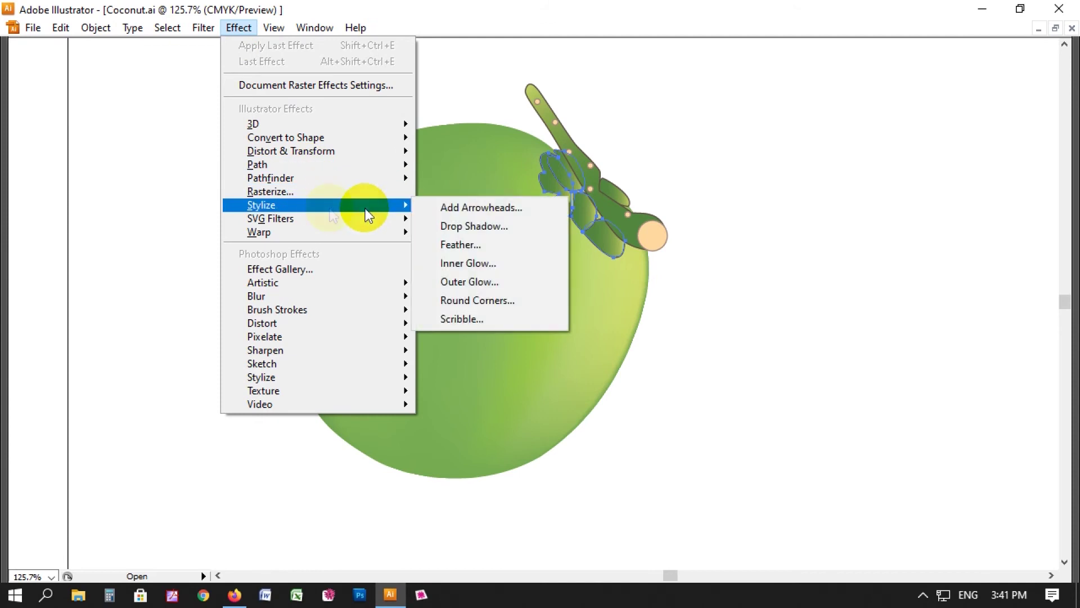
mouse_move(261, 205)
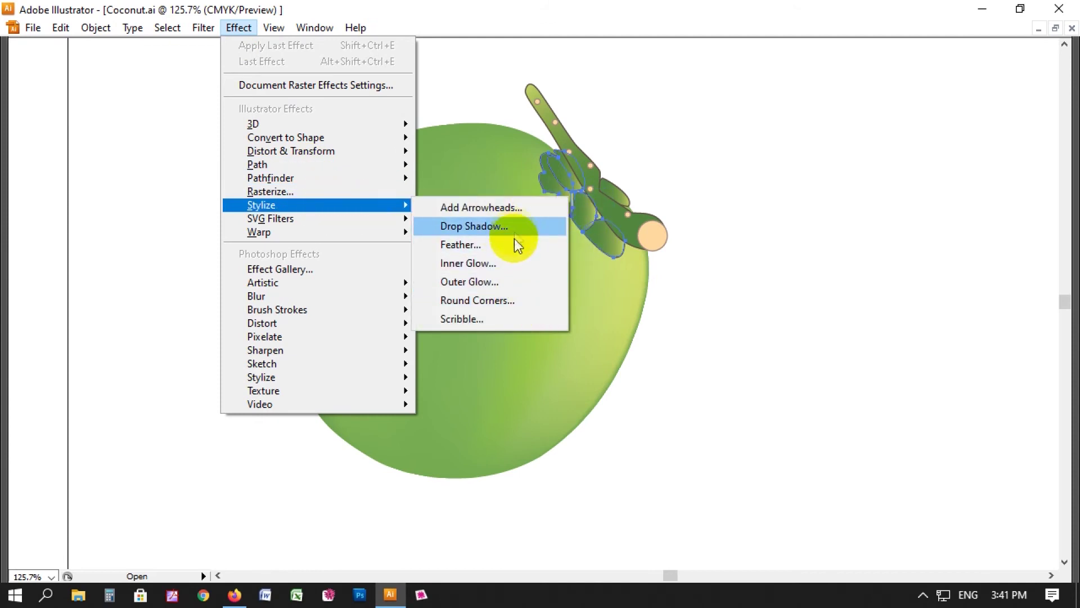
click(501, 225)
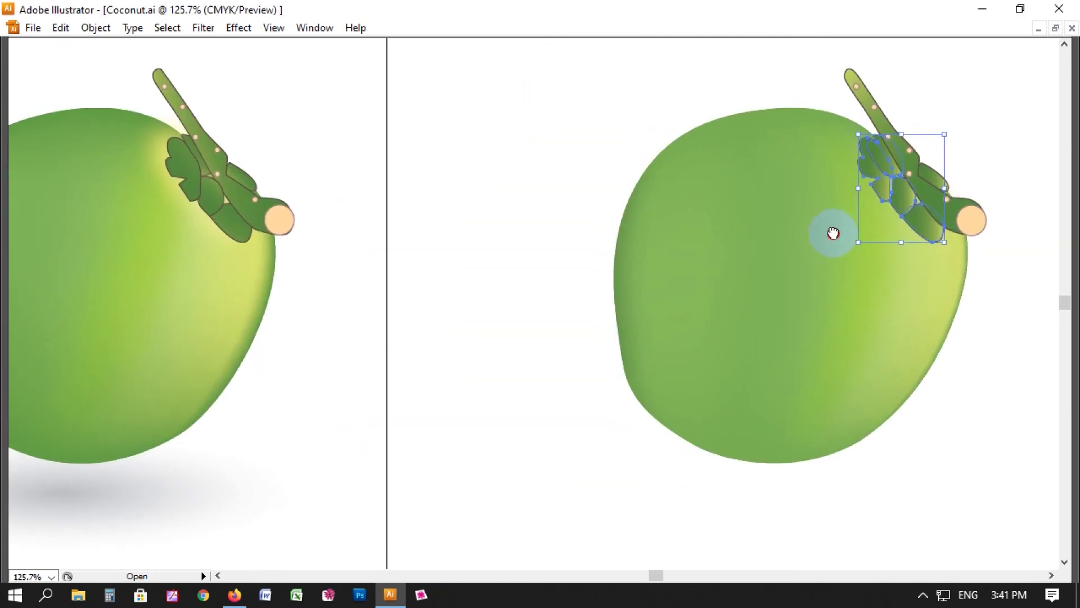
click(238, 28)
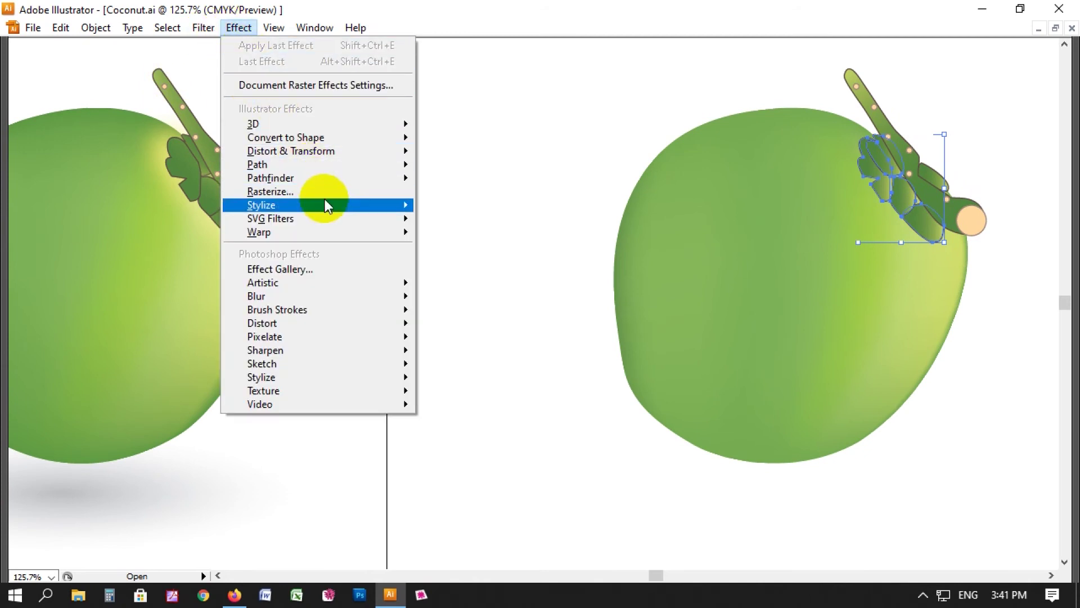
mouse_move(262, 205)
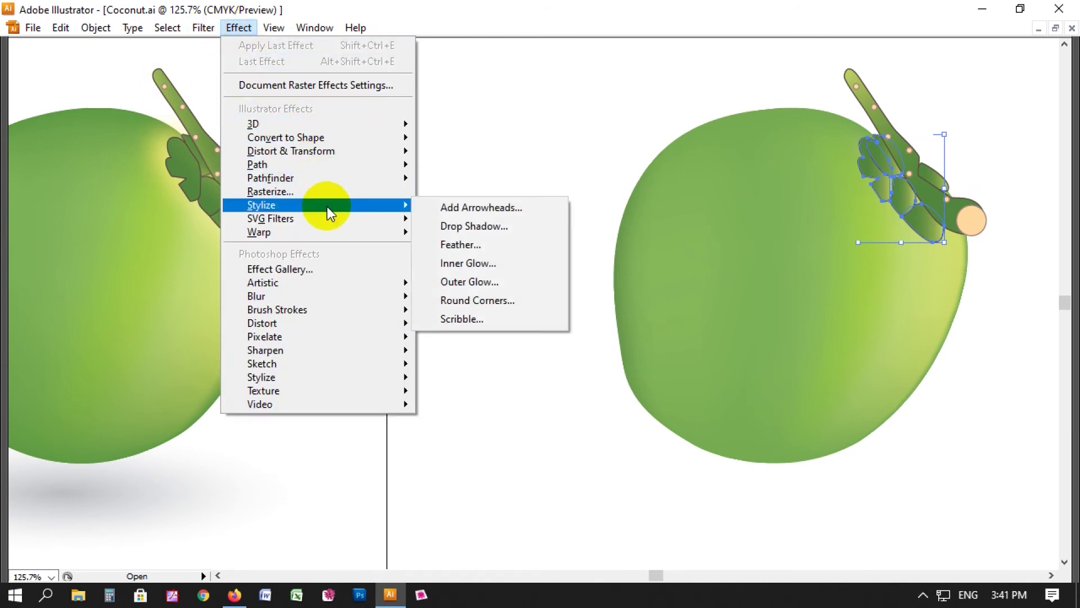
- Preview a Drop Shadow on the leaves in Screen mode with light-yellow colour F7F492
click(531, 224)
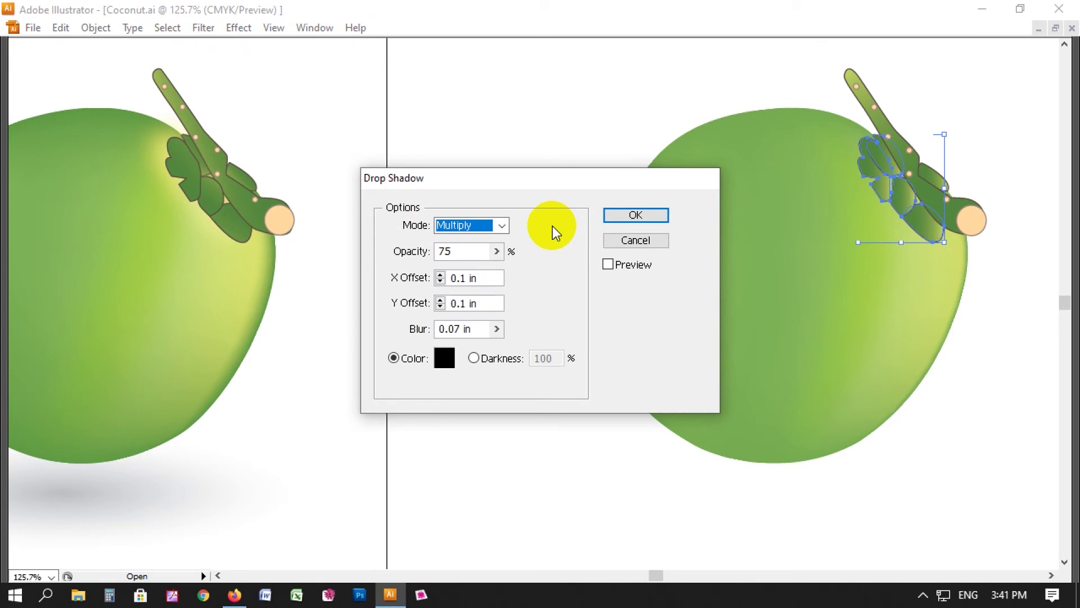
click(608, 265)
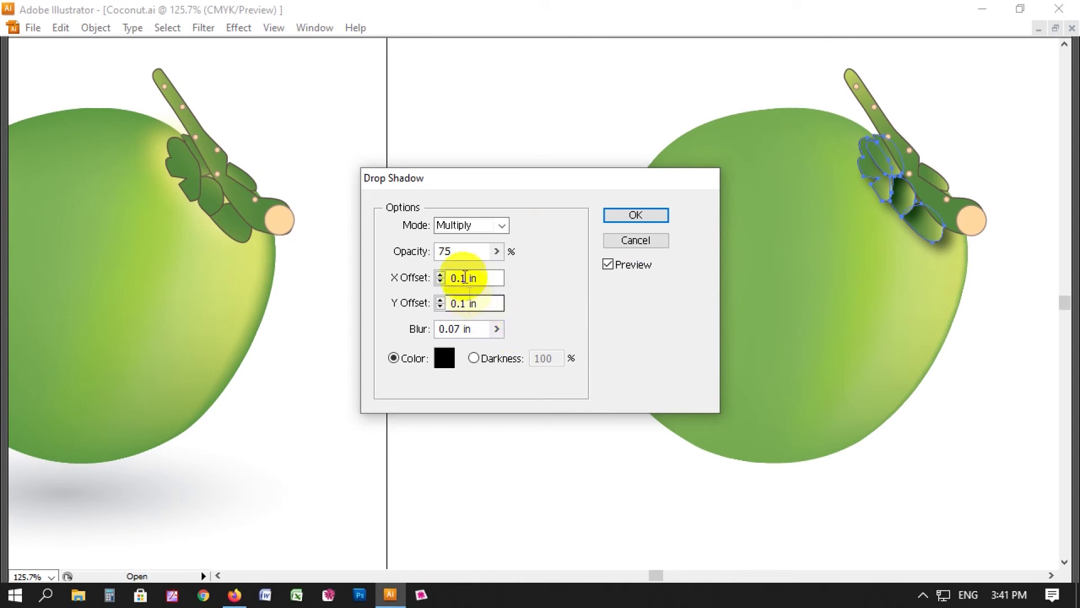
click(501, 226)
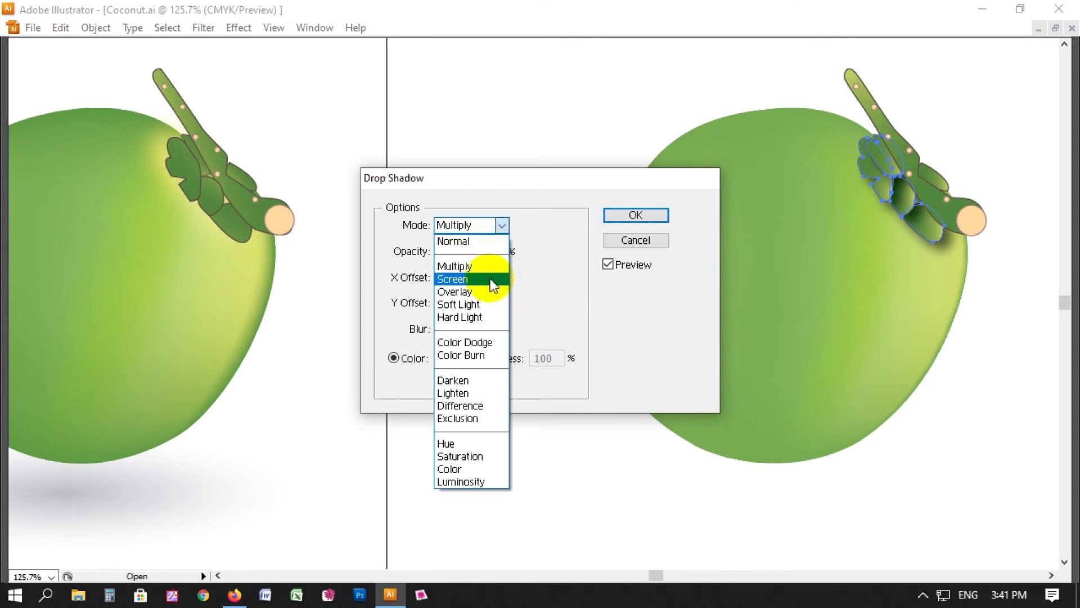
click(491, 279)
click(458, 330)
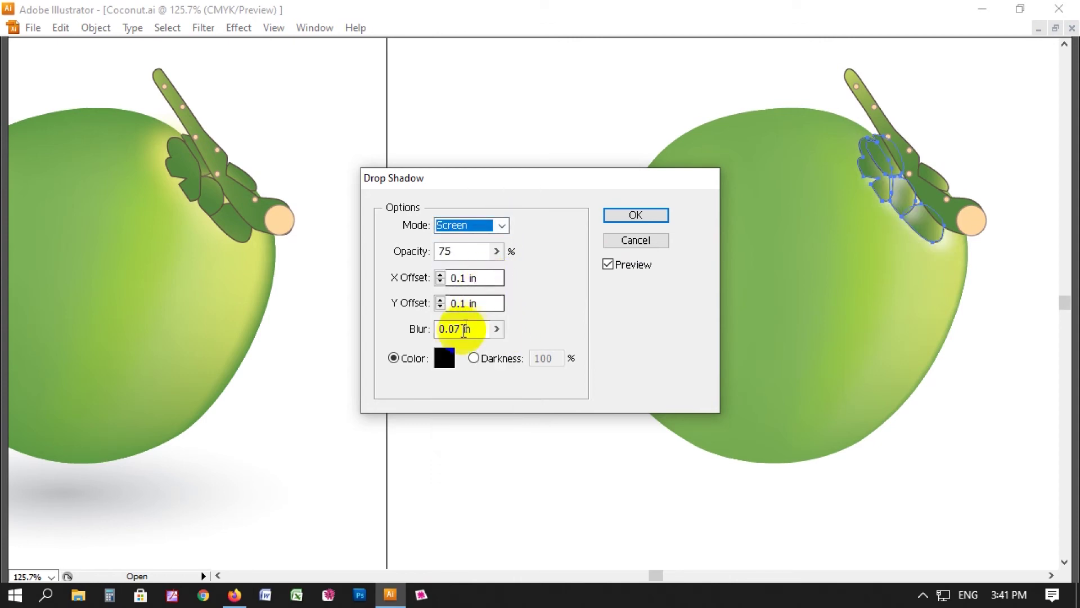
click(442, 363)
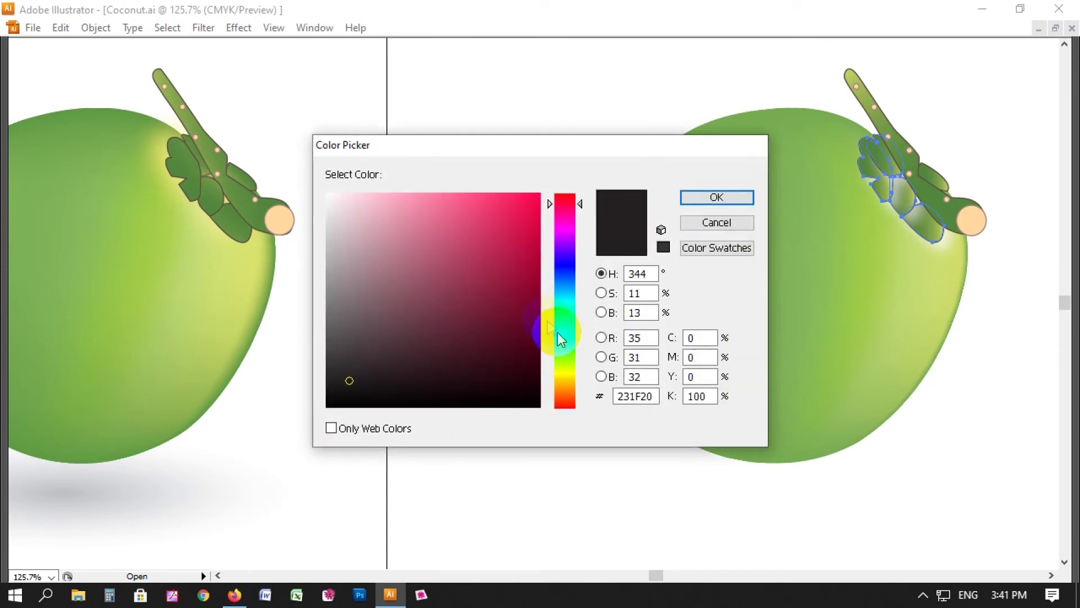
drag(560, 338, 563, 374)
click(416, 198)
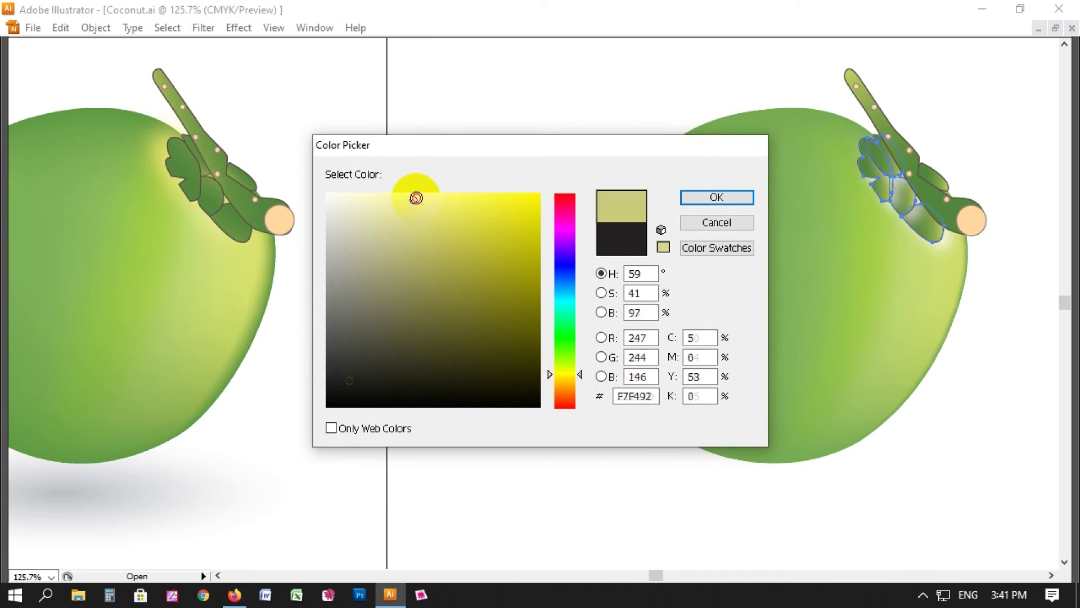
click(704, 198)
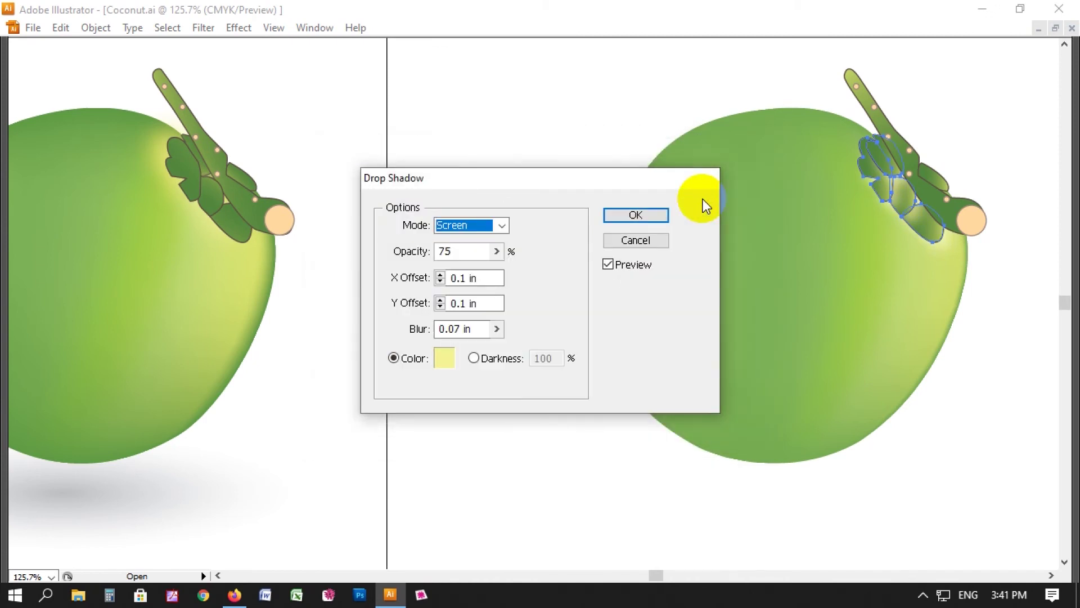
- Increase the glow's blur and set its offsets to X -0.25 in, Y 0 in
click(496, 328)
drag(418, 356, 417, 353)
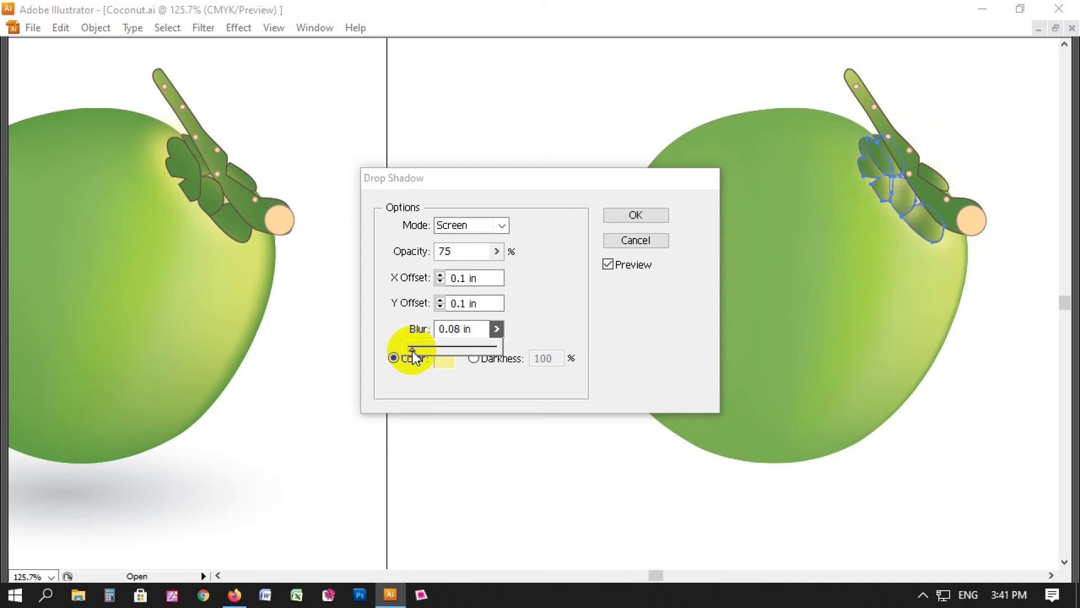
click(440, 281)
click(441, 281)
text(-0.5)
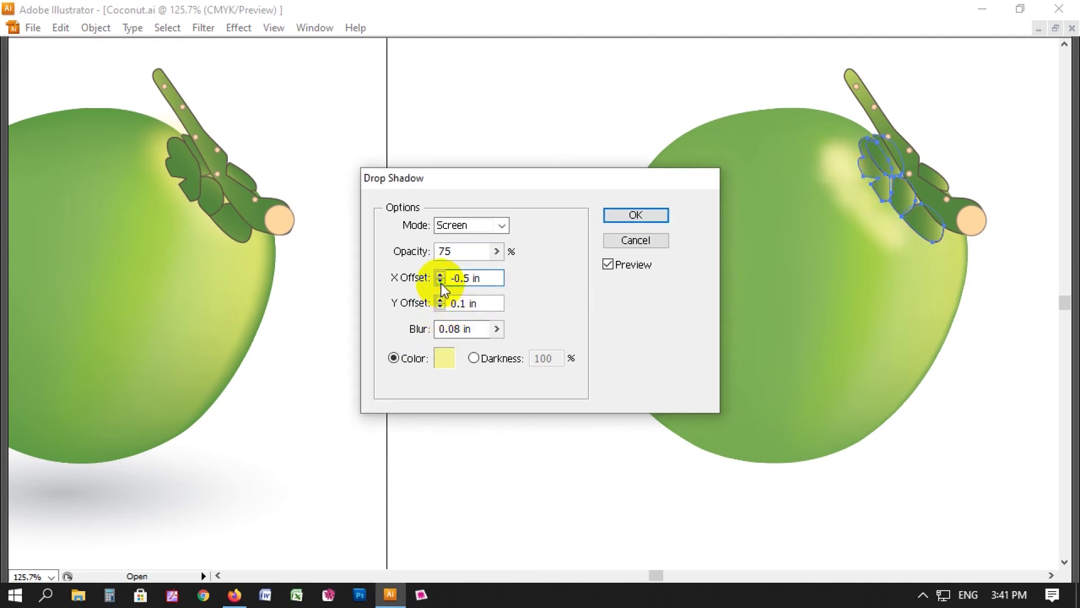
click(440, 275)
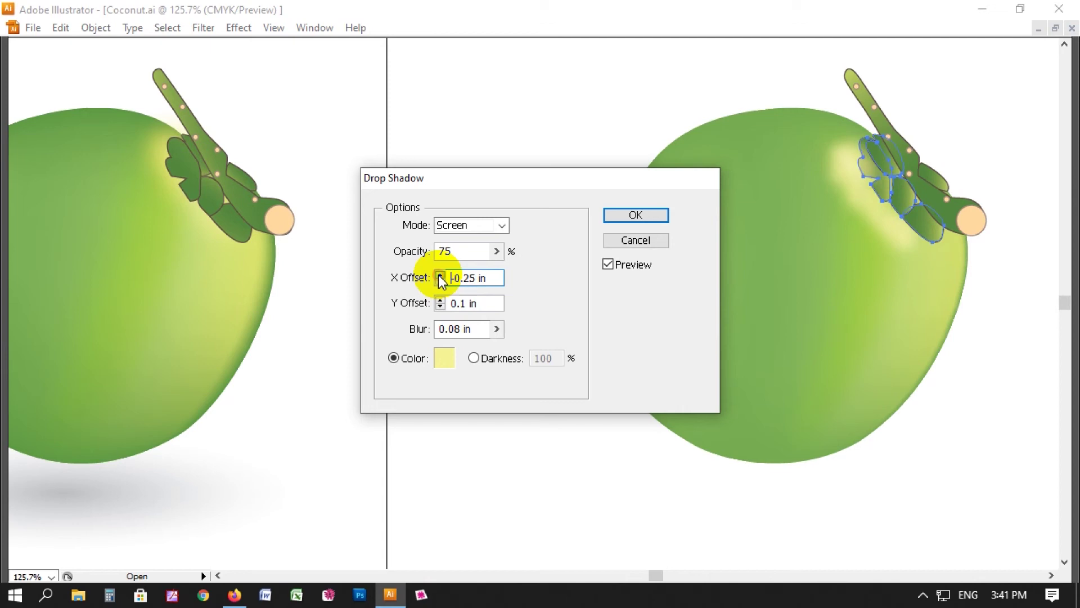
click(441, 275)
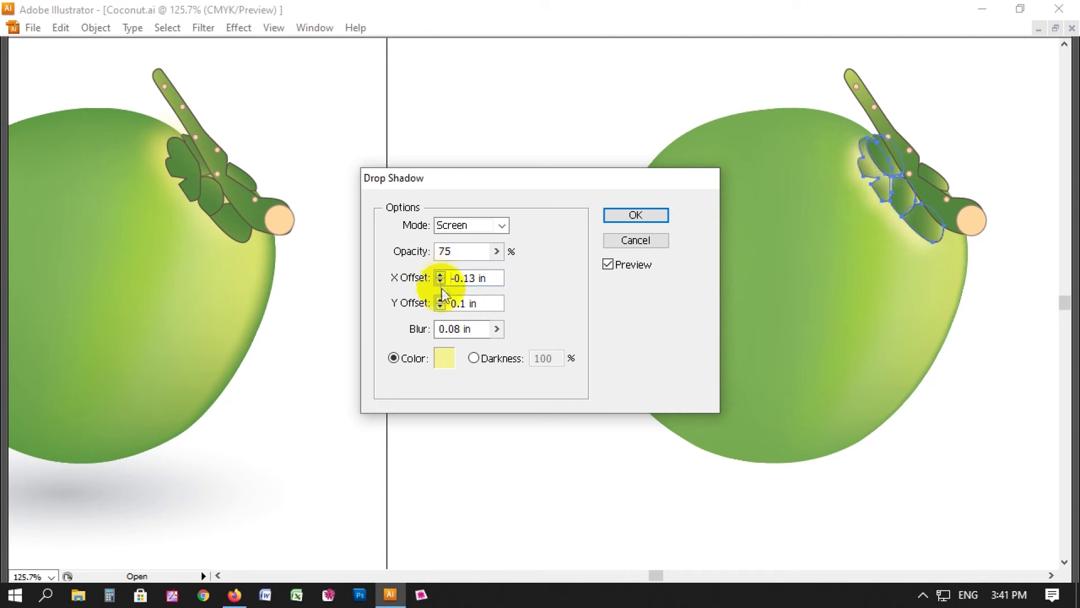
click(439, 307)
click(440, 307)
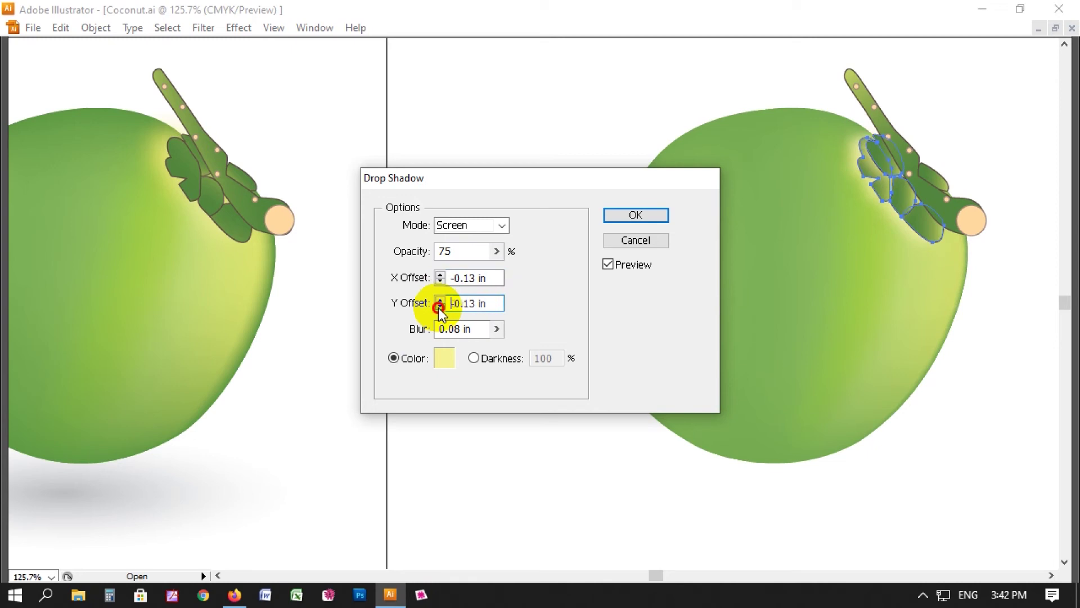
click(440, 304)
click(441, 299)
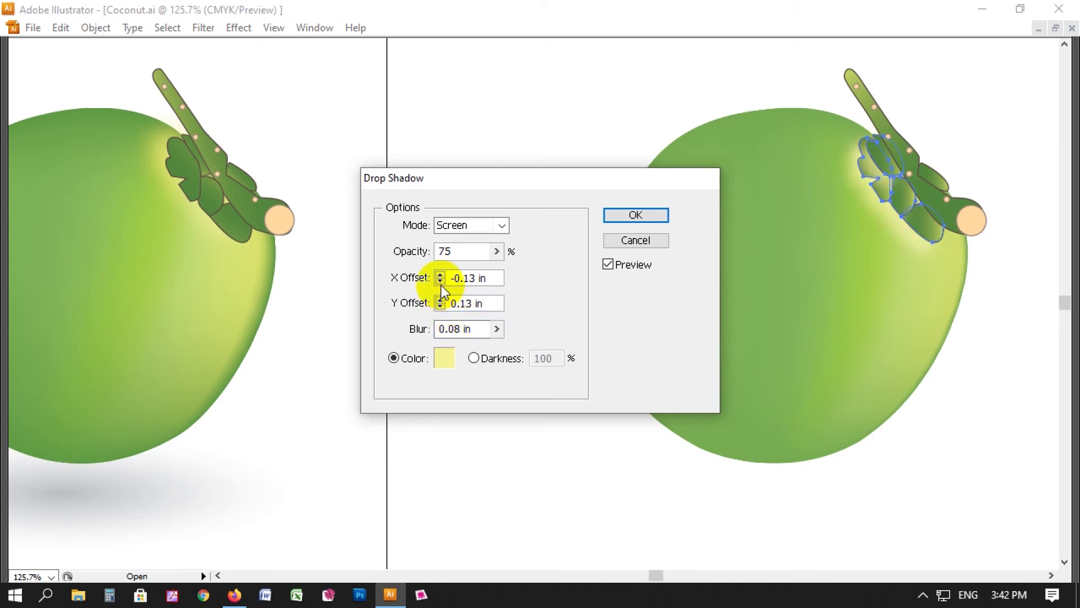
click(441, 307)
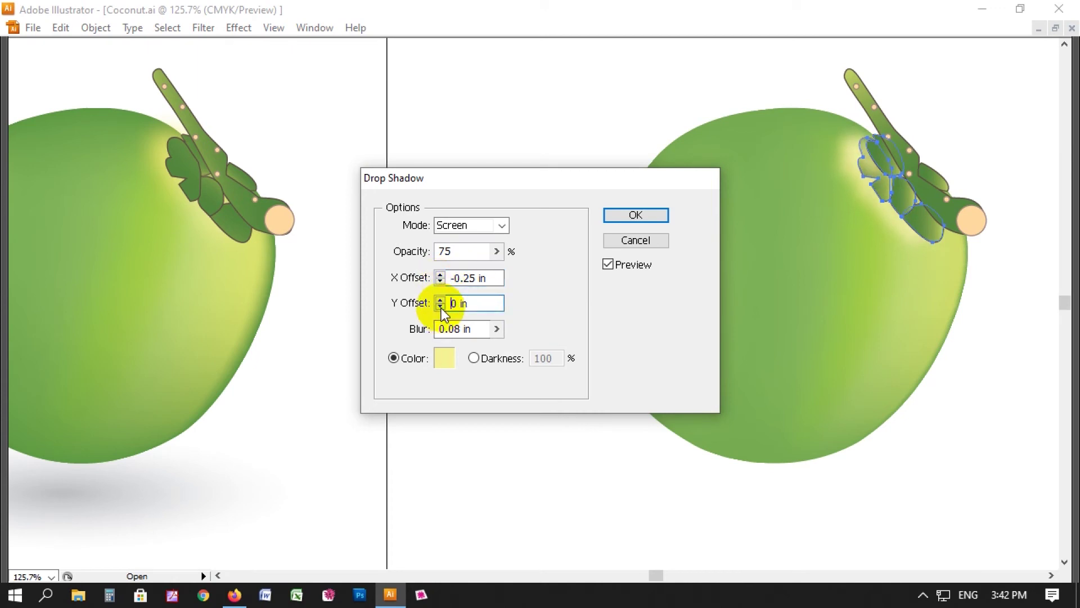
- Set the leaves' Screen drop shadow blur to exactly 0.15 in
click(497, 329)
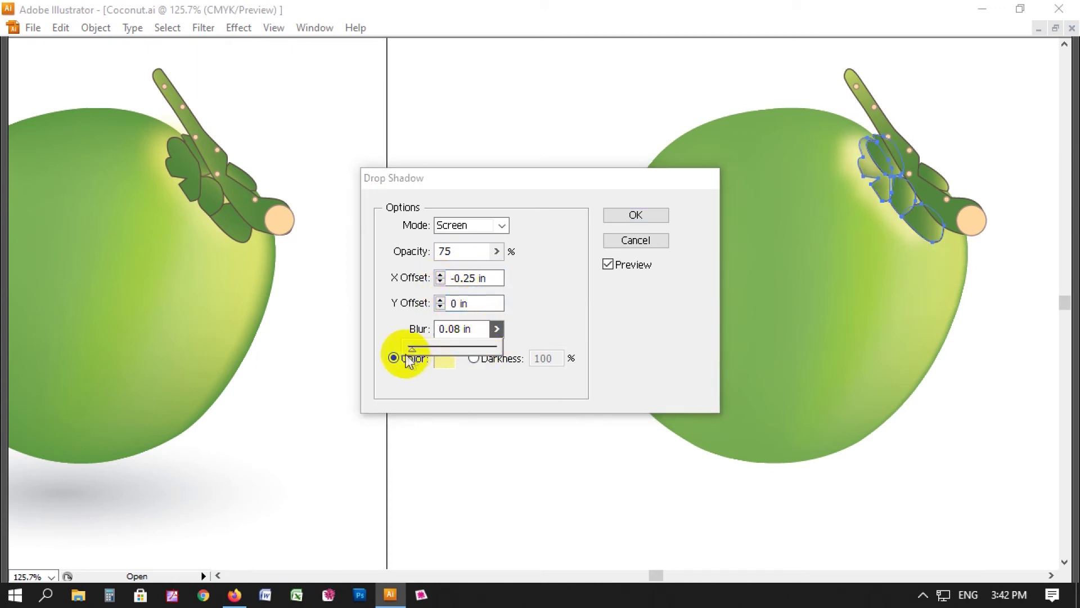
drag(411, 347, 413, 349)
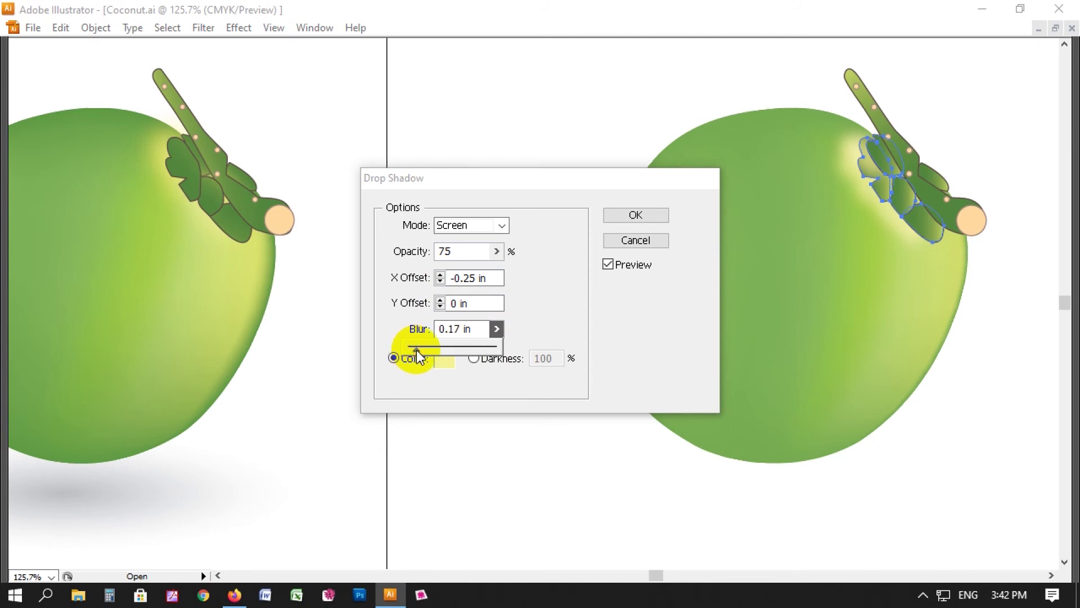
drag(416, 350, 416, 348)
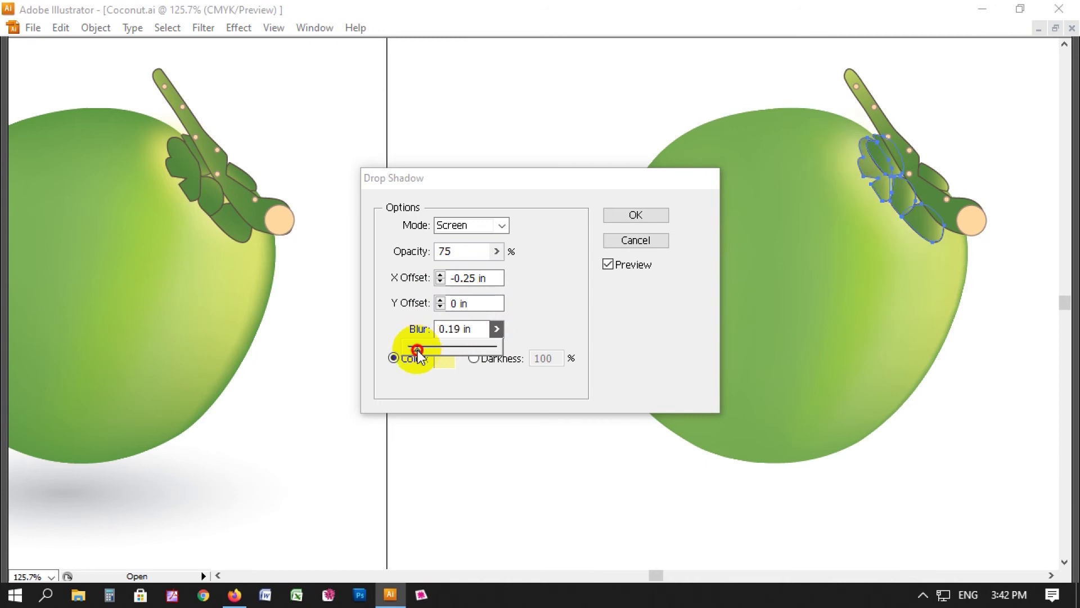
drag(418, 349, 416, 350)
double_click(452, 329)
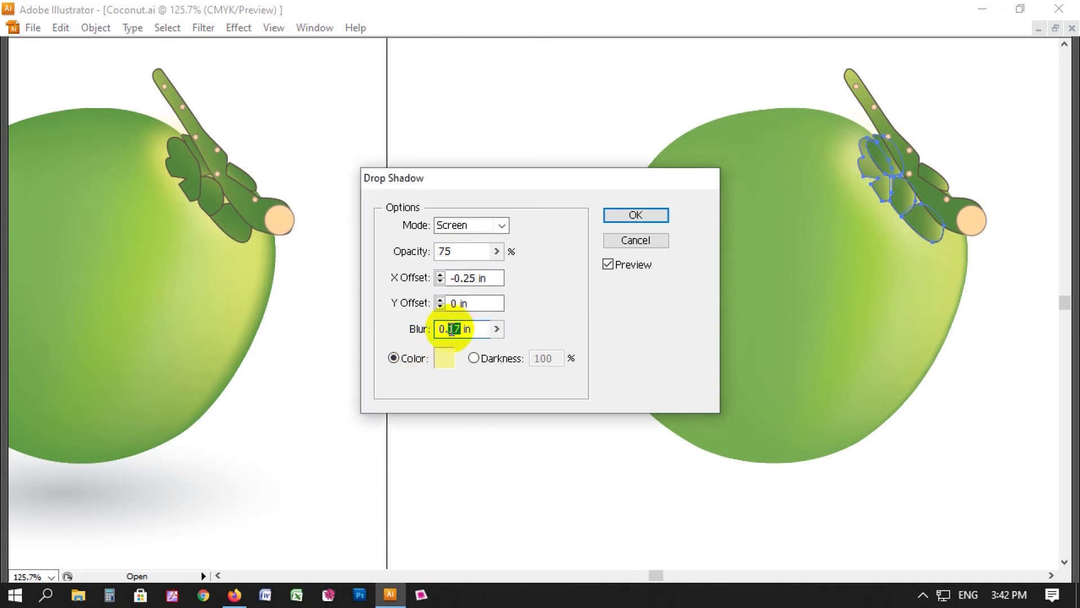
text(5)
key(Tab)
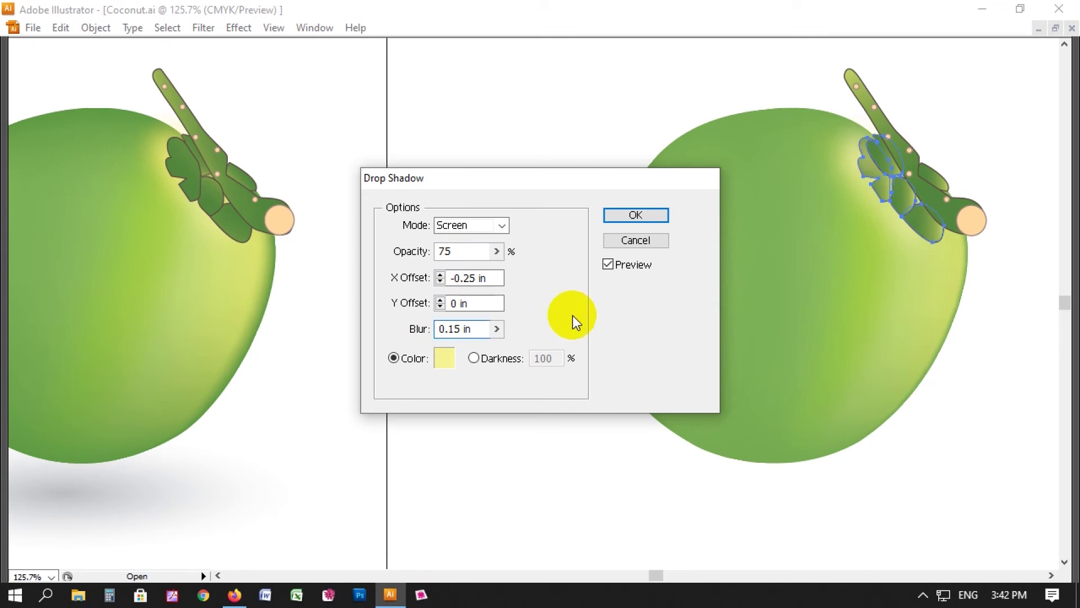
- Raise the glow's opacity to 100% after trying different offsets
click(440, 306)
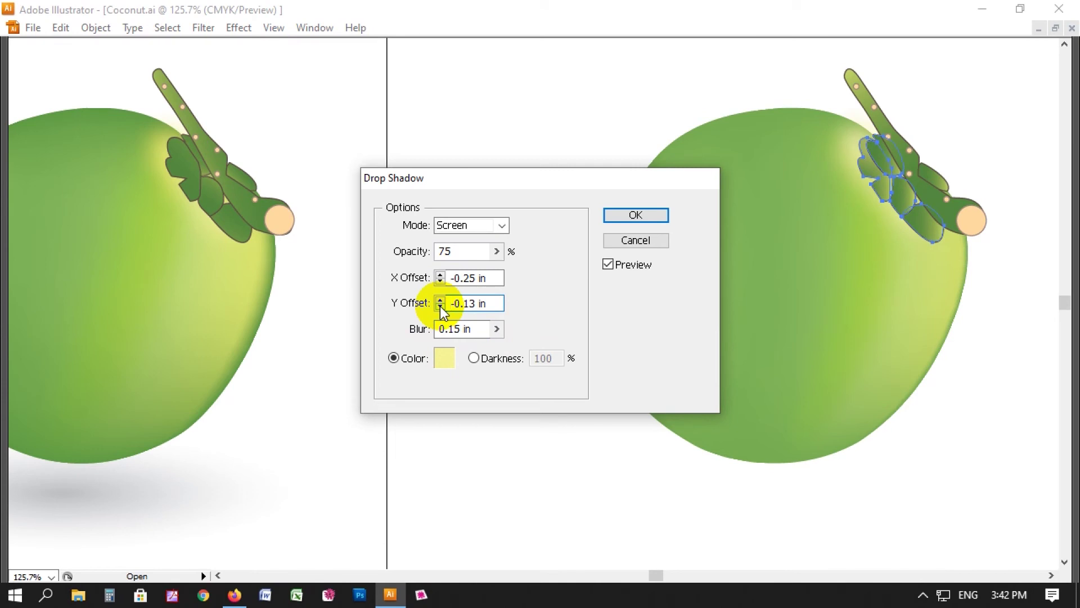
click(440, 274)
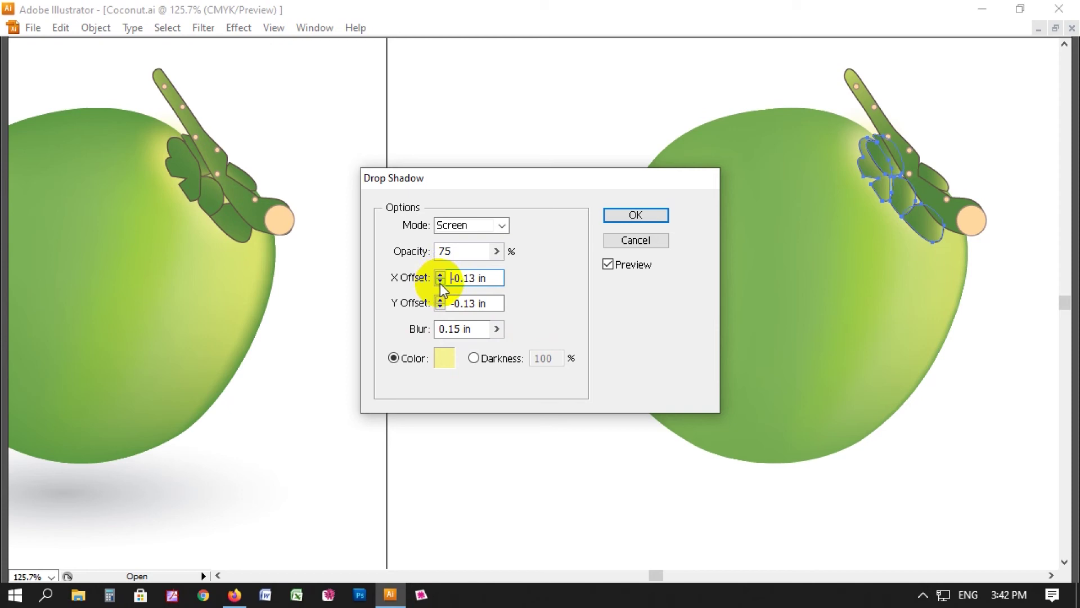
click(440, 282)
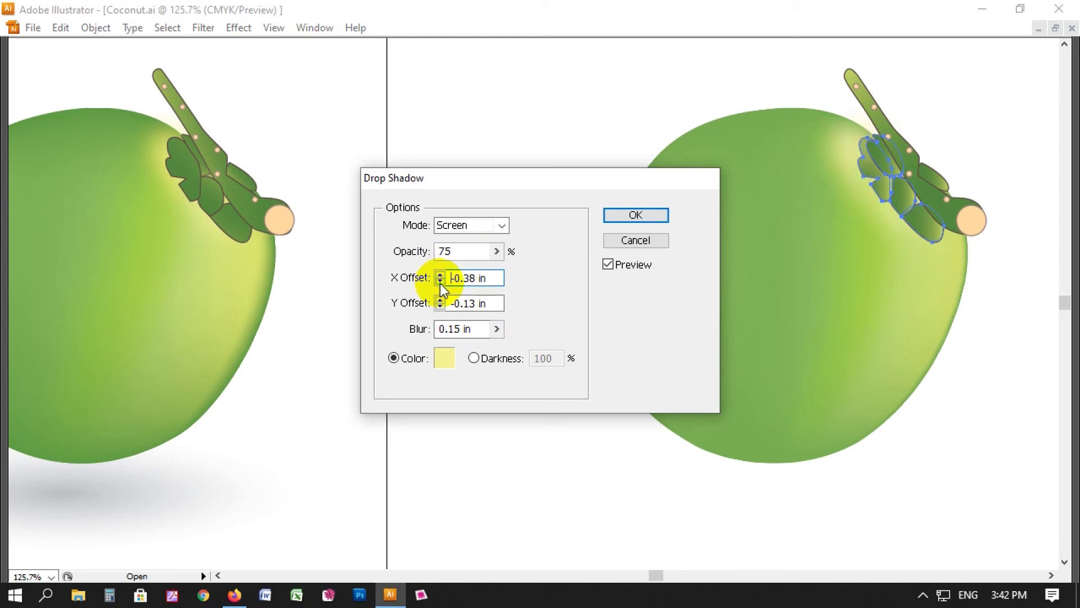
click(440, 275)
click(441, 301)
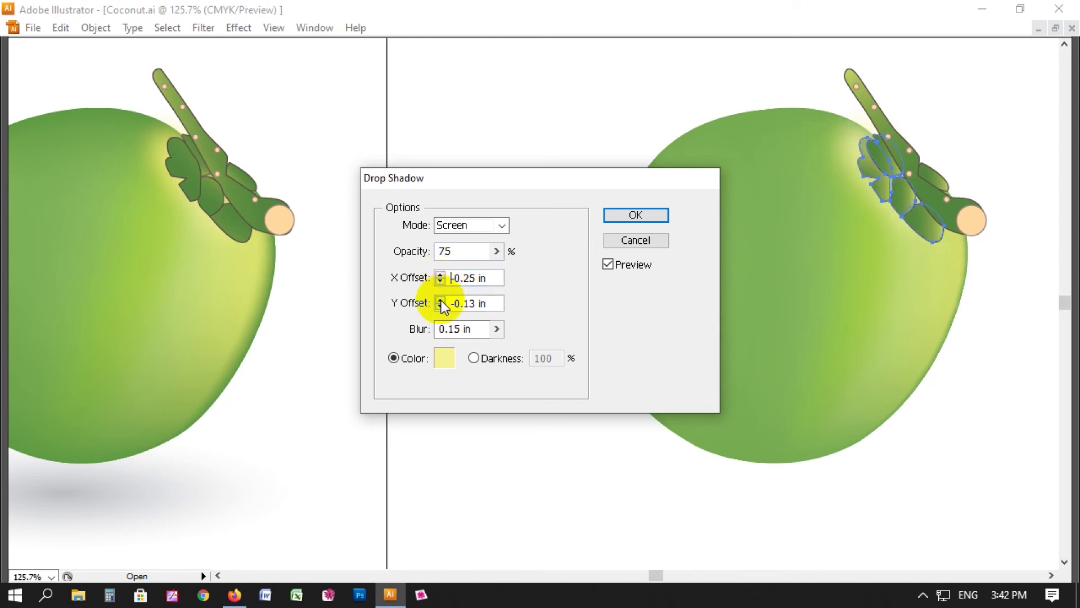
click(496, 251)
drag(475, 270, 513, 281)
click(555, 294)
- Set the glow's vertical offset to -0.05 in
click(441, 278)
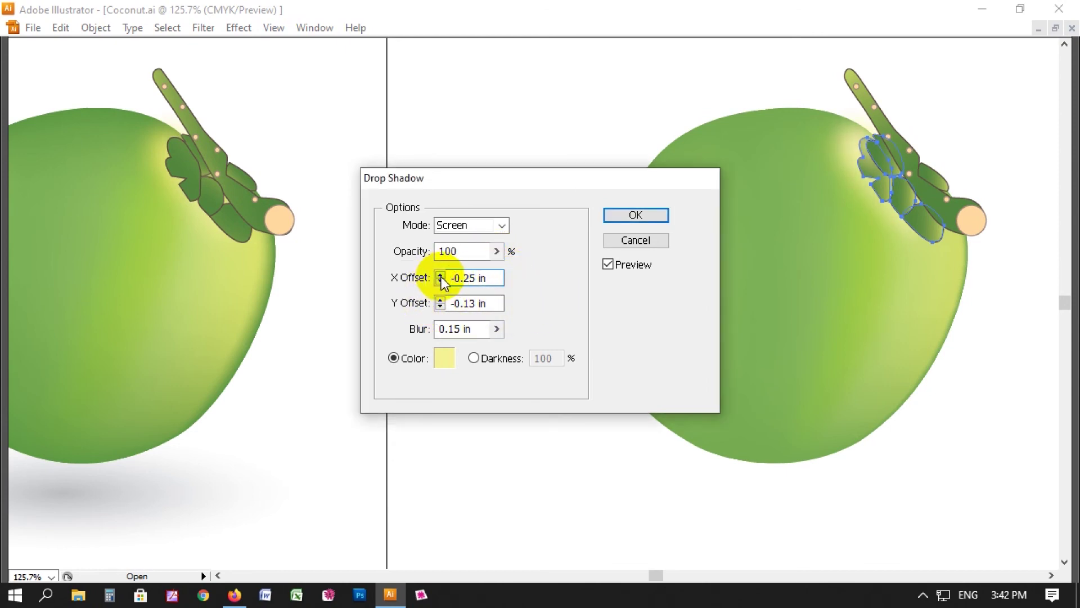
click(440, 275)
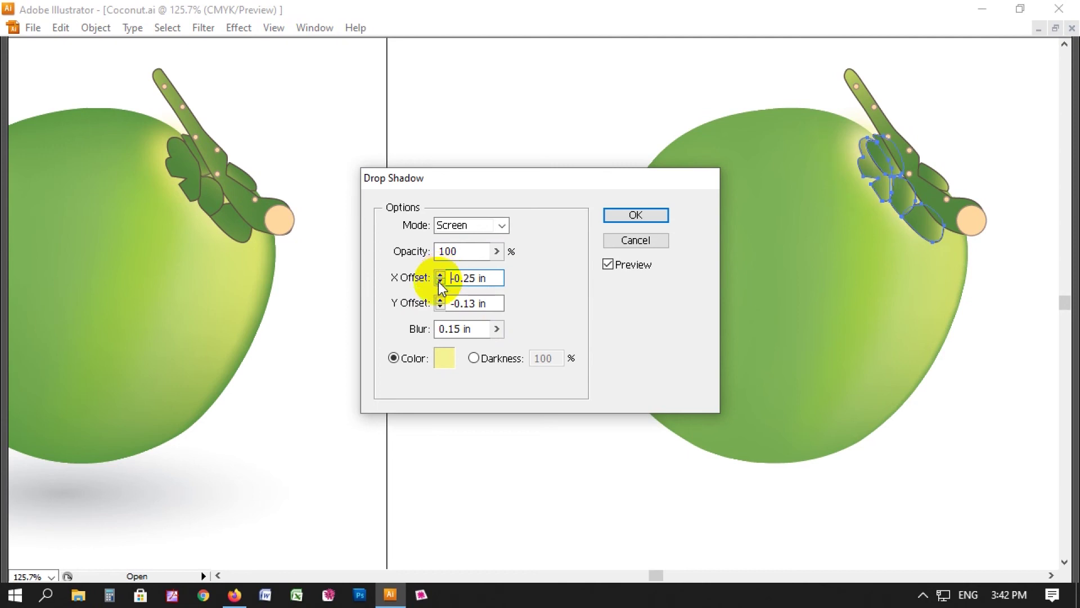
click(440, 300)
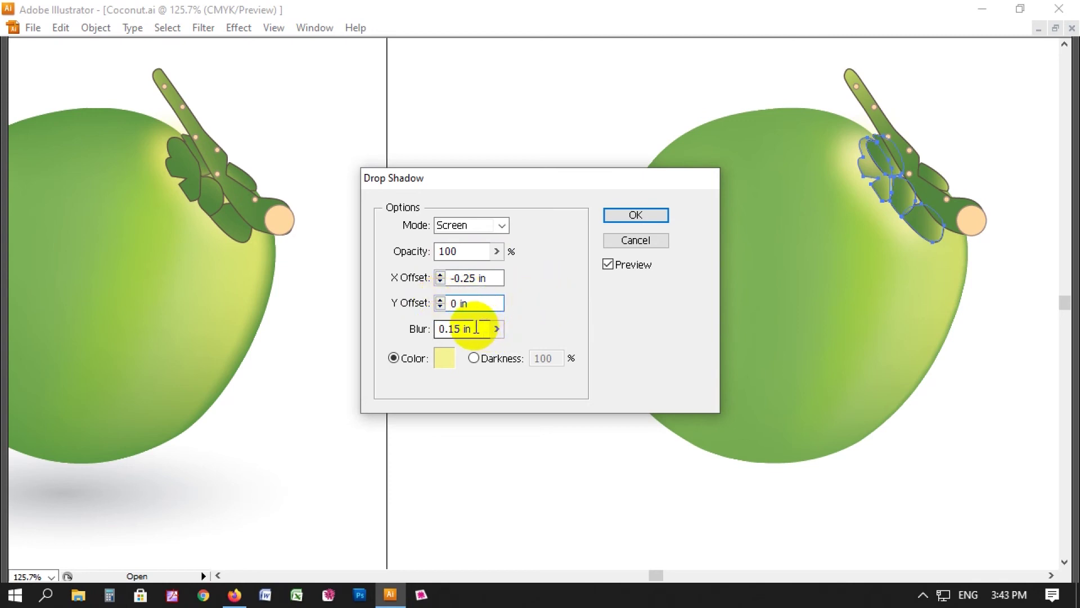
click(439, 307)
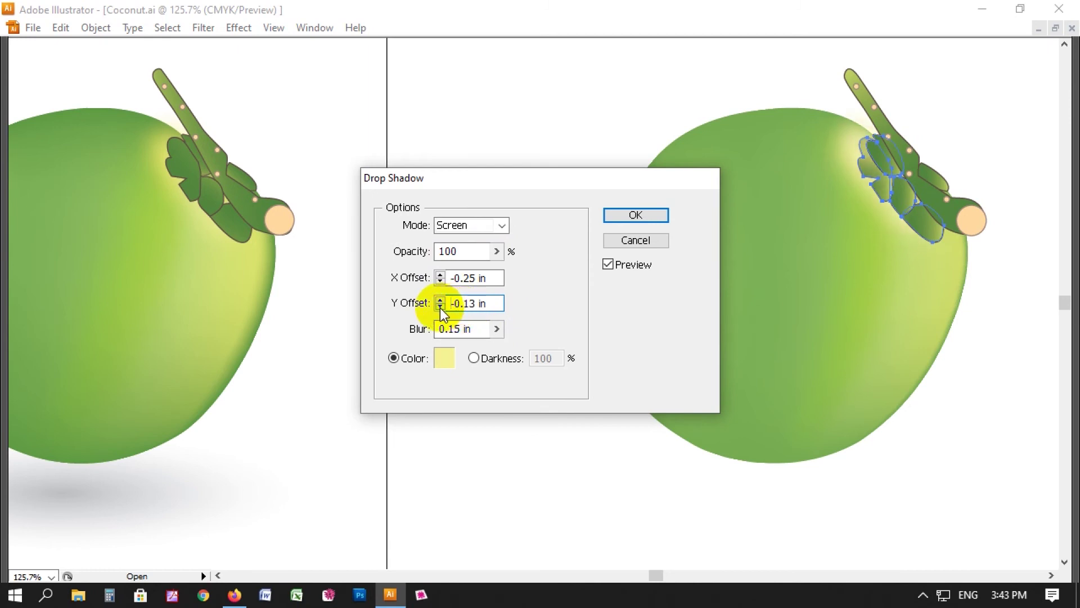
drag(497, 303, 467, 309)
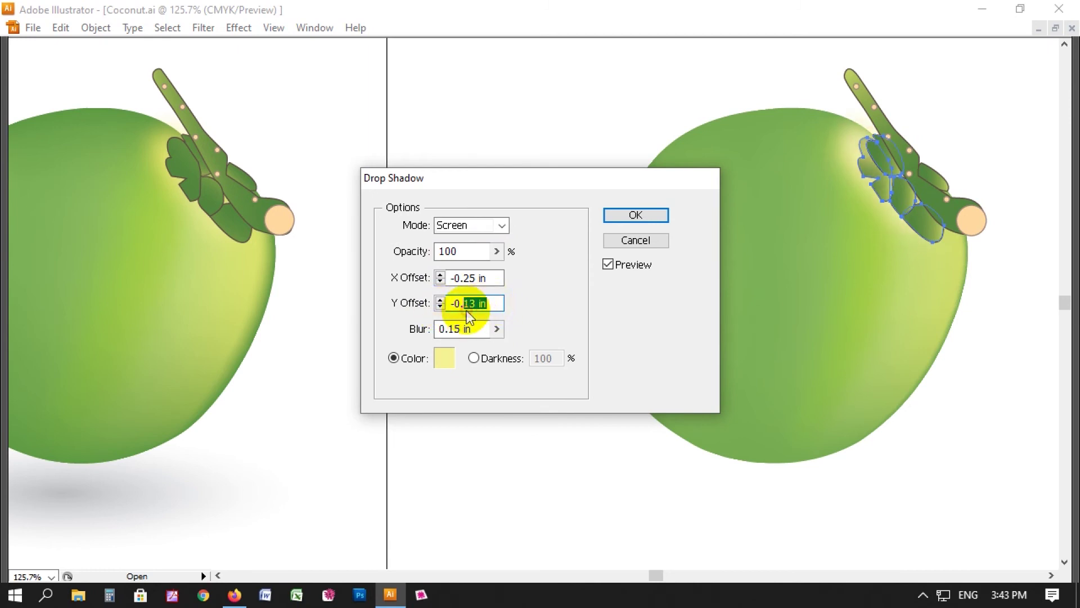
text(5)
click(628, 325)
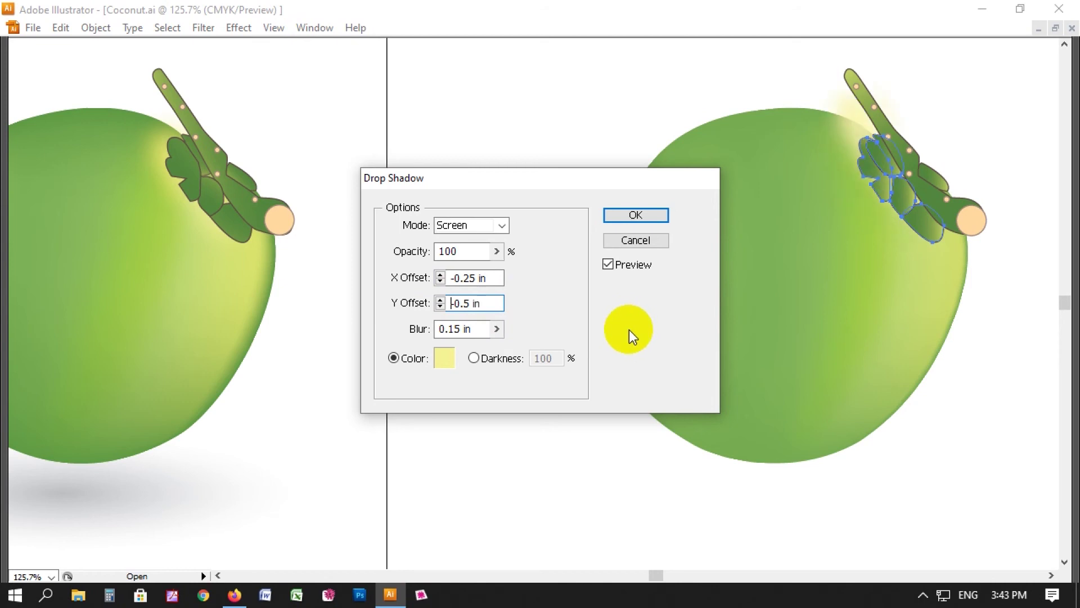
drag(485, 304, 465, 310)
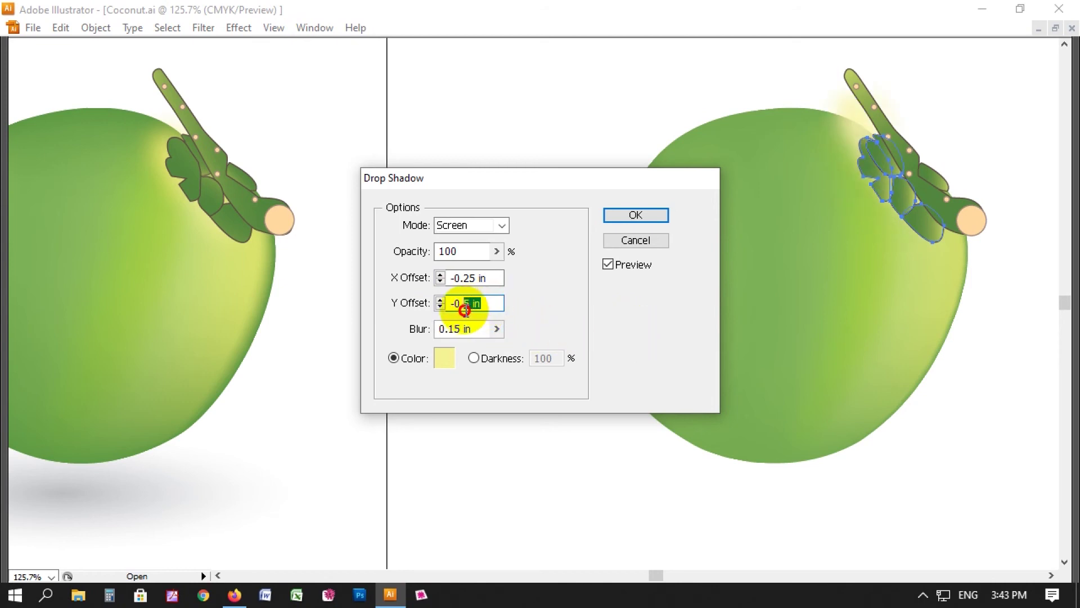
text(05)
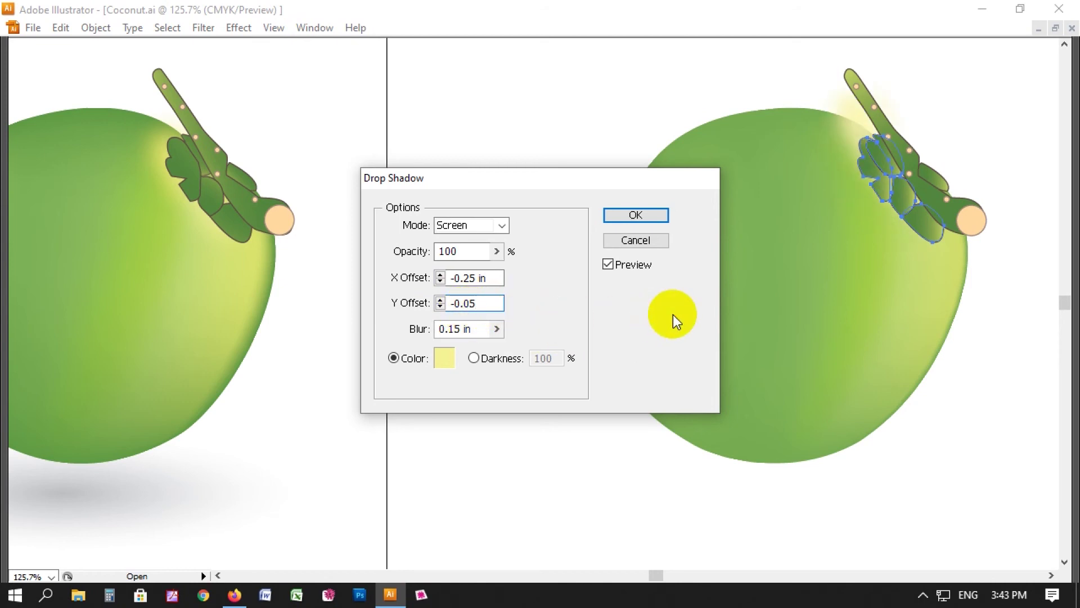
click(669, 316)
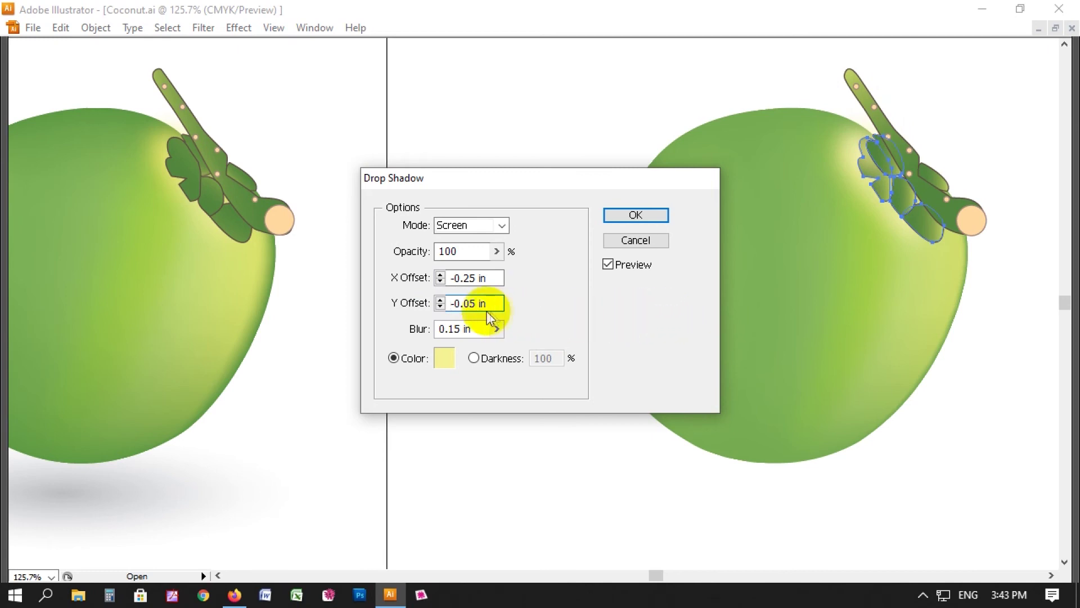
- Set the horizontal offset to -0.2 in and apply the glow to the leaves
double_click(465, 278)
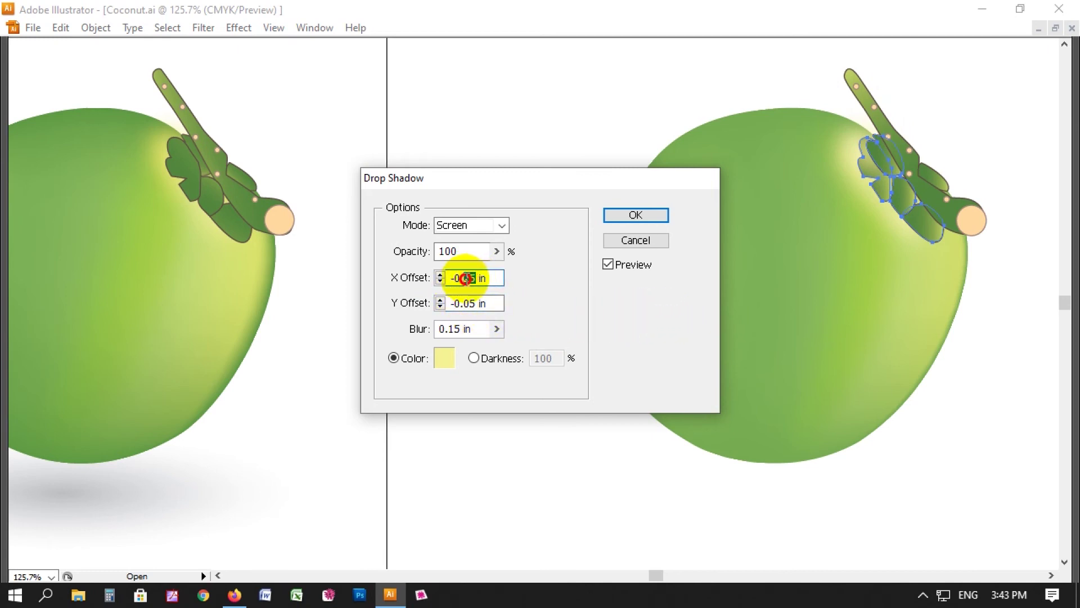
text(15)
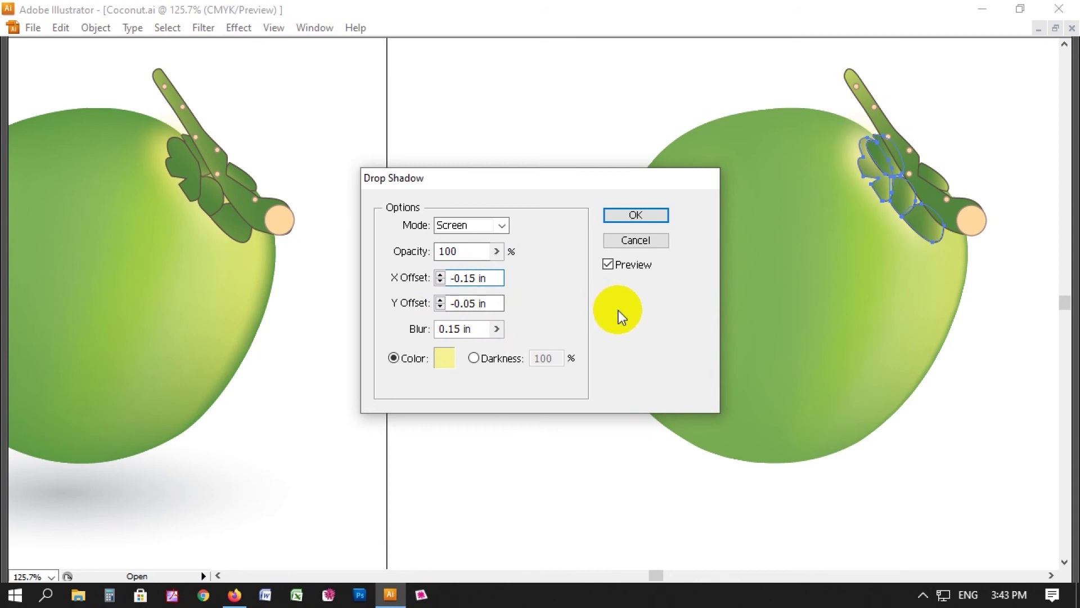
double_click(466, 278)
text(15)
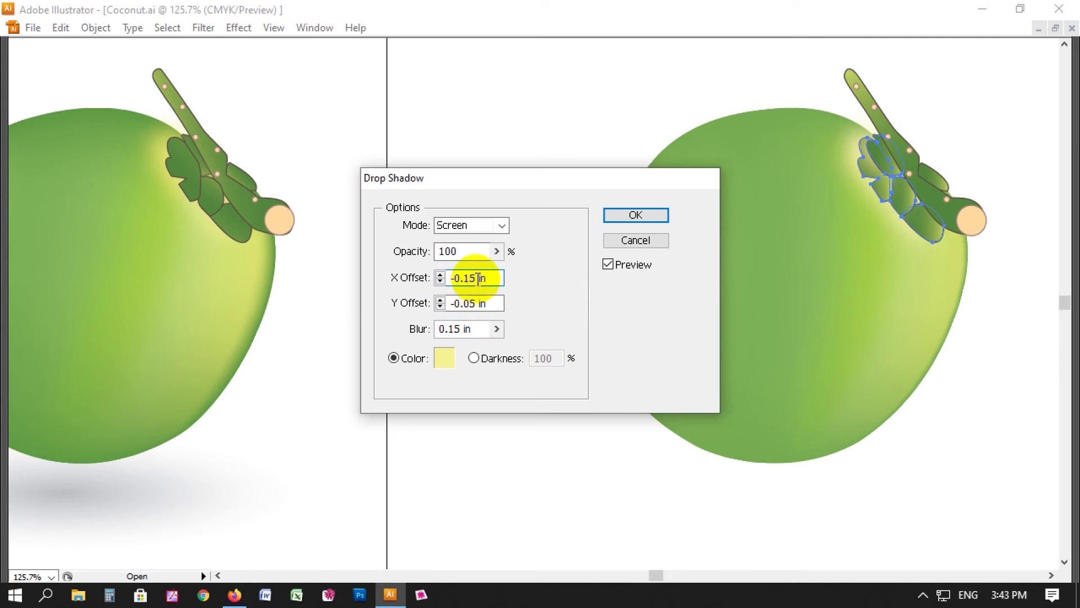
key(BackSpace)
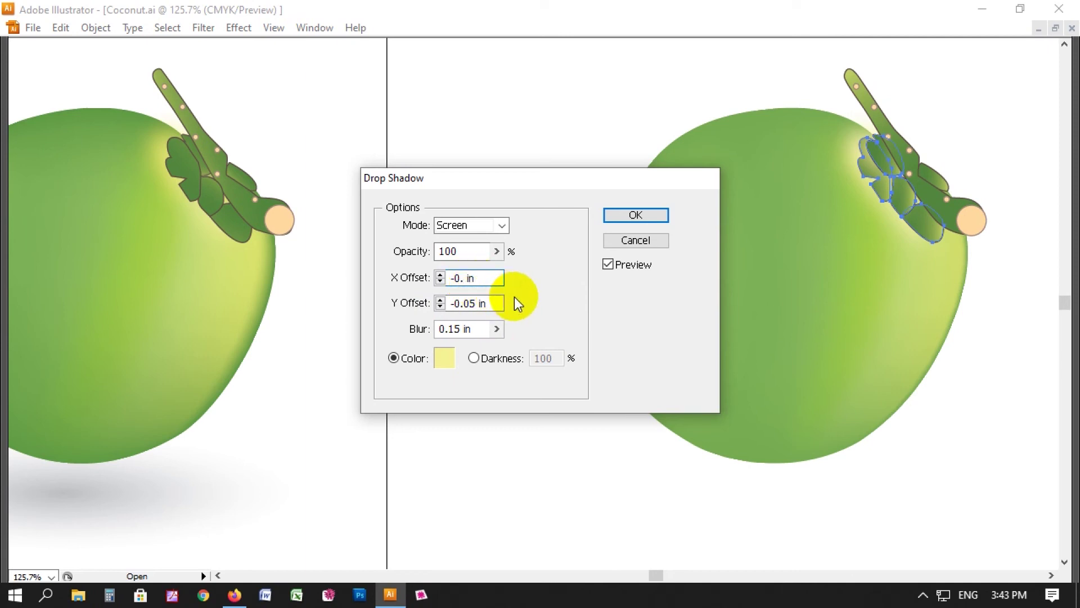
text(2)
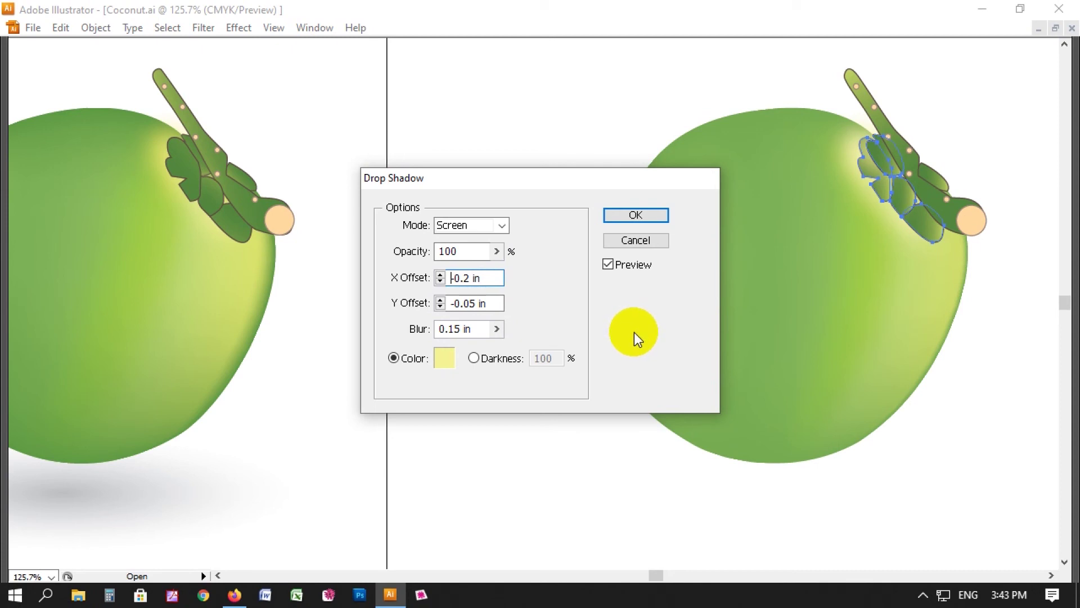
click(635, 215)
click(550, 190)
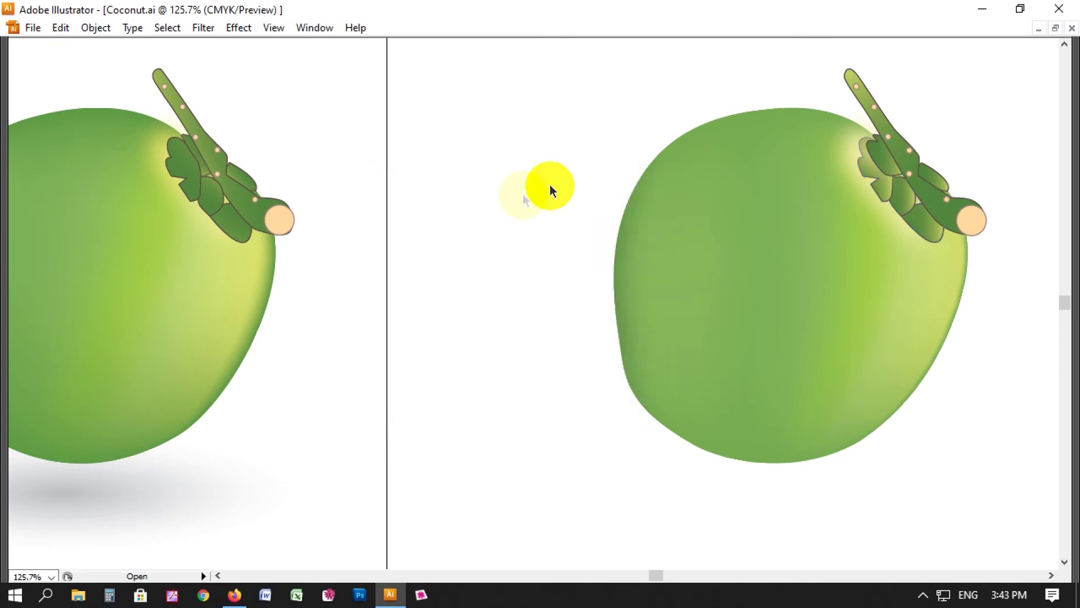
key(ctrl+1)
drag(212, 103, 931, 394)
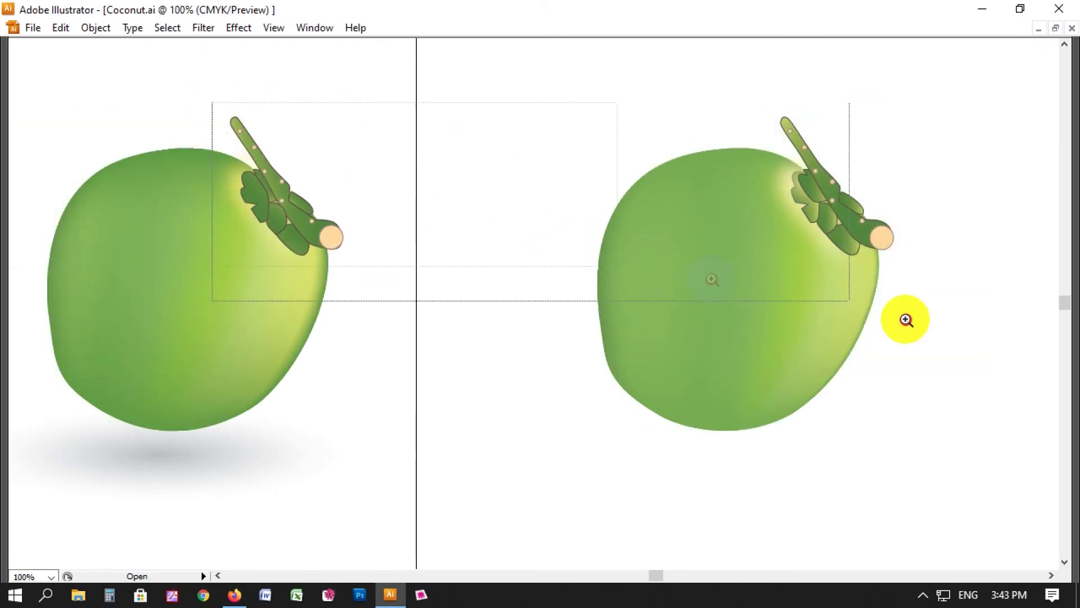
click(859, 257)
key(ctrl+minus)
key(ctrl+minus)
drag(475, 201, 778, 425)
click(729, 243)
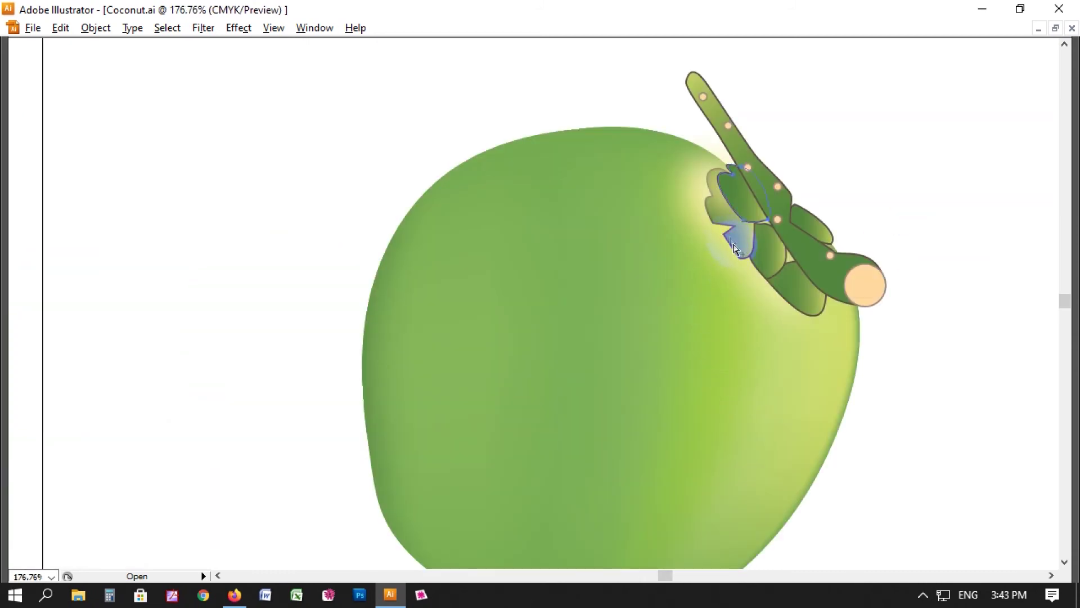
key(ctrl+y)
mouse_move(733, 263)
mouse_down()
mouse_move(724, 239)
mouse_move(742, 302)
mouse_up()
key(ctrl+y)
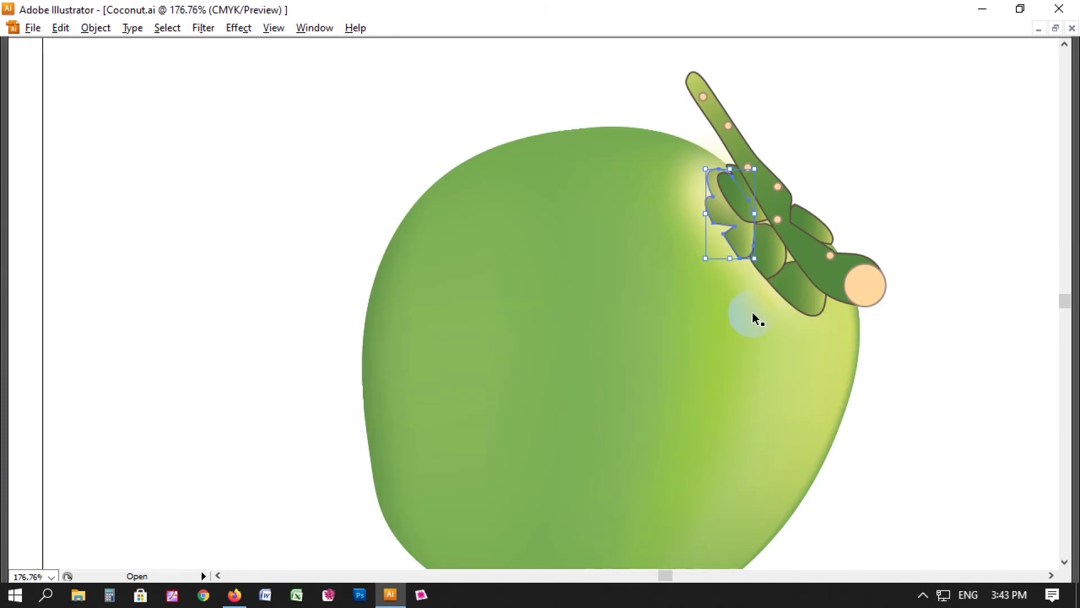
click(876, 262)
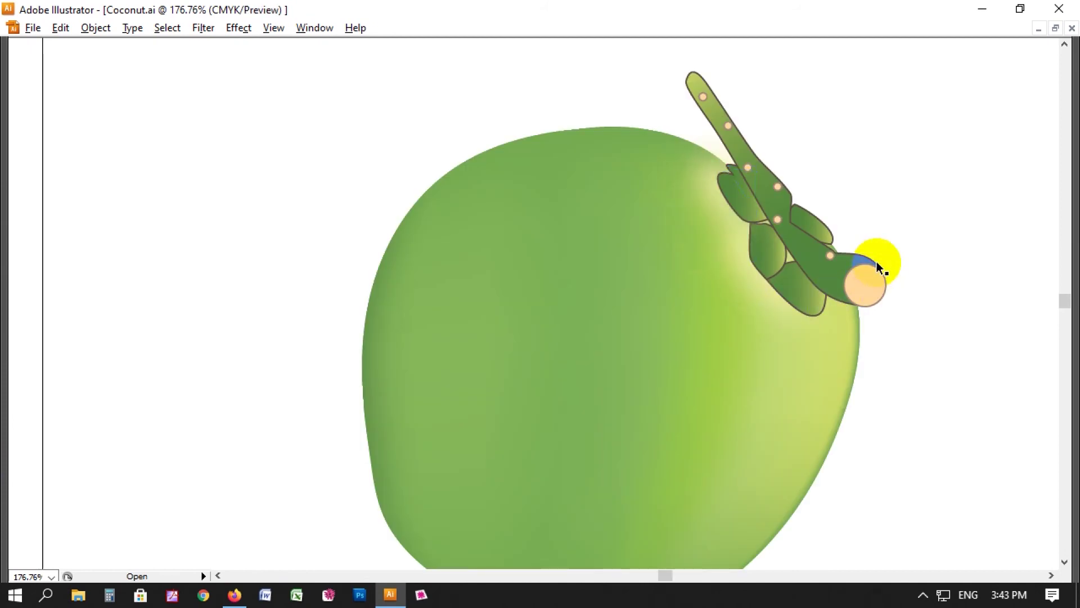
key(ctrl+1)
drag(837, 260, 873, 270)
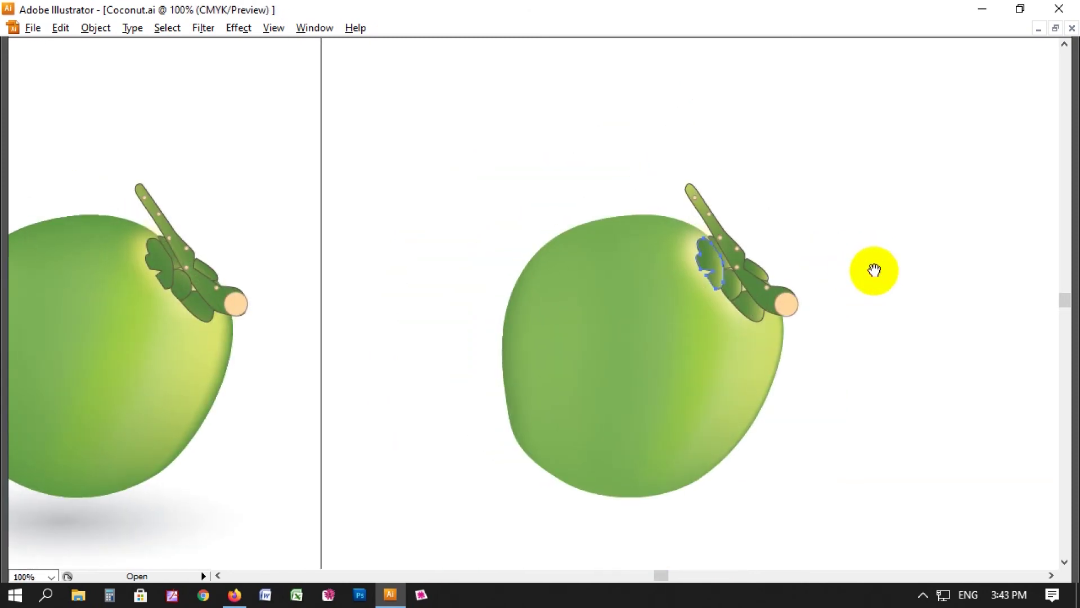
drag(508, 206, 562, 219)
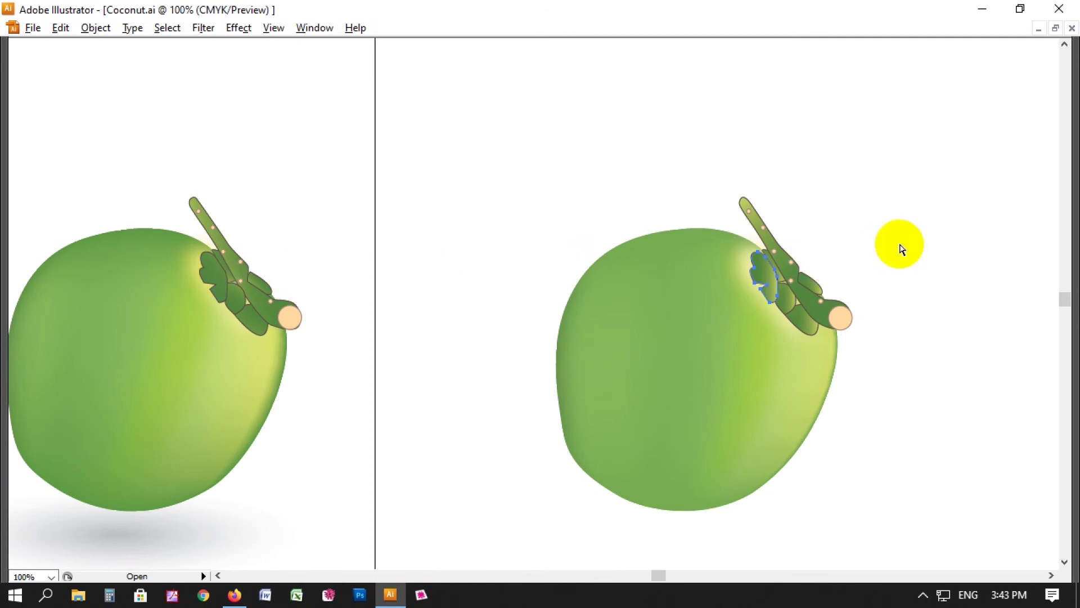
key(z)
mouse_move(521, 161)
mouse_down()
mouse_move(982, 463)
mouse_move(928, 513)
mouse_up()
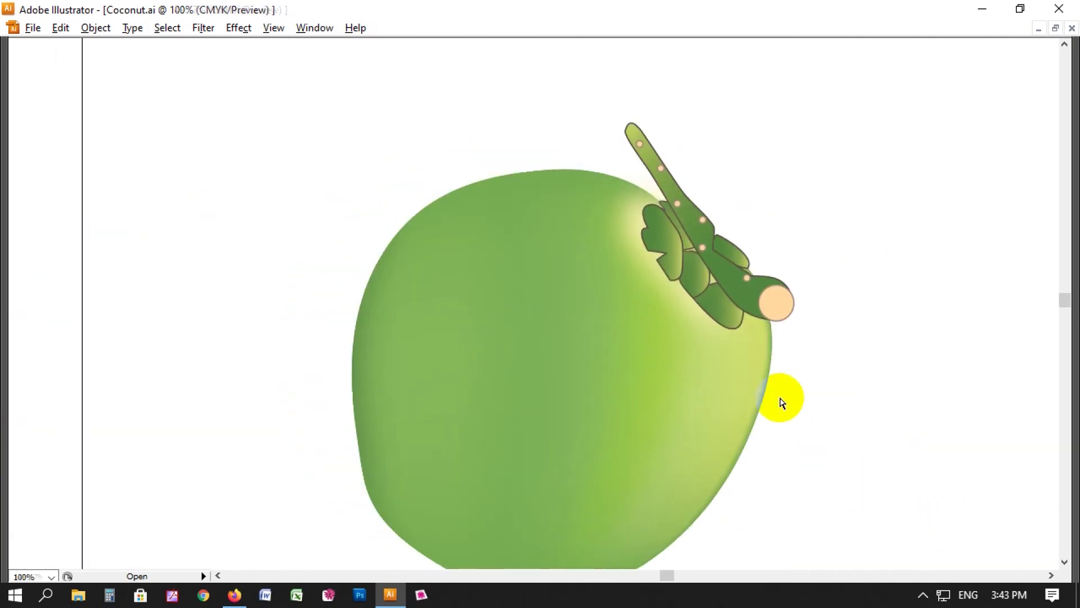
key(ctrl+minus)
key(ctrl+minus)
drag(253, 234, 639, 433)
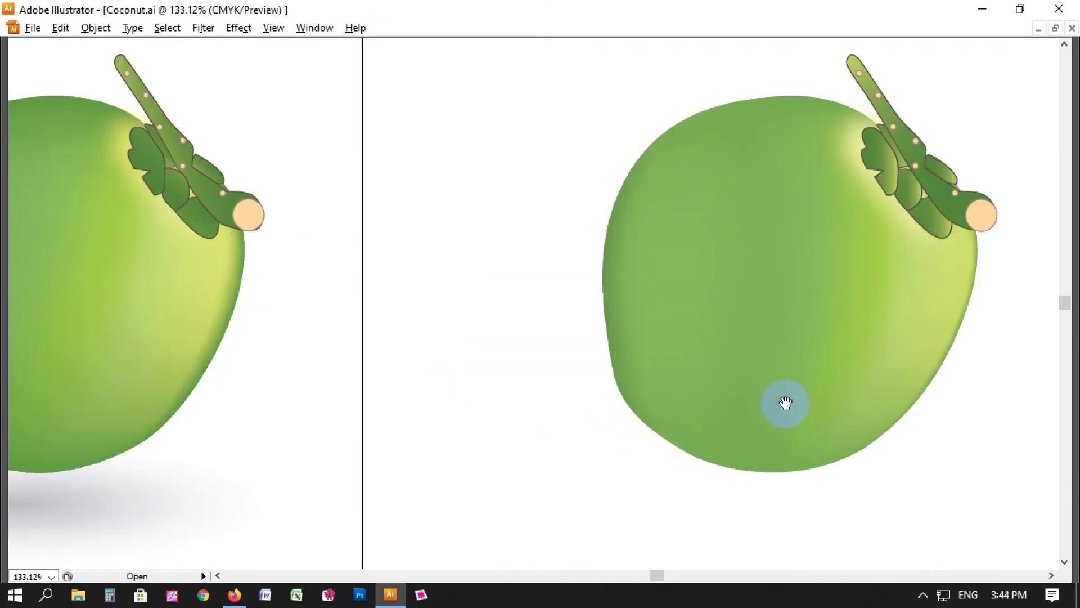
drag(786, 403, 771, 422)
key(ctrl+1)
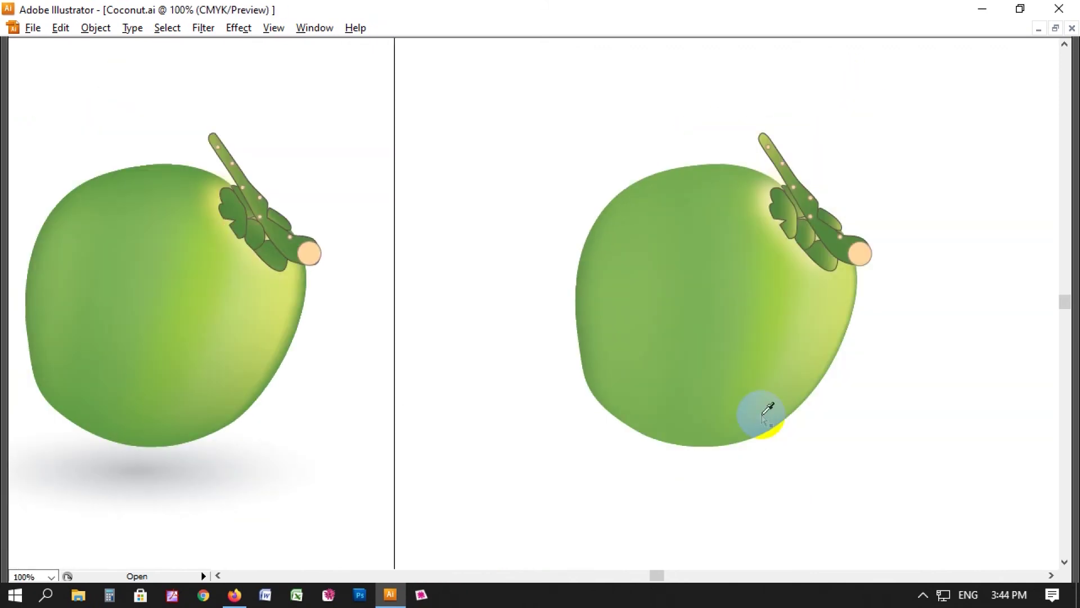
key(ctrl+minus)
drag(206, 159, 826, 500)
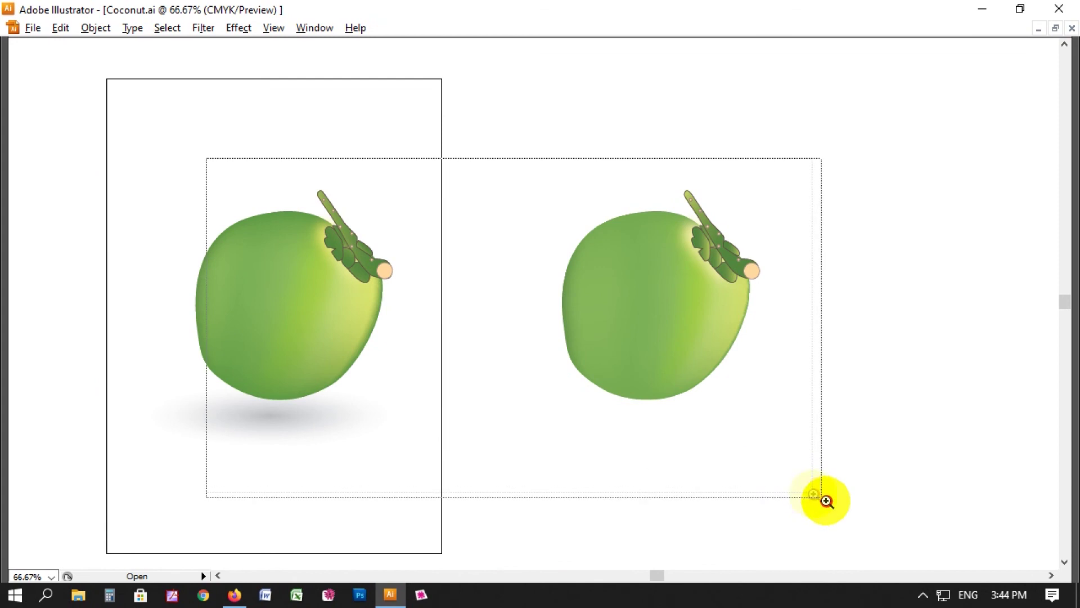
mouse_move(874, 441)
mouse_down()
mouse_move(920, 473)
mouse_move(895, 473)
mouse_up()
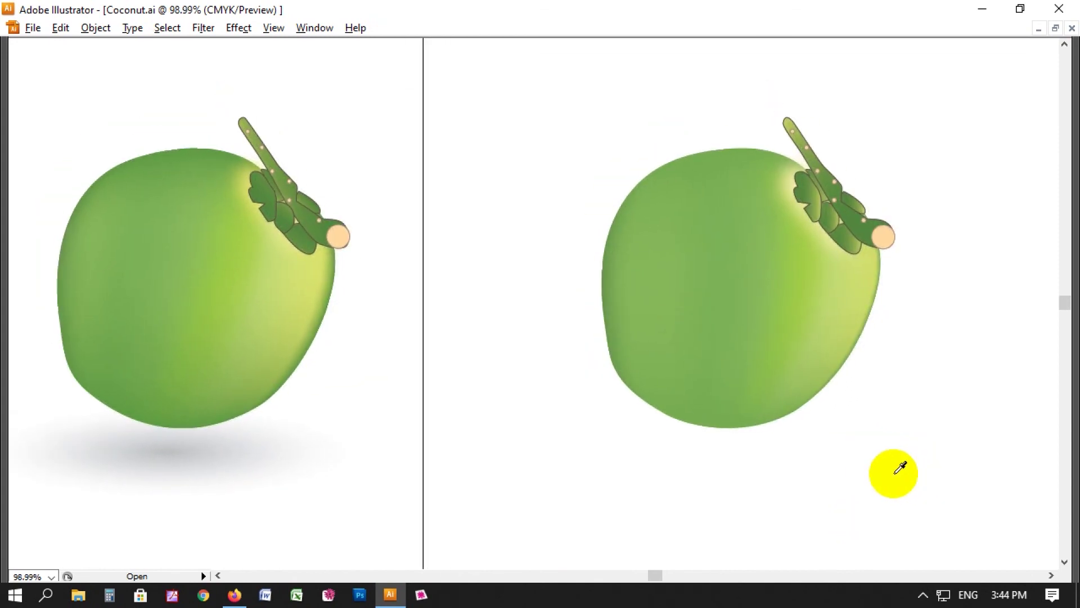
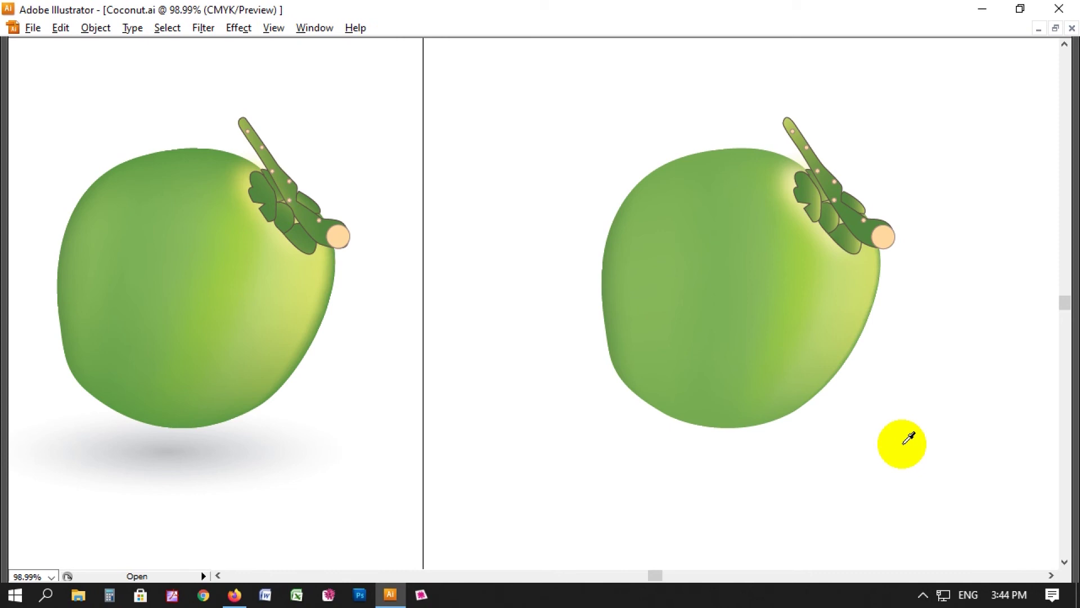
- Select the right coconut's gradient mesh near the stem in Outline view
key(v)
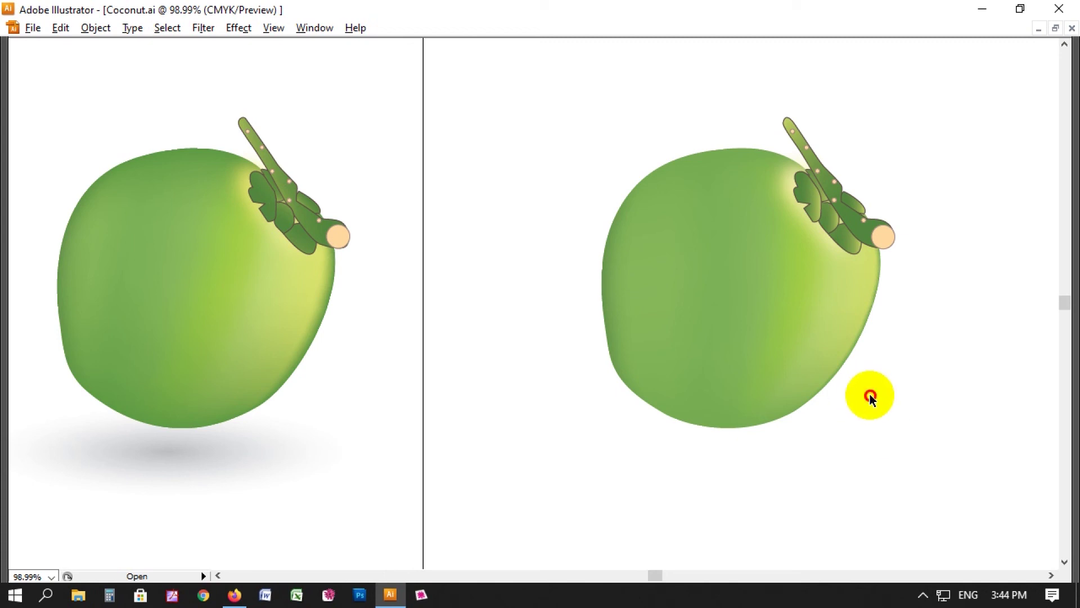
click(849, 337)
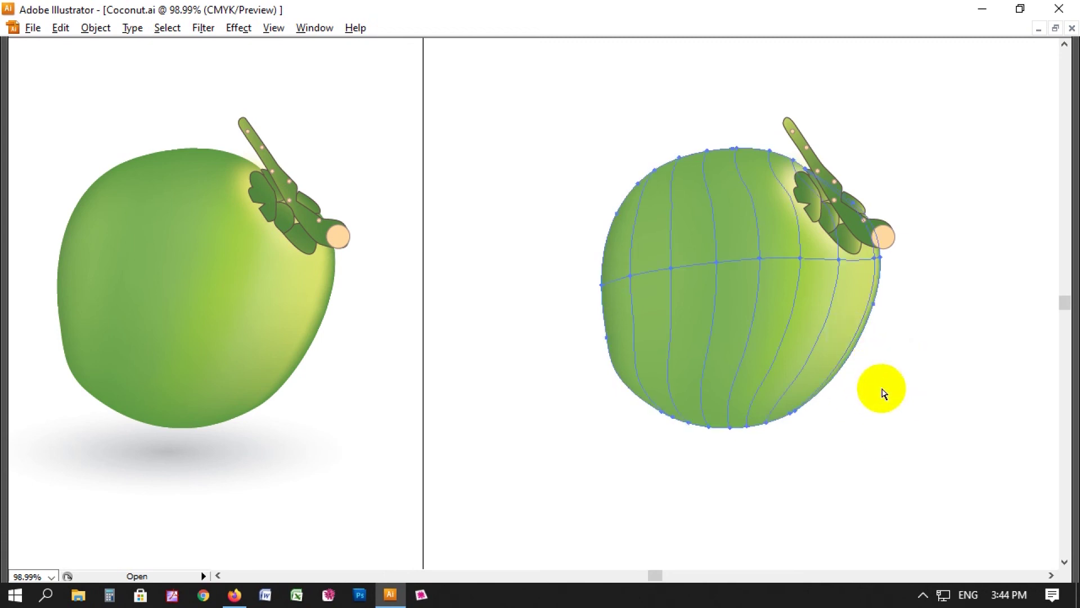
click(875, 259)
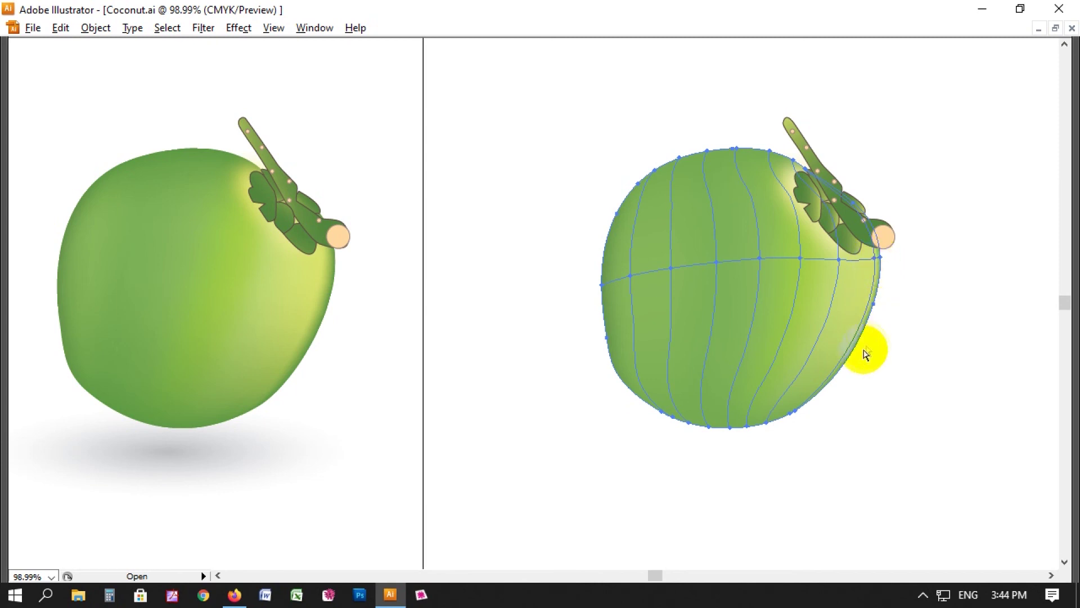
click(881, 369)
key(ctrl+y)
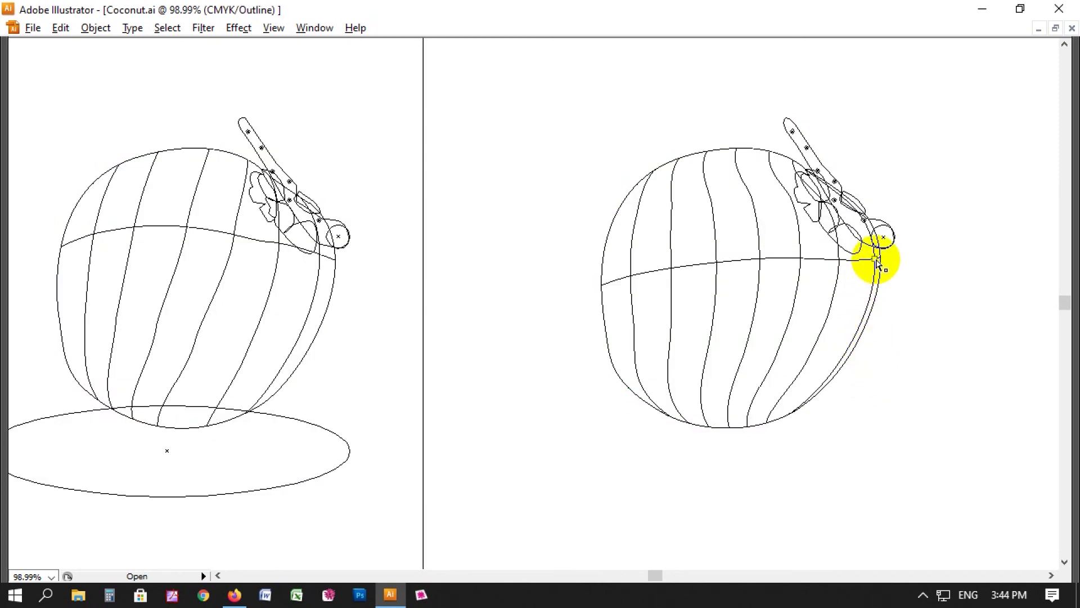
click(875, 260)
- Drag the mesh anchor below the stem so the right edge bulges slightly outward
key(v)
key(ctrl+y)
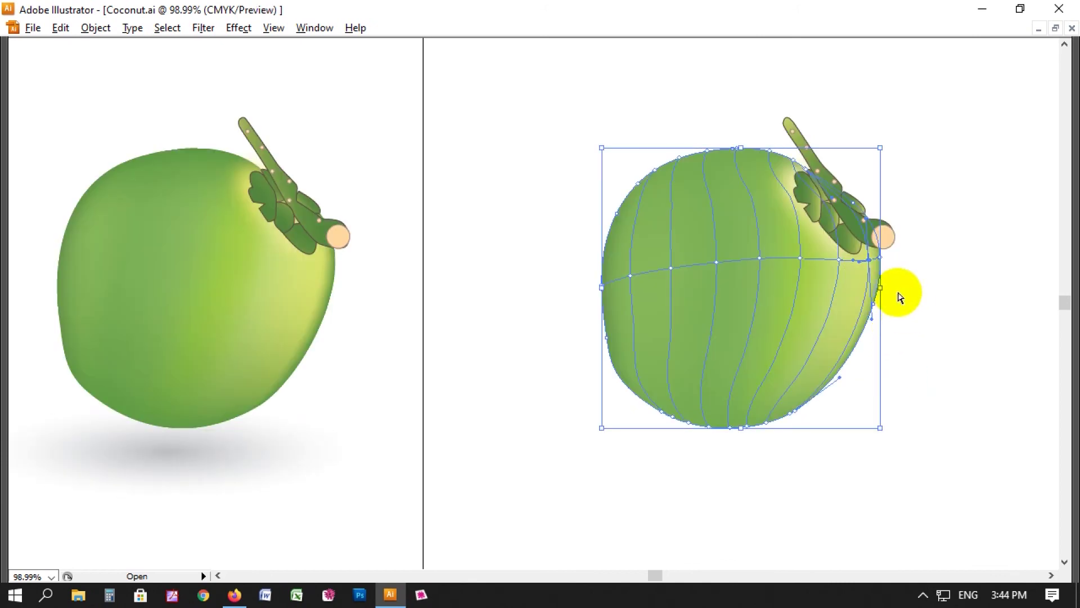
click(900, 298)
click(875, 290)
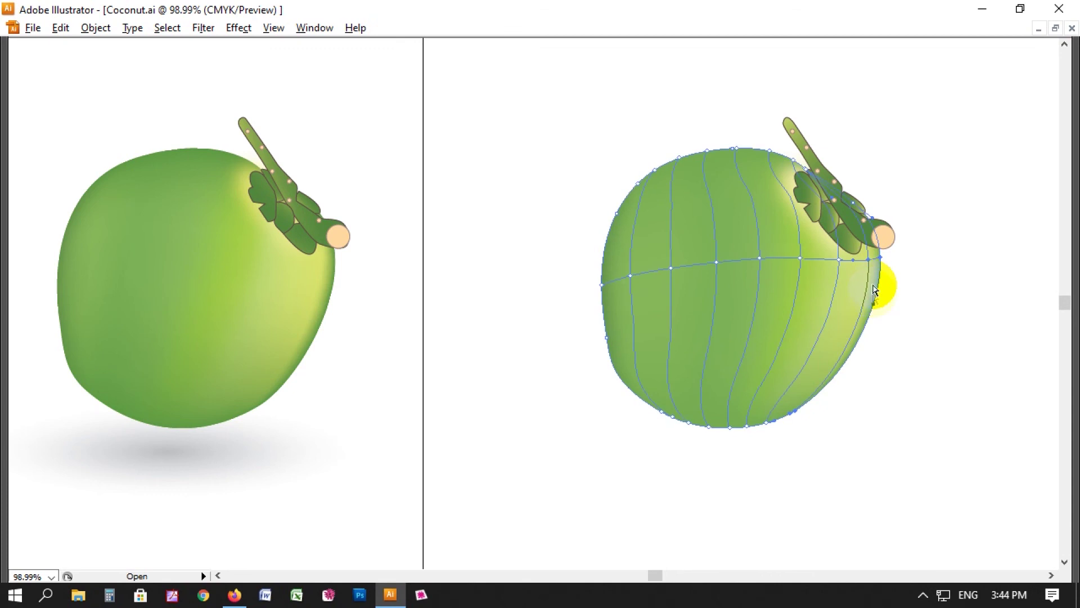
drag(870, 256, 872, 260)
click(915, 333)
click(880, 260)
- Darken the selected mesh point's green by raising K in the Color panel
key(Tab)
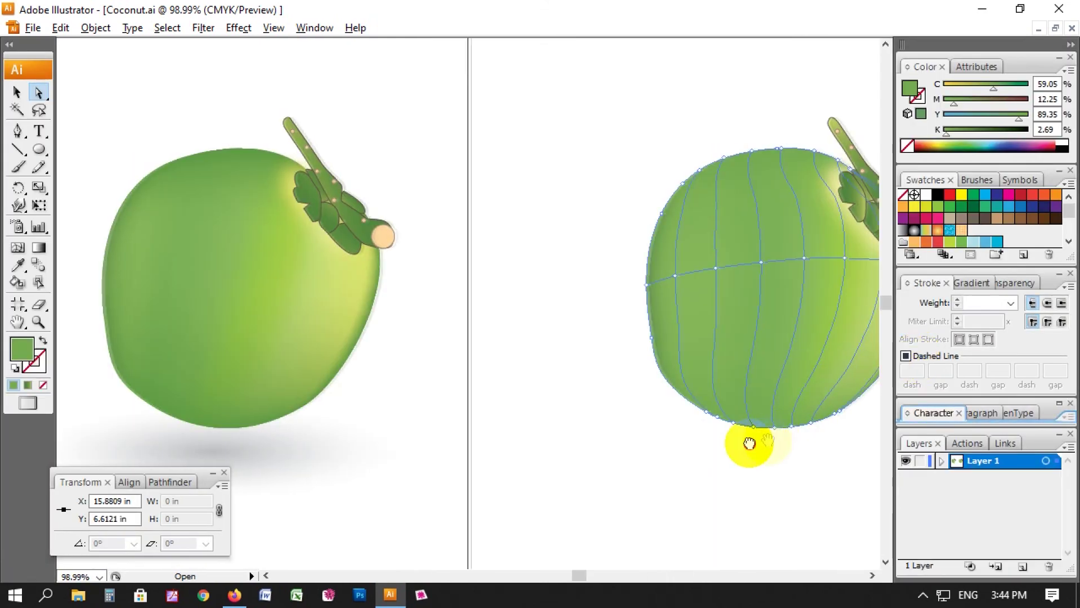
drag(749, 443, 640, 434)
drag(947, 134, 965, 134)
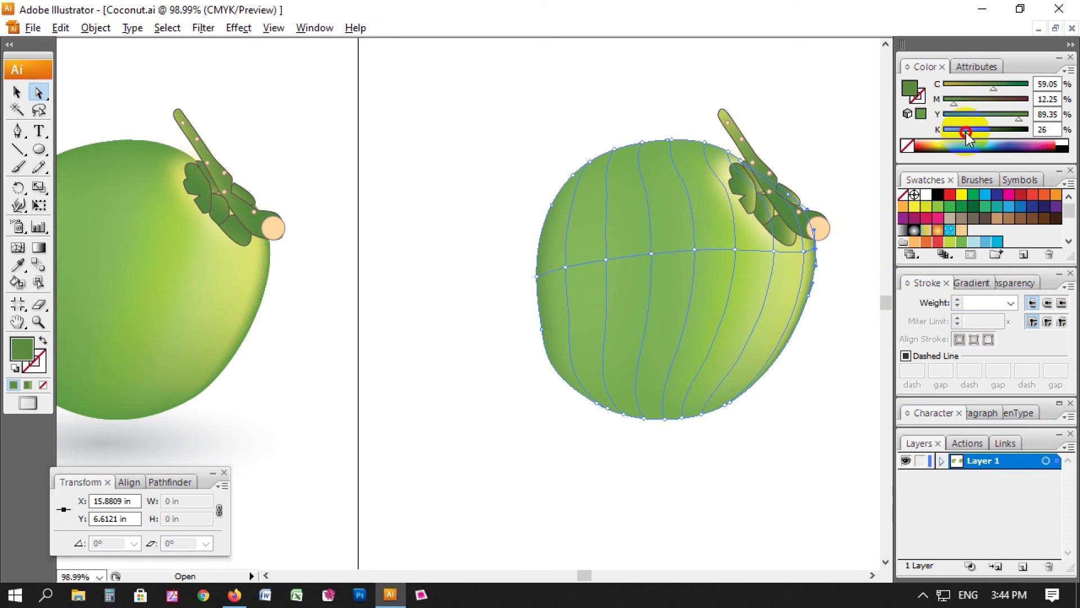
click(814, 360)
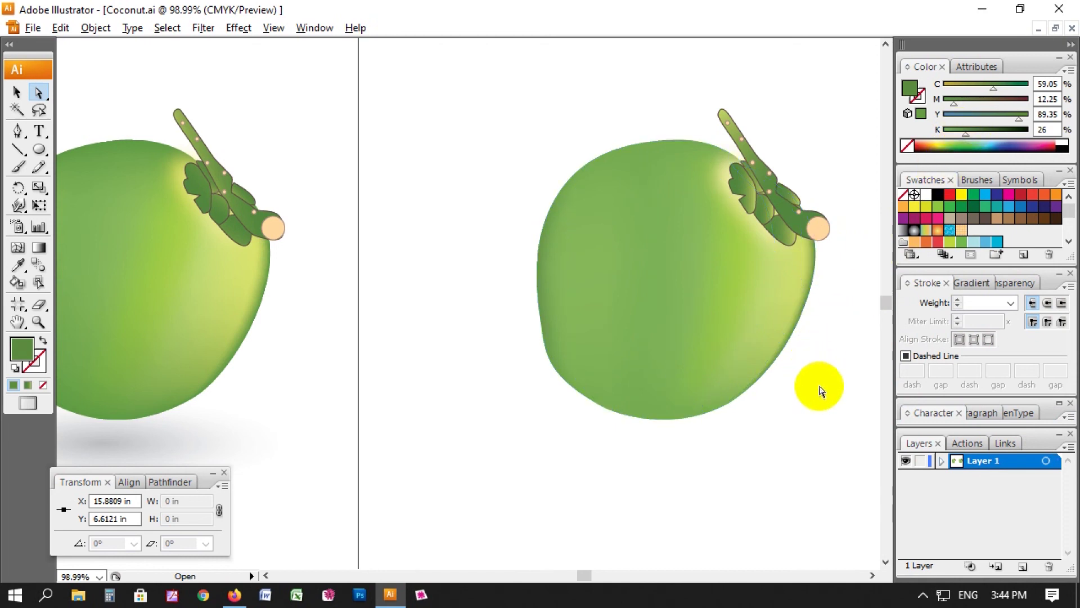
- Drag a right-edge mesh point's handle to reshape the coconut's lower-right curve
click(772, 352)
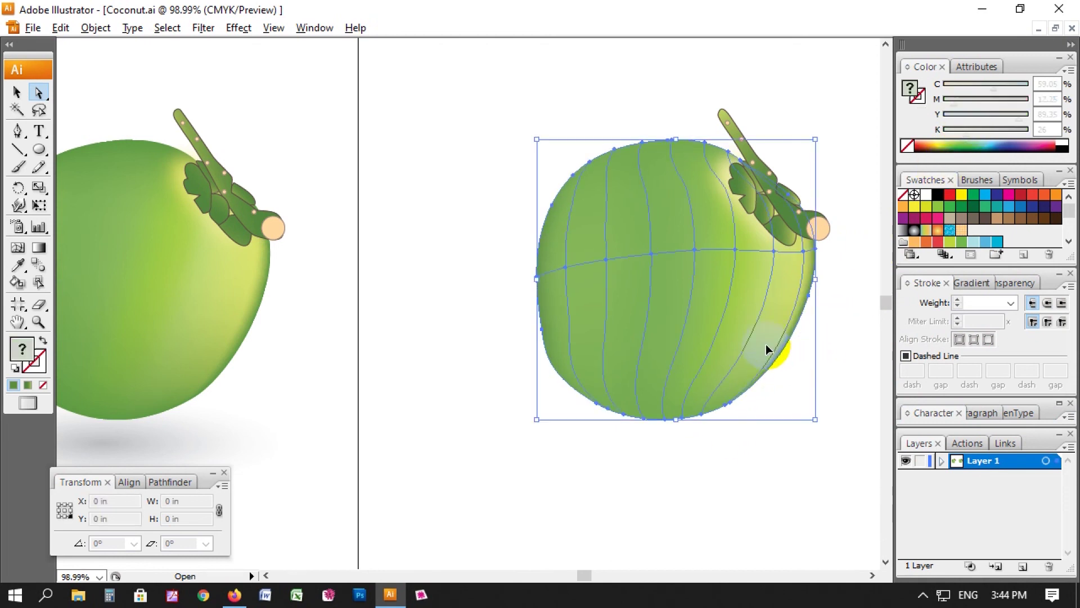
click(804, 279)
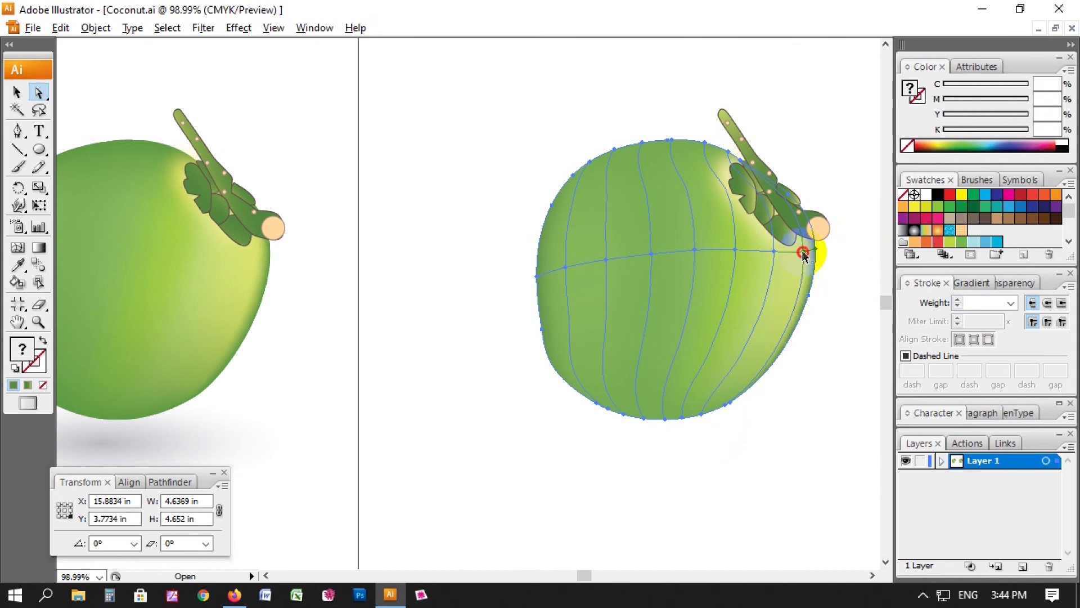
click(803, 309)
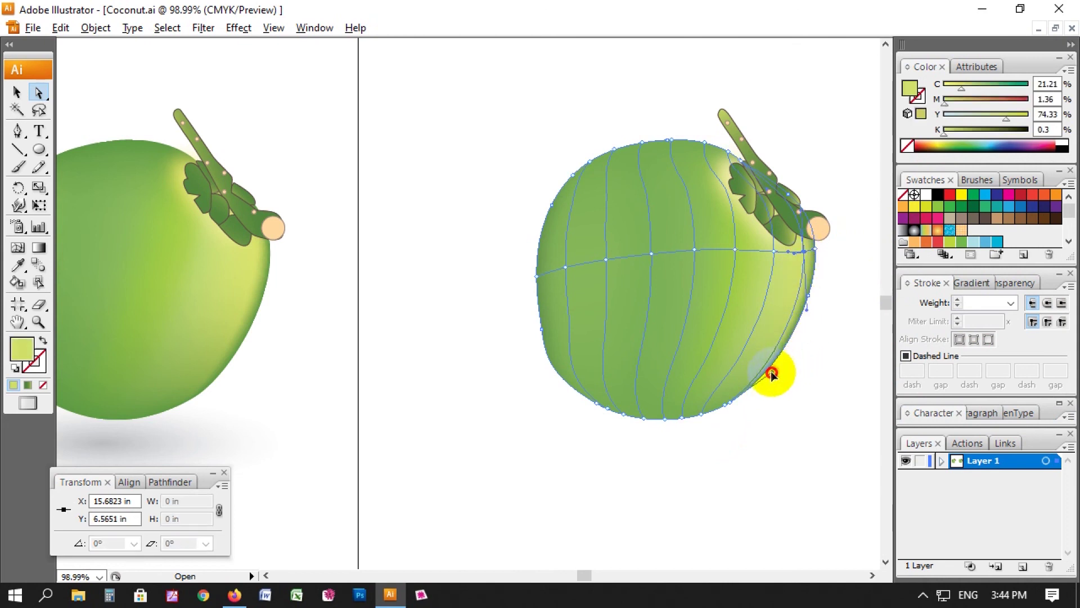
drag(774, 372, 759, 385)
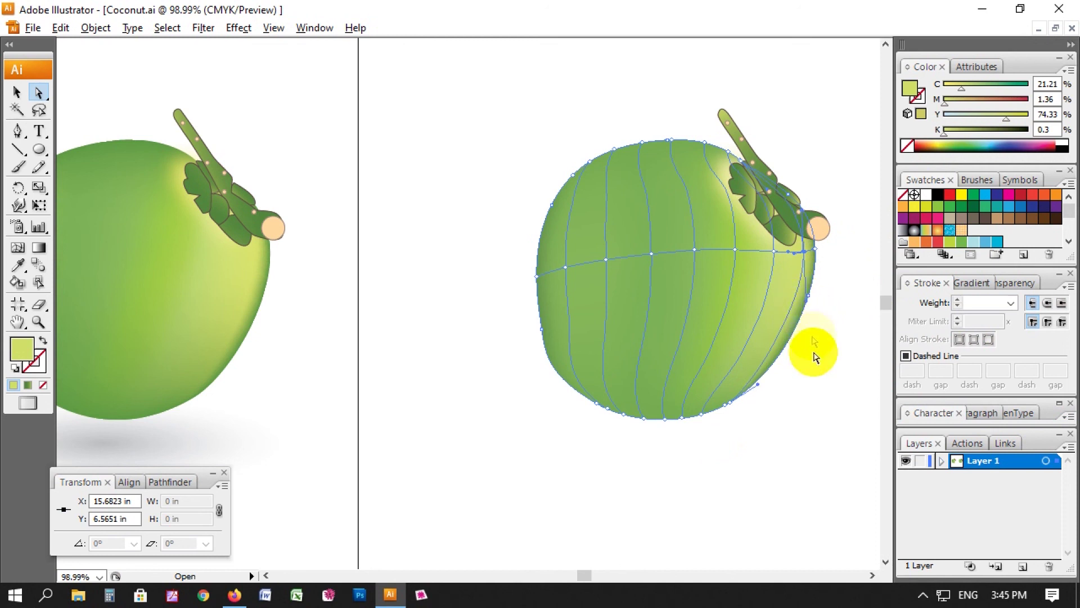
click(818, 366)
key(Tab)
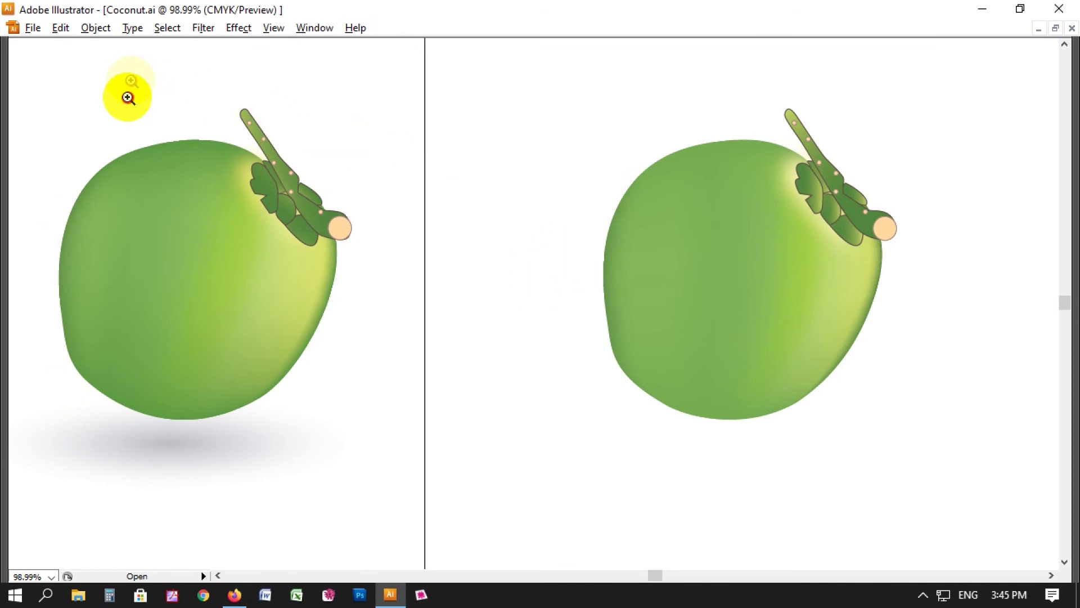
- Marquee-select the right coconut with its stem and drag it left toward the reference
drag(130, 85, 932, 535)
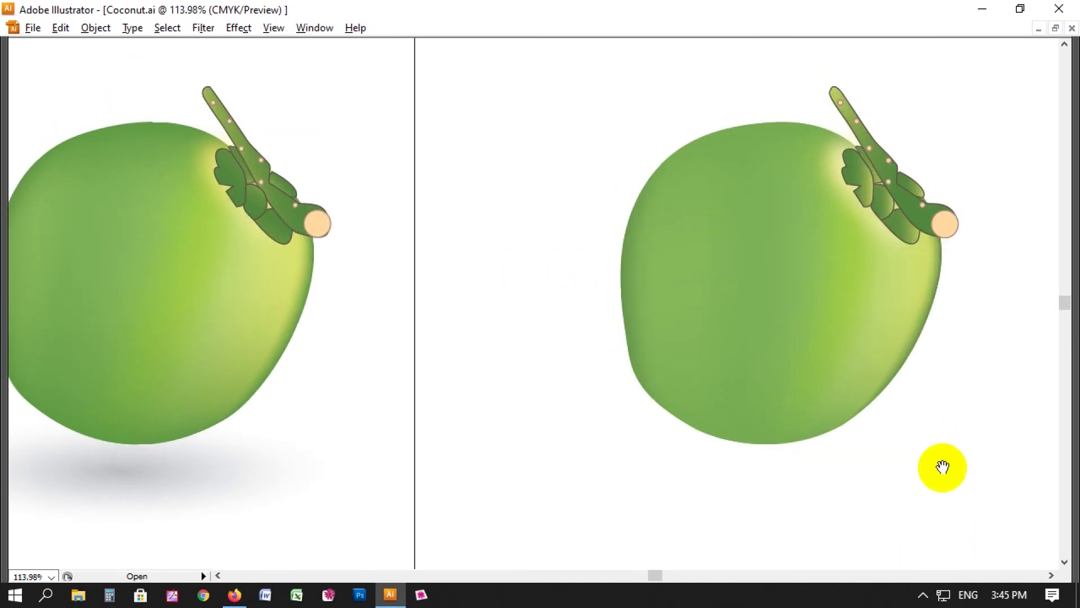
key(ctrl+1)
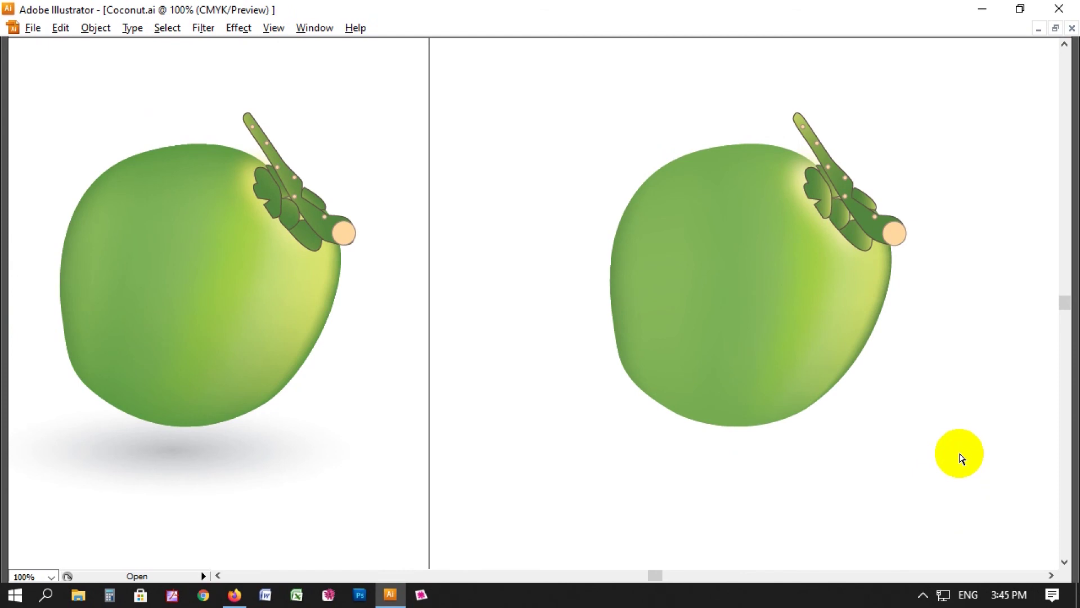
key(ctrl+minus)
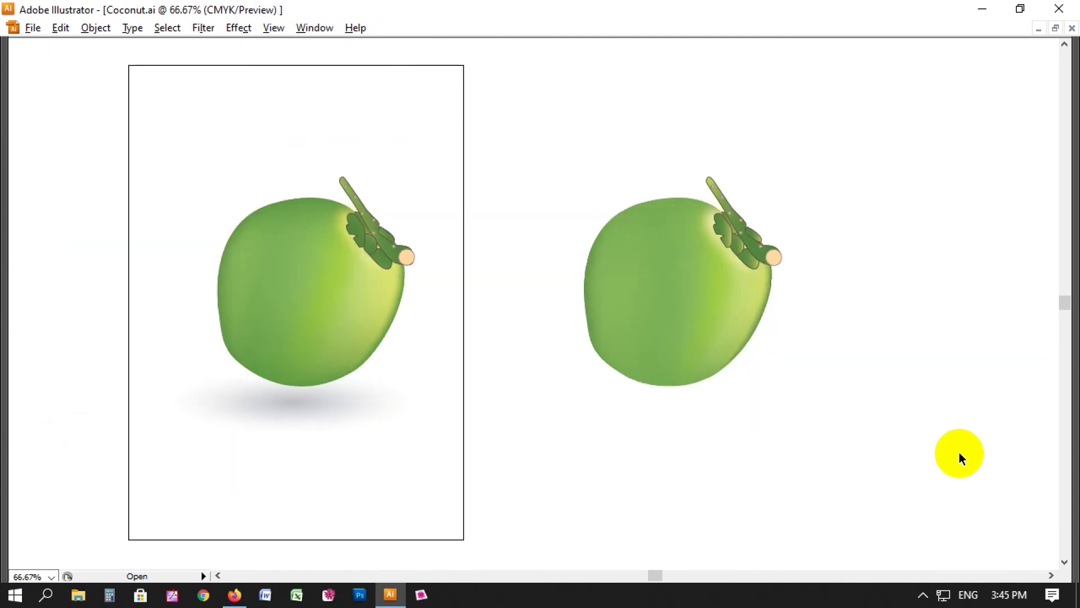
click(679, 298)
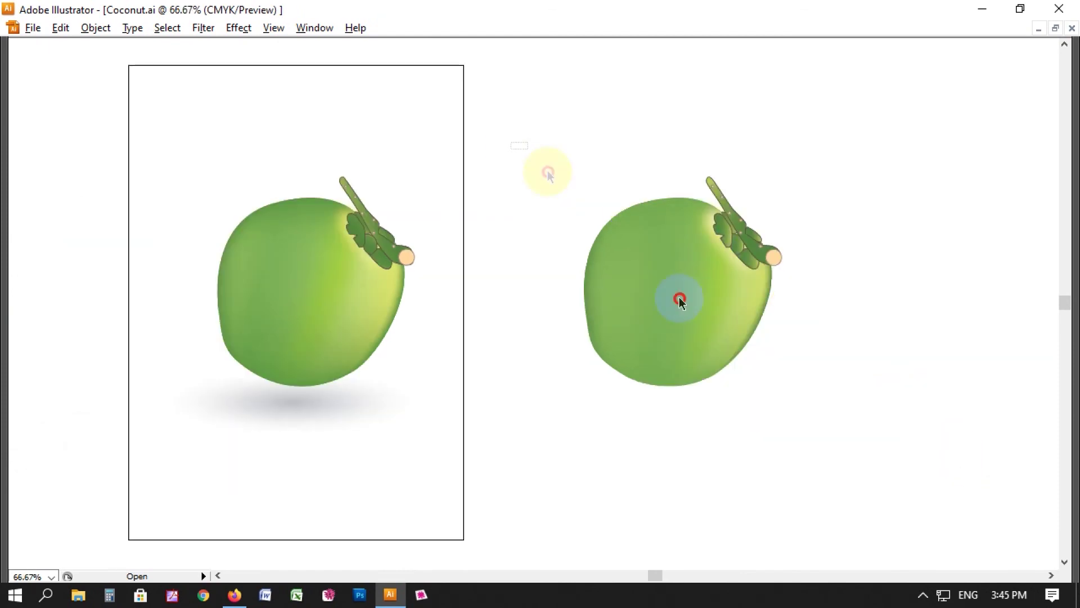
click(848, 451)
drag(884, 415, 535, 147)
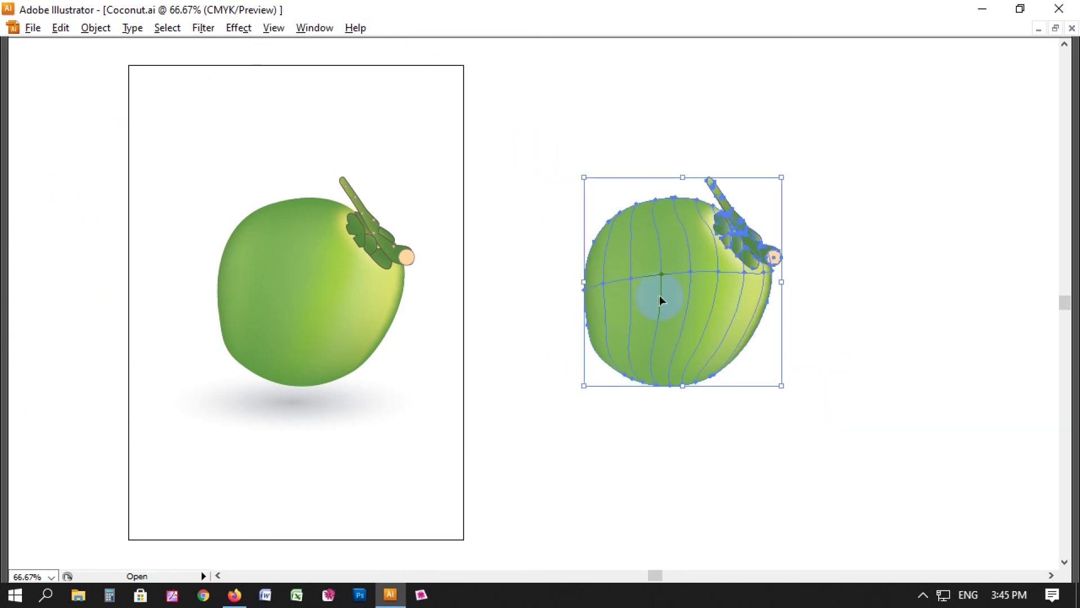
drag(664, 280, 553, 288)
click(767, 318)
- Zoom to compare both coconuts side by side, then restore the panels
key(z)
drag(102, 190, 813, 502)
drag(825, 455, 779, 463)
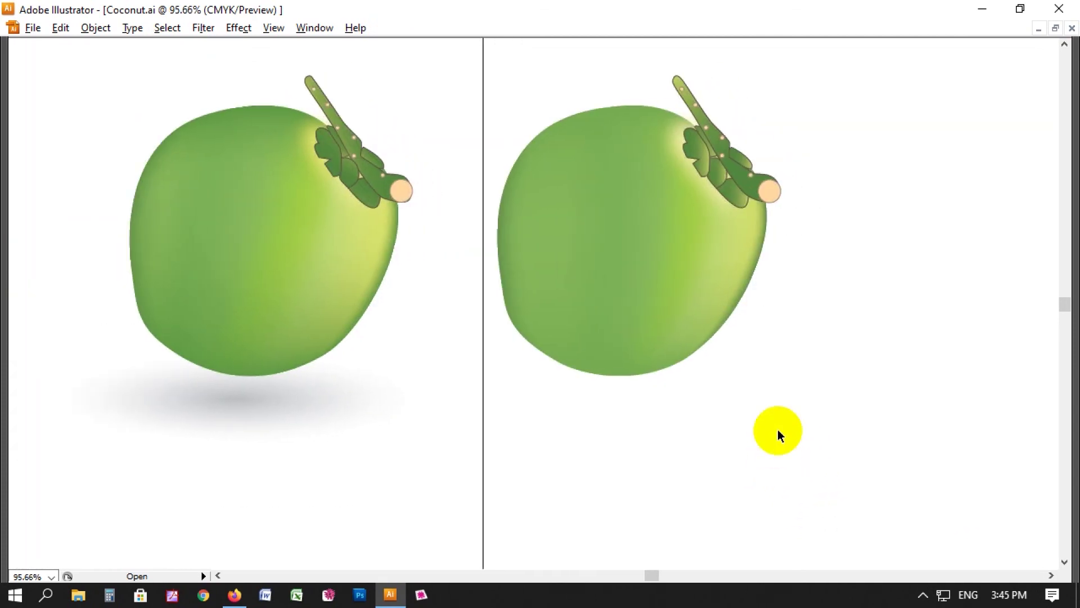
key(ctrl+minus)
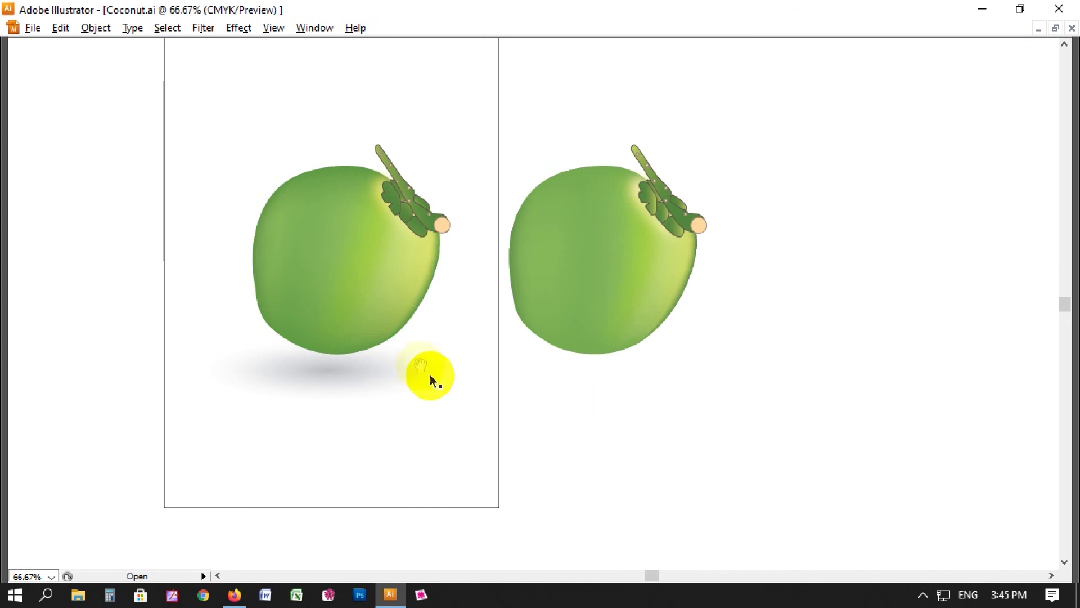
key(Tab)
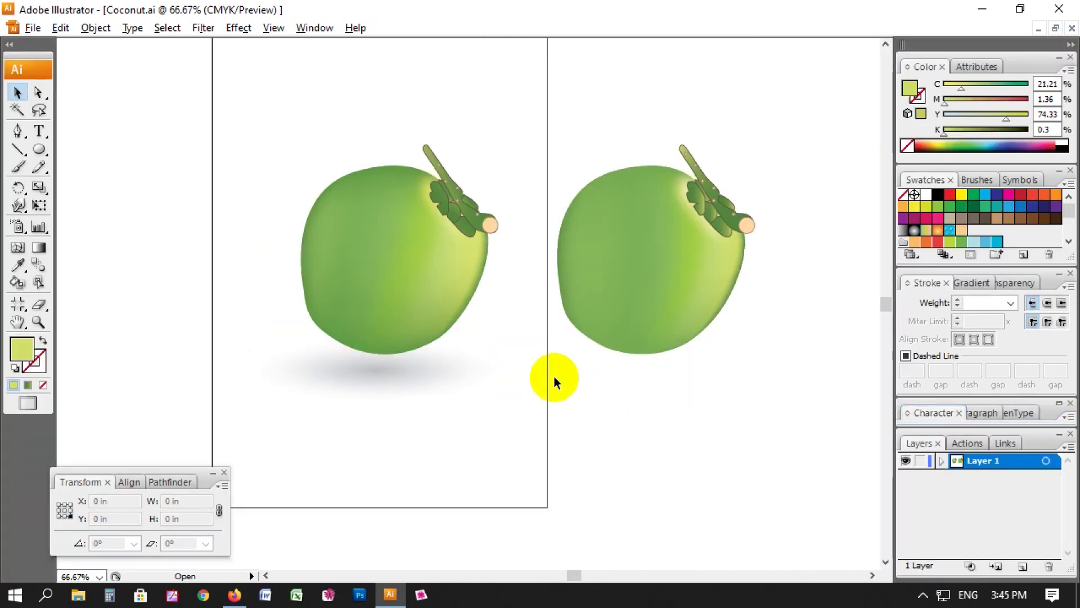
- Draw a large circle below the second coconut with a dark-centre-to-white radial gradient
click(39, 149)
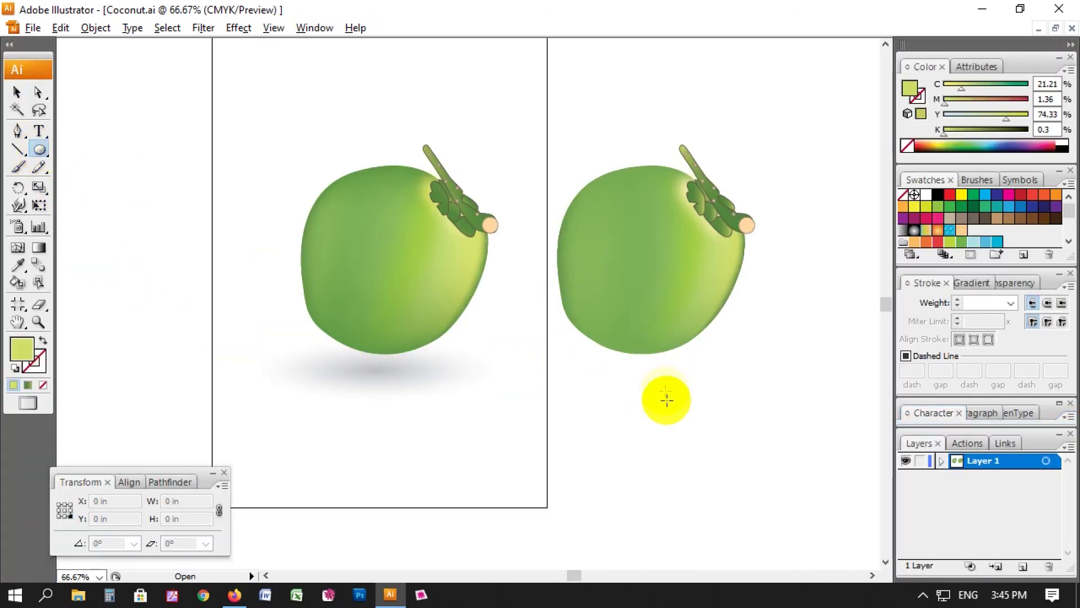
mouse_move(587, 373)
mouse_down()
mouse_move(711, 445)
mouse_move(675, 431)
mouse_move(697, 446)
mouse_up()
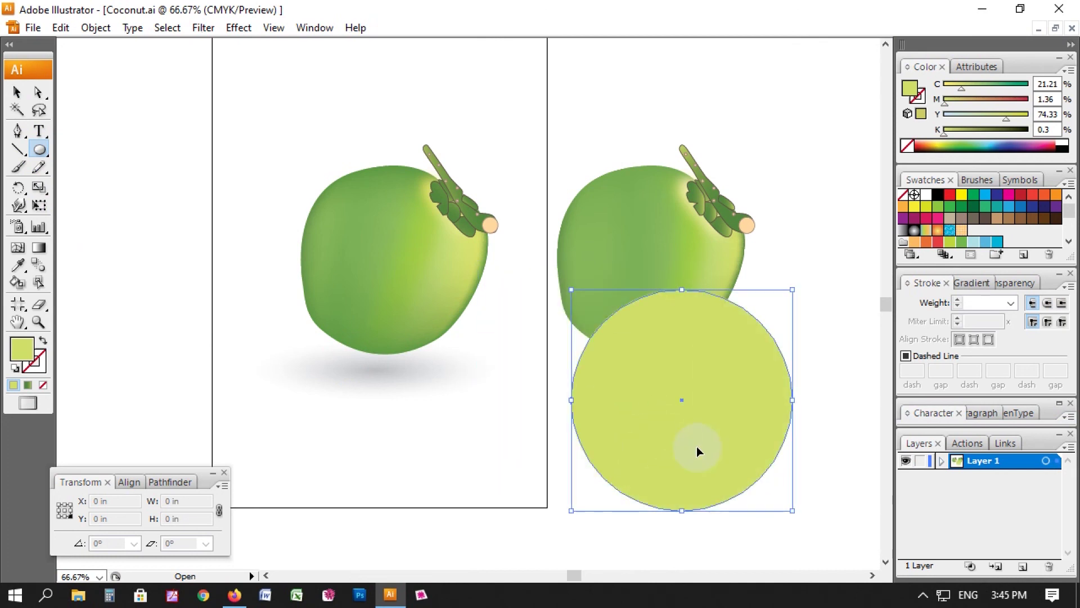
click(973, 283)
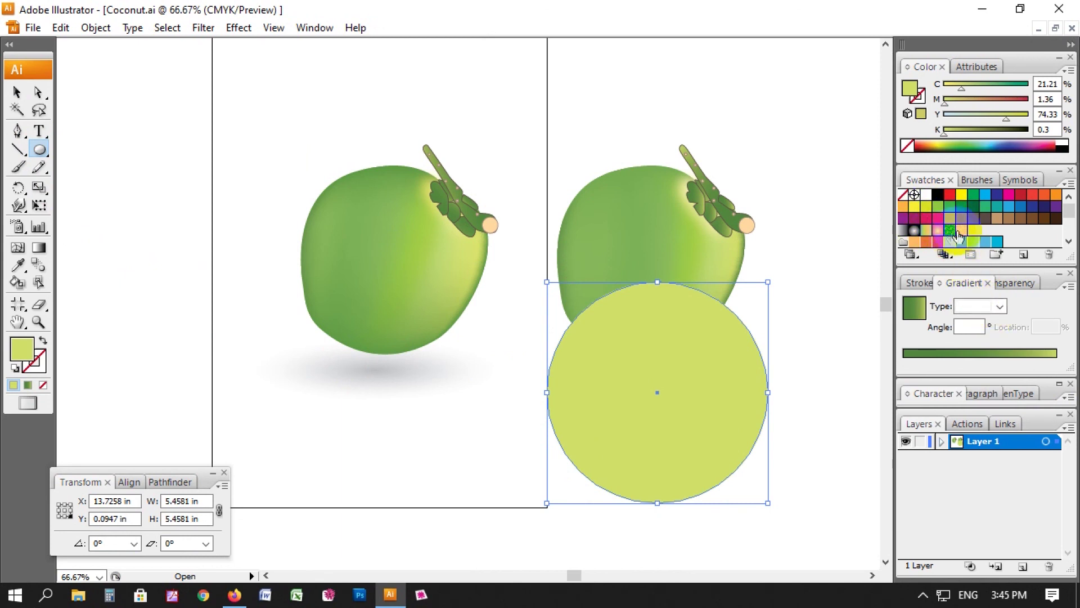
click(915, 235)
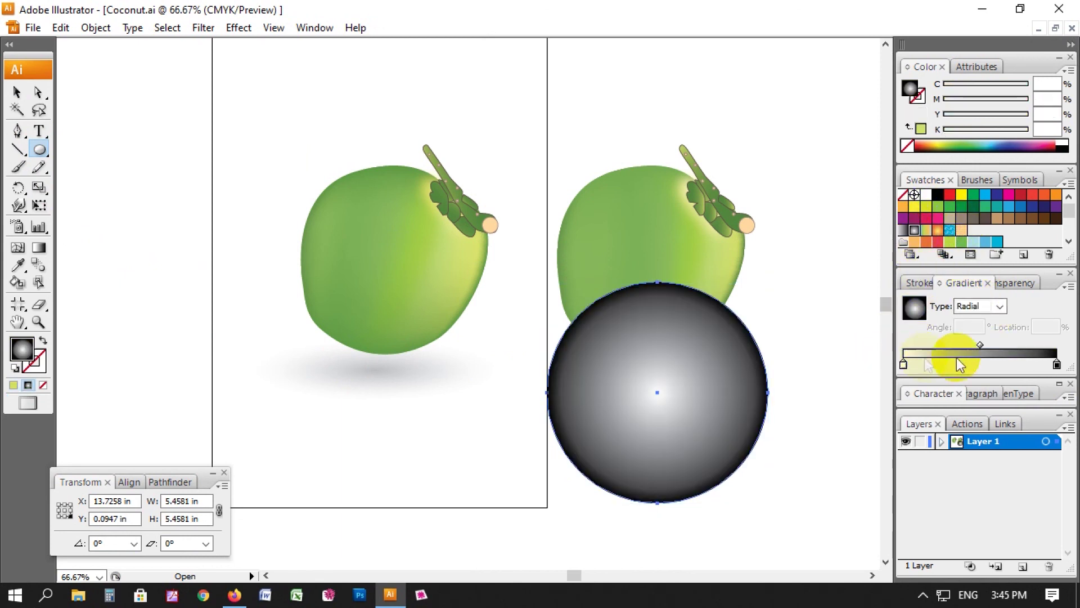
mouse_move(1056, 365)
mouse_down()
mouse_move(900, 362)
mouse_move(1061, 355)
mouse_up()
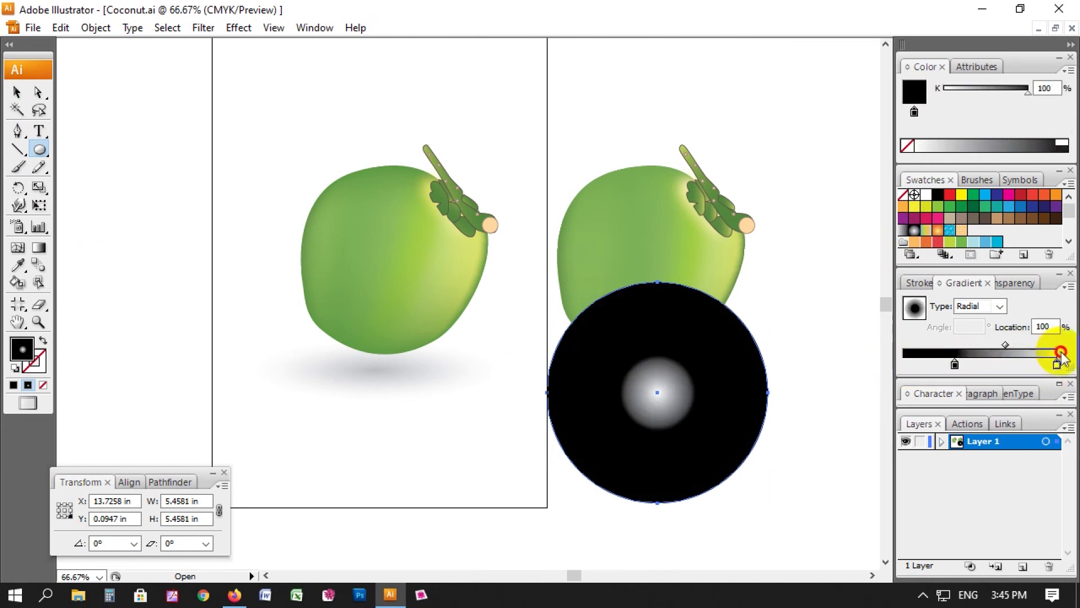
drag(955, 364, 904, 365)
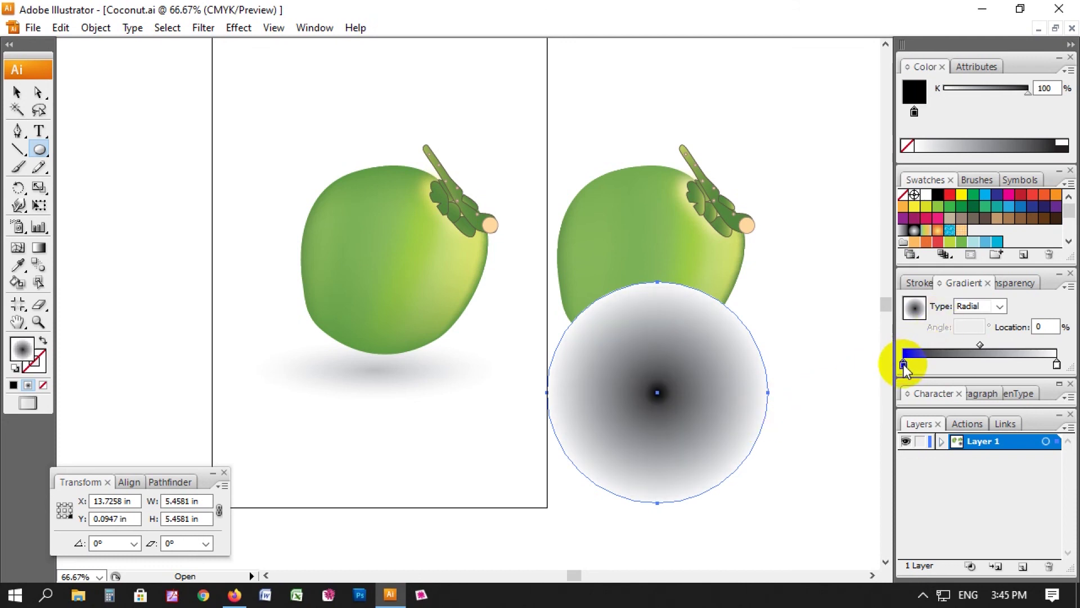
- Set the centre gradient stop to K 50 and move the white stop to 89.01%
click(1045, 87)
text(20)
key(Return)
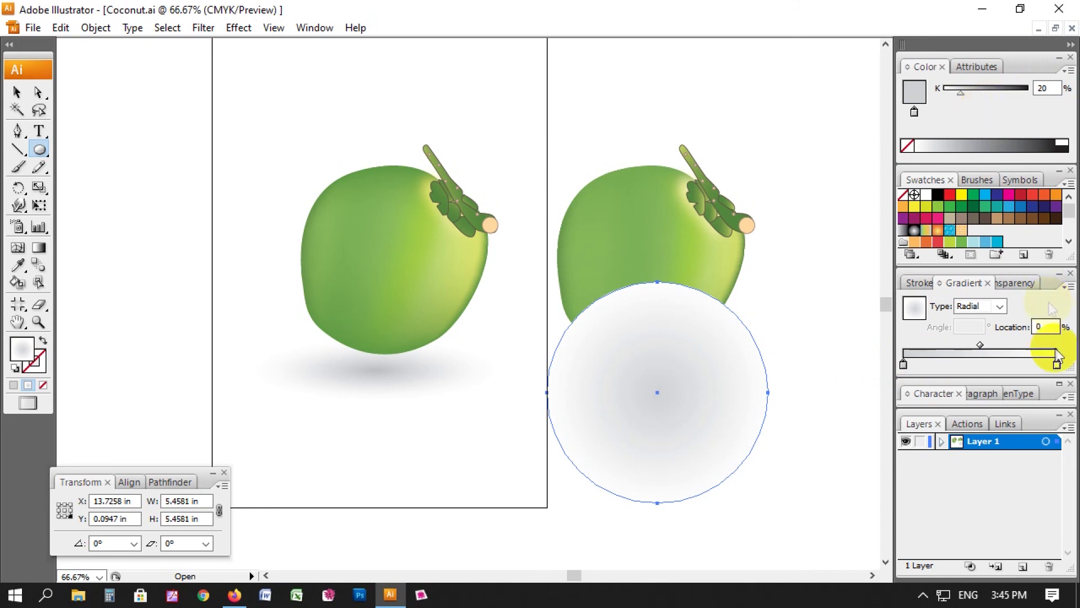
click(1044, 87)
text(50)
key(Return)
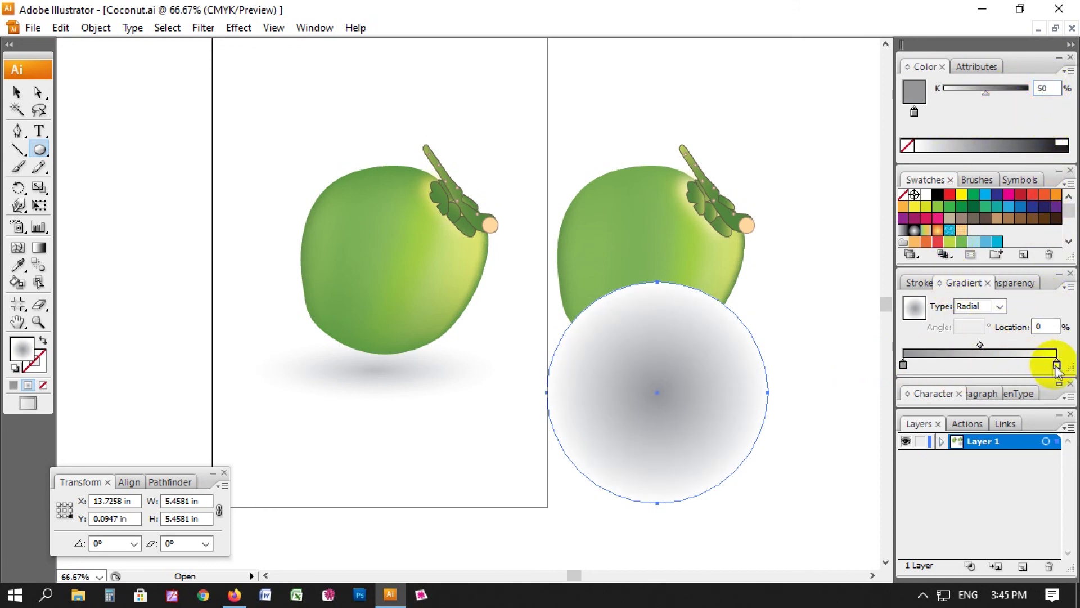
drag(1056, 367, 1039, 365)
- Squash the gradient circle into a thin shadow ellipse
key(v)
click(815, 373)
click(654, 502)
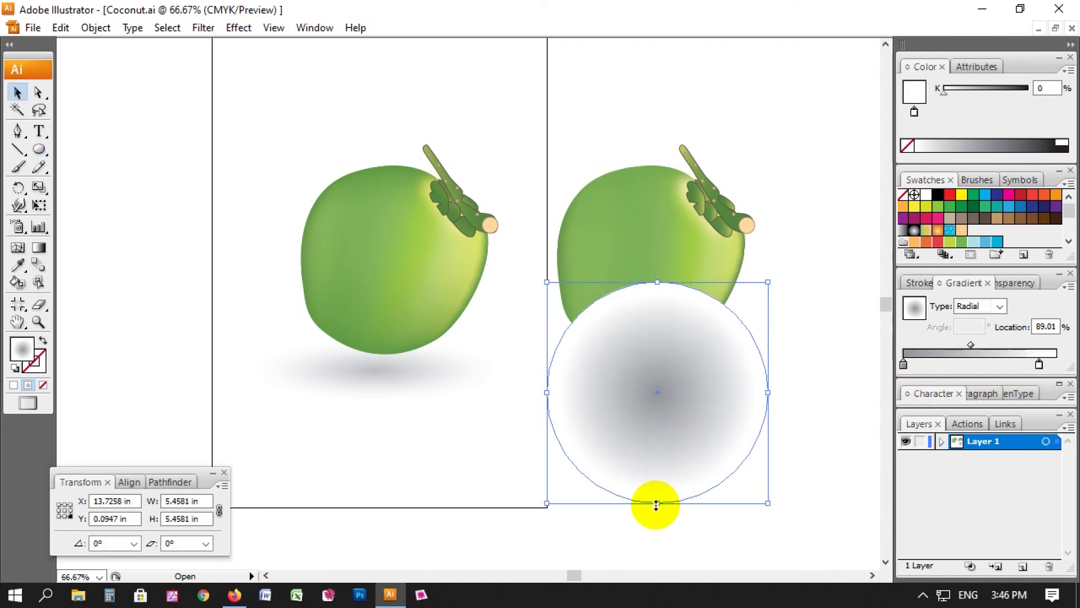
mouse_move(656, 505)
mouse_down()
mouse_move(659, 296)
mouse_move(692, 415)
mouse_move(655, 401)
mouse_move(664, 384)
mouse_up()
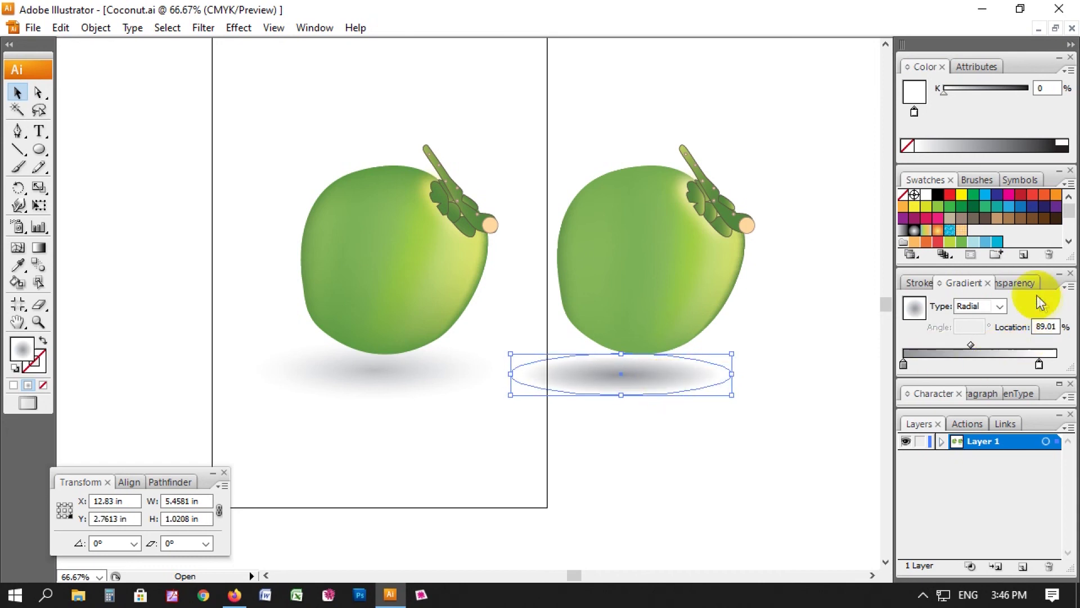
- Lighten the shadow's centre gradient stop to K 40
click(904, 364)
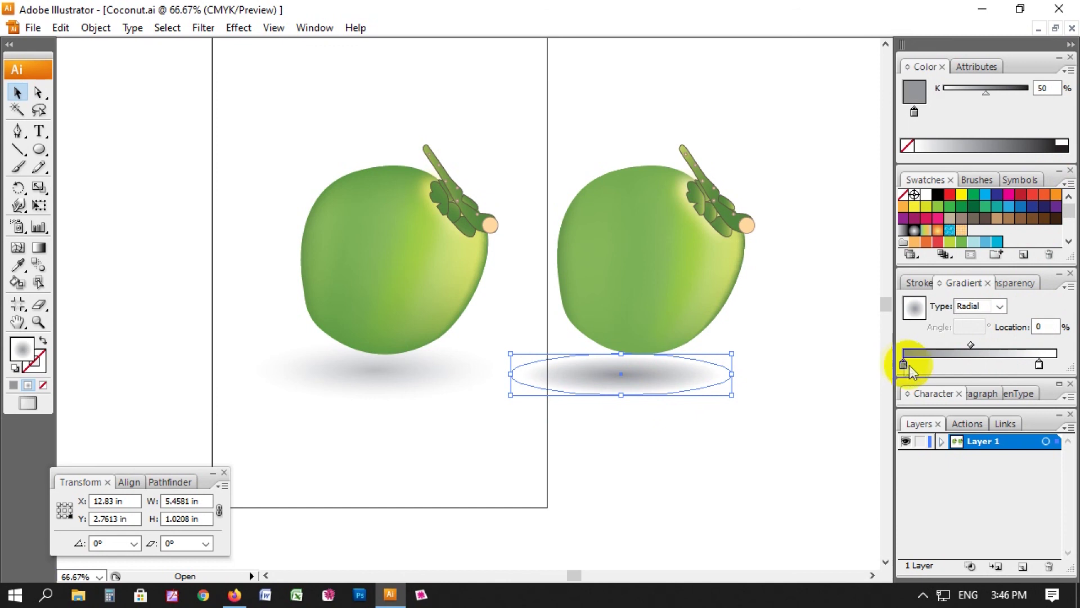
double_click(1043, 88)
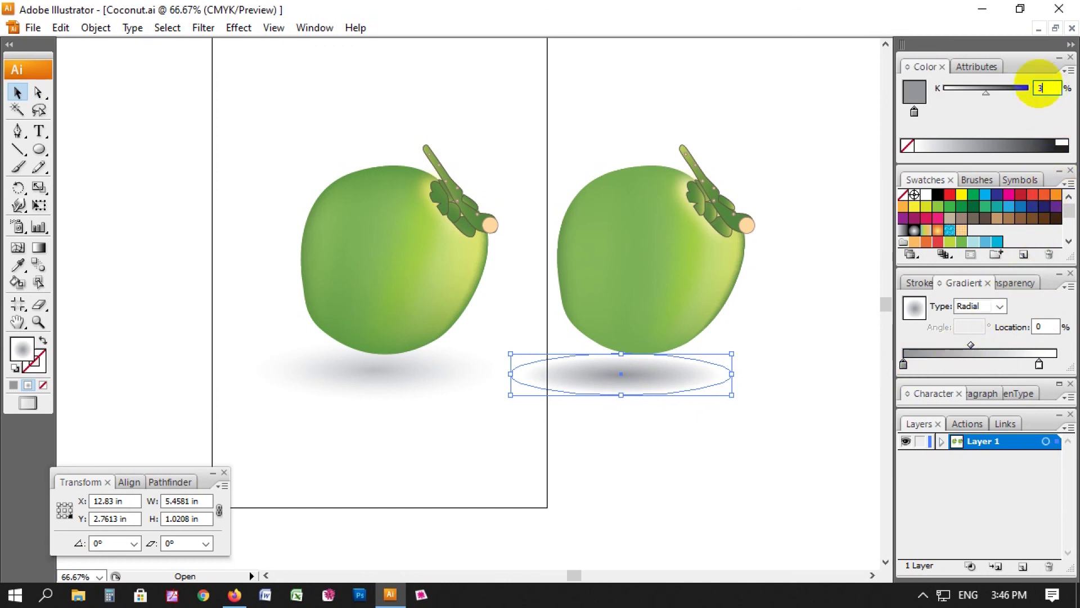
text(0)
key(Return)
double_click(1043, 88)
text(0)
key(Return)
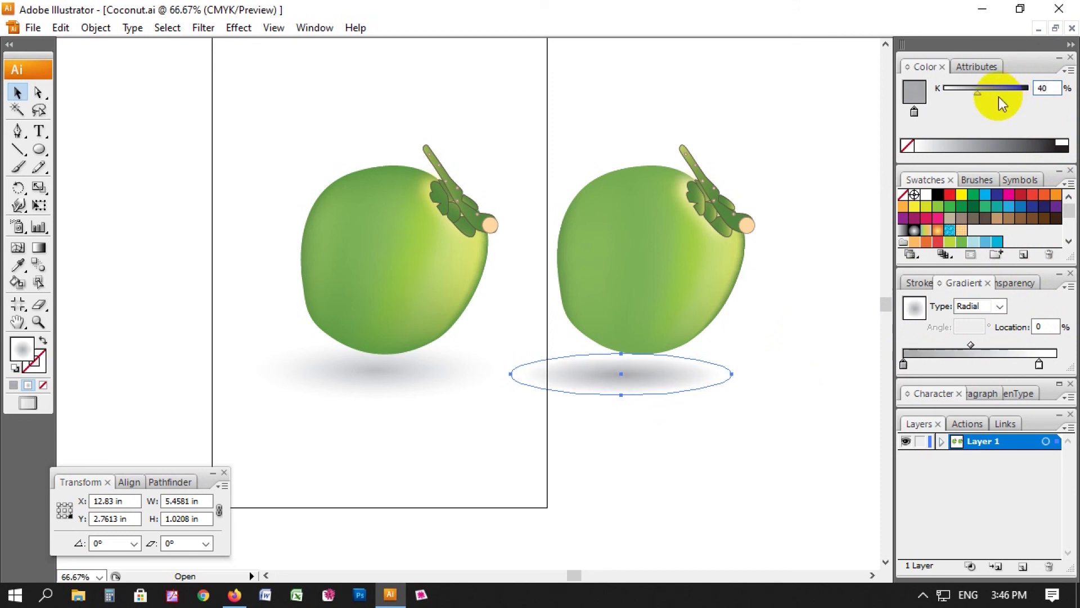
- Move the shadow's white gradient stop out to 100%
click(645, 387)
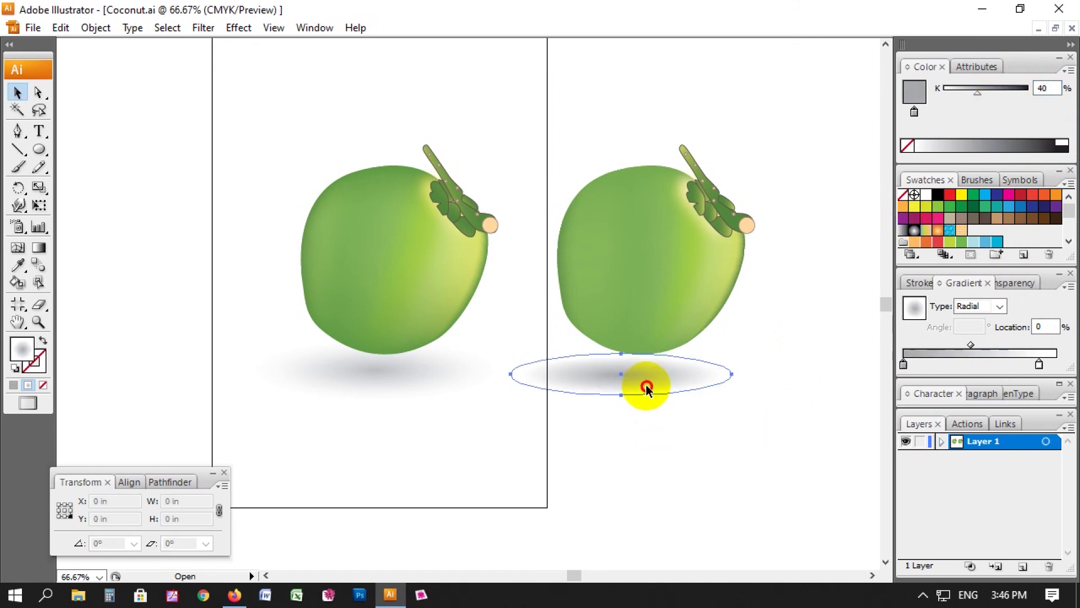
drag(1039, 365, 1056, 364)
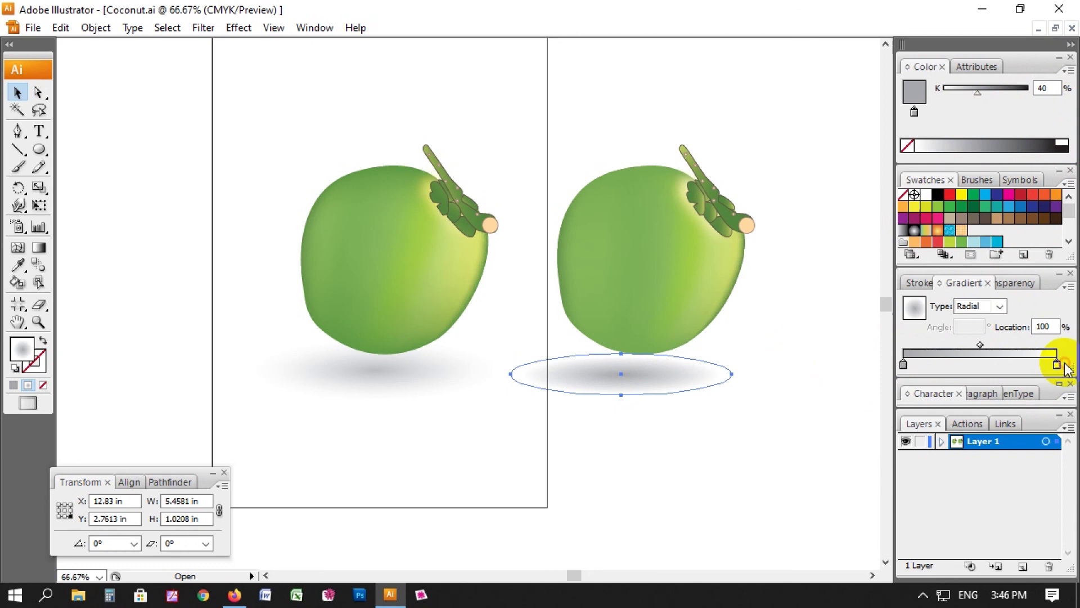
click(723, 445)
click(671, 390)
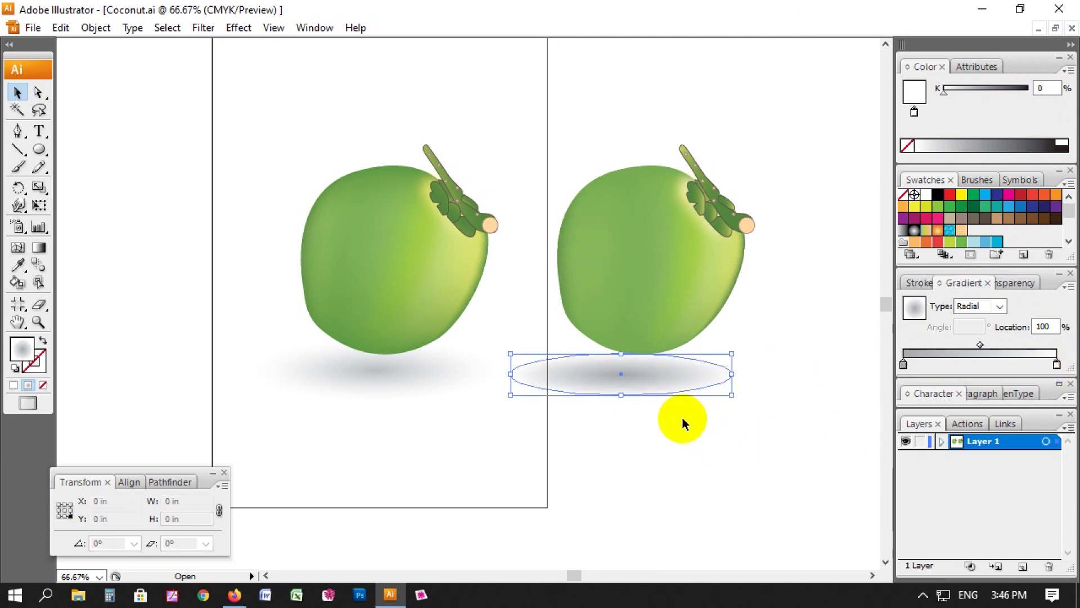
- Narrow the shadow, set the gradient midpoint near 41% and the white stop to about 92%
drag(731, 395, 719, 393)
mouse_move(980, 345)
mouse_down()
mouse_move(959, 350)
mouse_move(971, 345)
mouse_up()
click(785, 430)
click(656, 387)
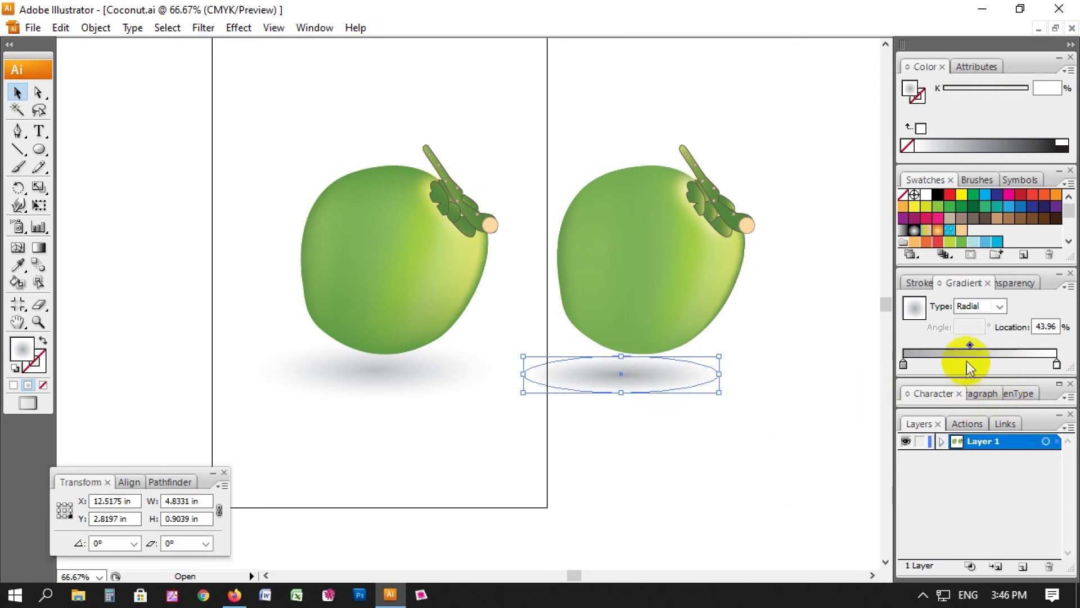
drag(967, 350, 953, 345)
drag(1057, 364, 1044, 364)
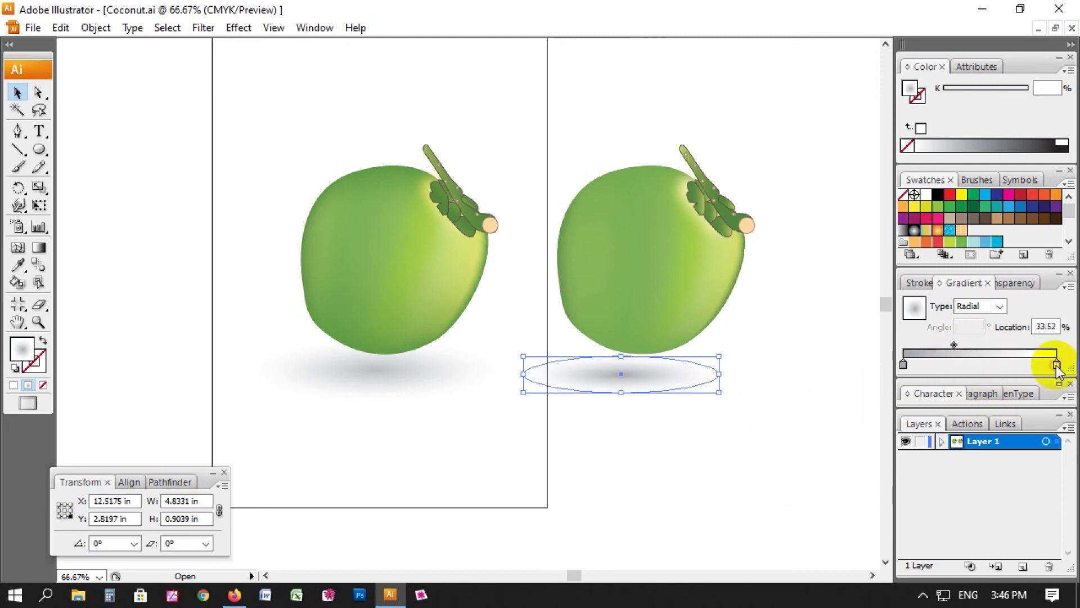
click(958, 347)
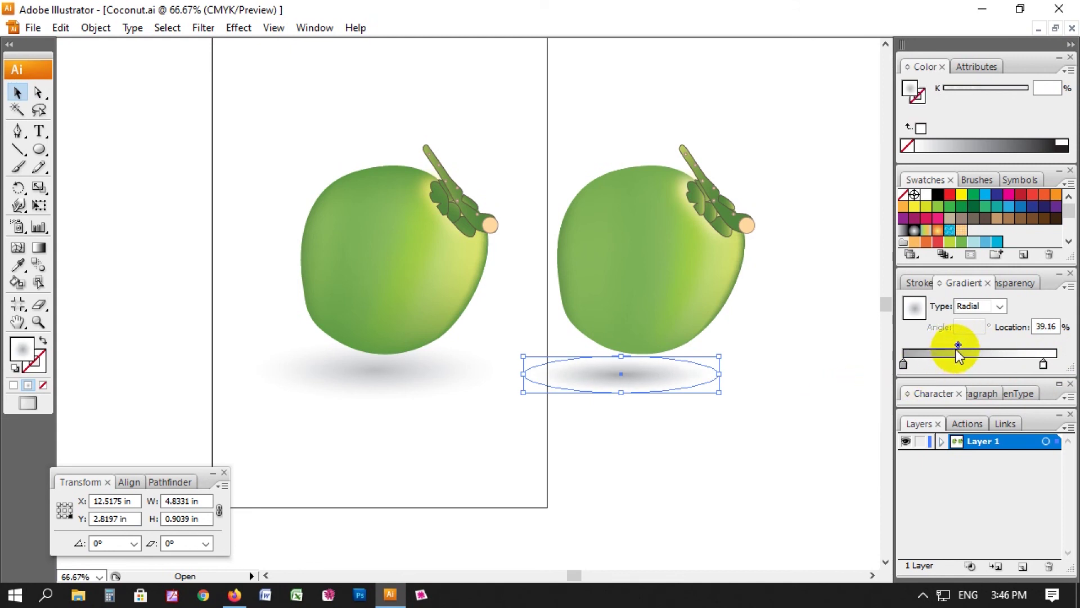
- Widen the shadow ellipse slightly beneath the second coconut
click(773, 450)
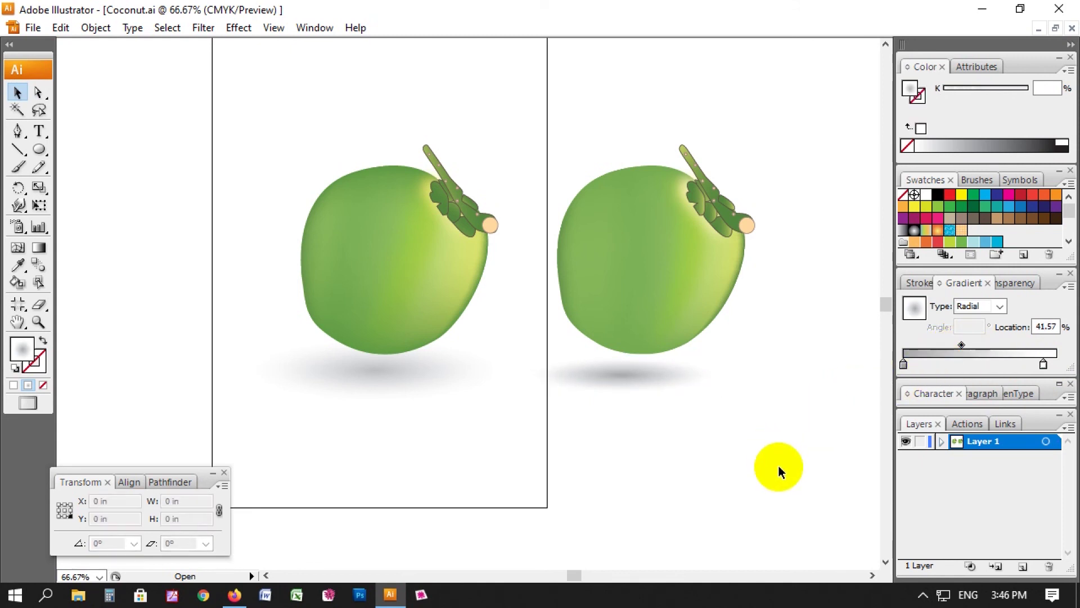
click(670, 391)
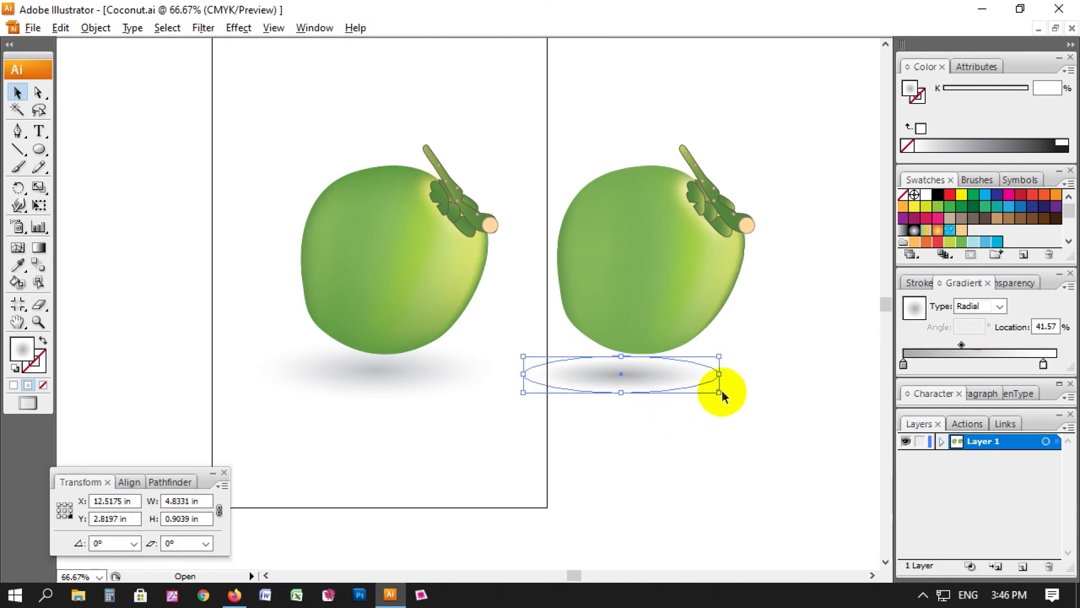
drag(719, 393, 676, 387)
click(754, 484)
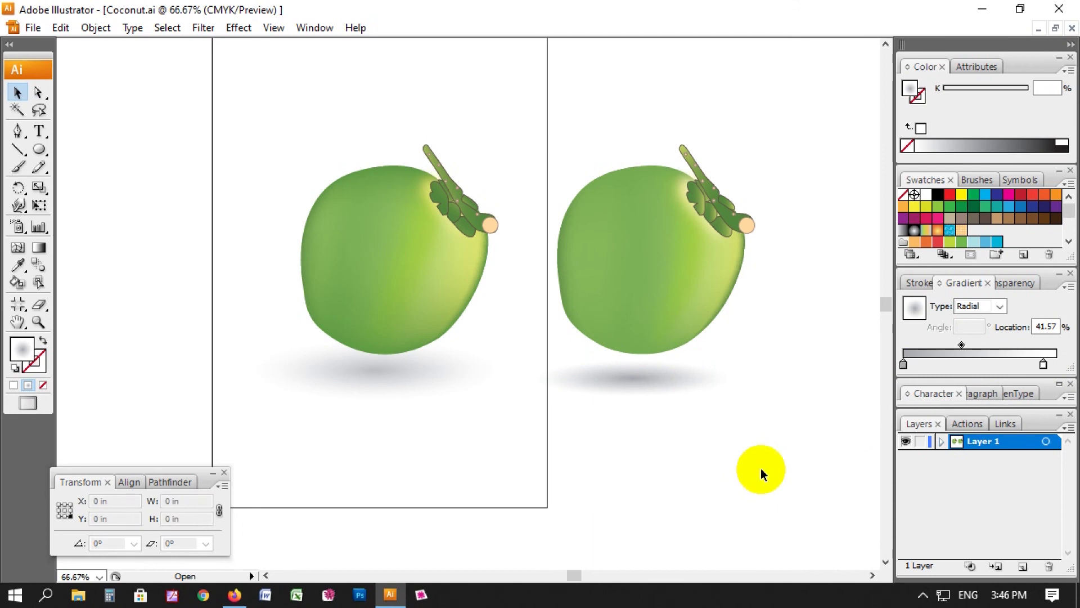